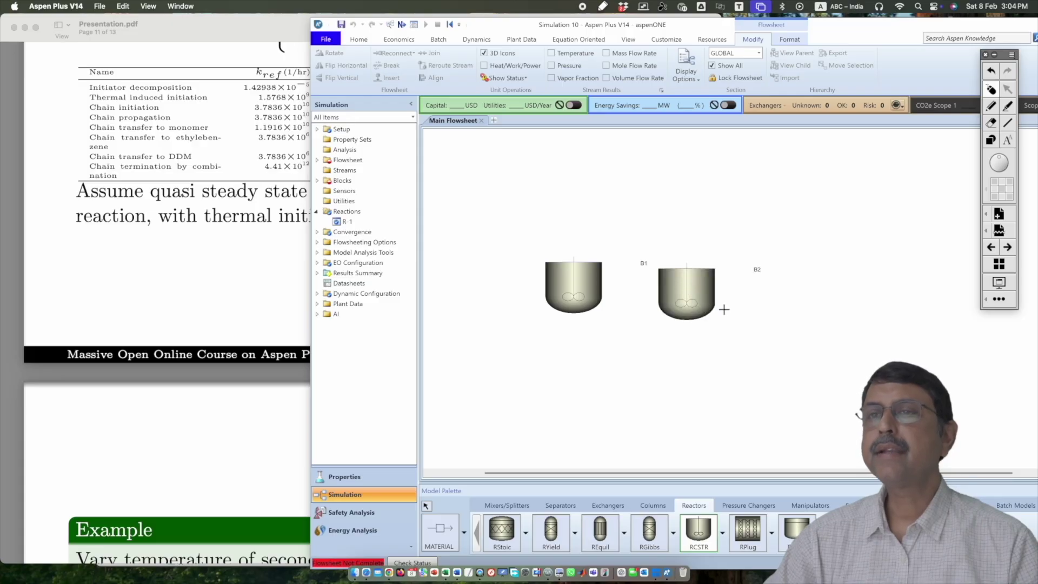
Place a third RCSTR reactor beside the existing two and a Flash2 separator after it.
left_click(810, 288)
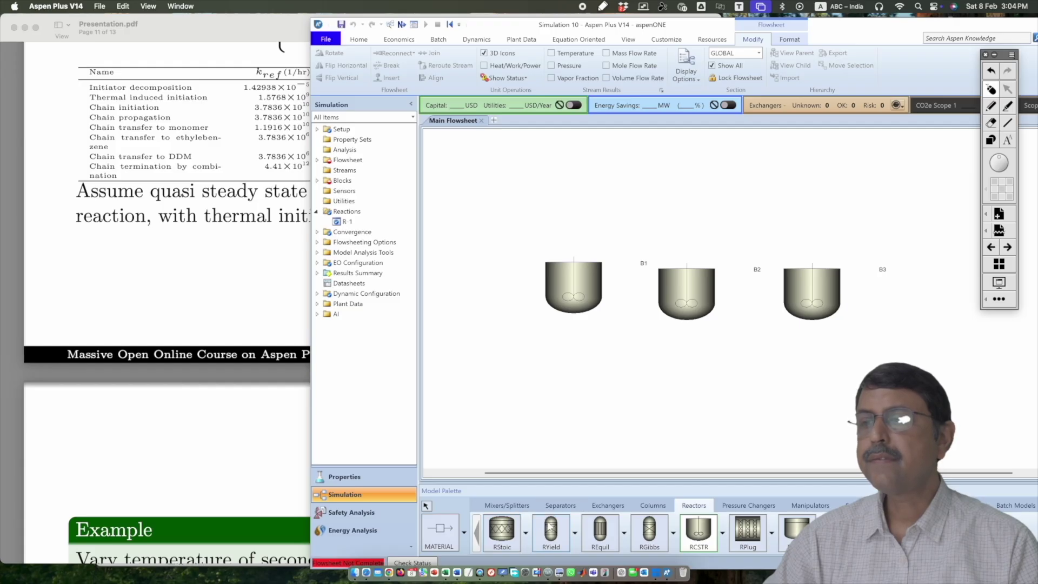
left_click(556, 506)
left_click(508, 530)
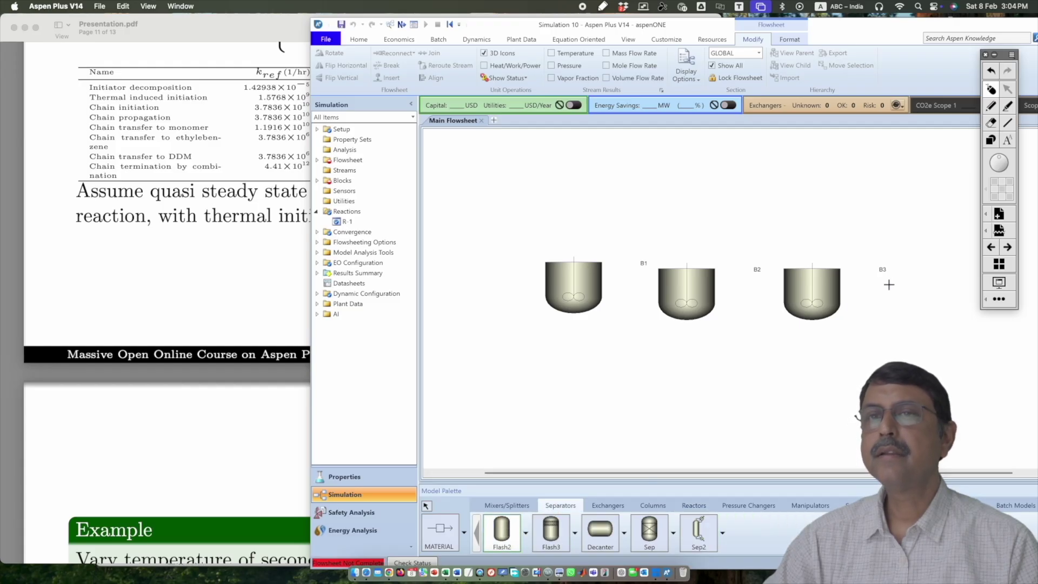
left_click(918, 288)
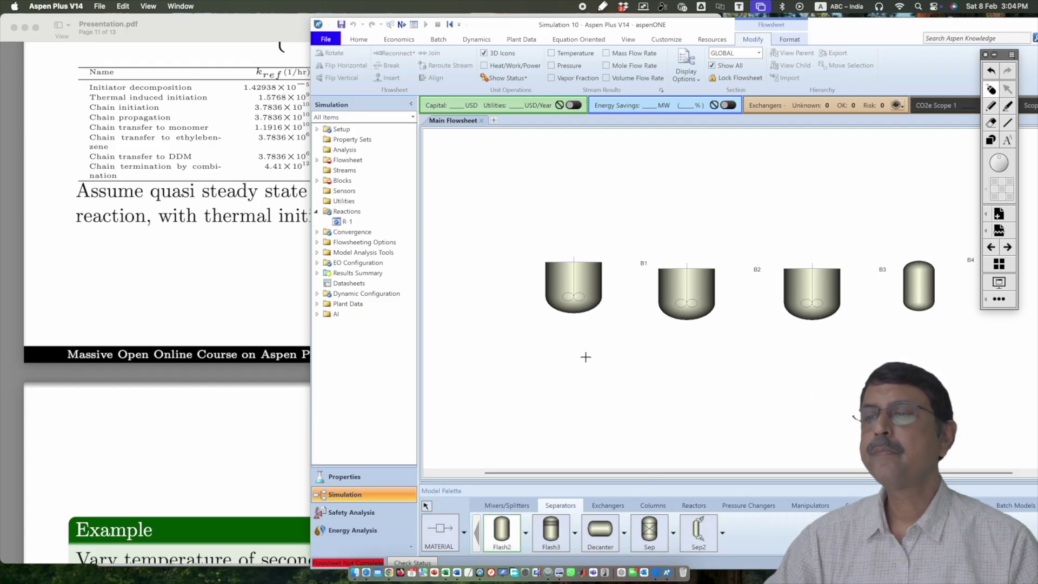
Draw a material feed stream into the inlet of the first reactor.
left_click(441, 542)
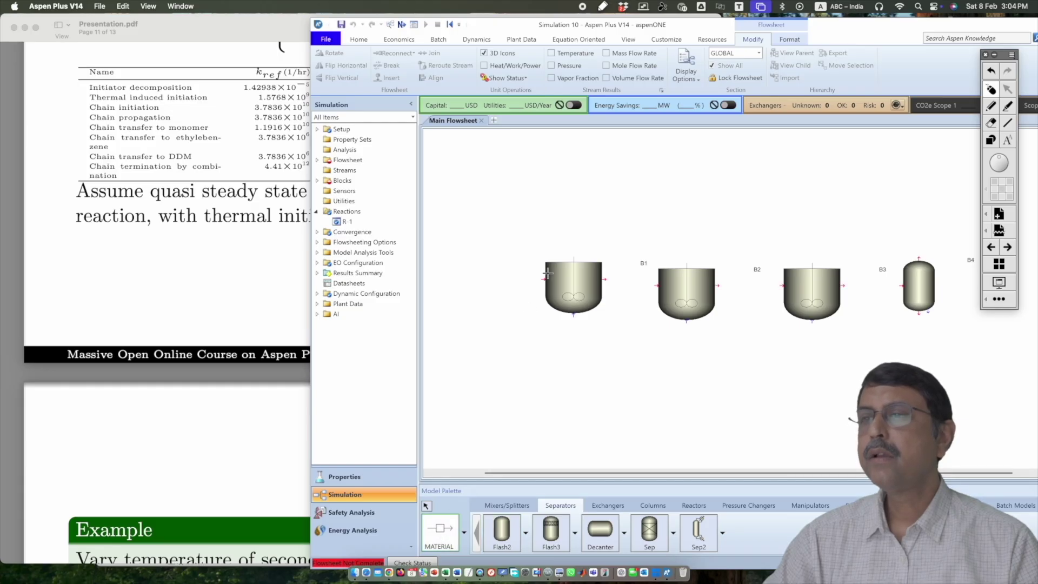
left_click(541, 279)
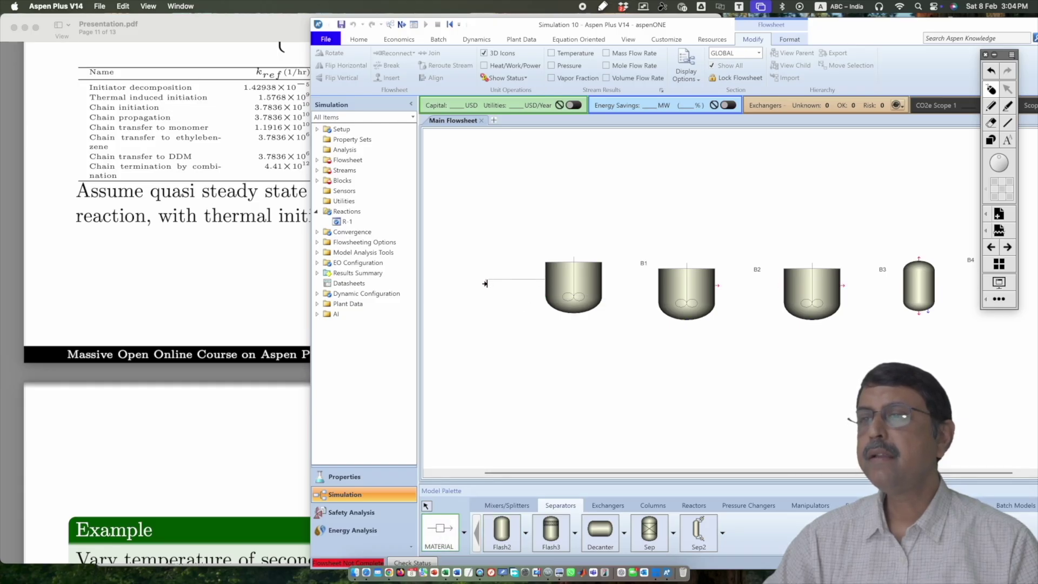
left_click(478, 279)
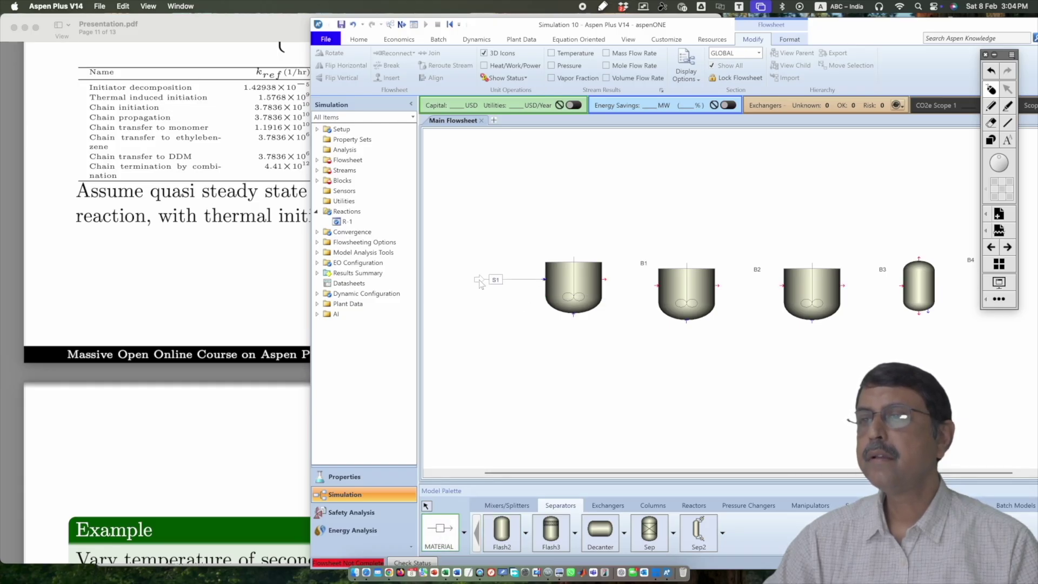
Connect the three reactors and the flash separator in series with material streams, from product outlet to feed inlet.
left_click(606, 279)
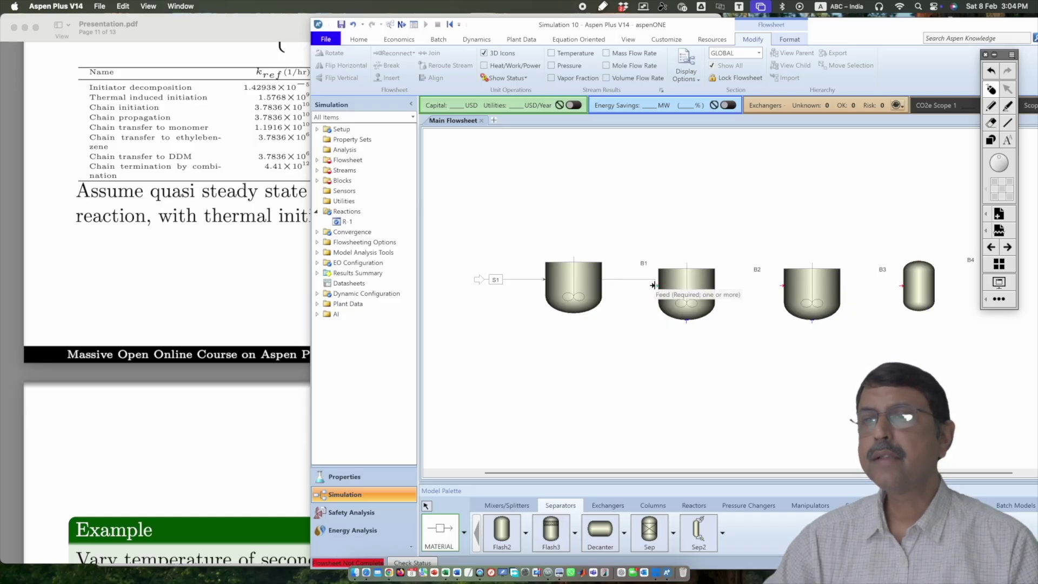
left_click(652, 285)
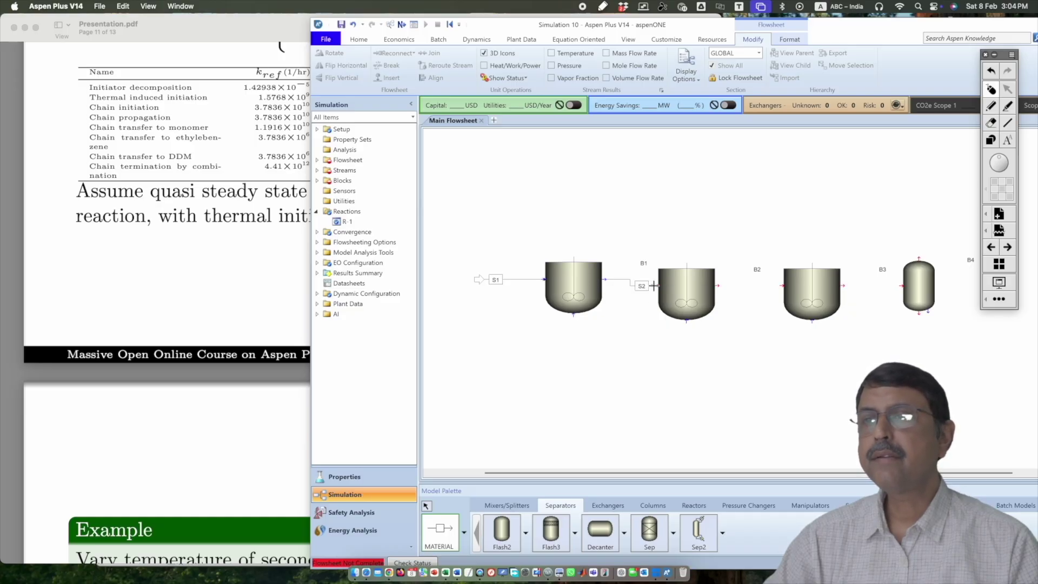
left_click(715, 285)
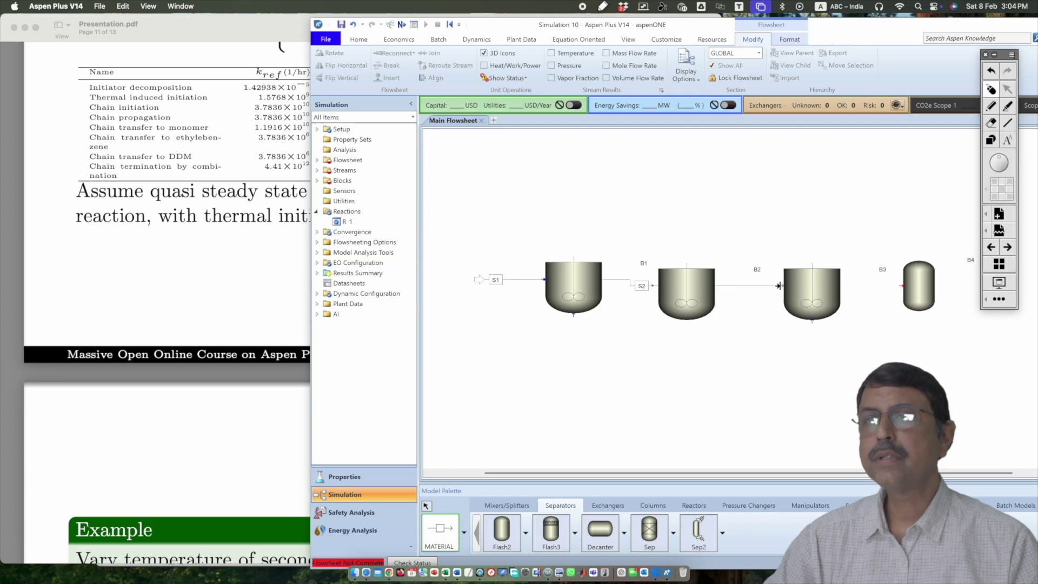
left_click(778, 286)
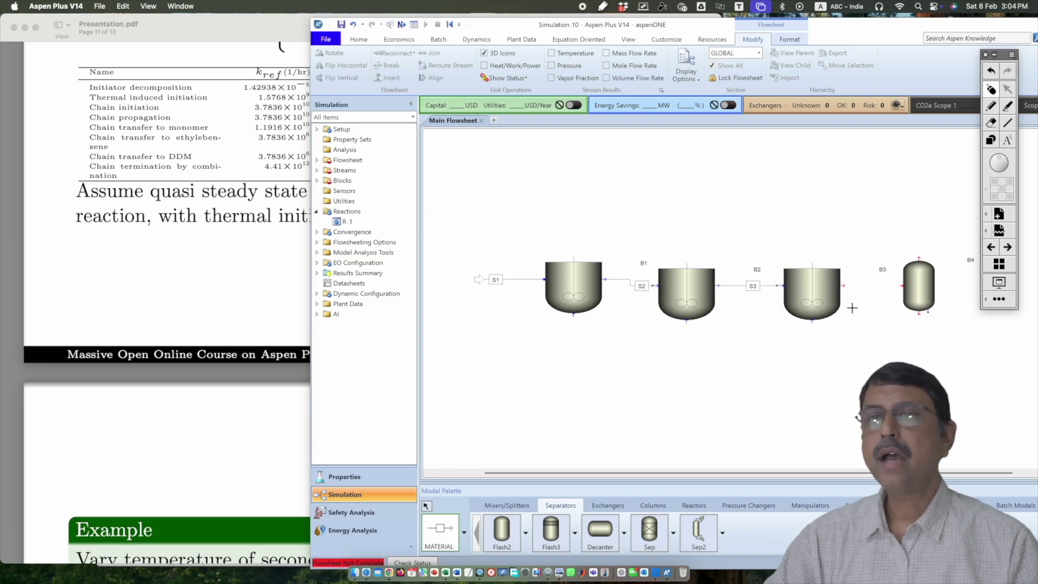
left_click(841, 285)
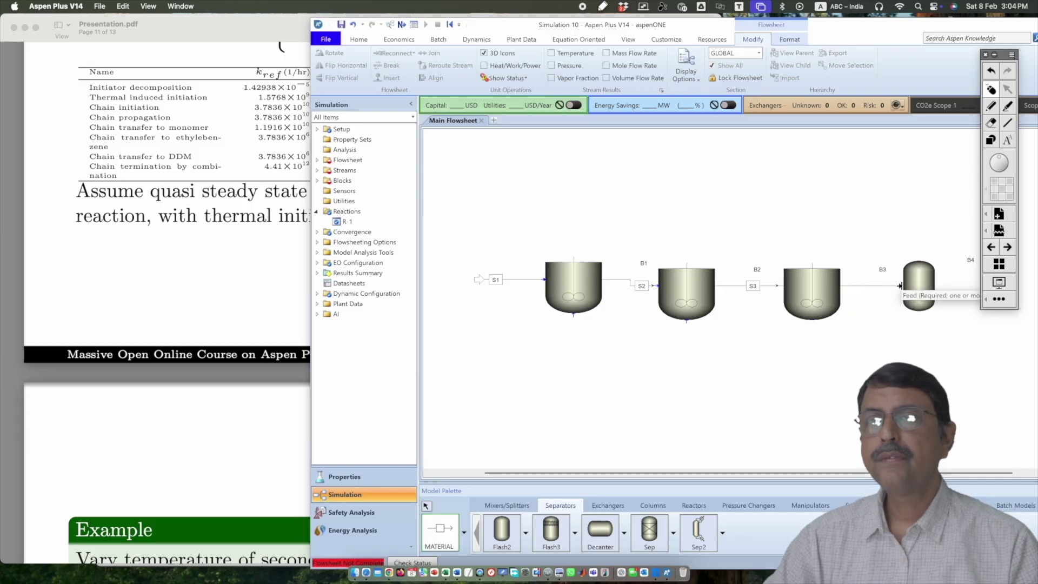
left_click(900, 285)
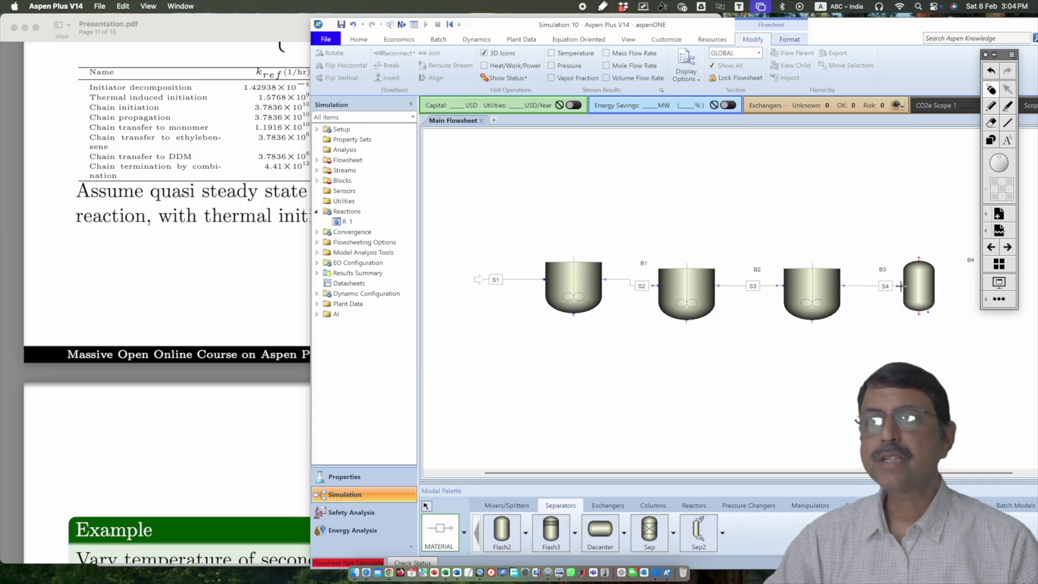
Draw a liquid outlet stream from the flash bottom and a vapor outlet stream from its top, leading back above the reactors.
left_click(918, 312)
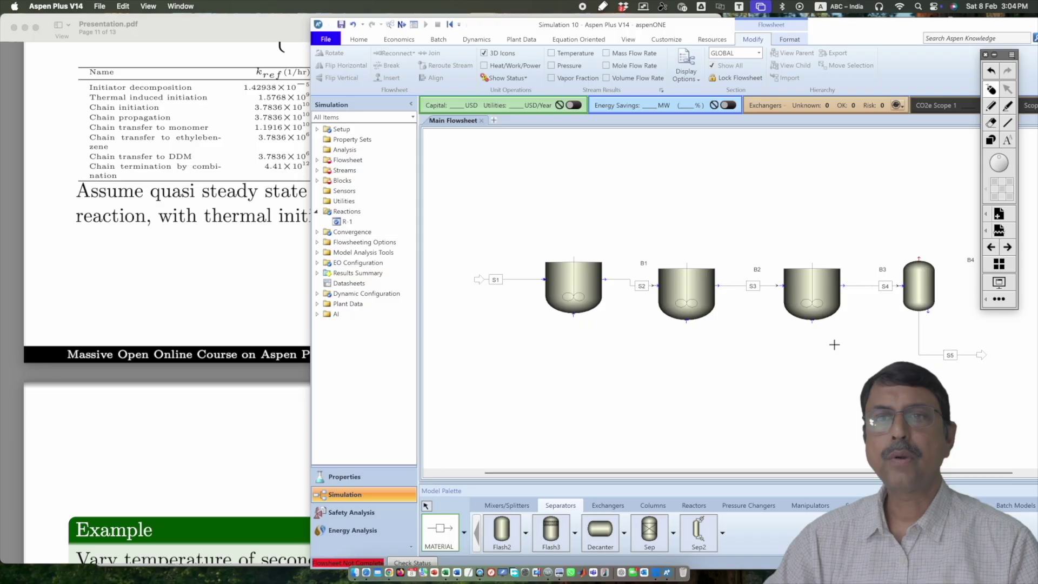
left_click(919, 258)
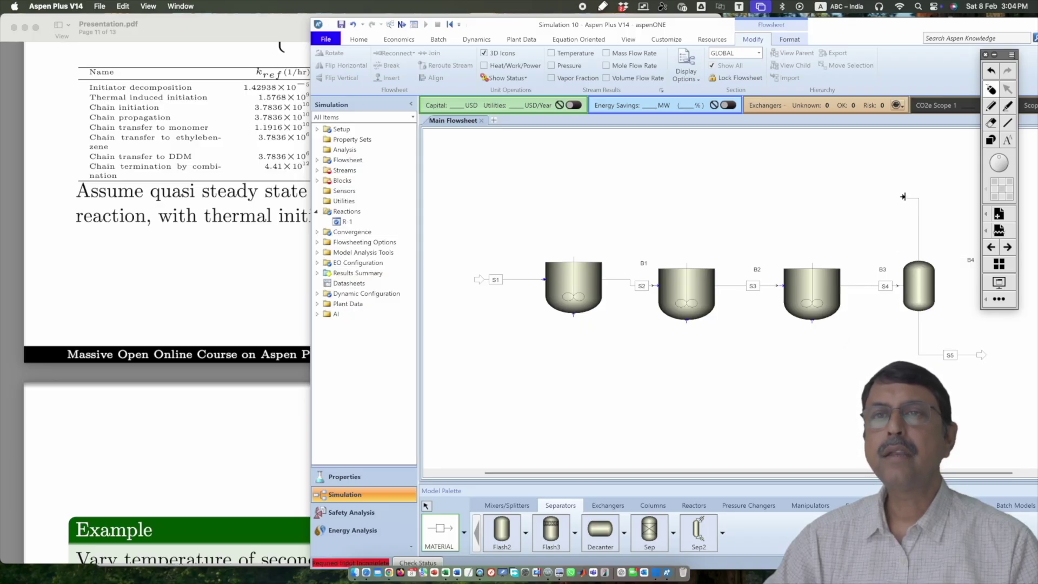
left_click(749, 189)
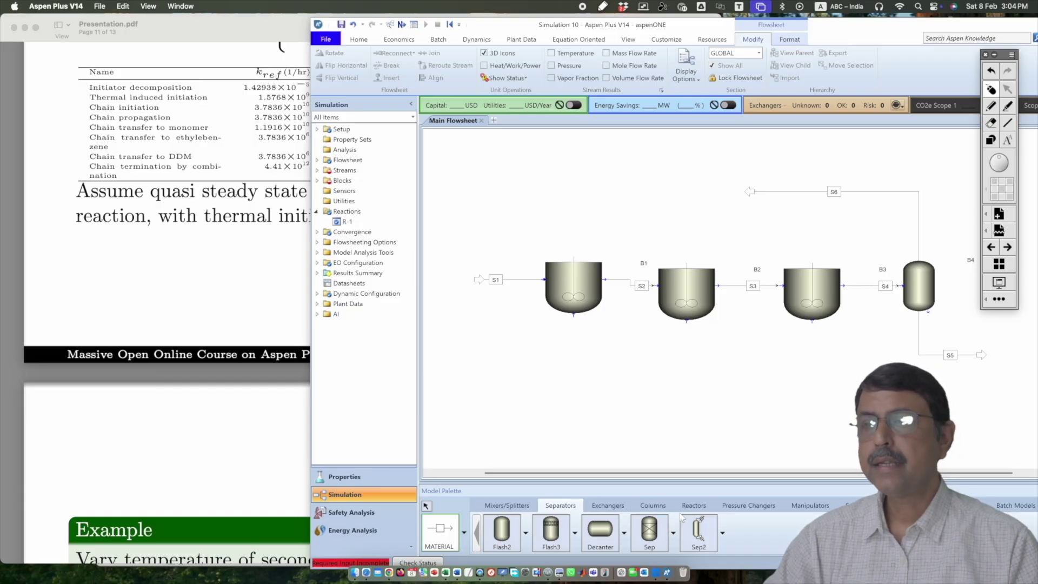
Place a Heater block at the open end of the flash vapor stream and flip its icon horizontally.
left_click(622, 506)
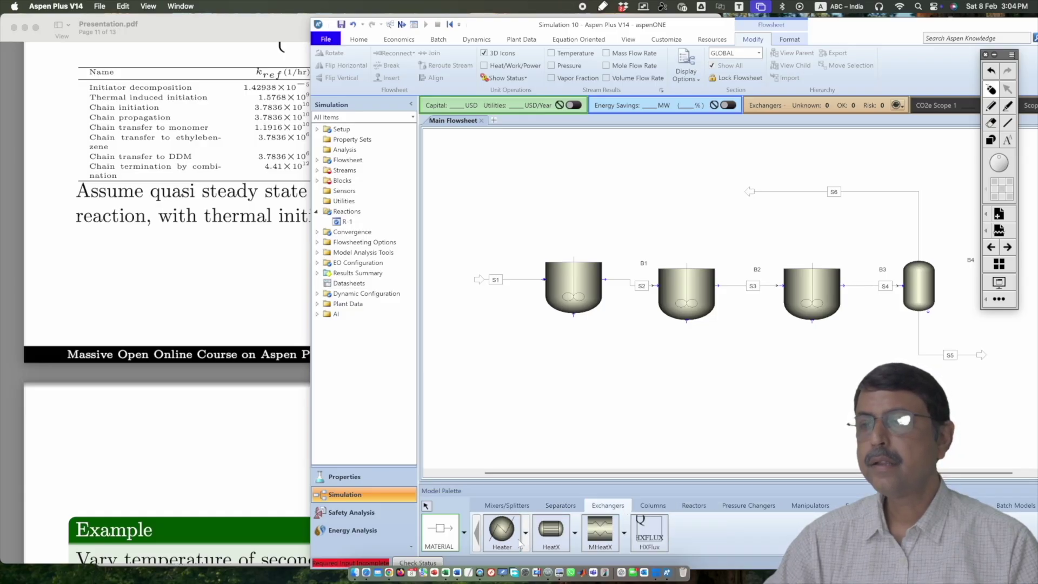
left_click(504, 534)
left_click(721, 192)
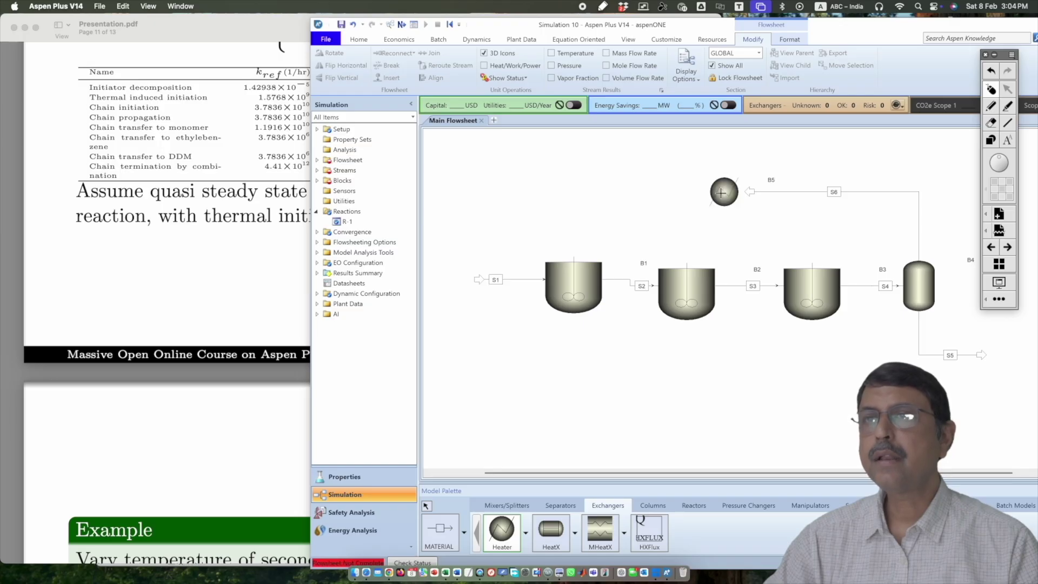
left_click(426, 505)
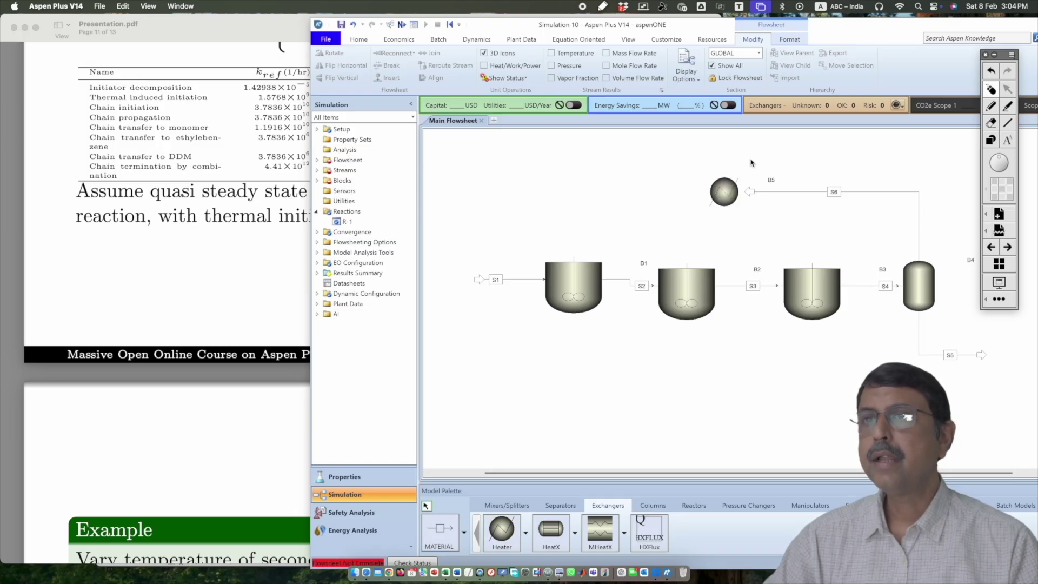
right_click(724, 189)
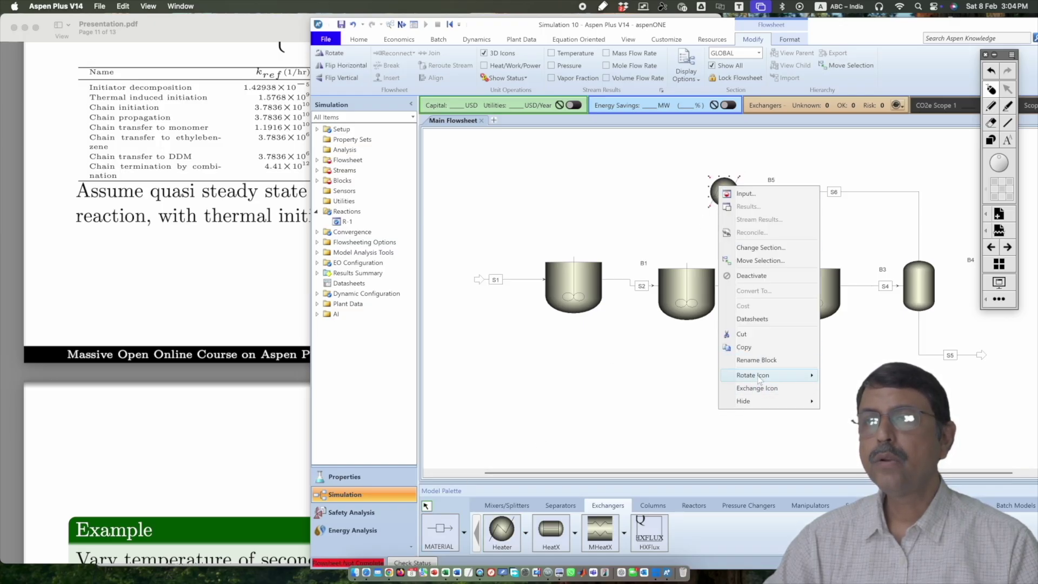
mouse_move(762, 378)
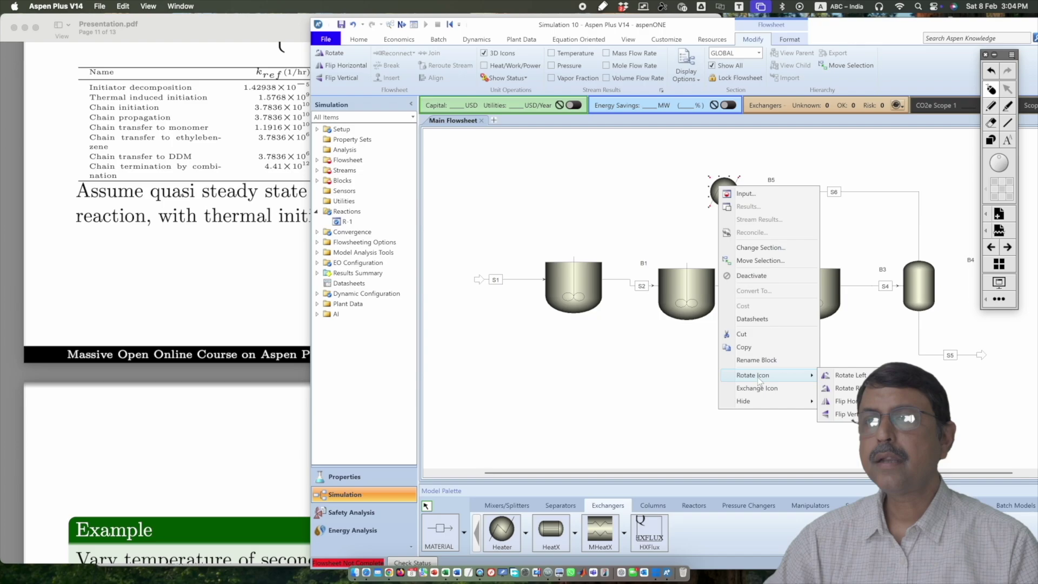
left_click(845, 401)
Reconnect the destination of flash vapor stream S6 to the heater's feed port.
left_click(438, 530)
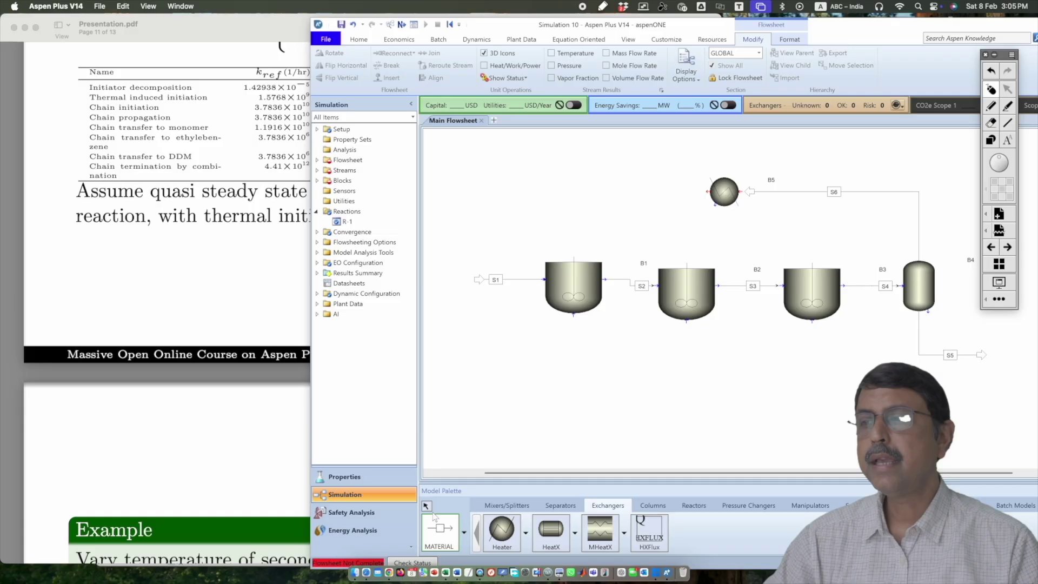
left_click(426, 506)
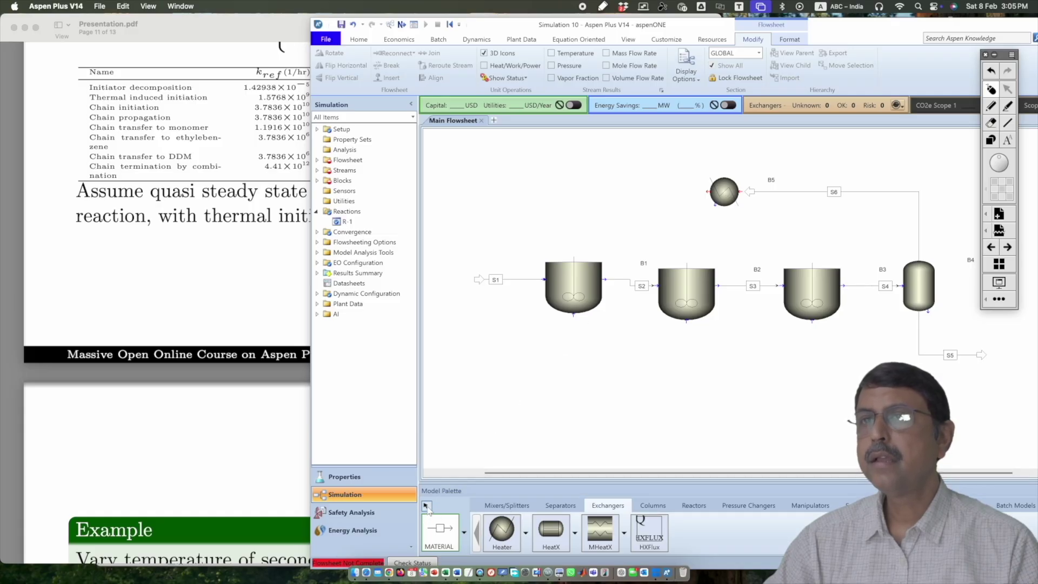
left_click(426, 506)
right_click(752, 194)
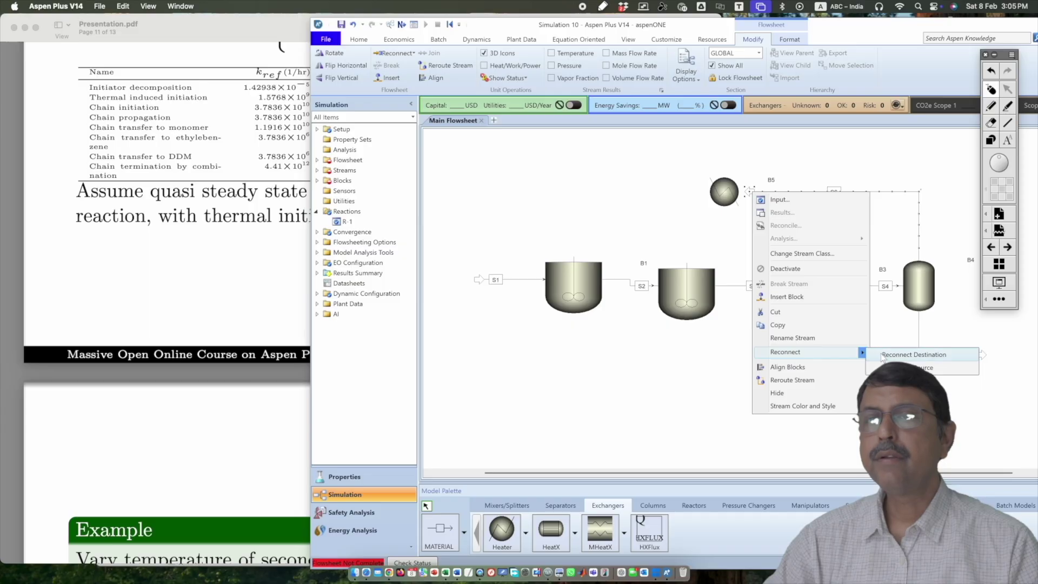
left_click(882, 355)
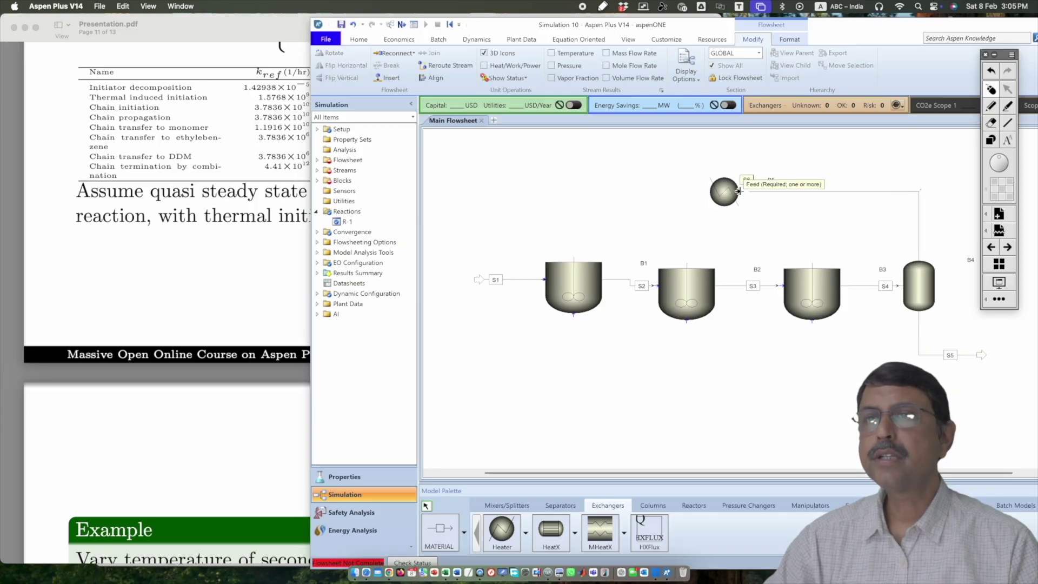
left_click(739, 193)
Draw a material outlet stream from the heater, leading away above the first reactor.
left_click(444, 538)
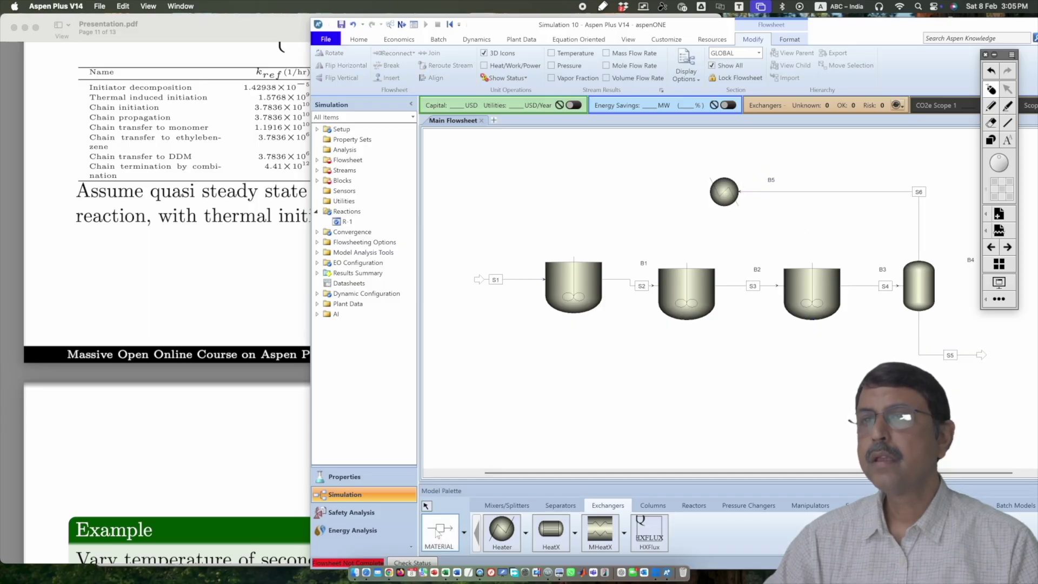
left_click(706, 190)
left_click(598, 190)
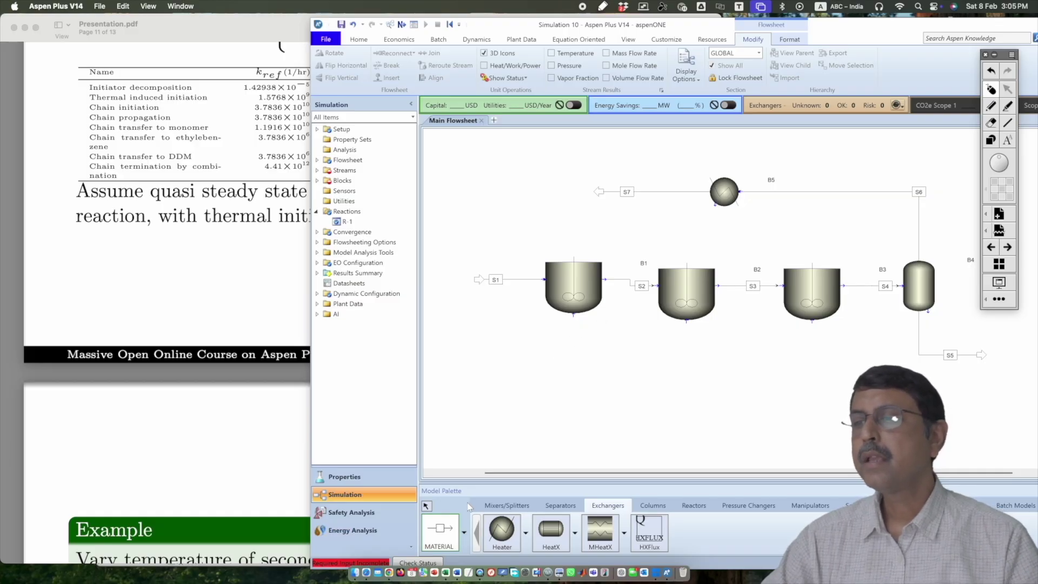
left_click(427, 504)
Rename the inlet stream of the first reactor to FEED.
double_click(495, 280)
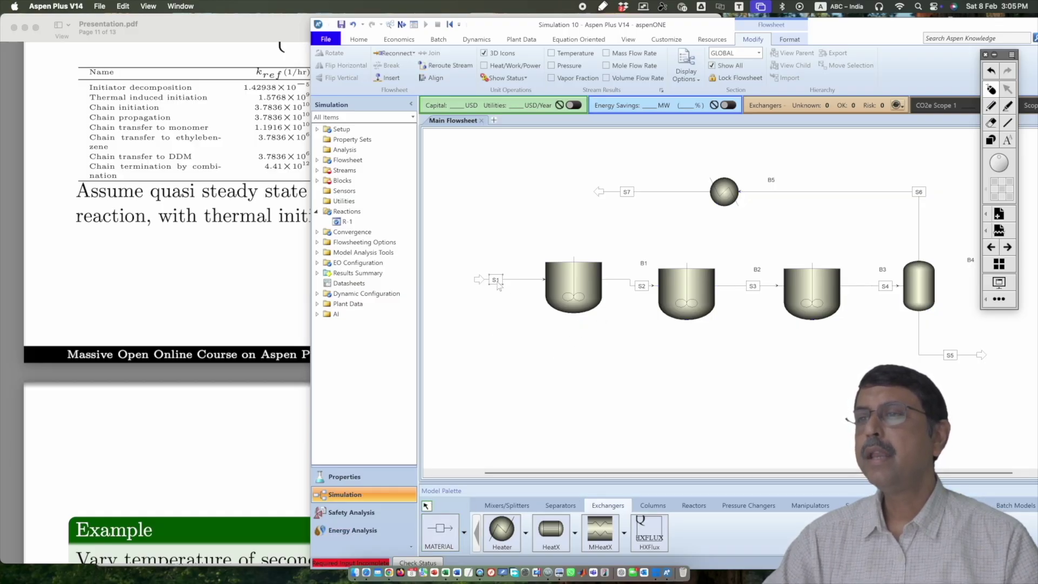
type("FE")
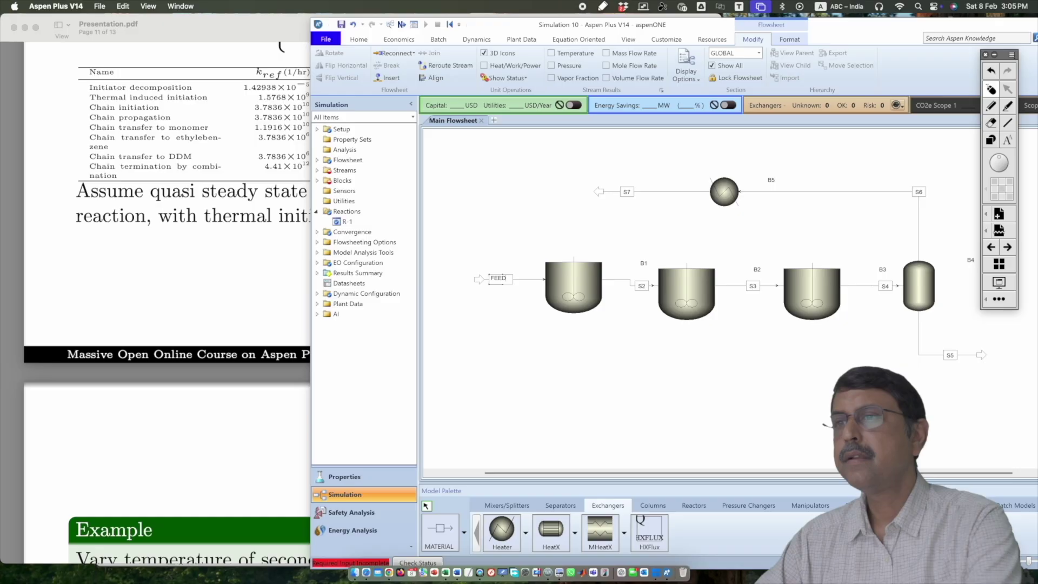
type("ED")
key("Return")
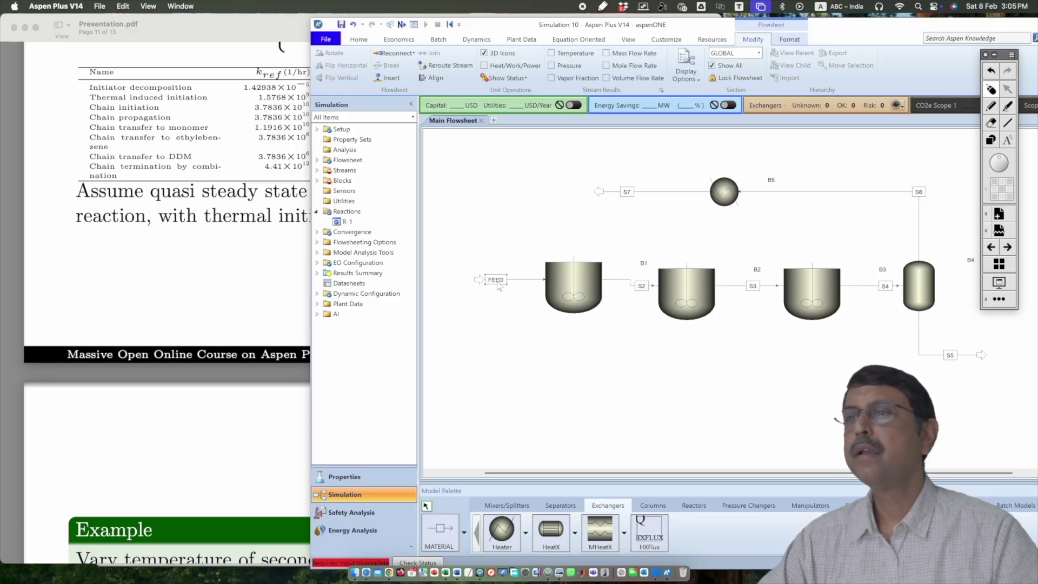
Rename the stream between the first and second reactors to ROP1.
double_click(640, 287)
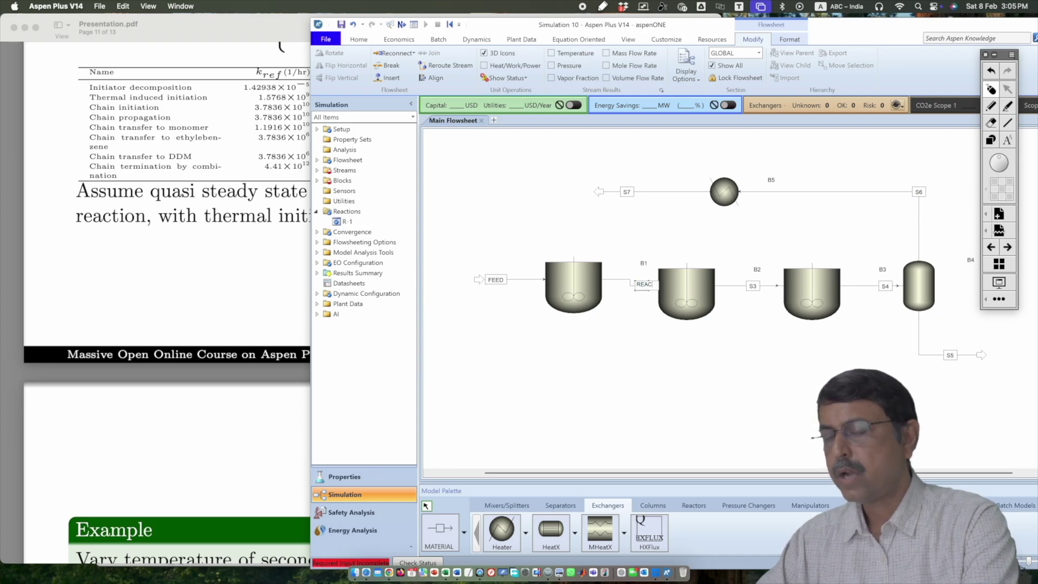
type("REAC")
key("BackSpace")
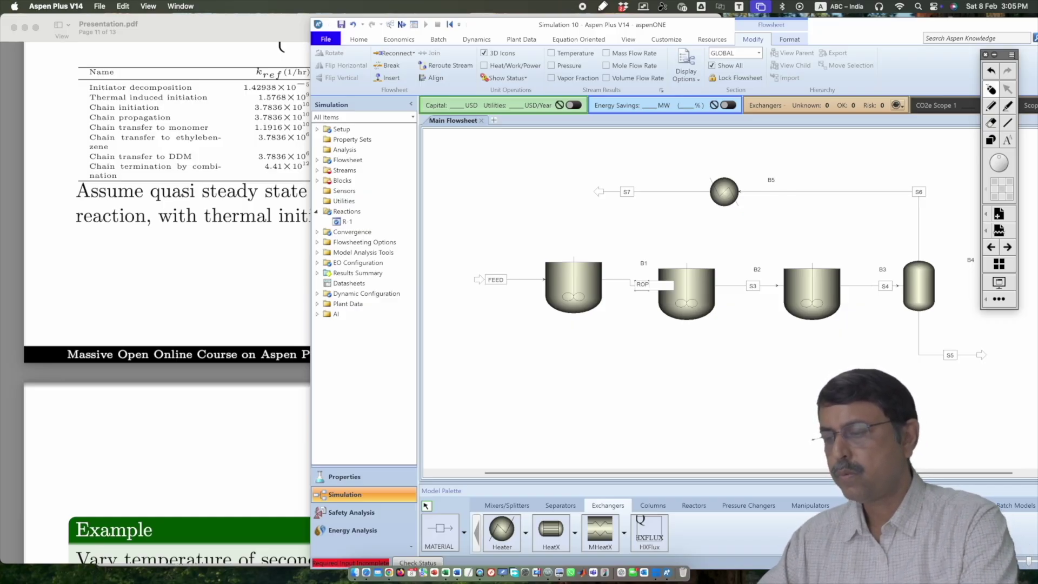
key("Return")
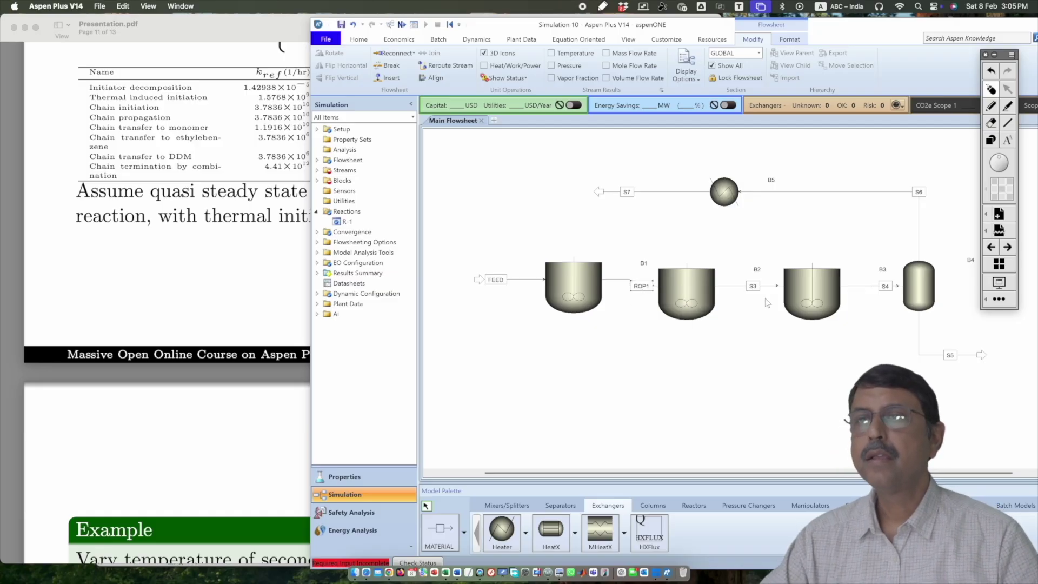
Rename the stream between the second and third reactors to ROP2.
double_click(753, 286)
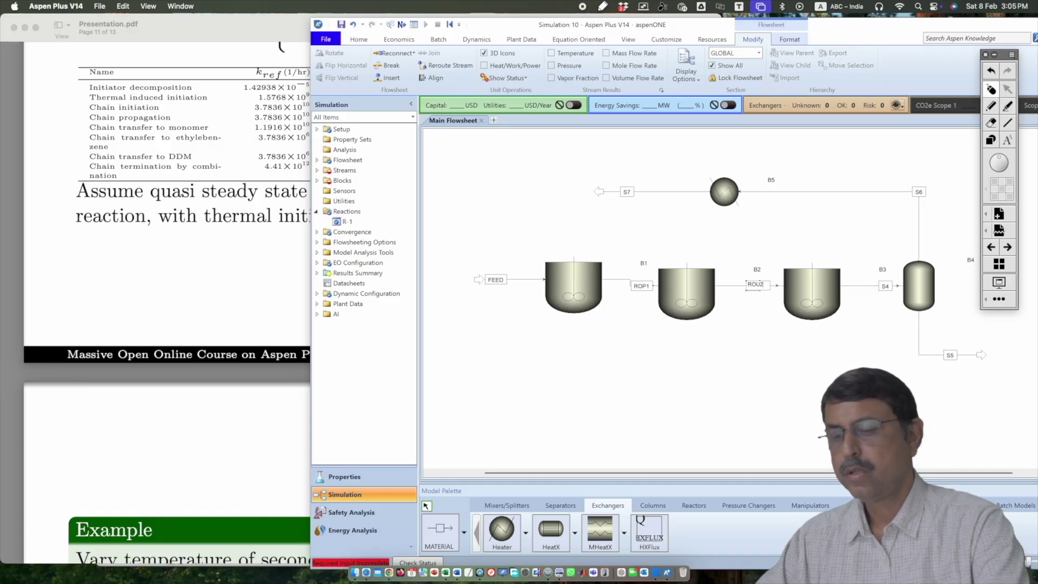
key("BackSpace")
key("BackSpace")
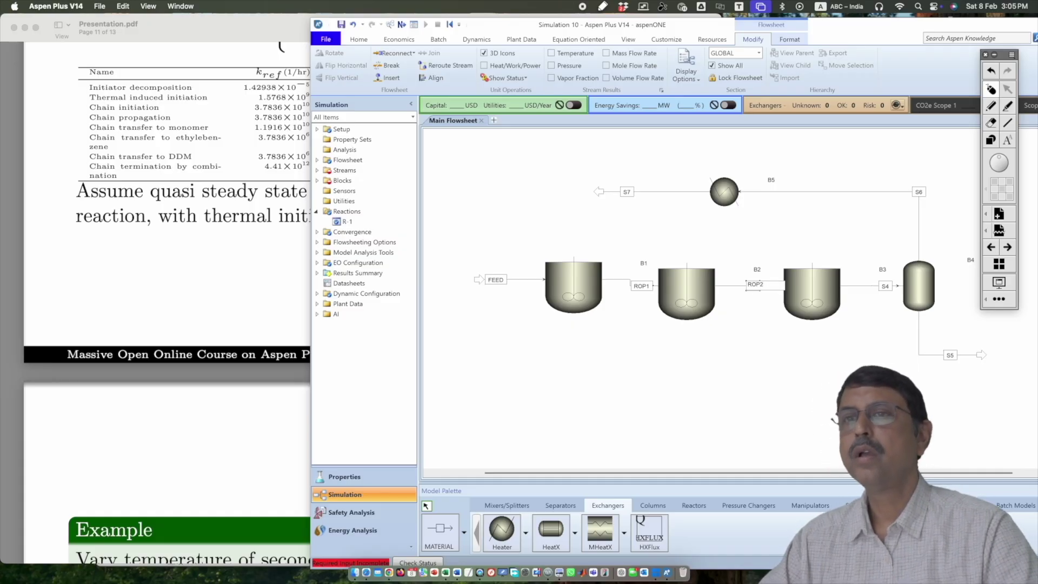
key("Return")
Rename the stream between the third reactor and the flash separator to ROP3.
double_click(884, 287)
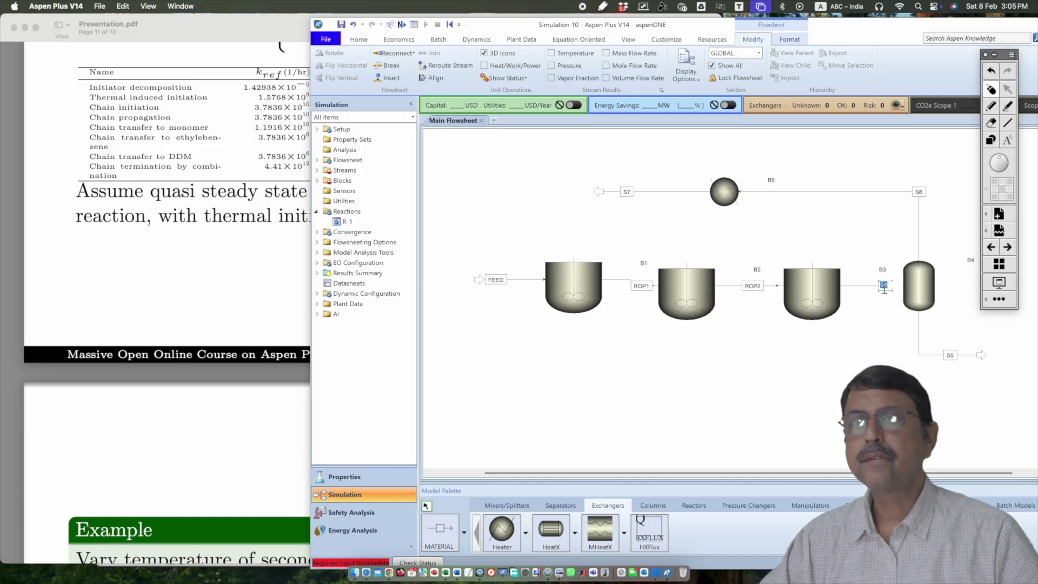
type("R")
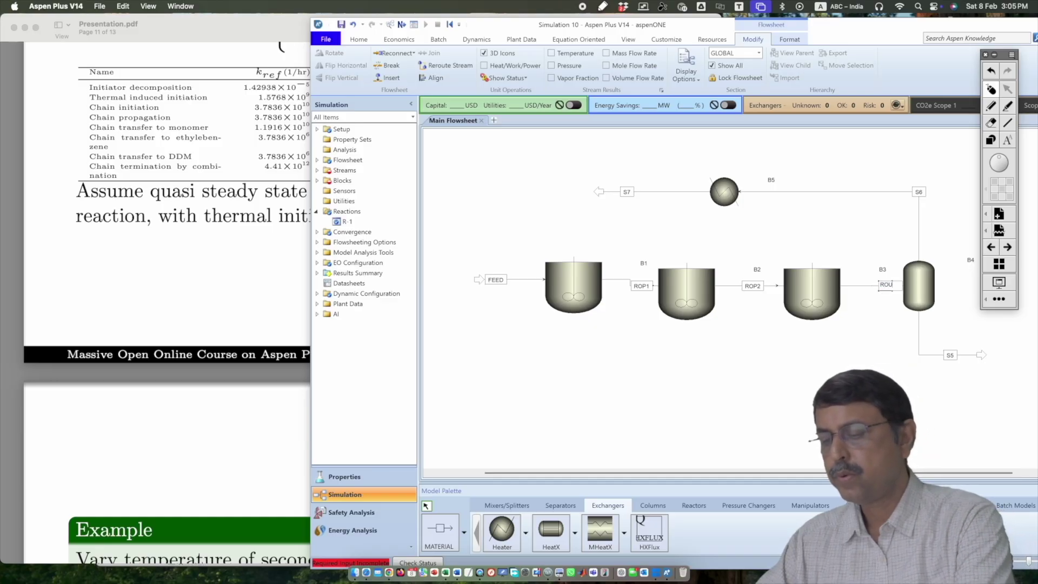
type("OU")
key("BackSpace")
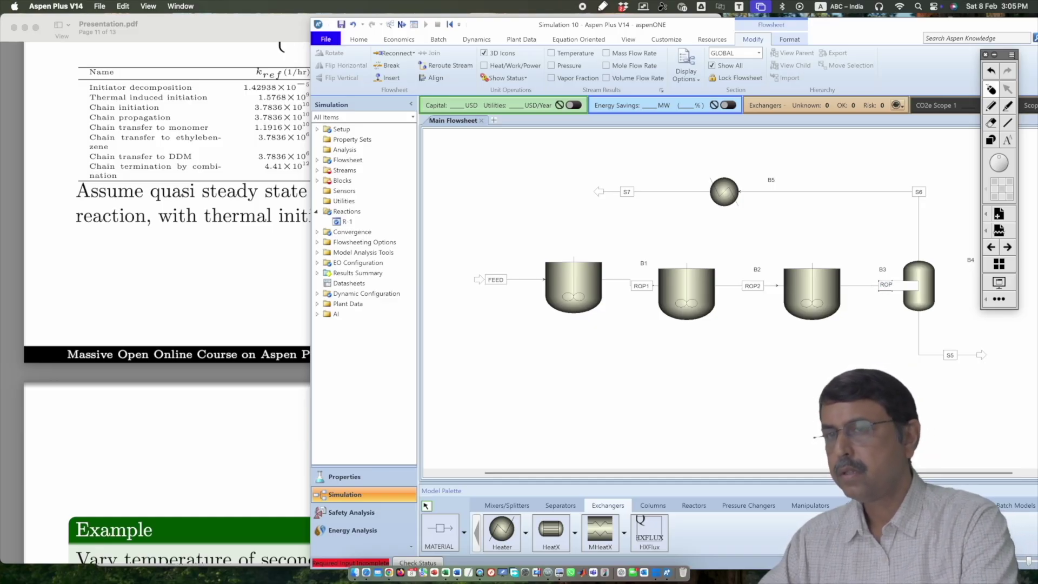
type("P3")
key("Return")
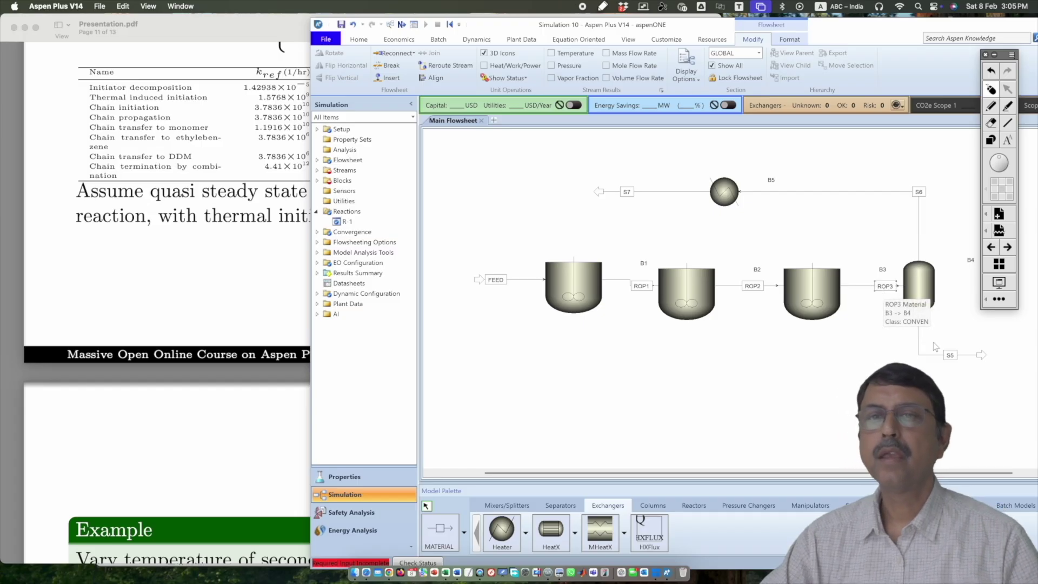
Rename the liquid outlet stream of the flash separator to POLYOUT.
left_click(948, 356)
left_click(949, 356)
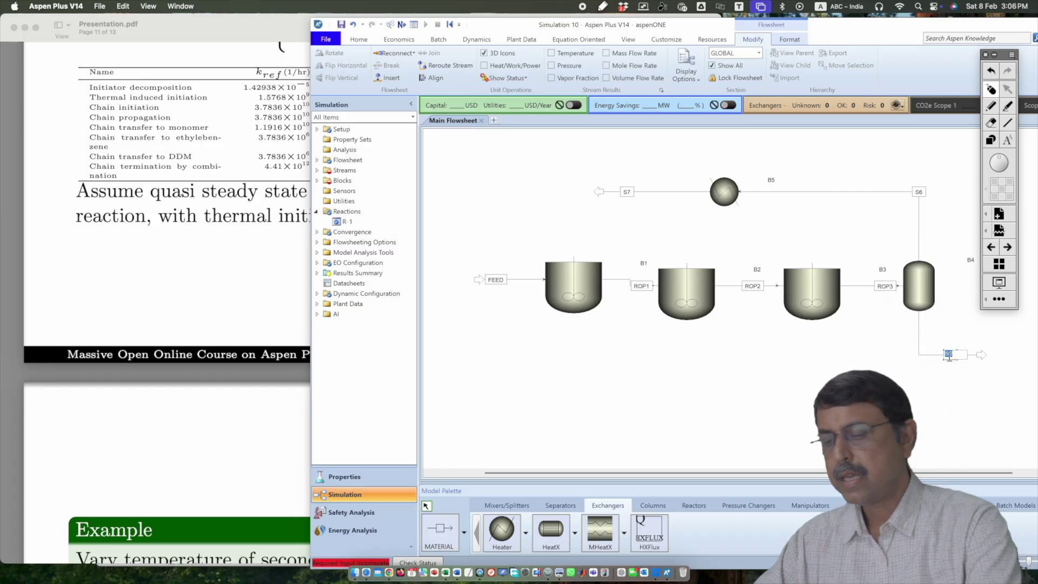
type("POLYOUT")
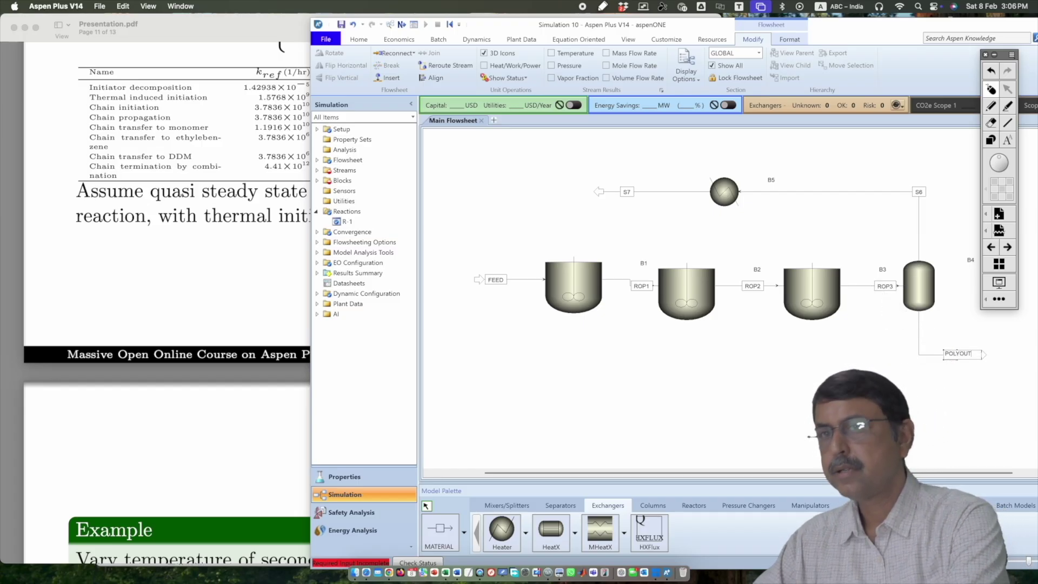
key("Return")
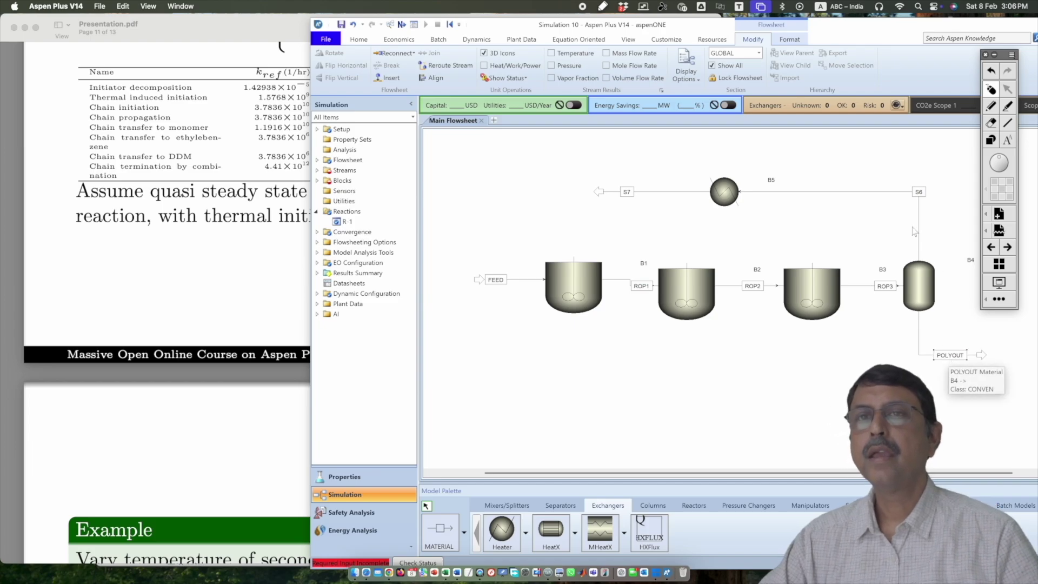
Rename the vapor stream from the flash separator to the heater to UNREAC.
left_click(917, 191)
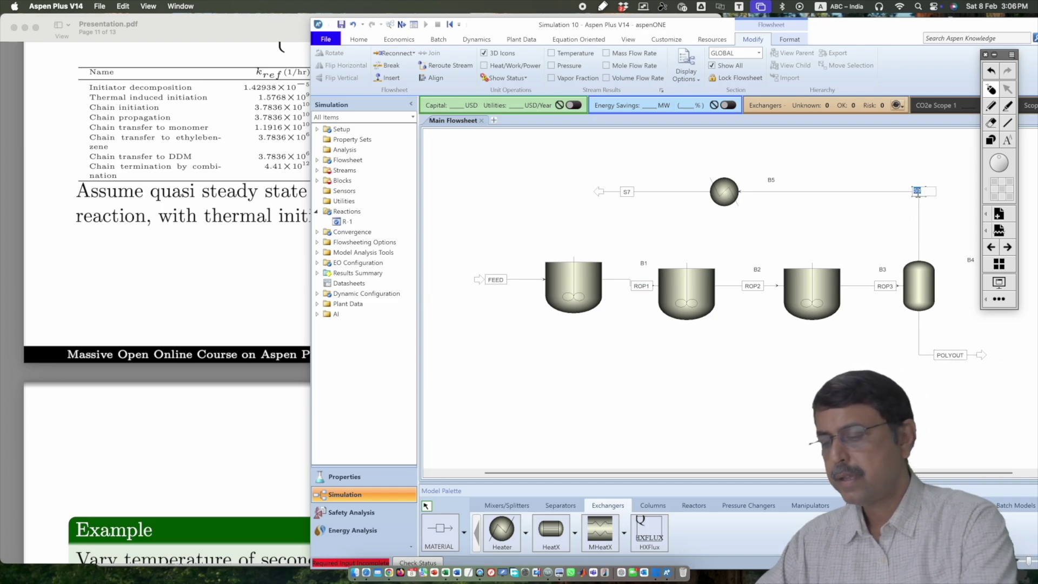
type("UNREAC")
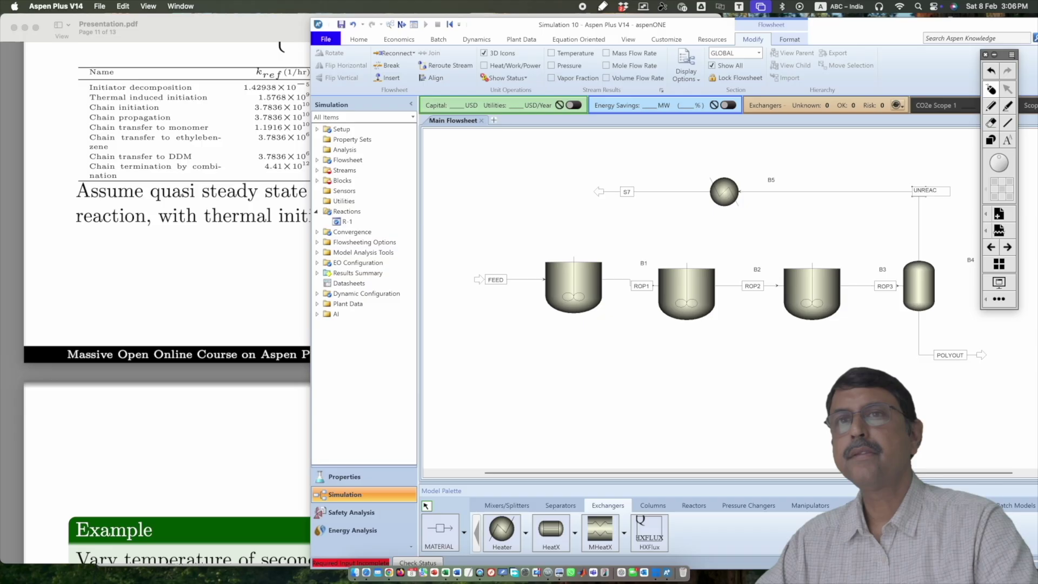
key("Return")
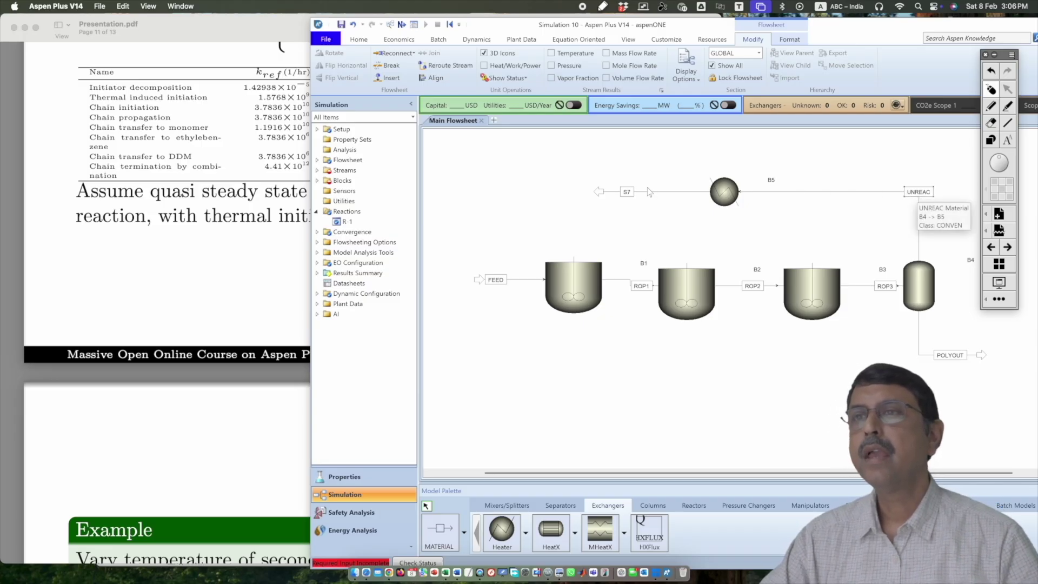
Rename the heater's outlet stream to RECYCL.
left_click(626, 191)
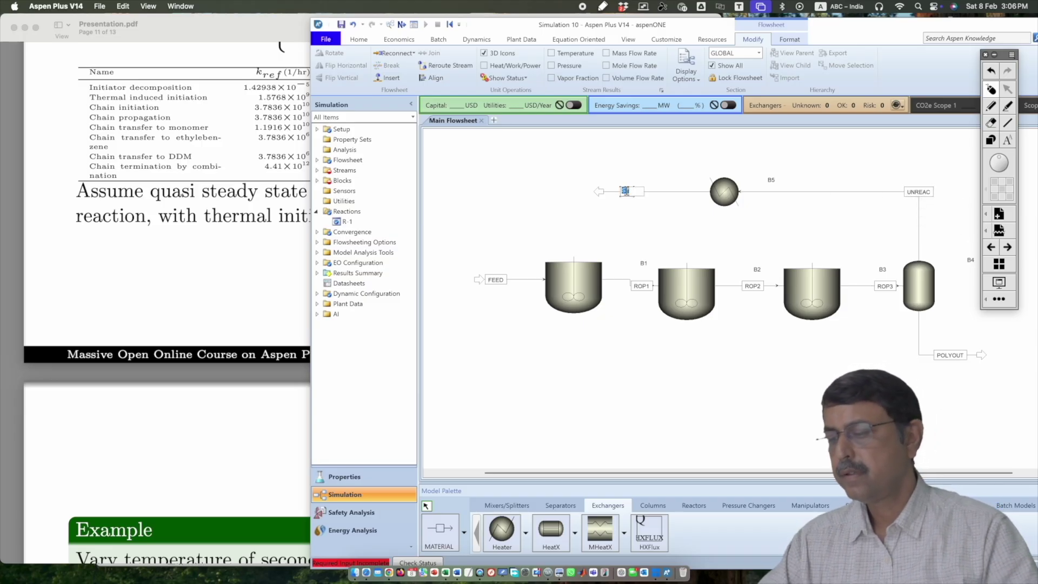
type("RECYC")
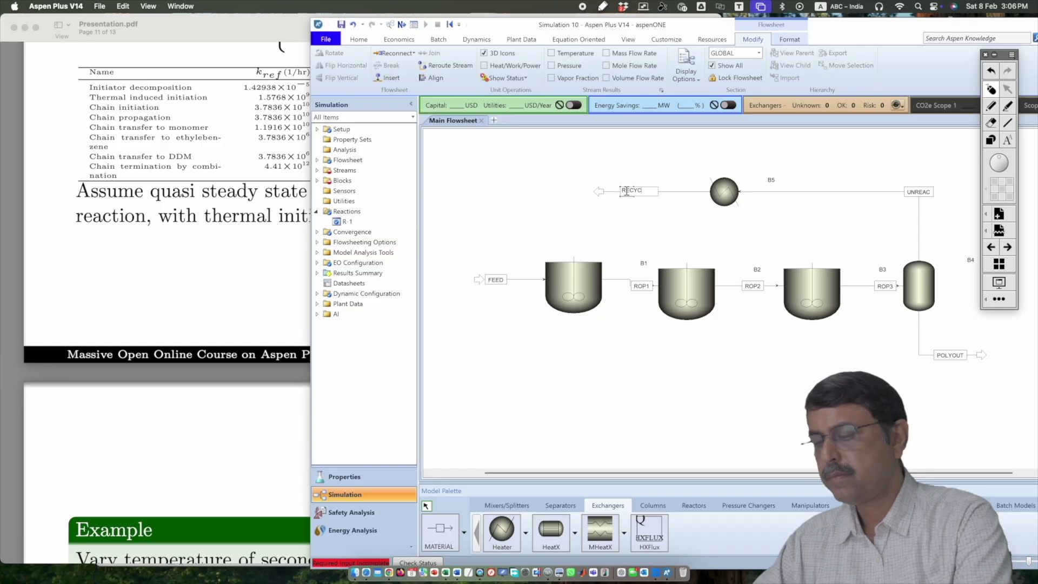
type("L")
key("Return")
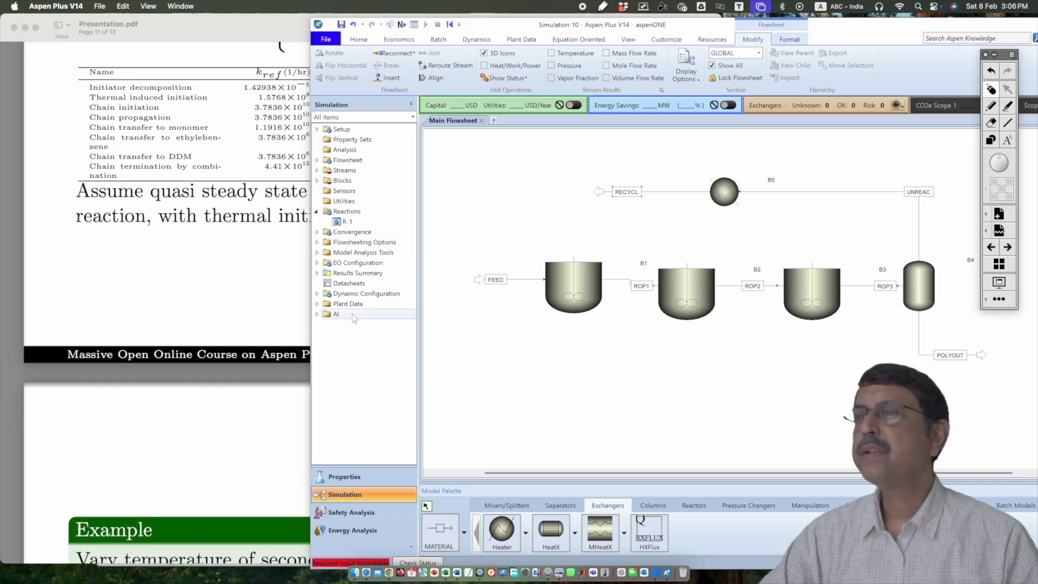
Open the input form of the FEED stream and, following the example text, set its total mass flow rate to 5000 kg/hr.
left_click(316, 170)
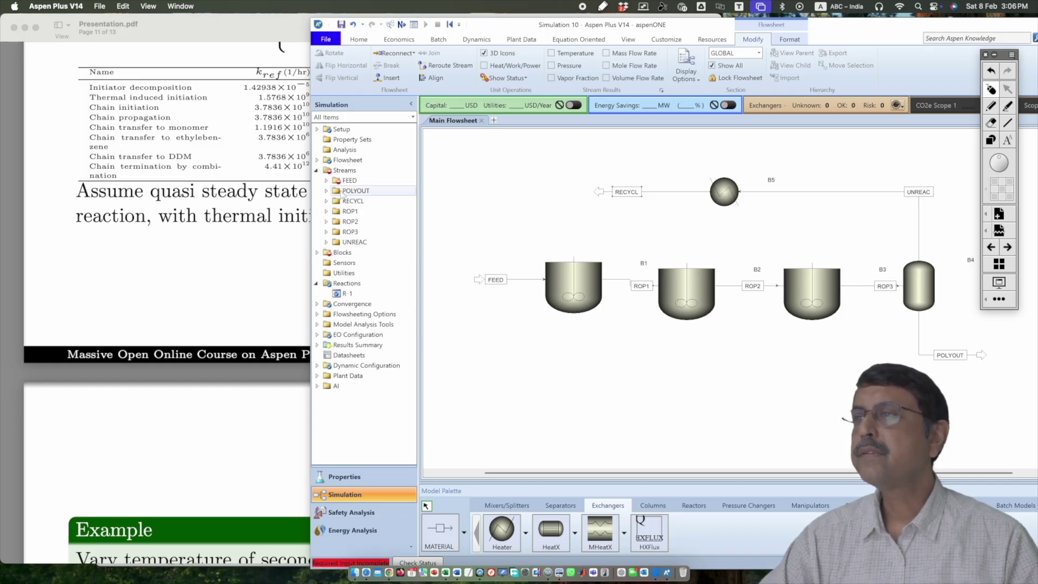
left_click(325, 181)
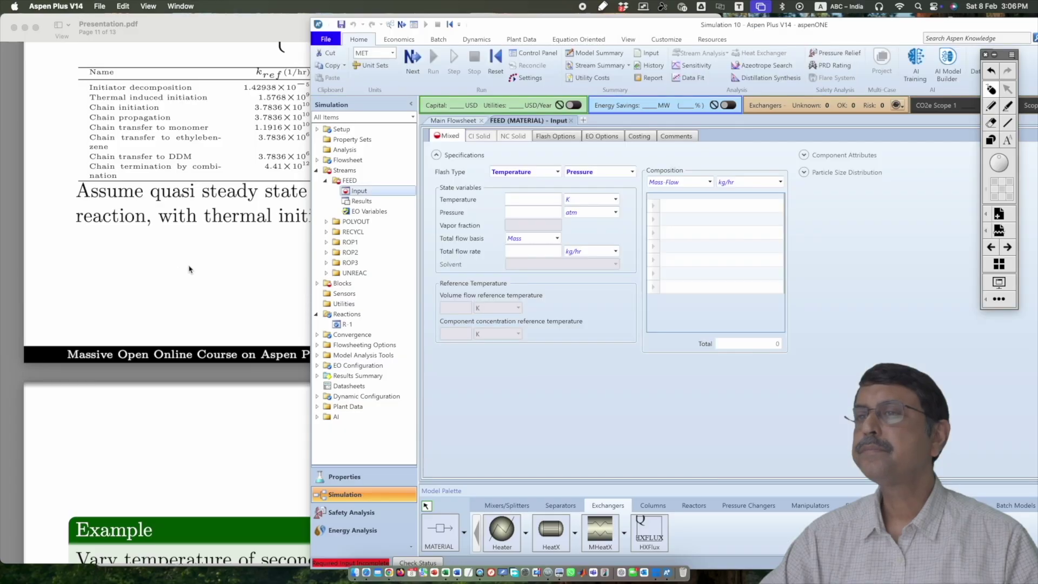
left_click(216, 299)
scroll(216, 298, "up", 15)
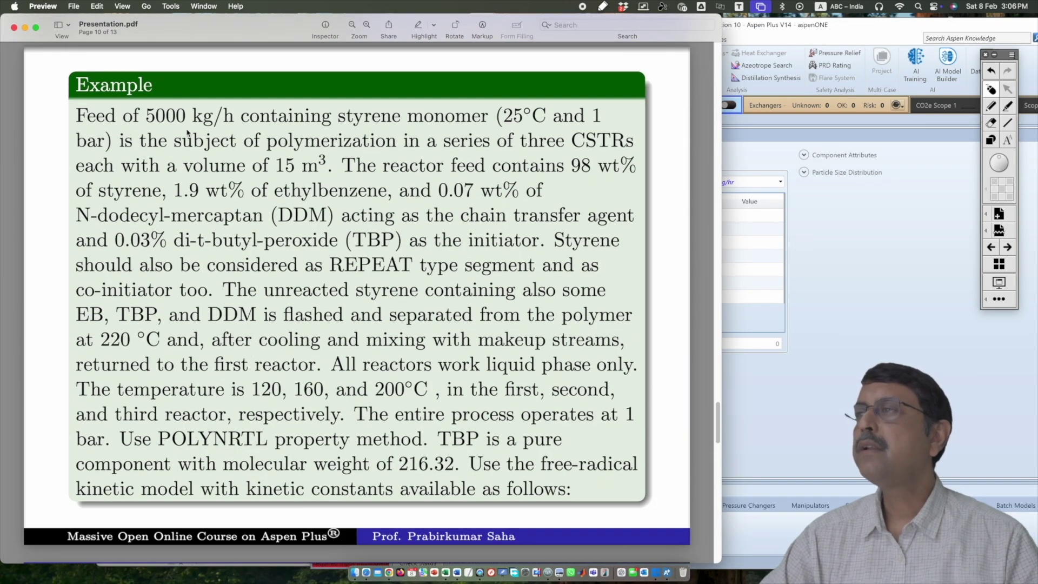
left_click(742, 394)
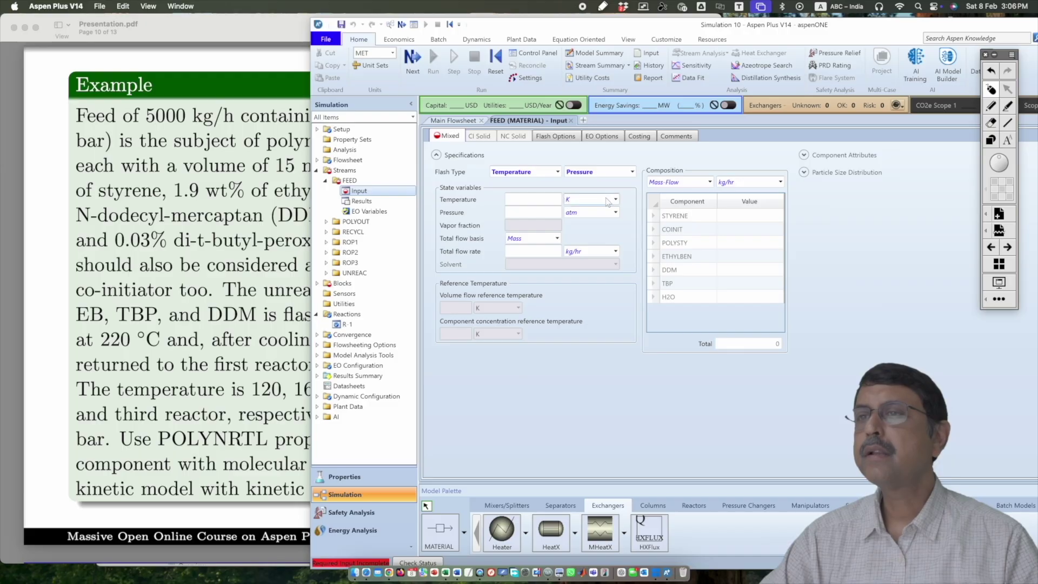
left_click(551, 252)
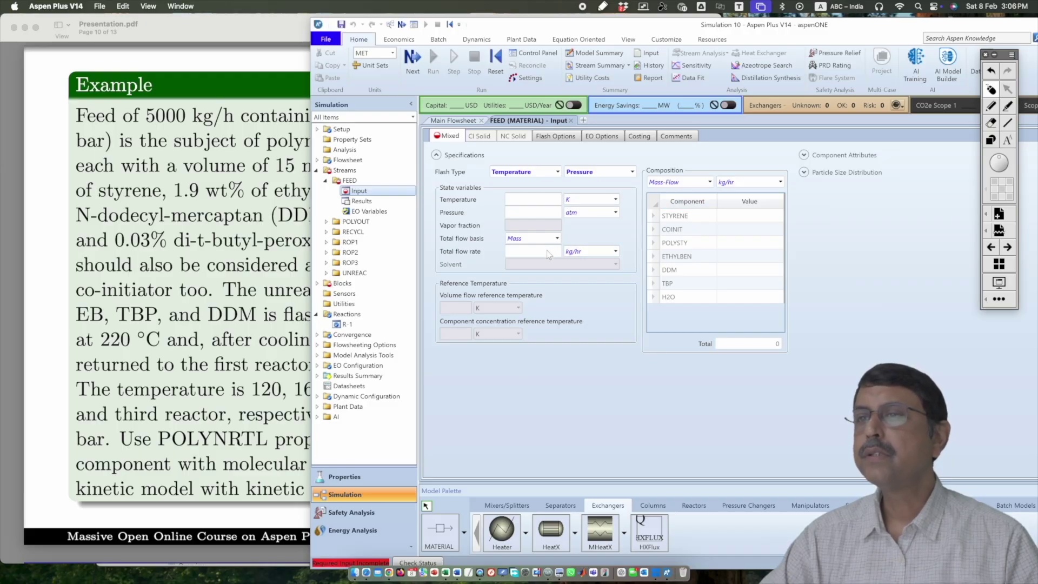
type("5000")
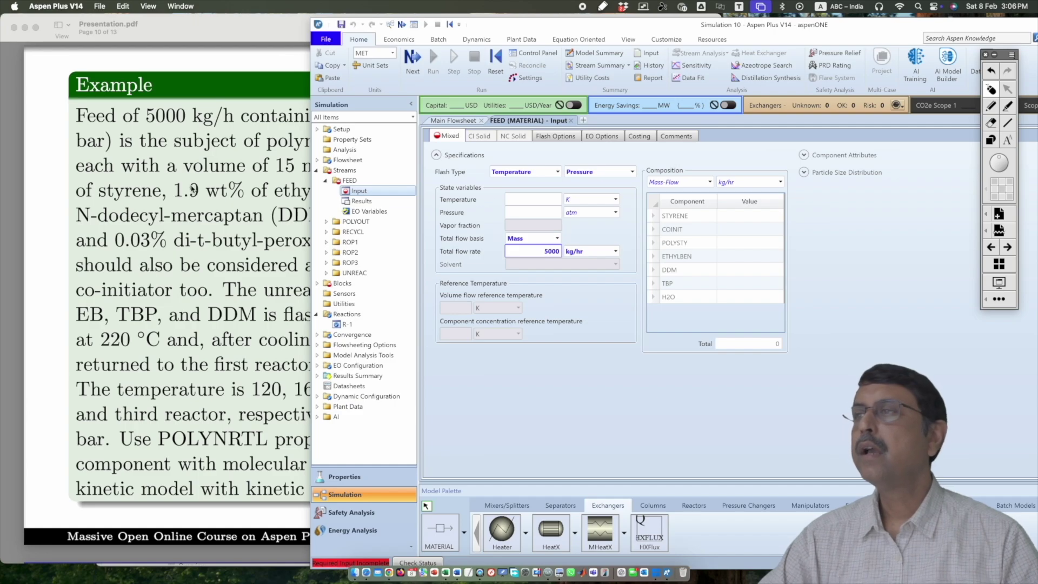
Set the FEED stream's temperature to 25 C, as given in the example text.
left_click(192, 189)
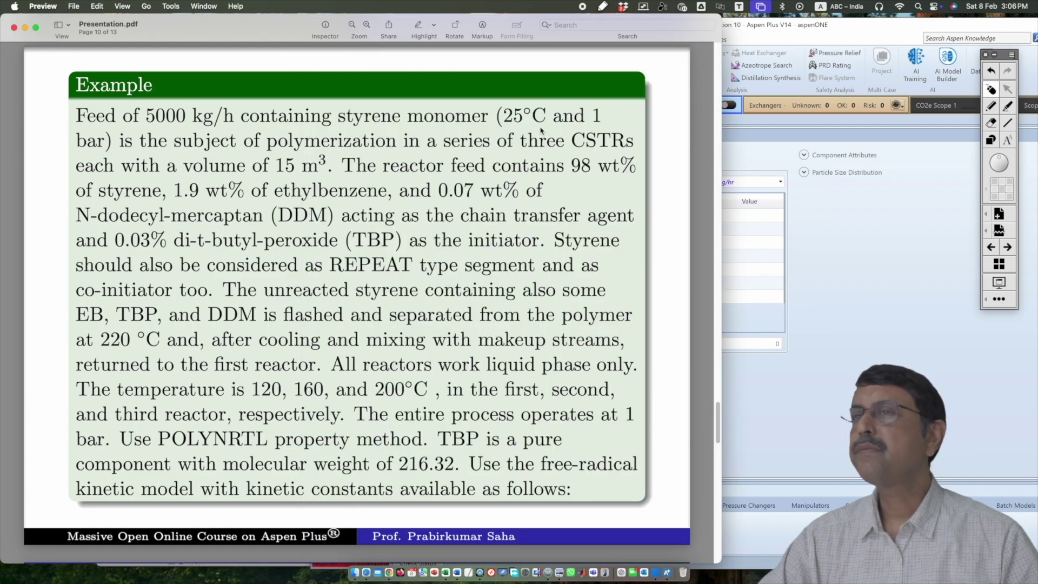
left_click(773, 256)
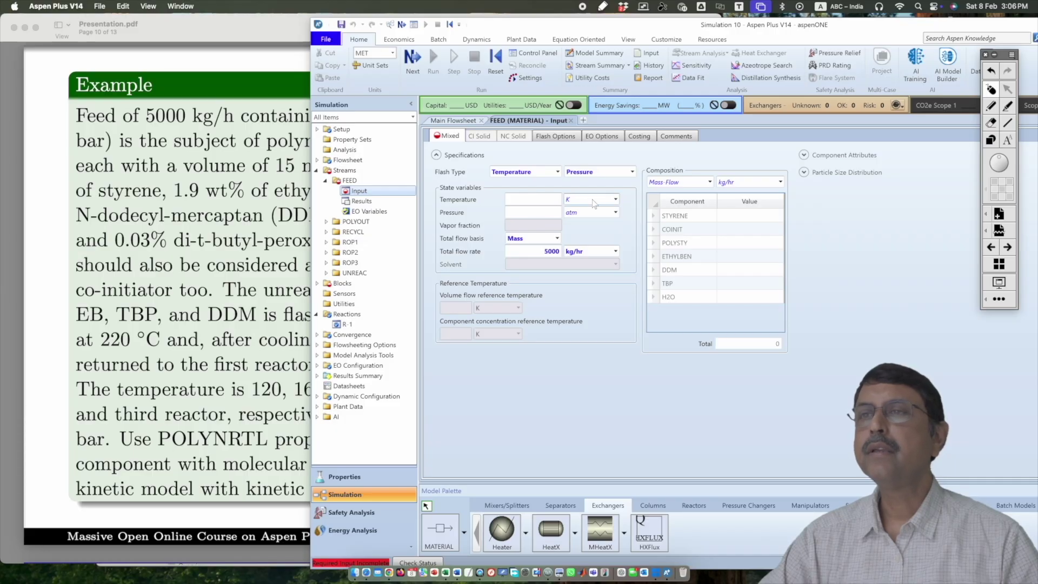
left_click(615, 199)
left_click(606, 213)
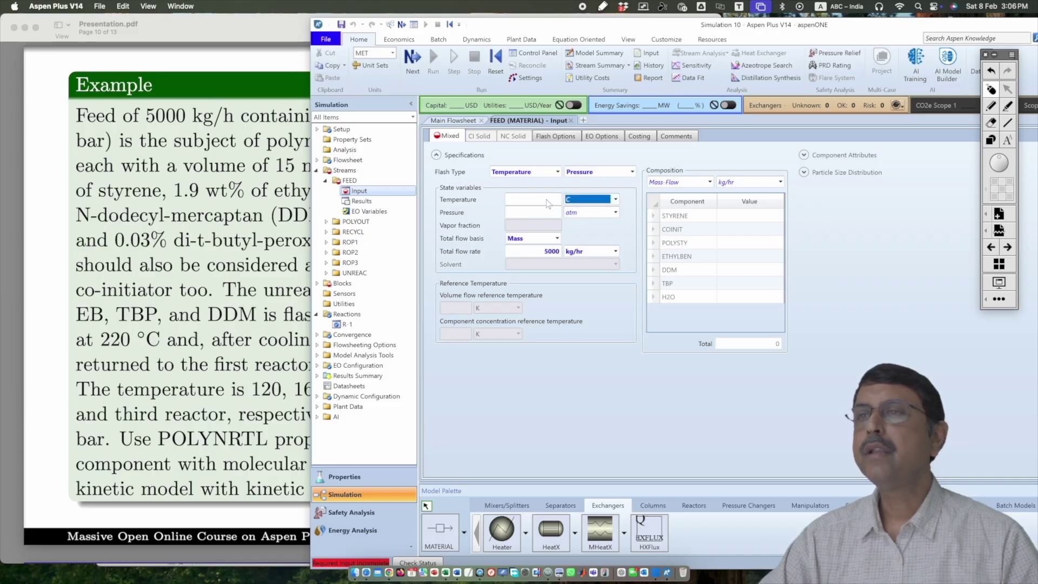
key("shift+Tab")
type("25")
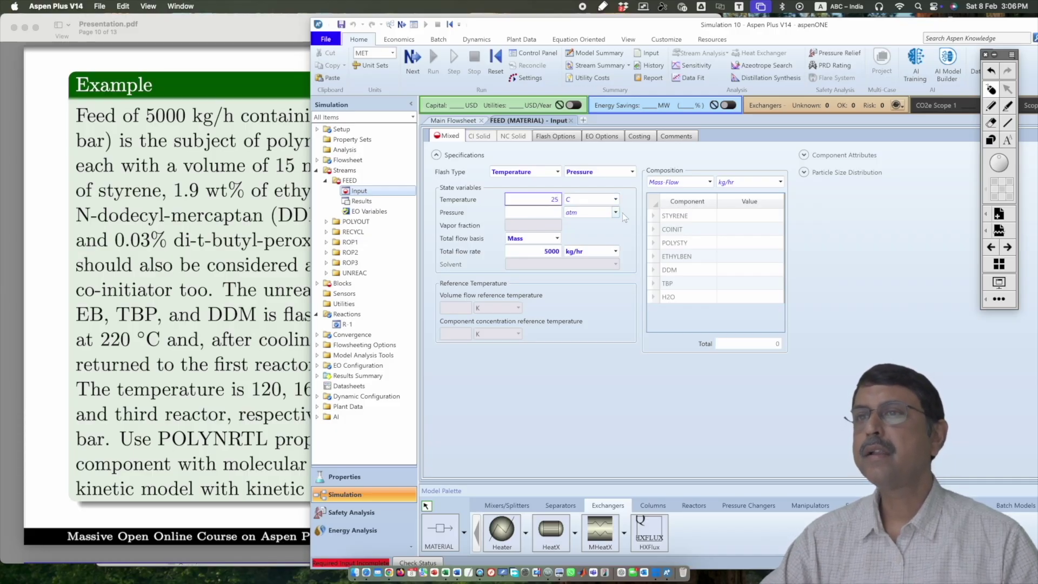
Set the FEED stream's pressure to 1 bar.
left_click(614, 212)
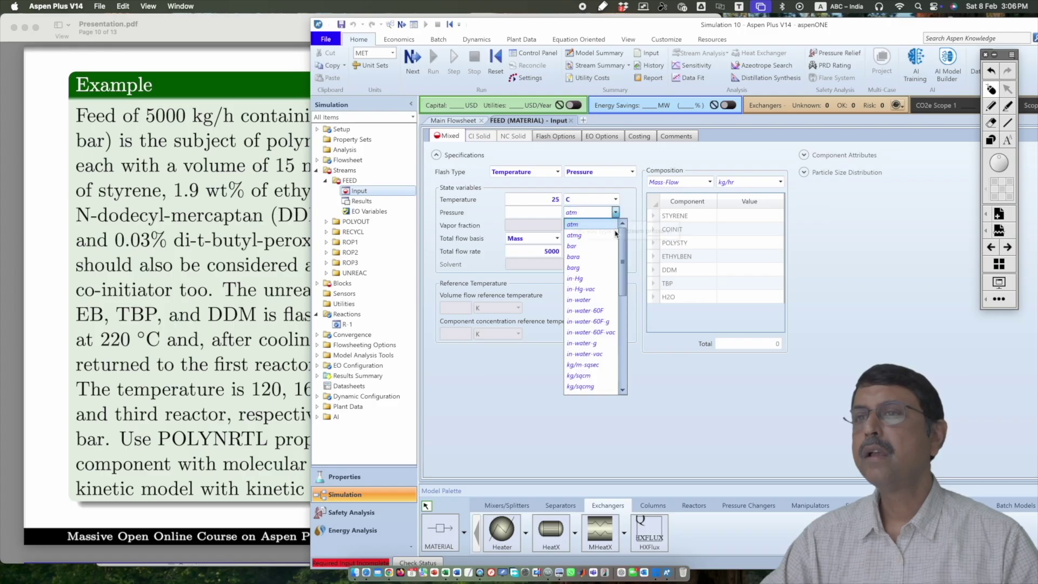
left_click(581, 236)
left_click(554, 213)
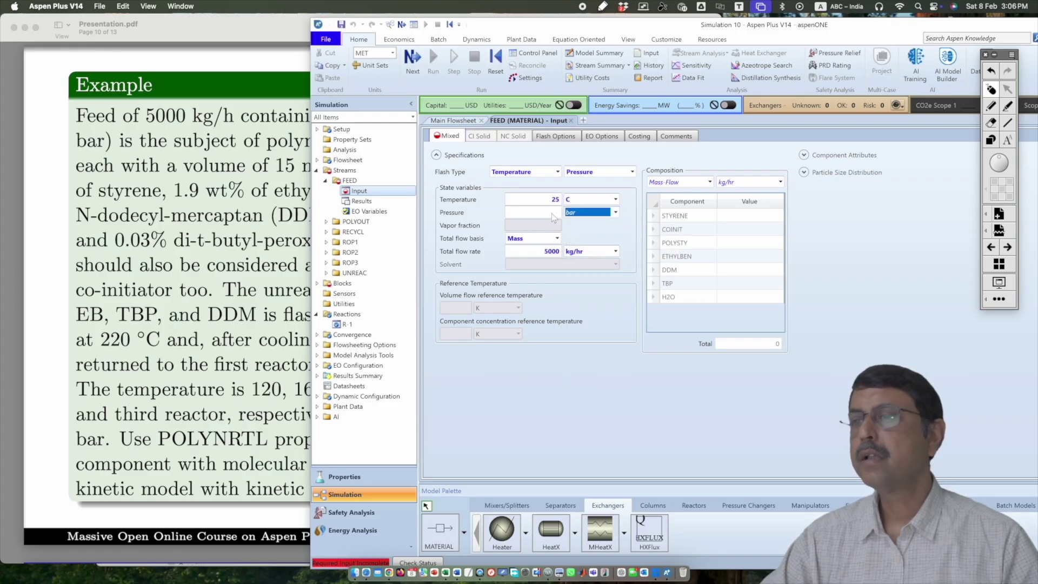
type("1")
key("Return")
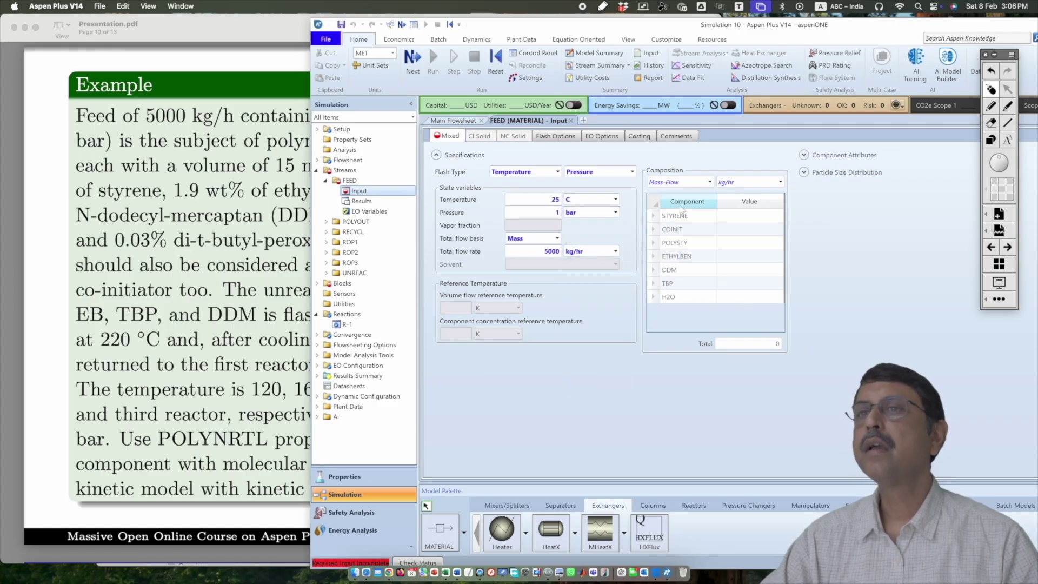
Switch the FEED composition basis to Mass-Frac and enter 0.98 for STYRENE, as given in the example text.
left_click(710, 181)
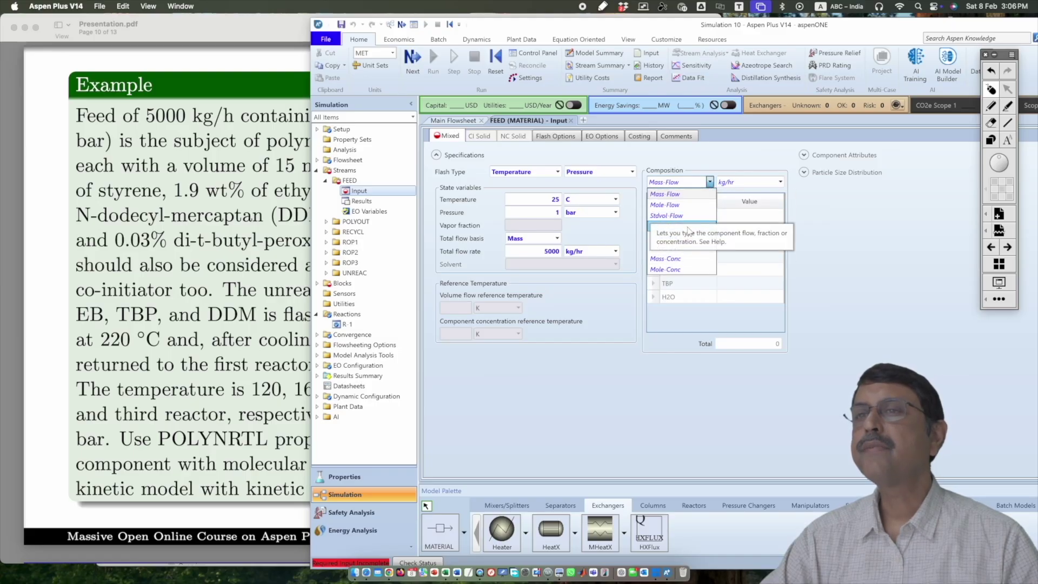
left_click(666, 226)
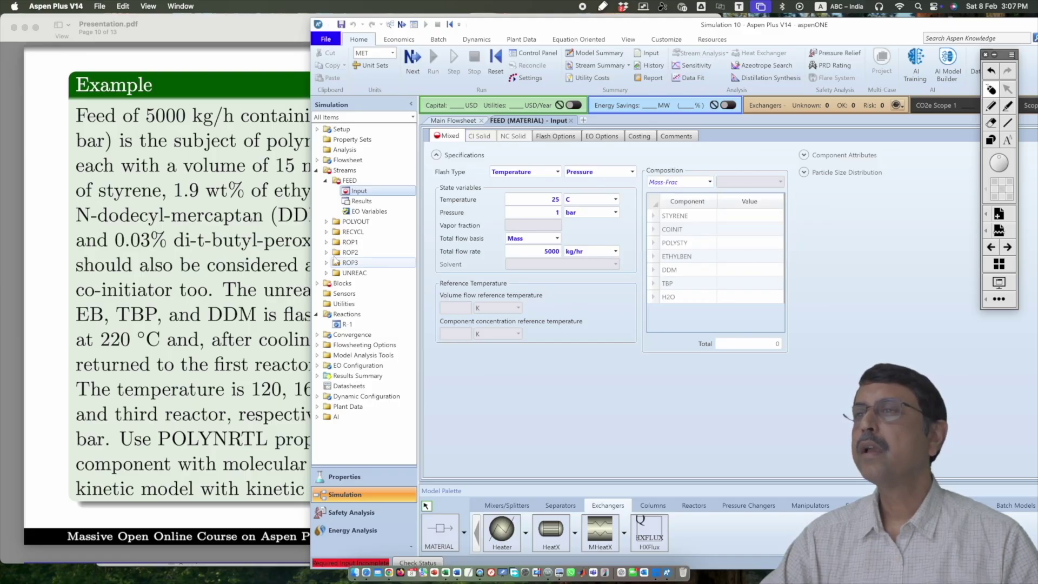
left_click(177, 199)
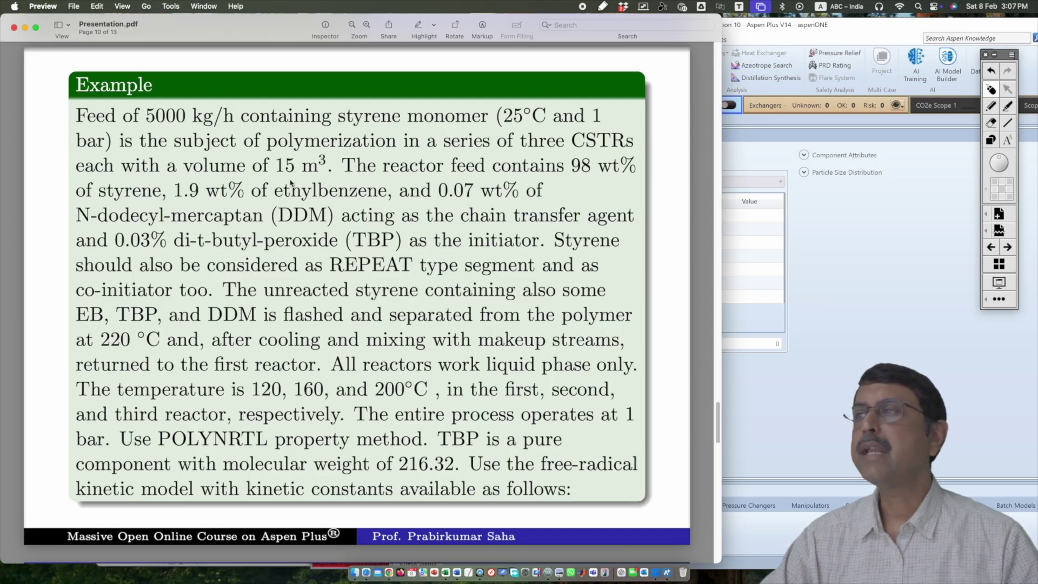
left_click(922, 214)
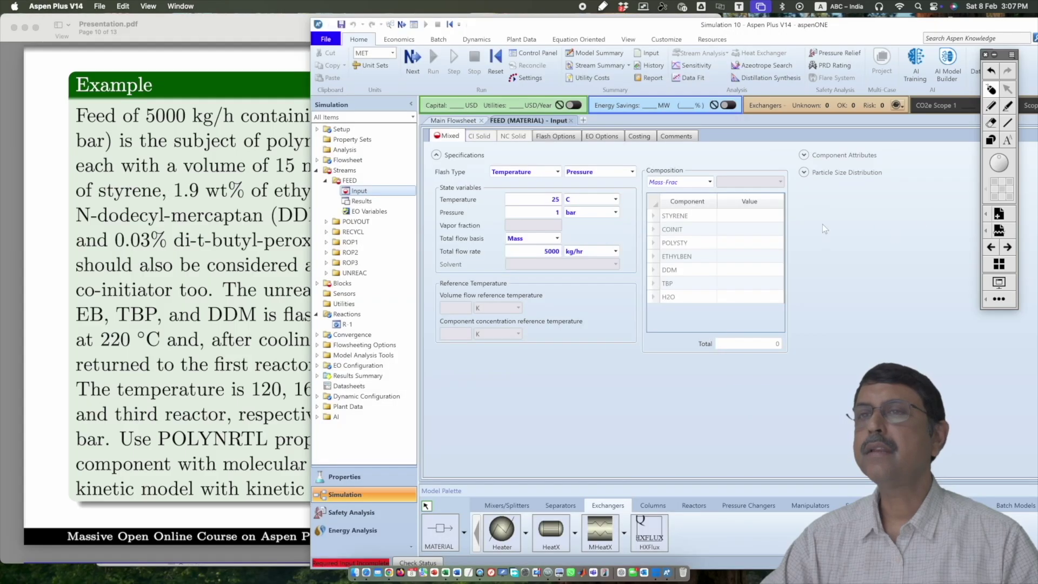
left_click(758, 217)
type("0.98")
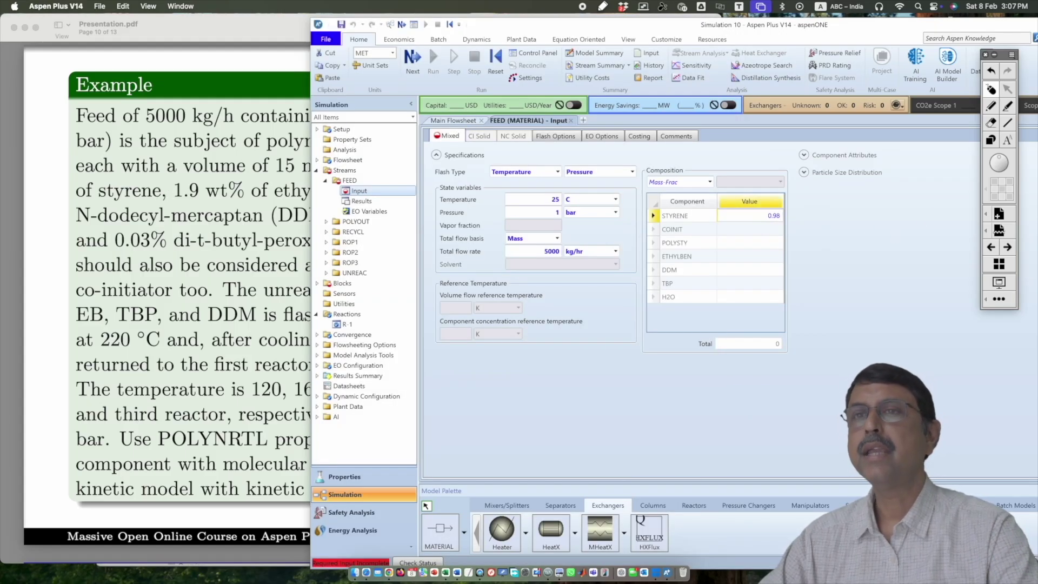
key("Return")
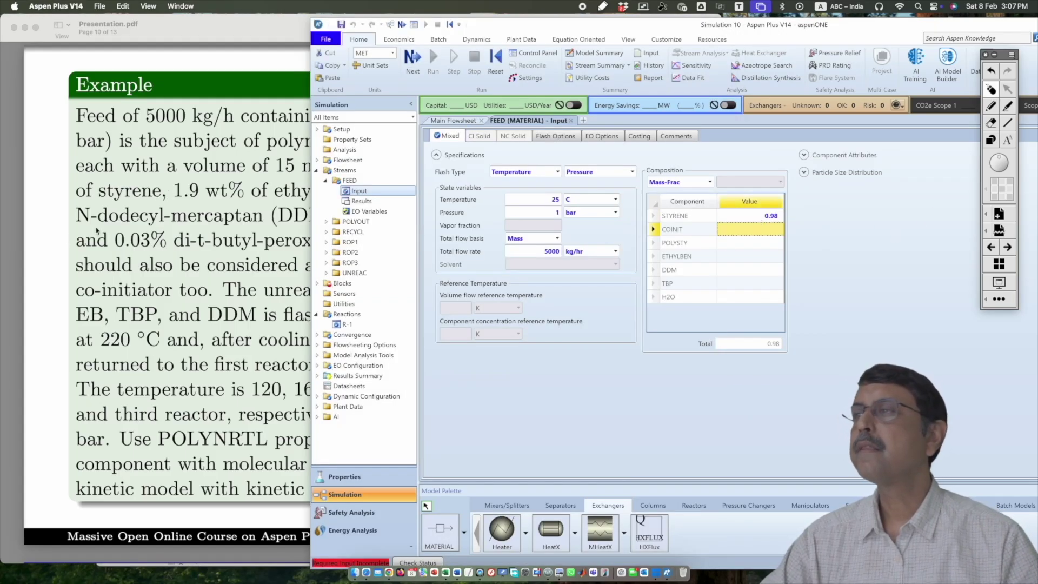
Enter a mass fraction of 0.019 for ETHYLBEN in the FEED composition, based on the example text.
left_click(202, 200)
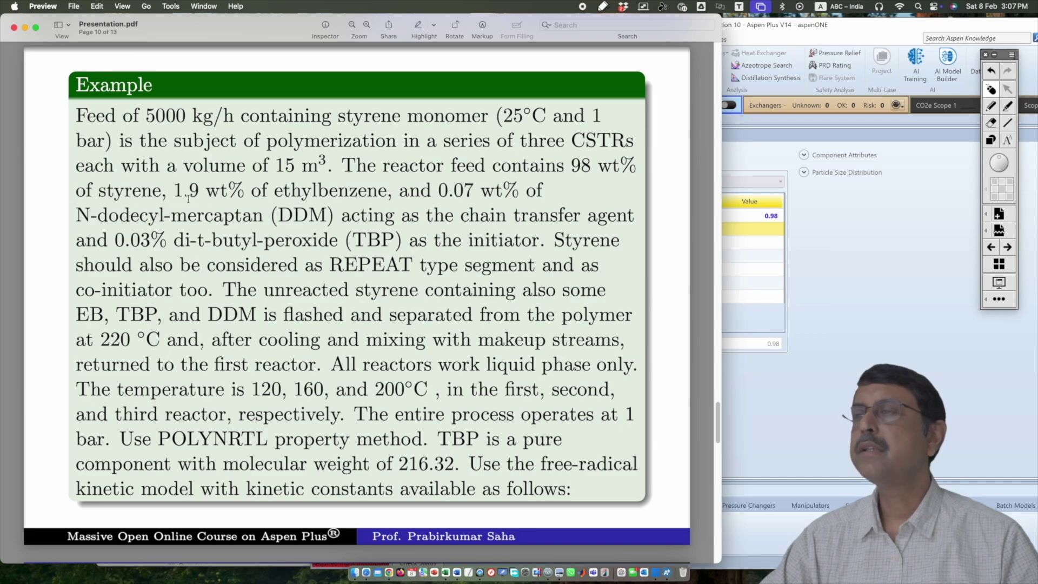
left_click(799, 277)
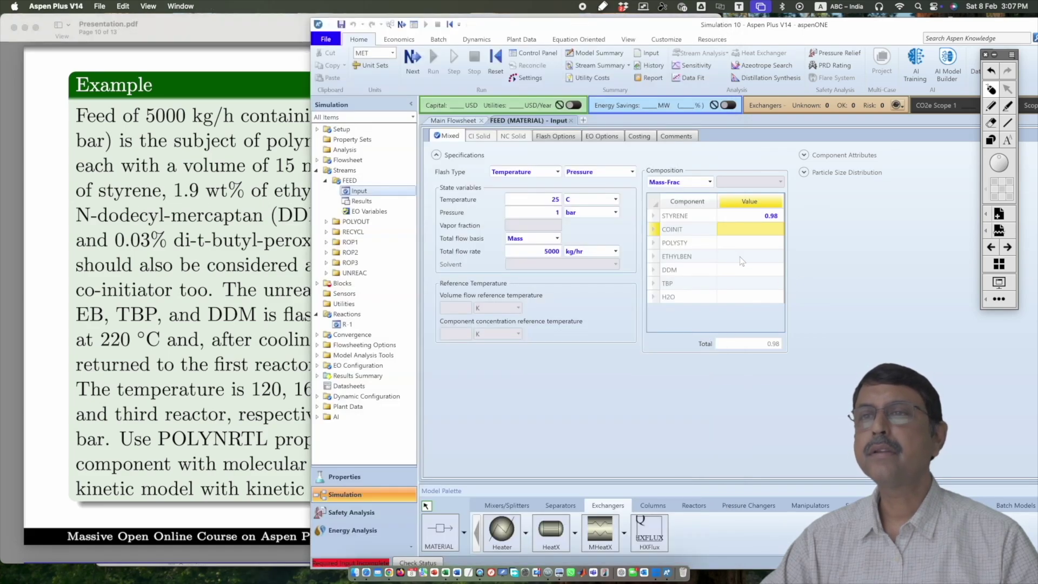
left_click(751, 258)
type("0.019")
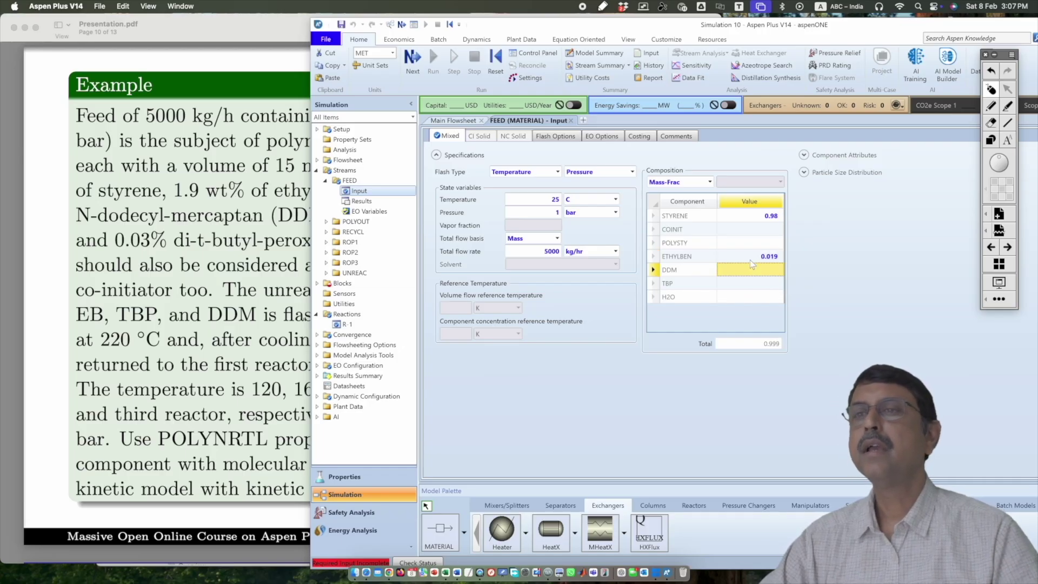
Enter a mass fraction of 0.0007 for DDM in the FEED composition, as given in the example text.
key("Return")
left_click(233, 212)
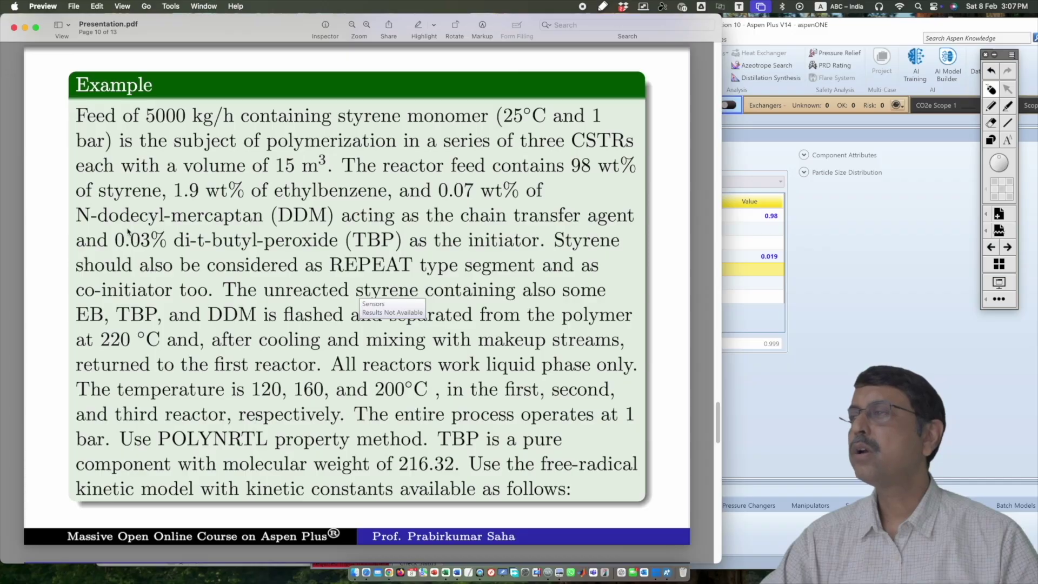
left_click(854, 268)
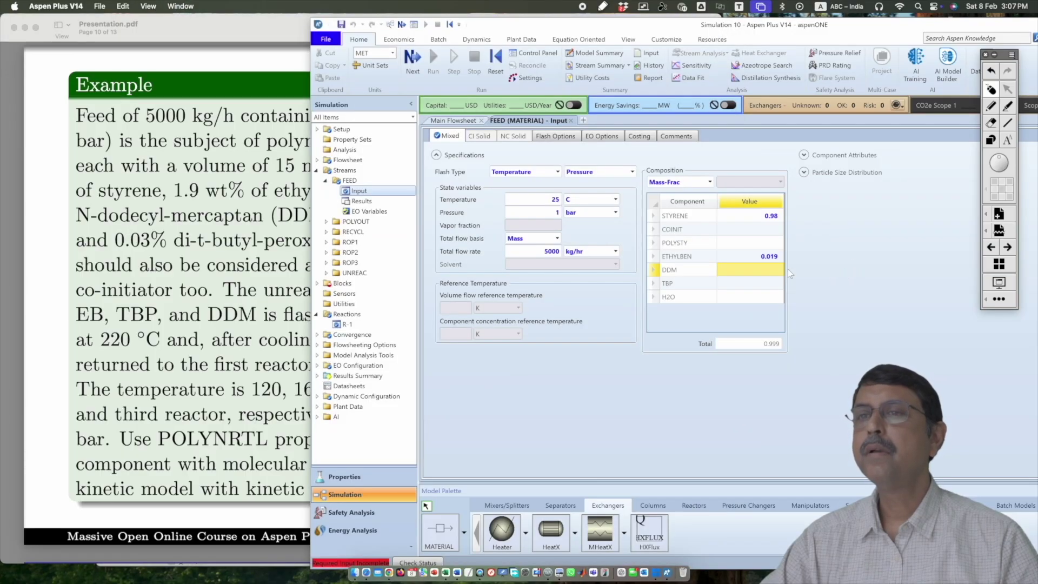
type("0.0007")
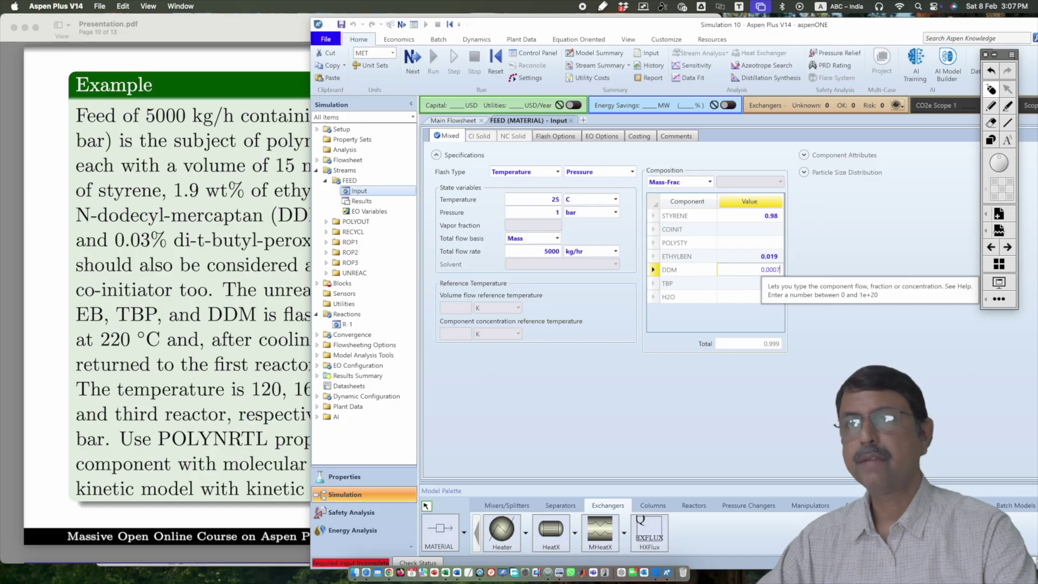
key("Return")
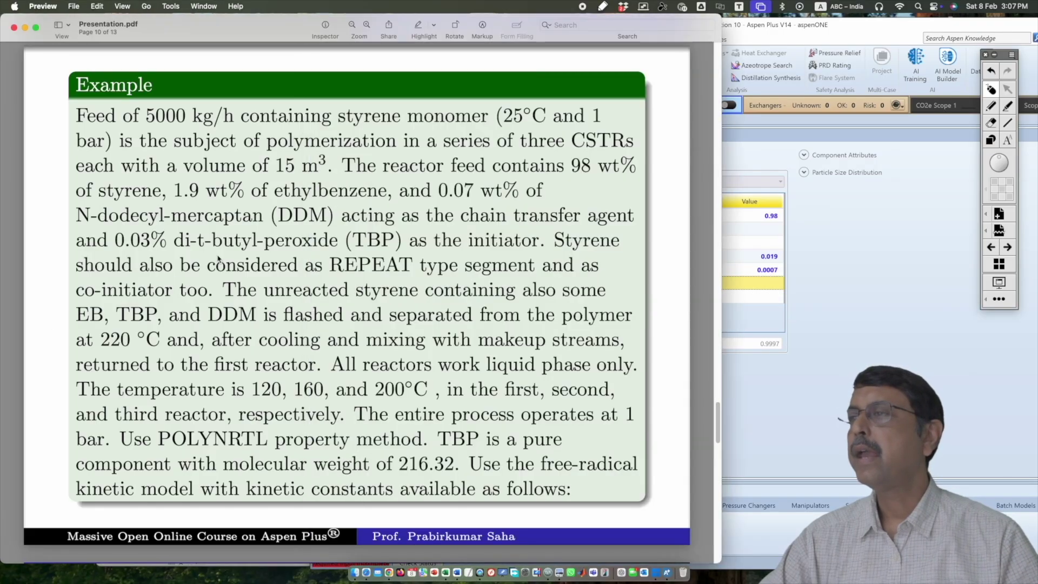
Enter a mass fraction of 0.0003 for TBP, based on the example text, and close the FEED input form.
left_click(39, 327)
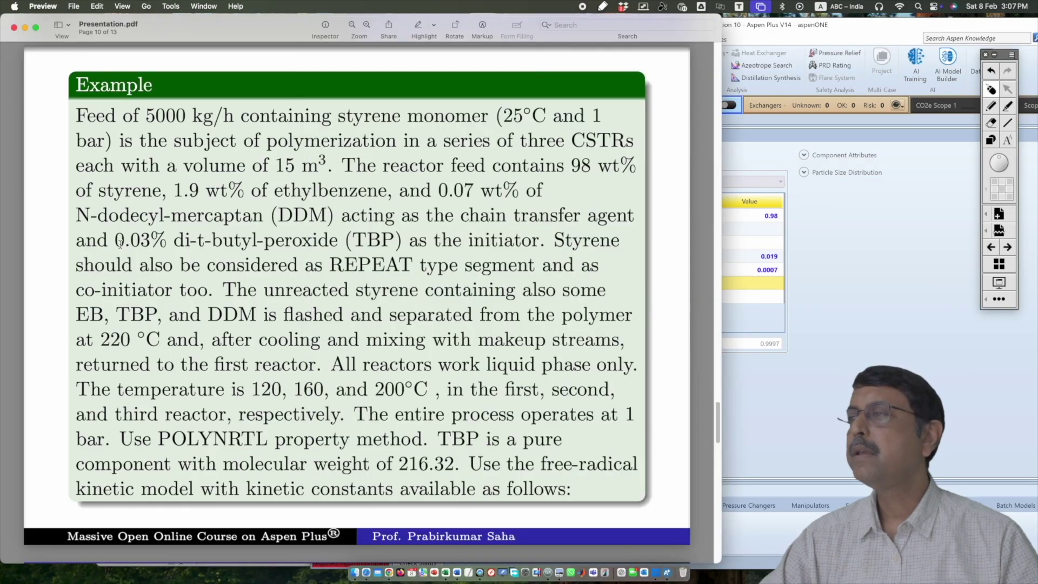
left_click(946, 350)
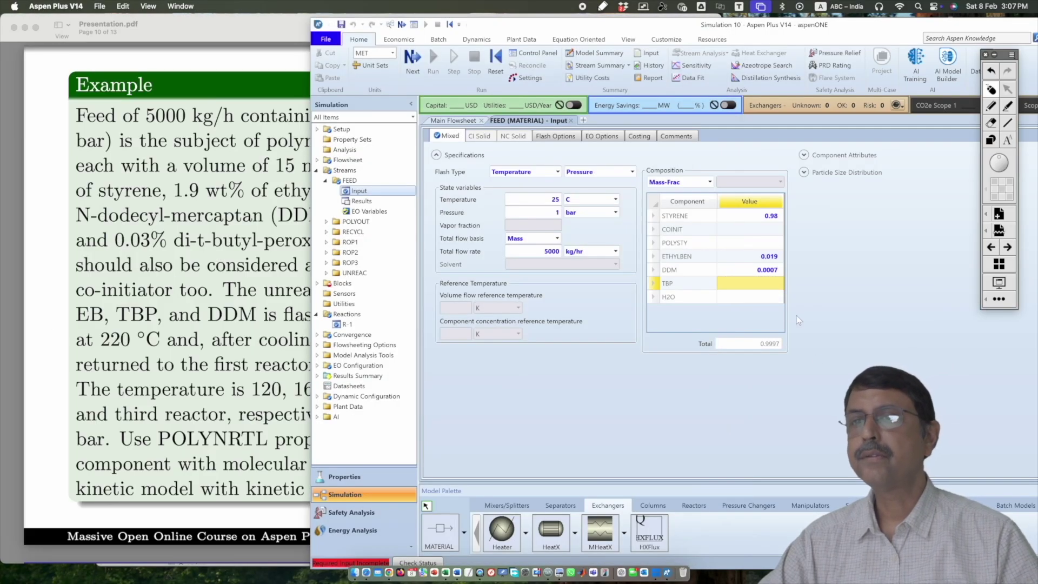
type("0.0")
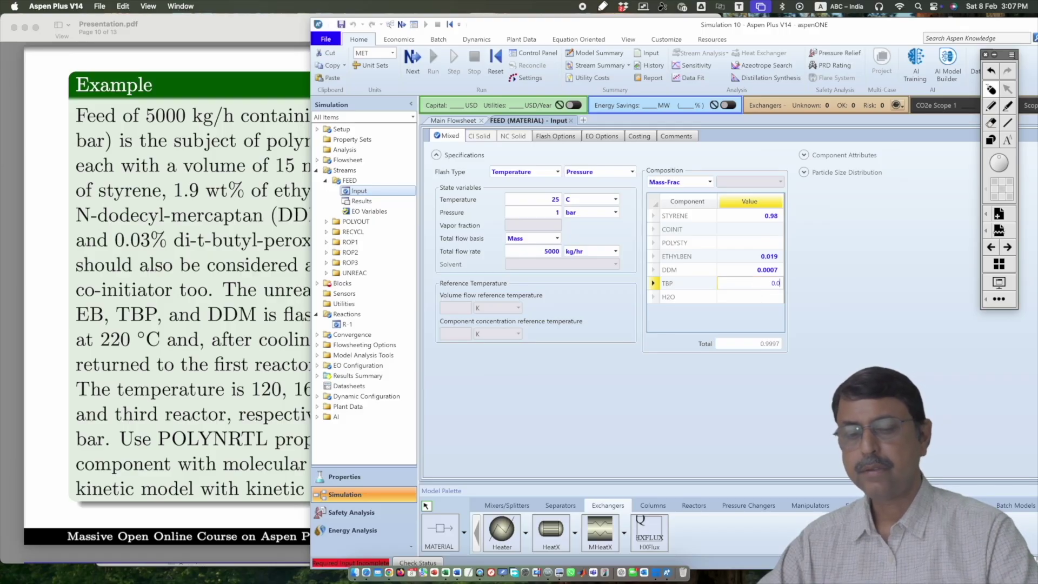
type("003")
key("Return")
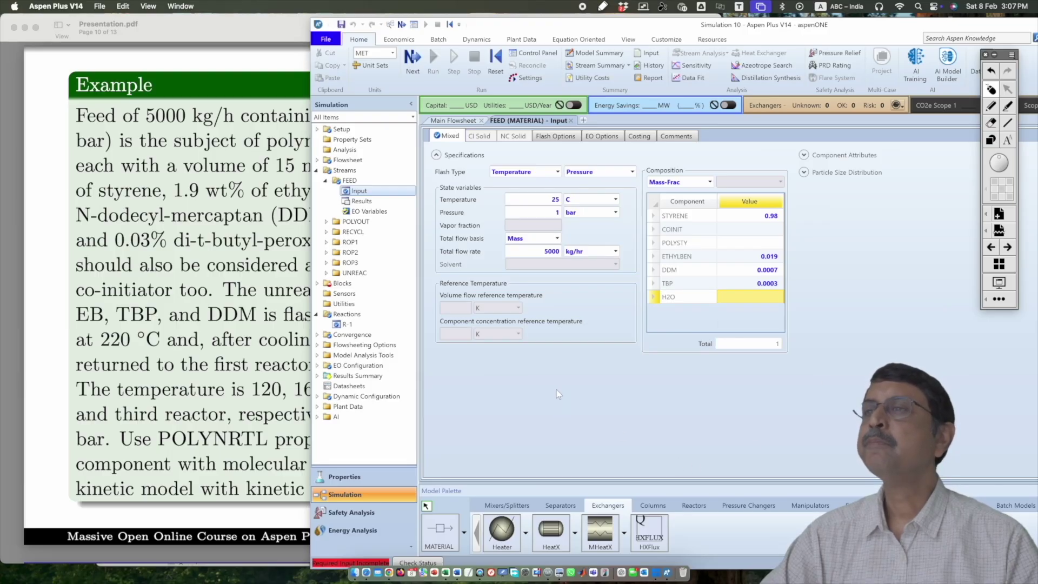
left_click(570, 121)
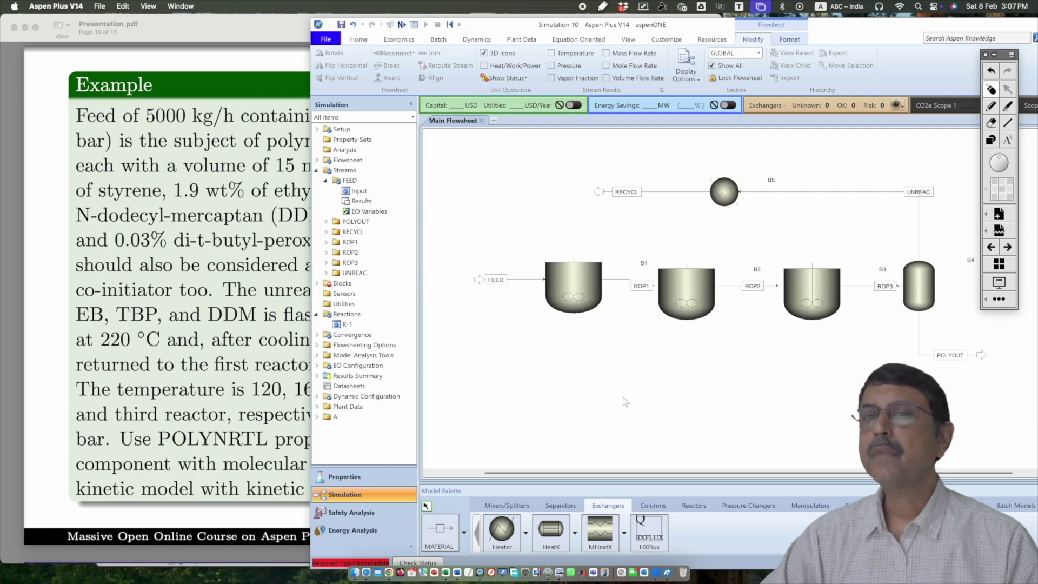
Open the specifications of the first reactor, B1, and set its pressure to 1 bar.
double_click(582, 282)
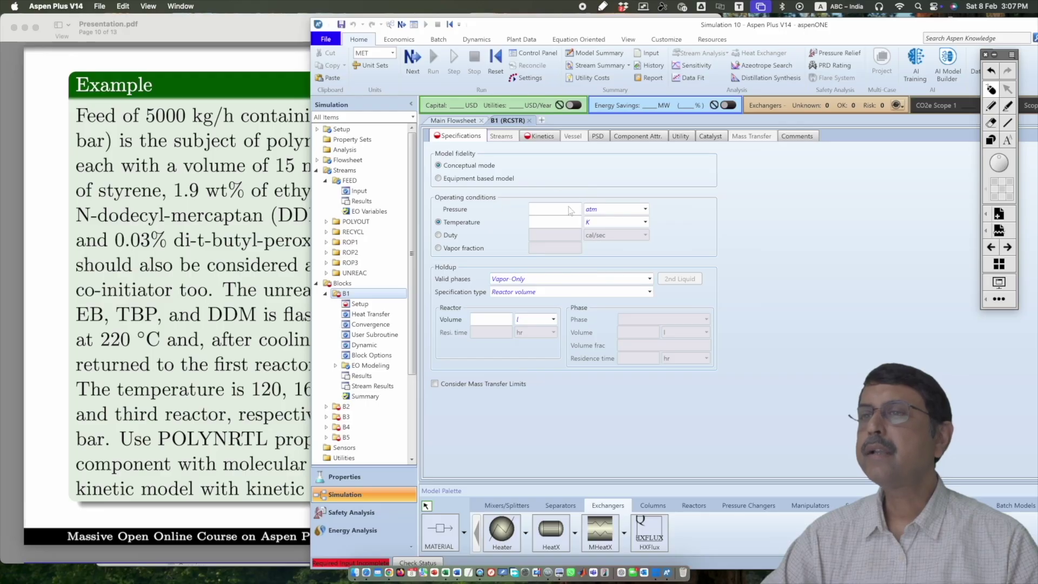
left_click(646, 208)
left_click(620, 242)
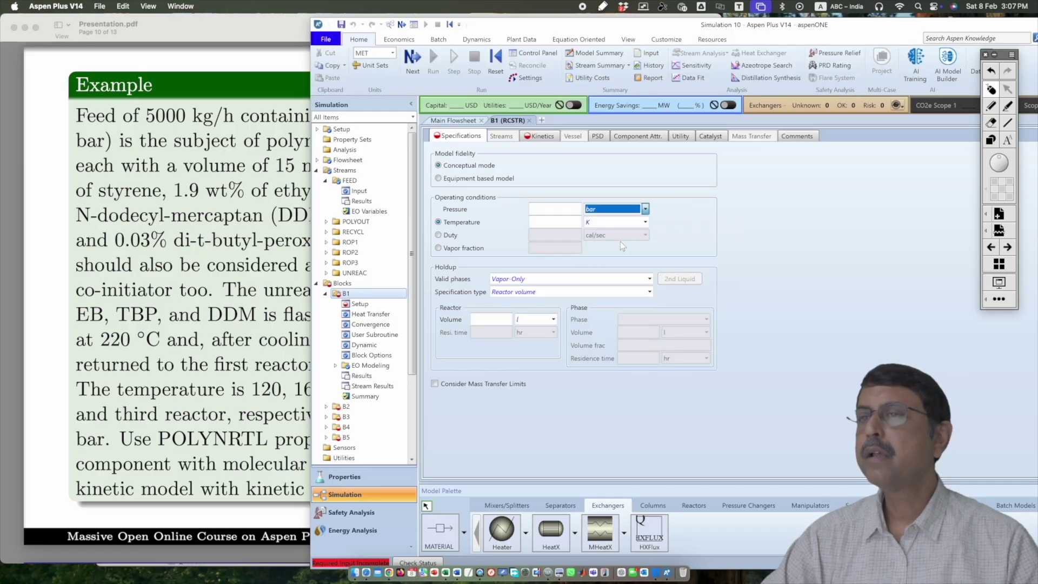
left_click(561, 210)
type("1")
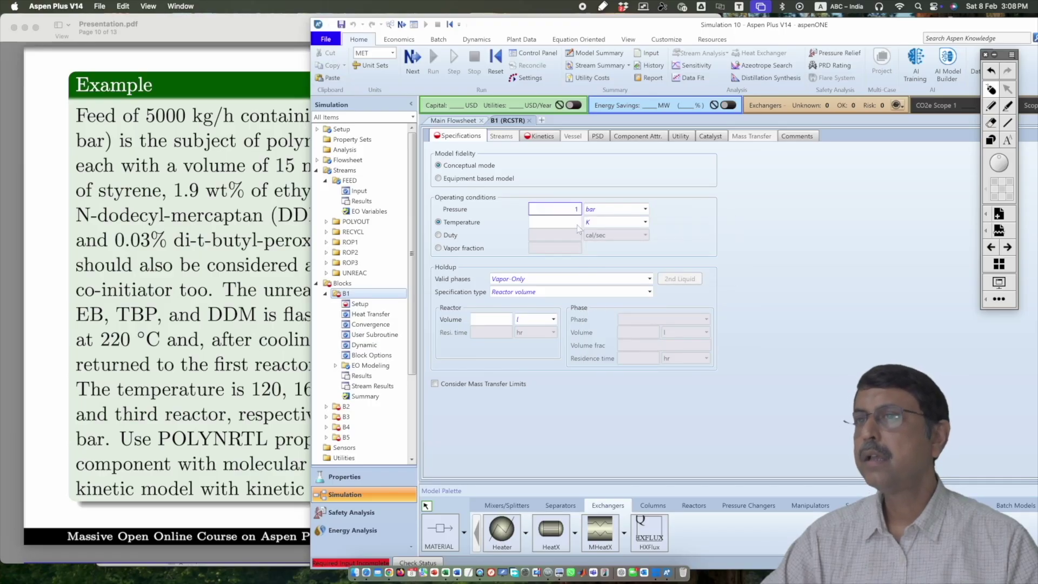
Set reactor B1's temperature to 120 C, as the example text gives for the first reactor.
left_click(645, 221)
left_click(610, 238)
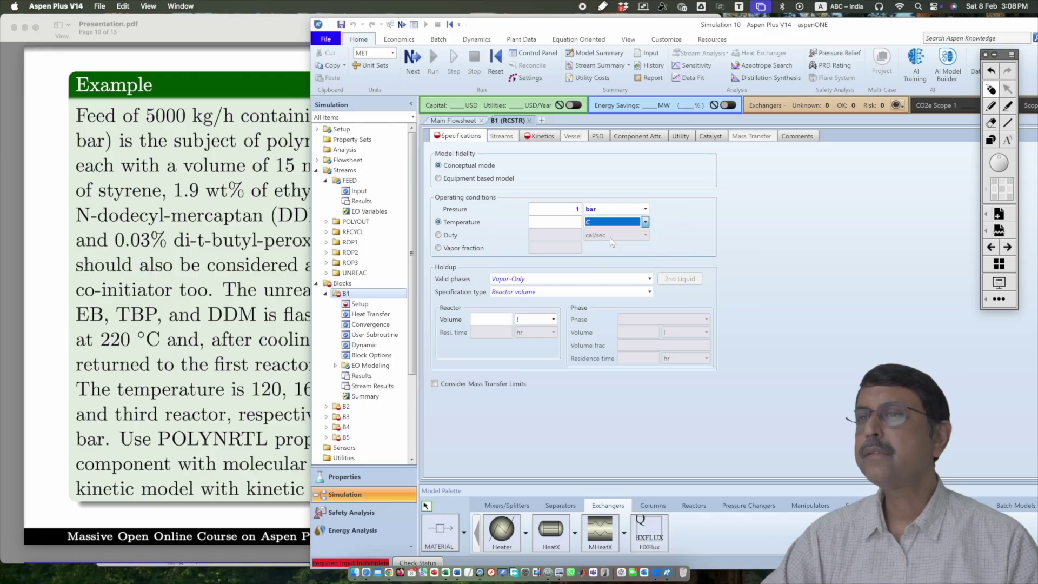
left_click(271, 394)
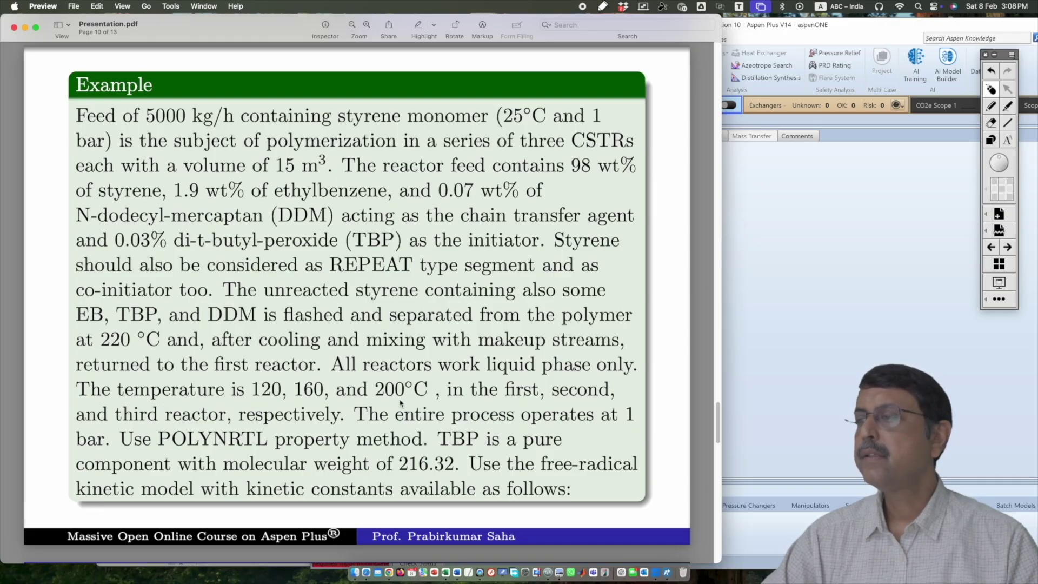
left_click(843, 316)
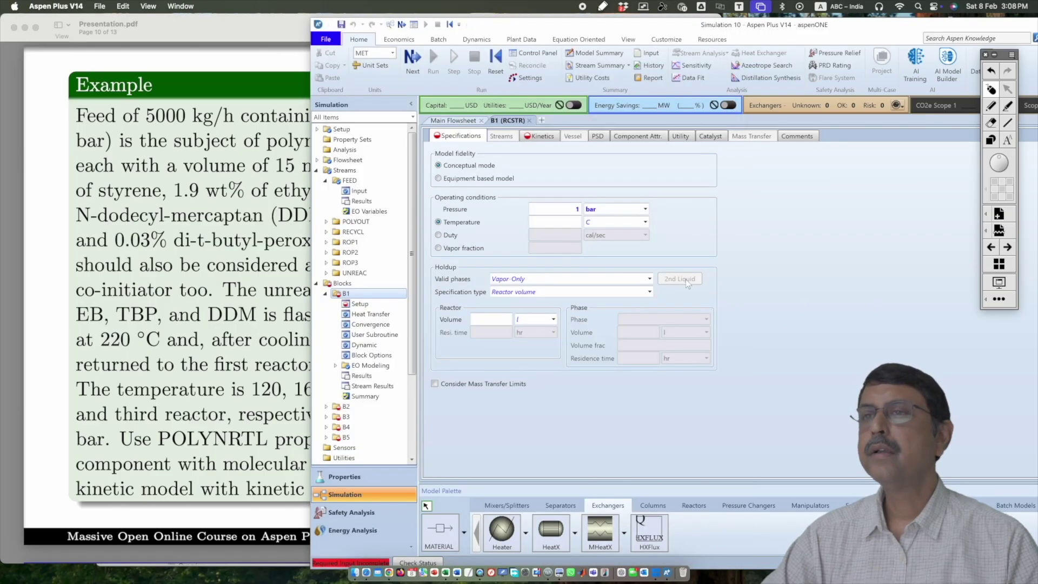
left_click(567, 224)
type("12")
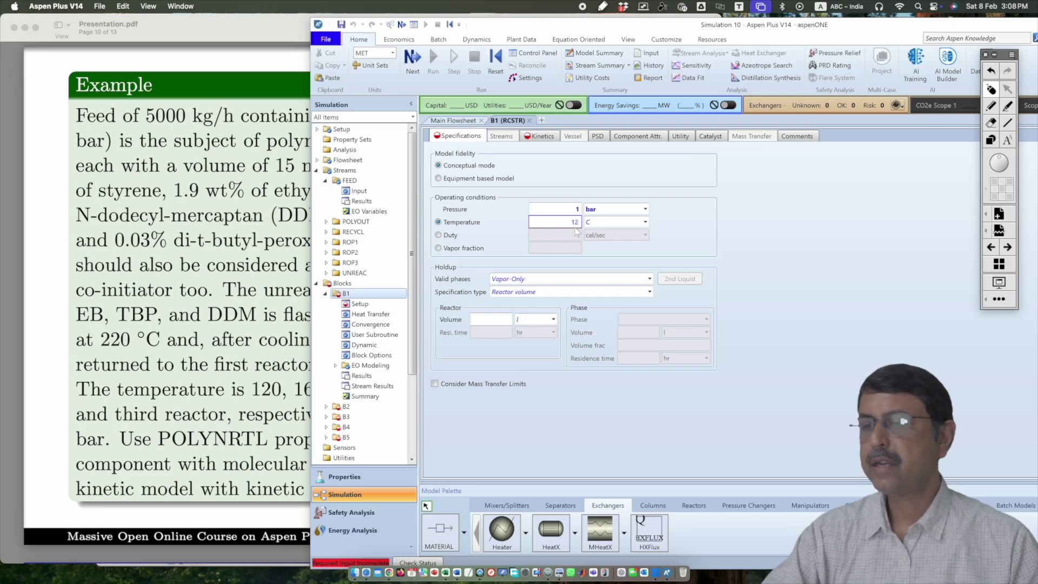
type("0")
left_click(748, 257)
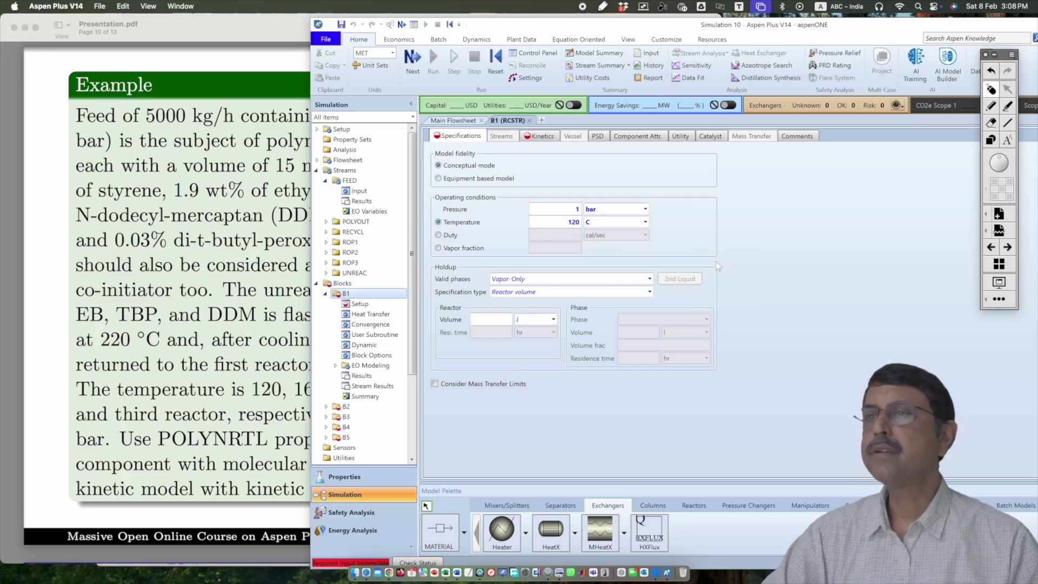
Set B1's valid phases to Liquid-Only, following the phase condition in the example text.
left_click(204, 280)
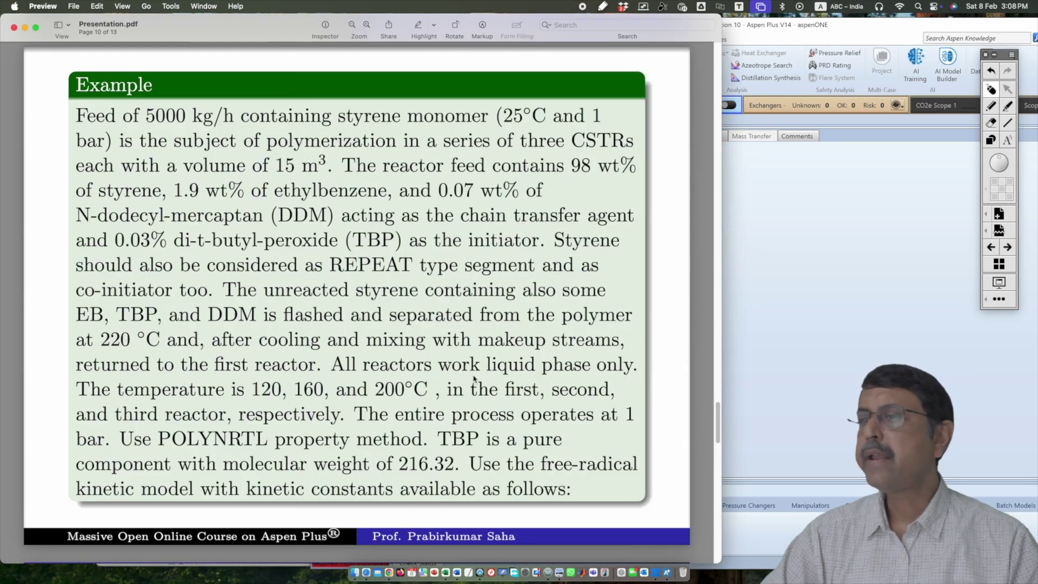
left_click(740, 372)
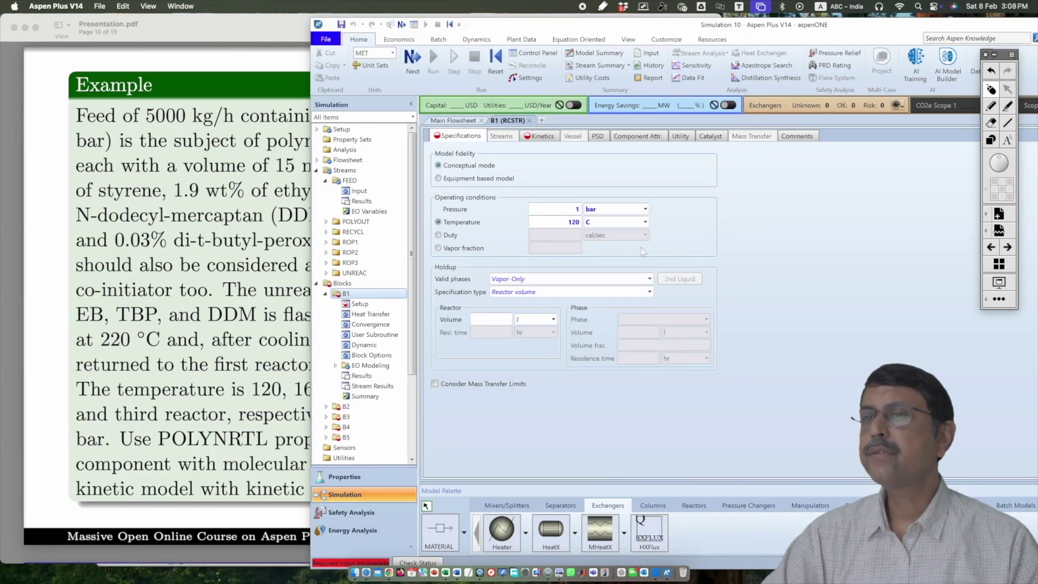
left_click(649, 279)
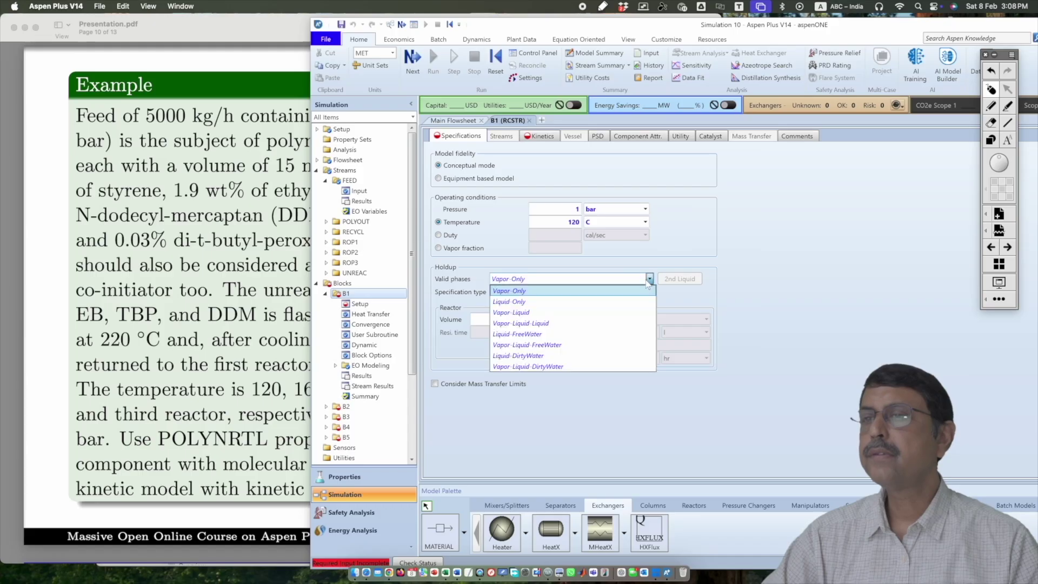
left_click(599, 295)
left_click(745, 310)
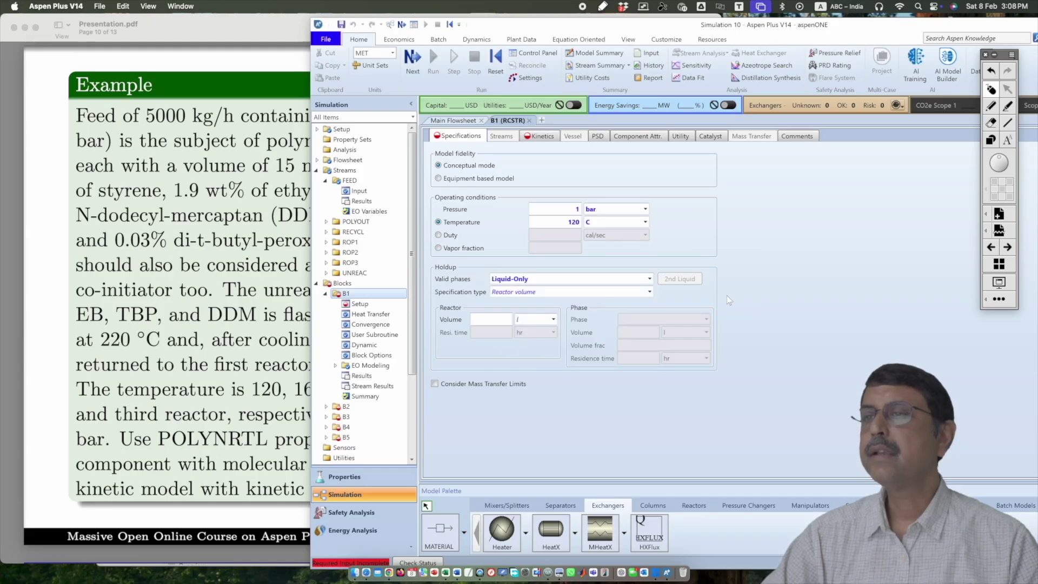
Set B1's reactor volume to 15 cum, as given in the example text.
left_click(243, 281)
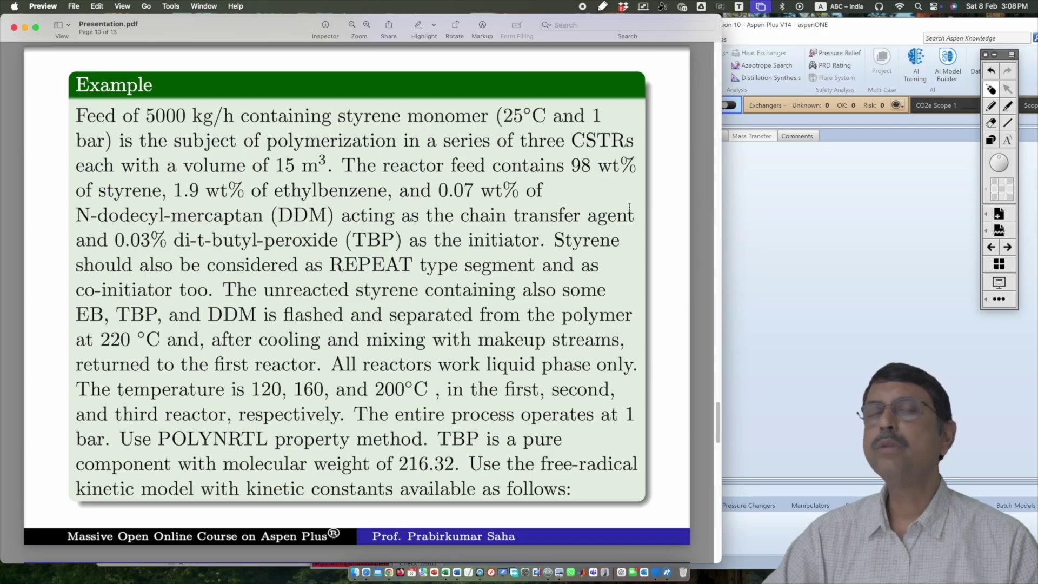
left_click(808, 214)
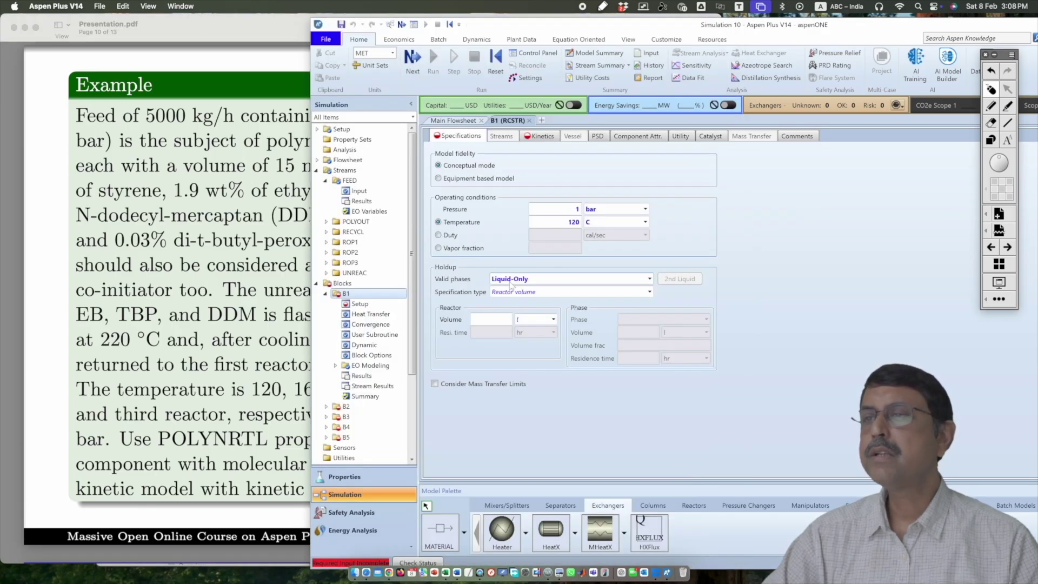
left_click(553, 319)
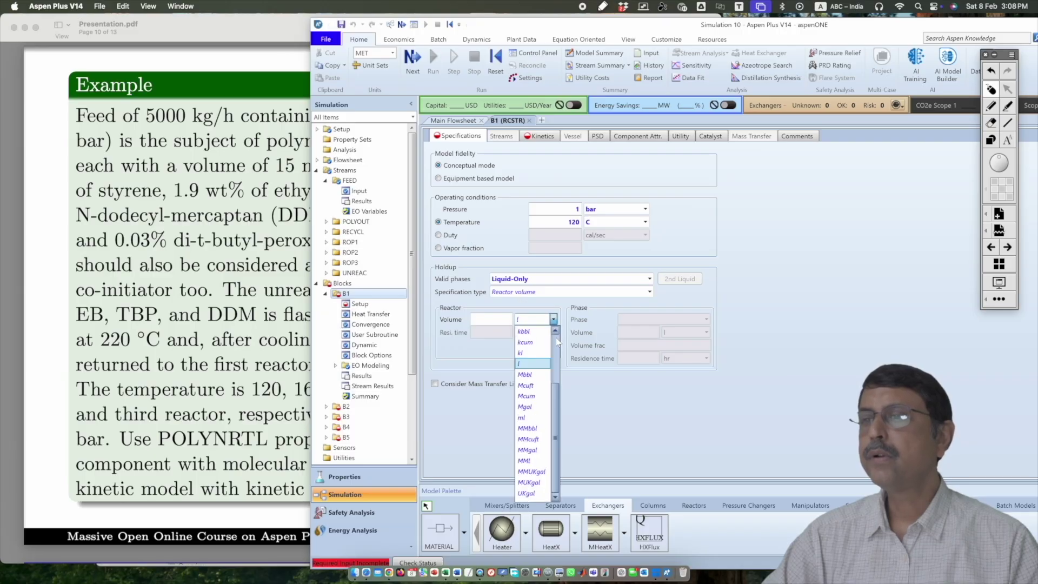
left_click(555, 341)
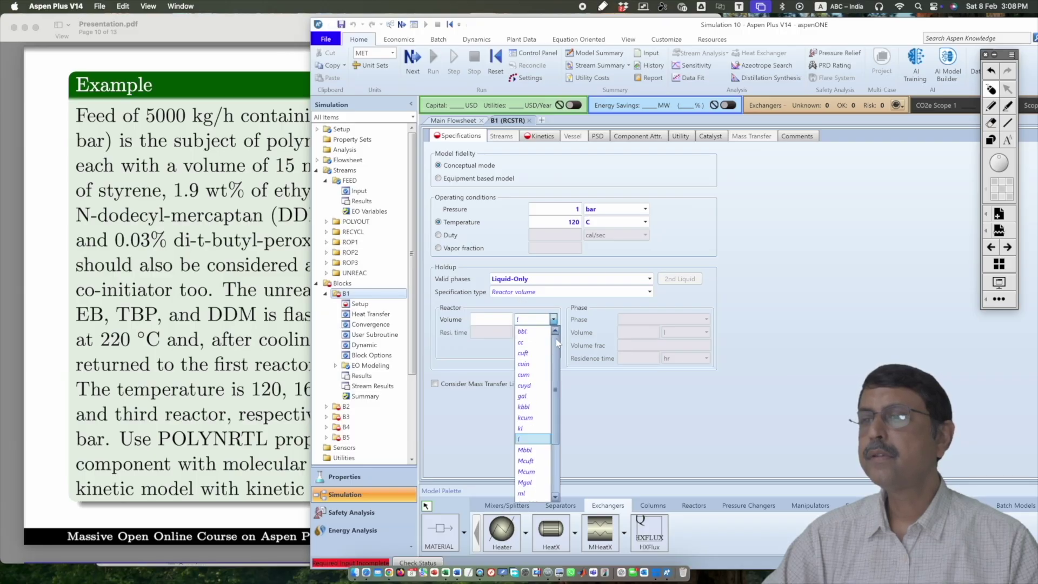
left_click(521, 374)
left_click(492, 318)
type("15")
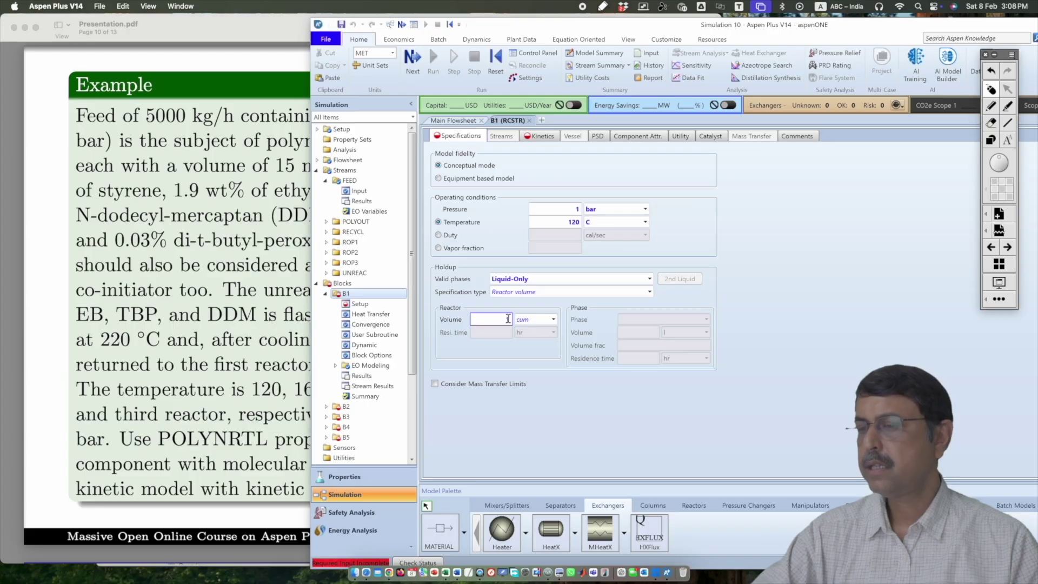
key("Return")
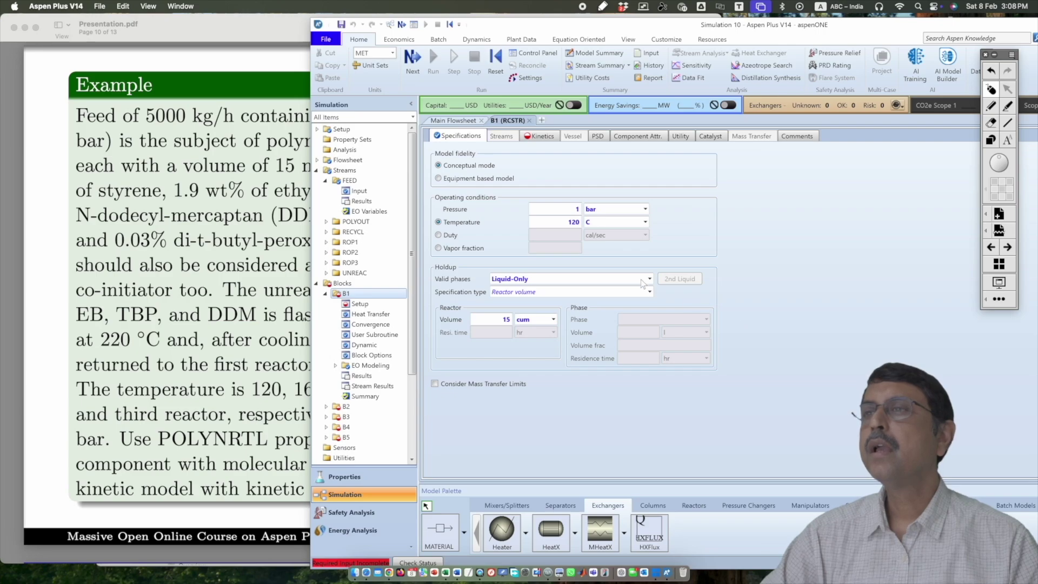
Include reaction set R-1 in the kinetics of reactor B1.
left_click(539, 137)
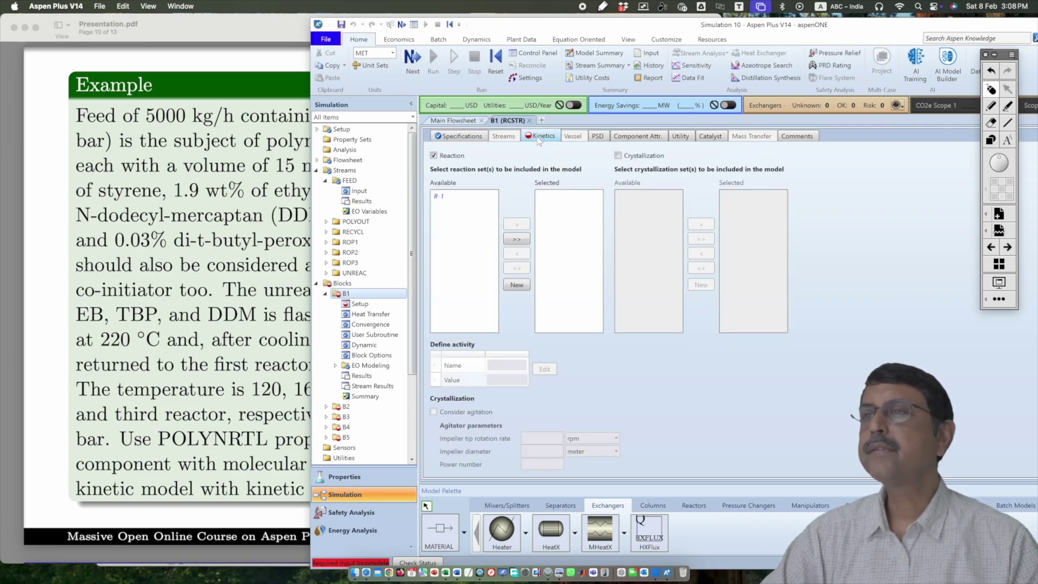
left_click(442, 198)
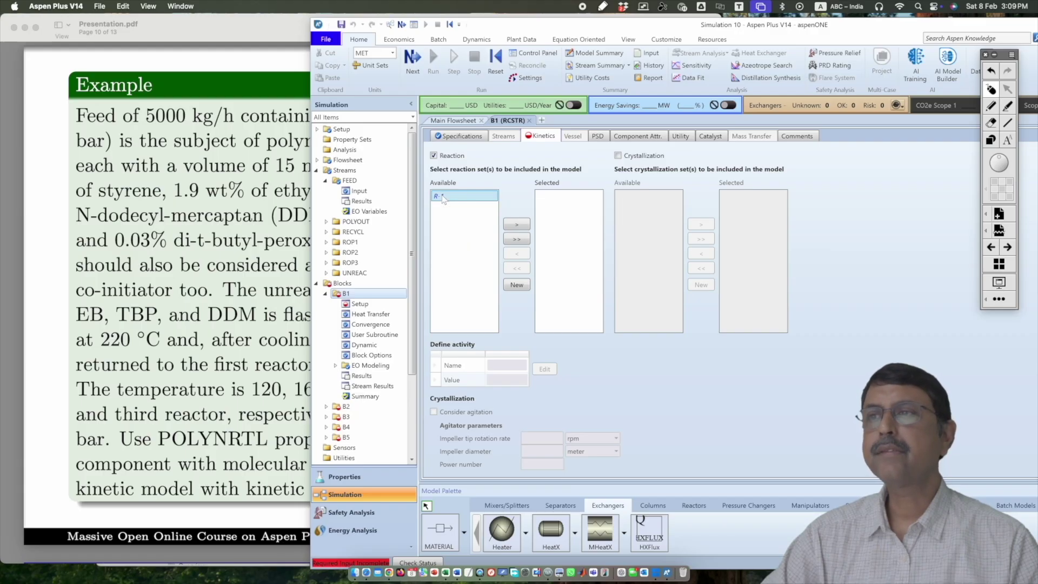
left_click(518, 225)
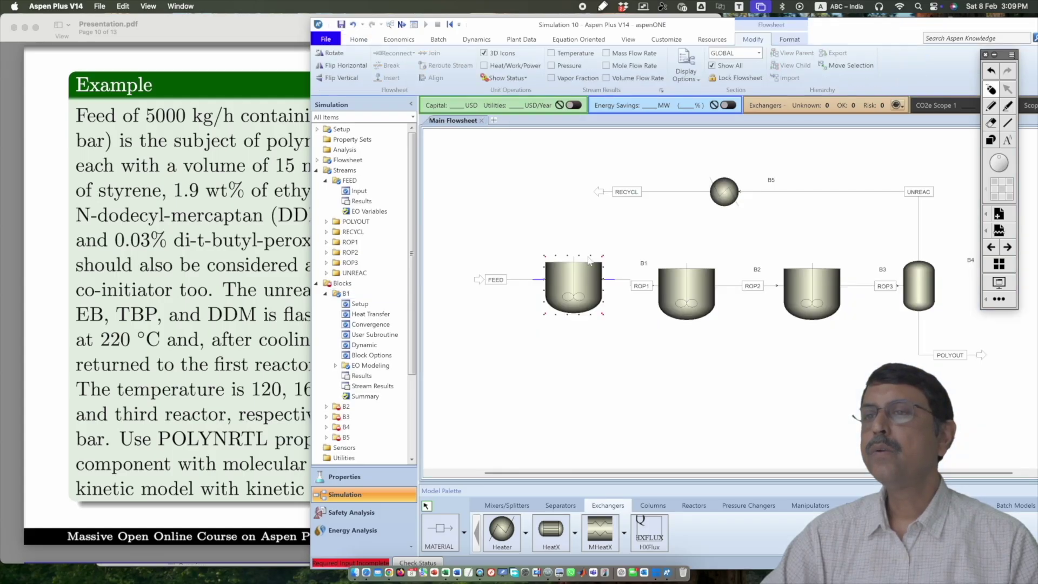
Move block B1's label onto the first reactor and rename the block REAC1.
left_click_drag(642, 263, 585, 277)
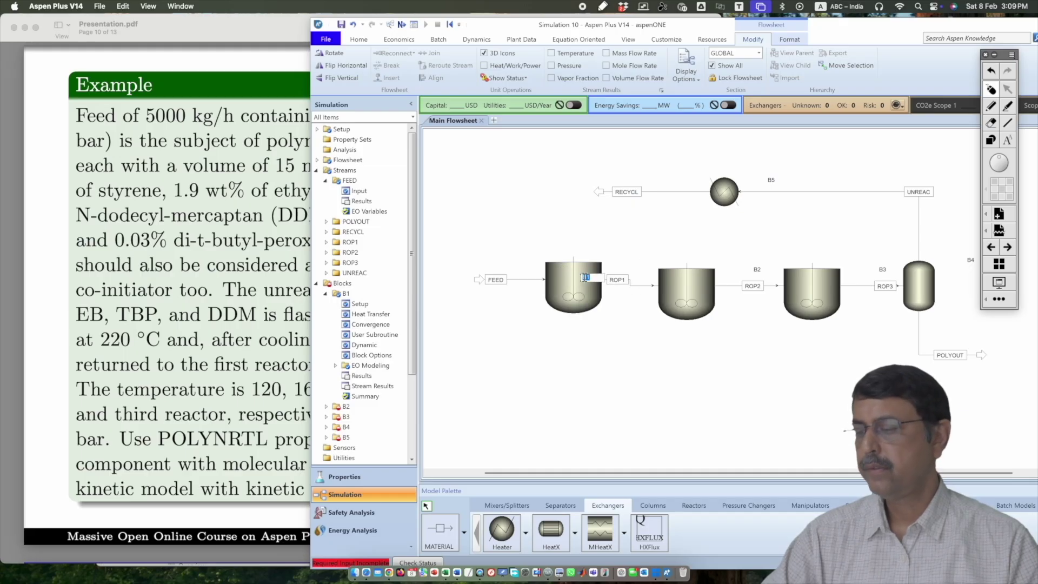
type("REAC")
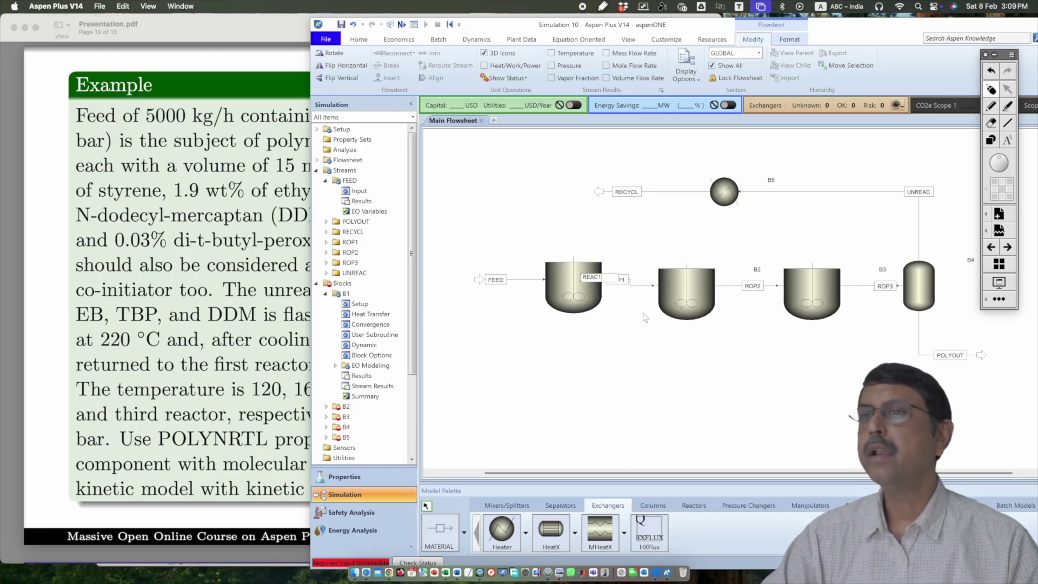
type("1")
key("Return")
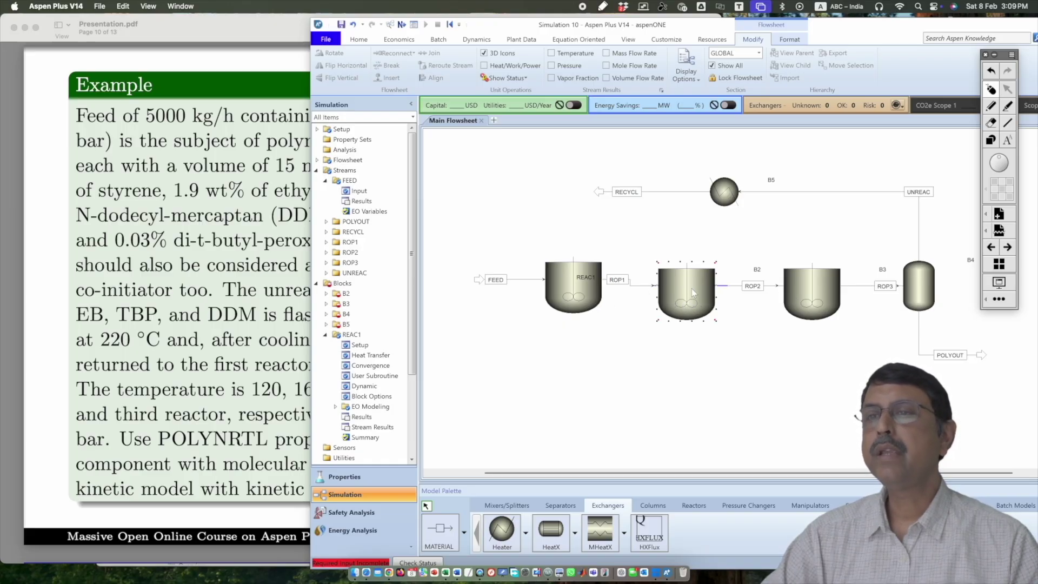
Delete reactor blocks B2 and B3 from the flowsheet.
key("Delete")
left_click(714, 309)
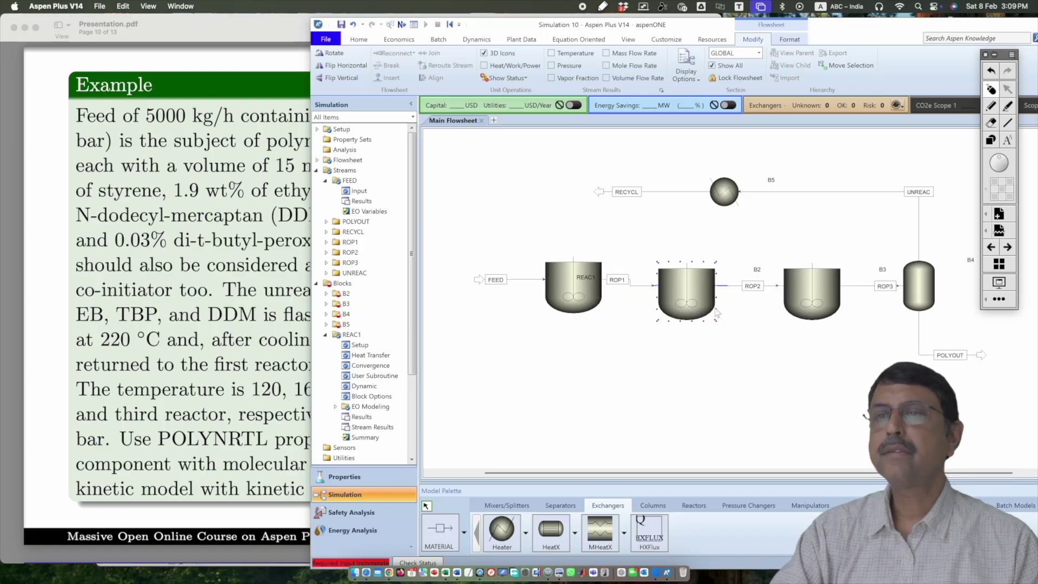
left_click(814, 294)
key("Delete")
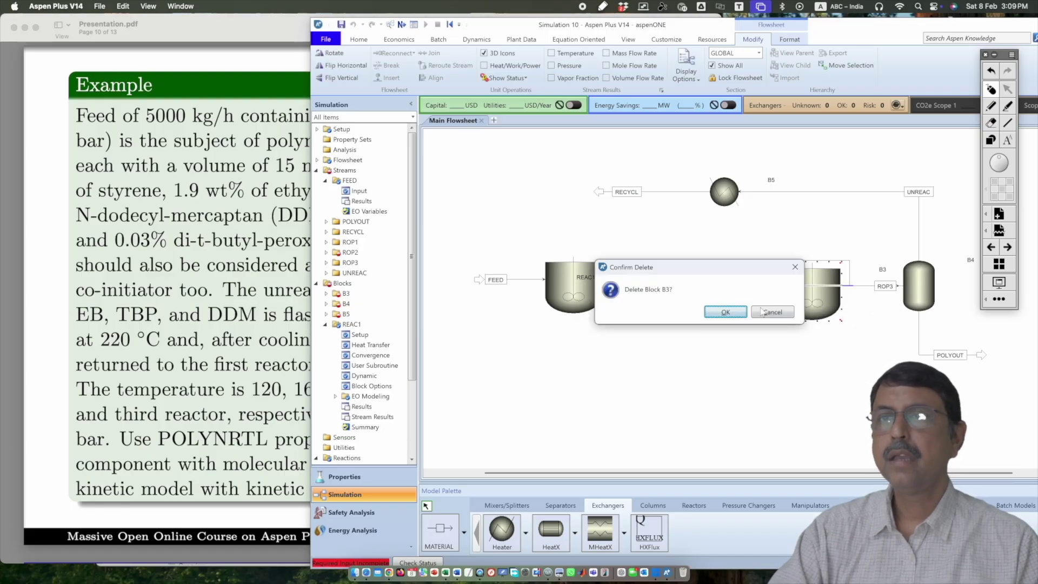
left_click(726, 312)
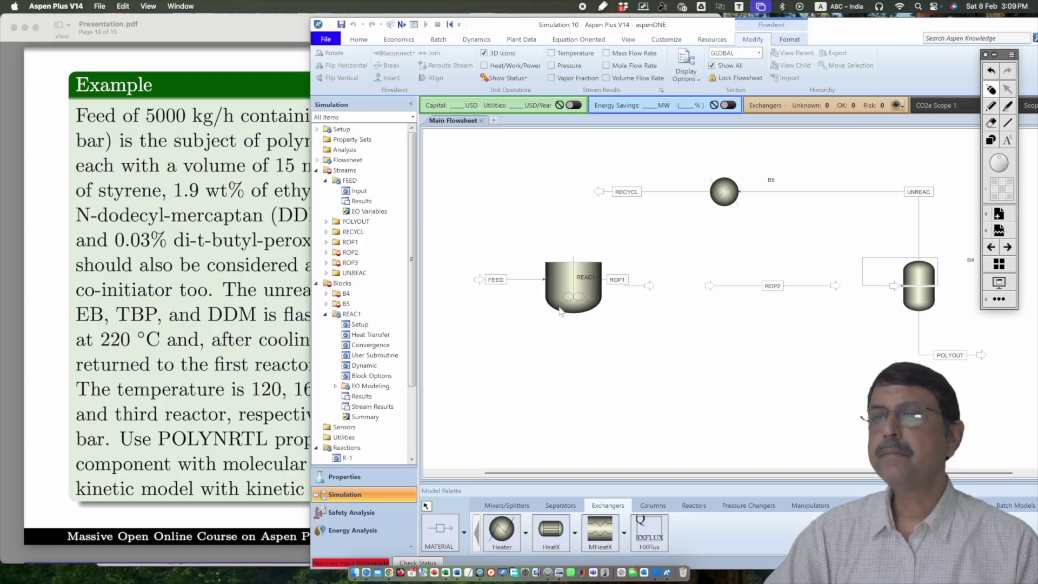
Copy reactor REAC1 and paste it into the flowsheet, resolving the ID conflict with the name REAC2.
right_click(597, 291)
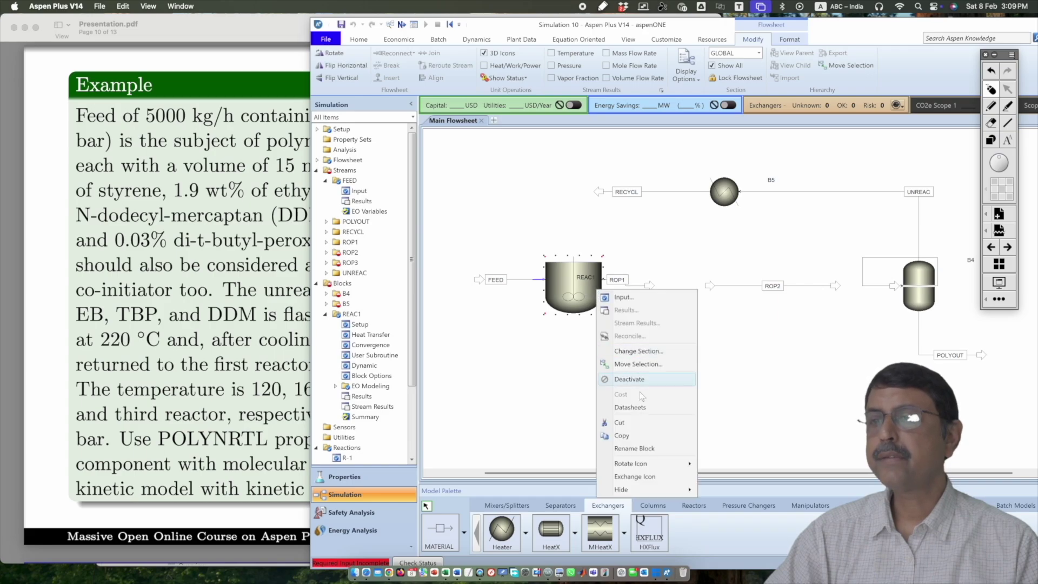
left_click(622, 435)
right_click(685, 377)
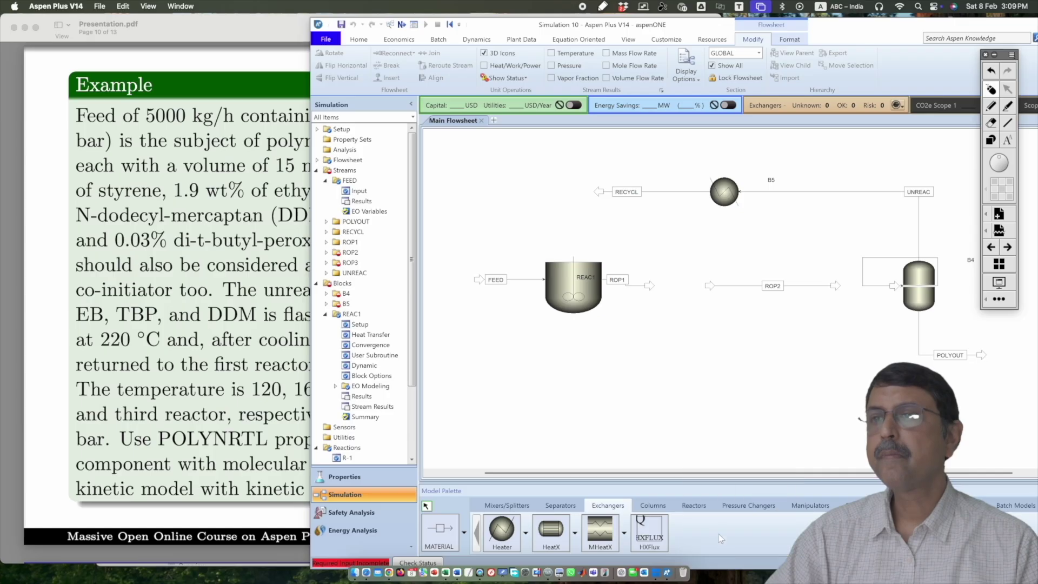
left_click(714, 546)
left_click(648, 209)
left_click(787, 244)
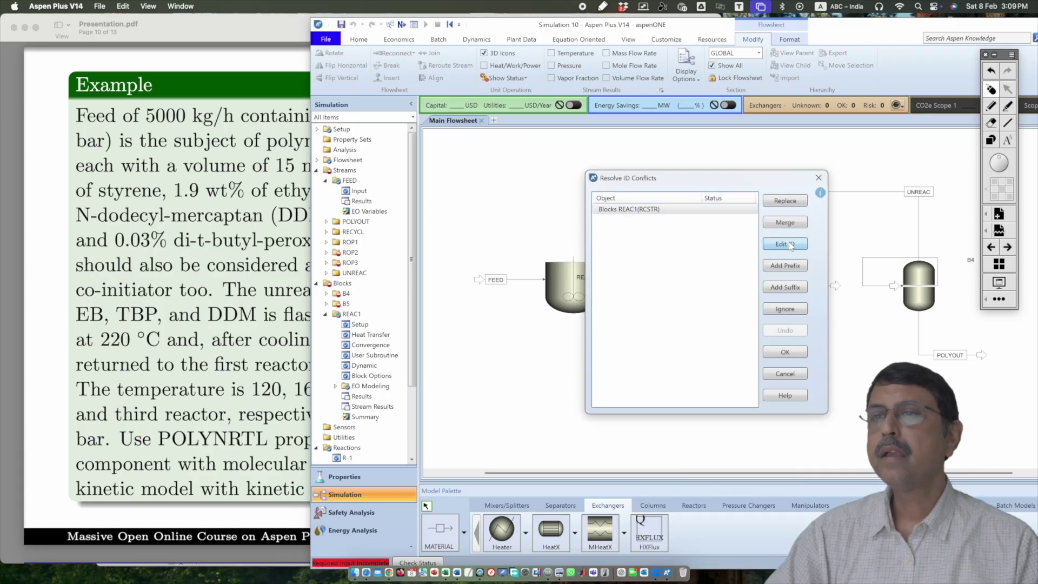
key("BackSpace")
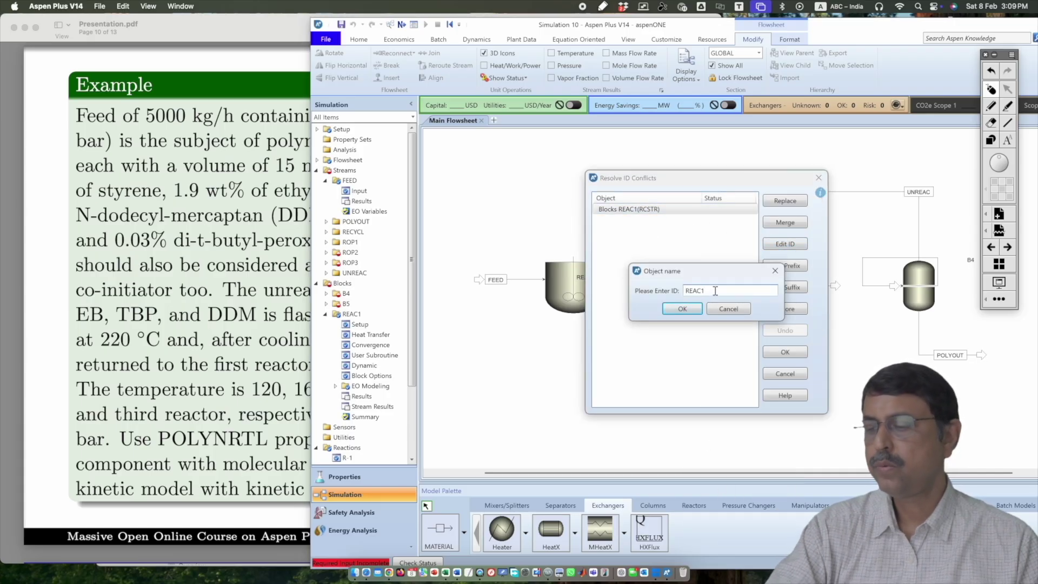
type("2")
key("Return")
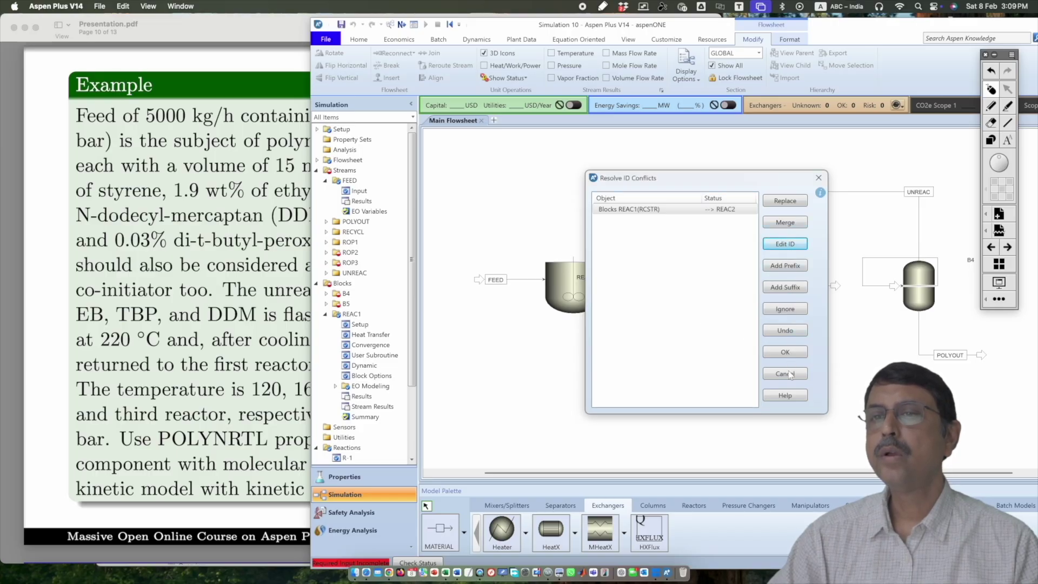
left_click(786, 352)
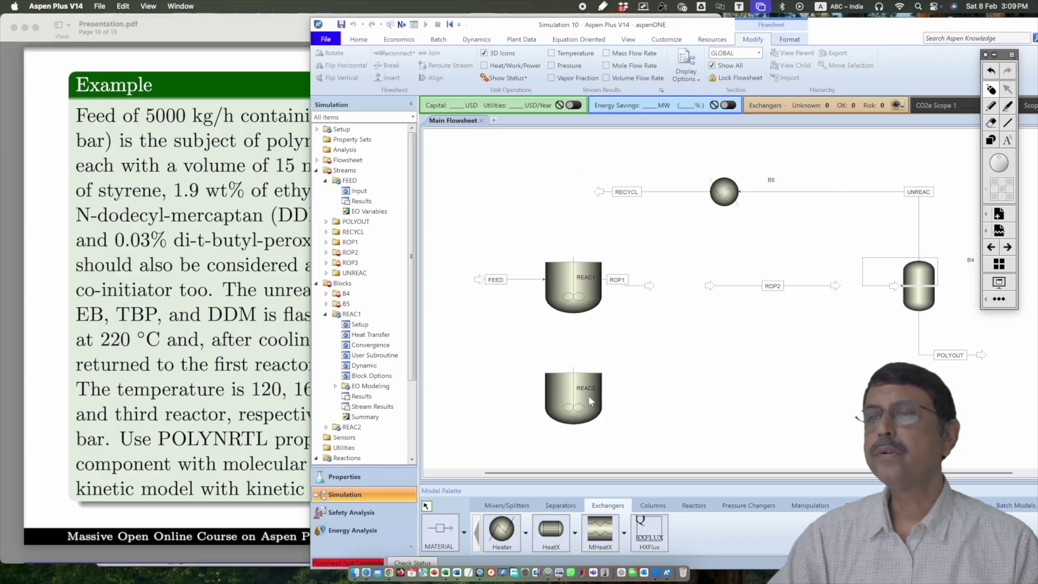
Paste another copy of REAC1 with the ID REAC3 and spread REAC2 and REAC3 out below the ROP1 and ROP2 streams.
right_click(695, 374)
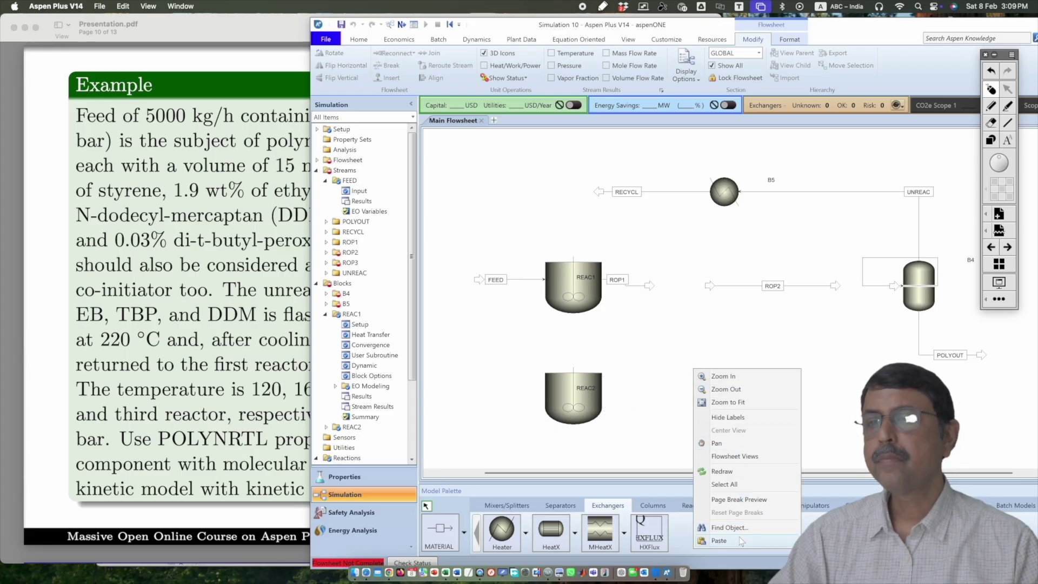
left_click(718, 540)
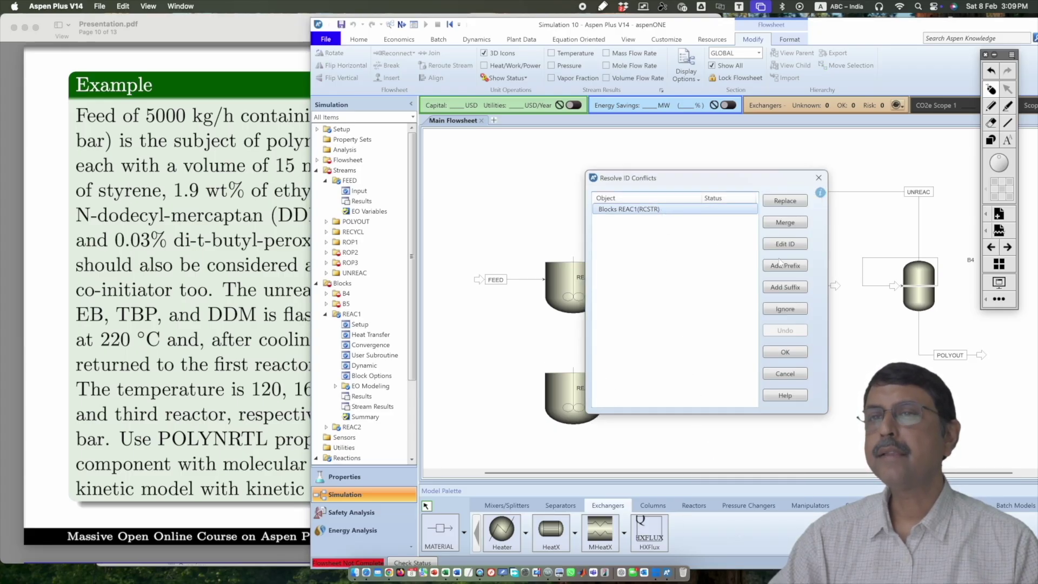
left_click(785, 244)
key("BackSpace")
type("3")
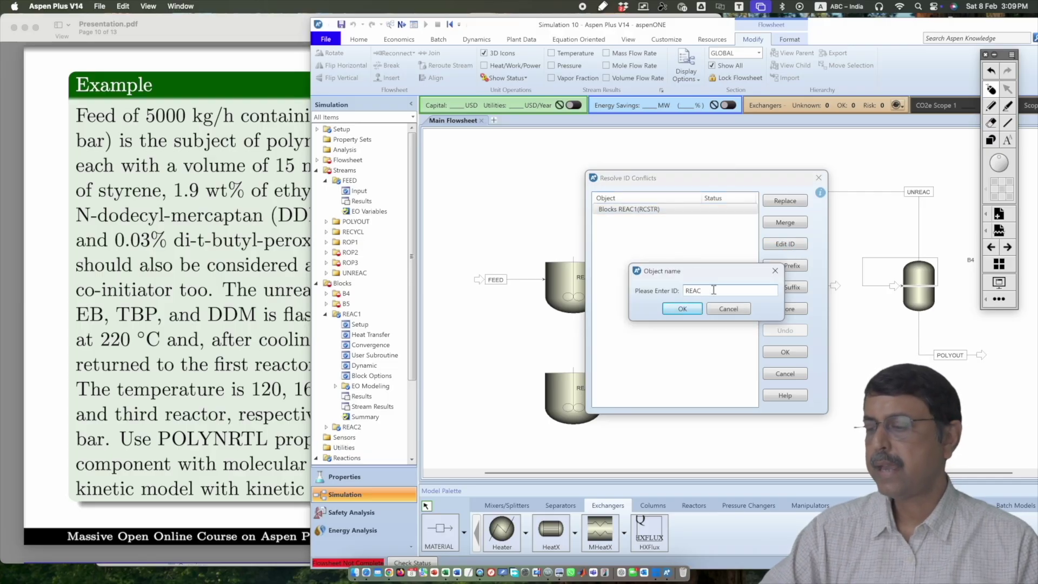
left_click(699, 309)
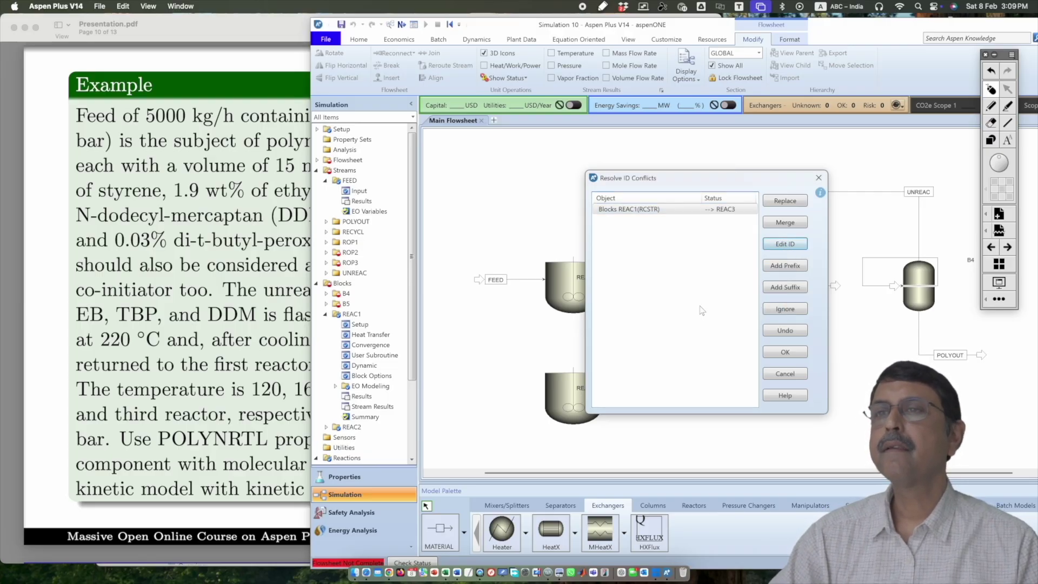
left_click(794, 352)
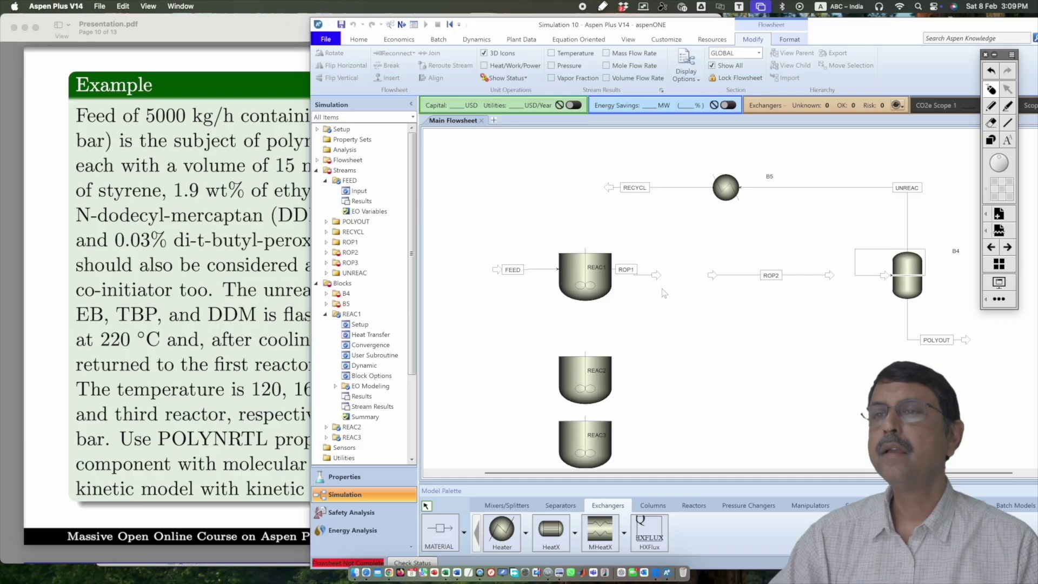
left_click_drag(606, 433, 841, 346)
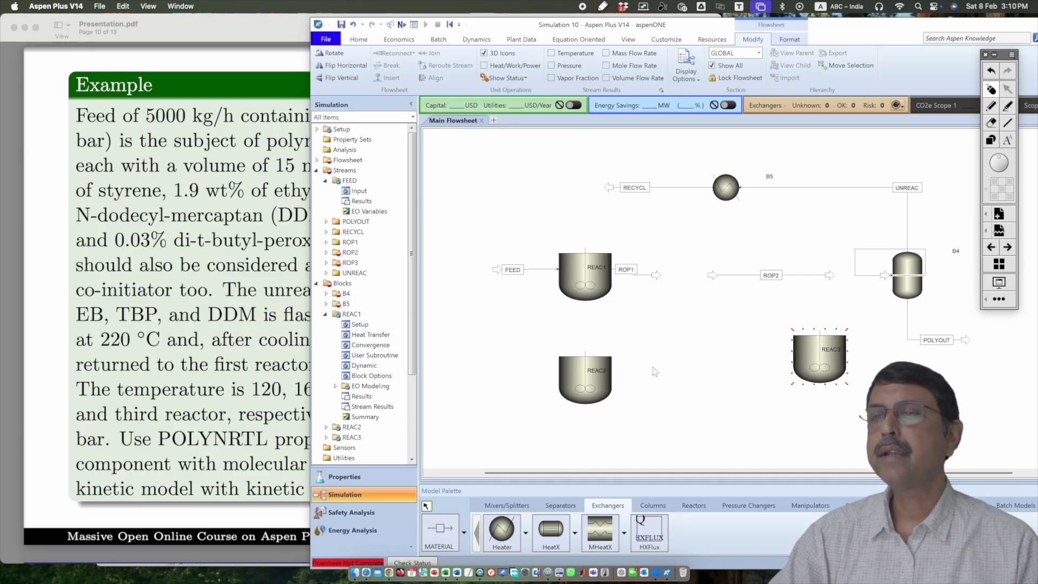
left_click_drag(671, 329, 677, 331)
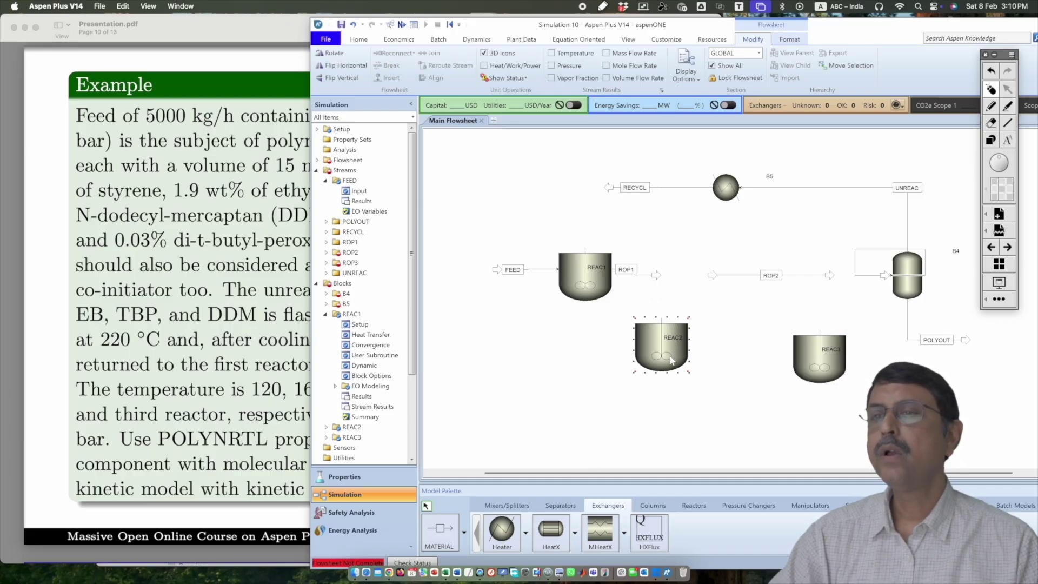
Set REAC2's temperature to 160 C, as given for the second reactor in the example text.
double_click(657, 335)
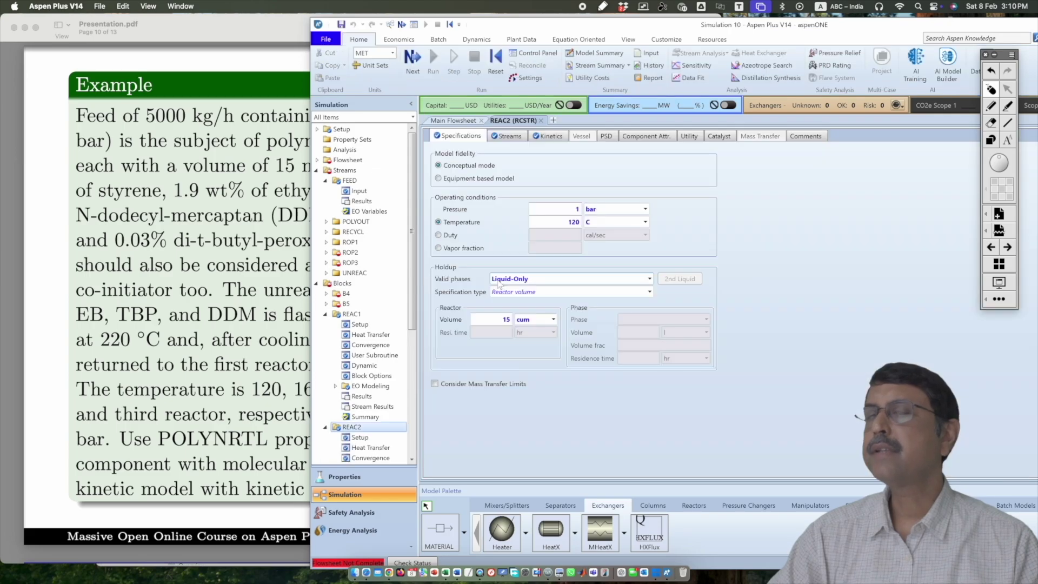
left_click(281, 372)
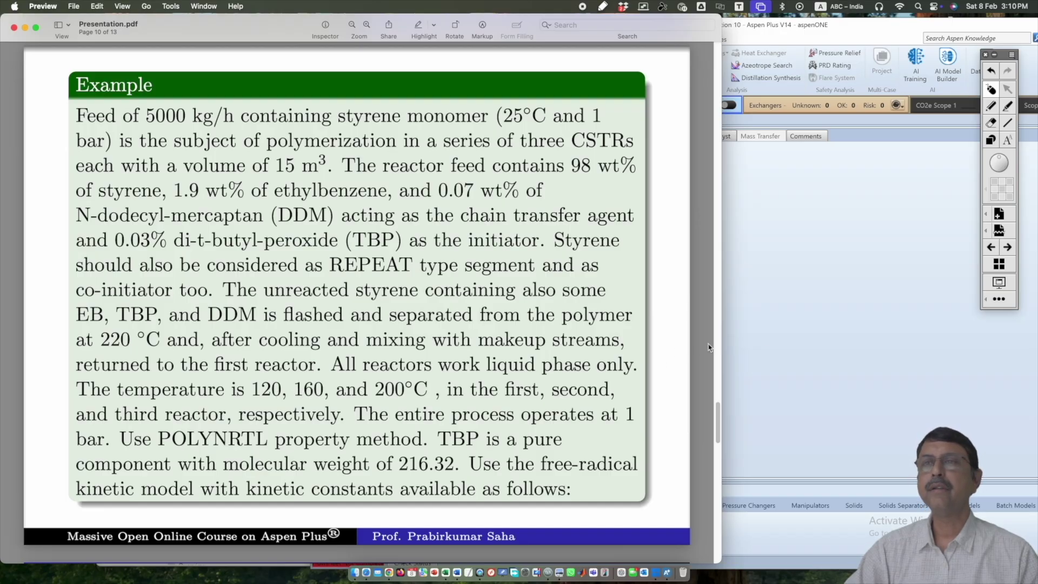
left_click(780, 333)
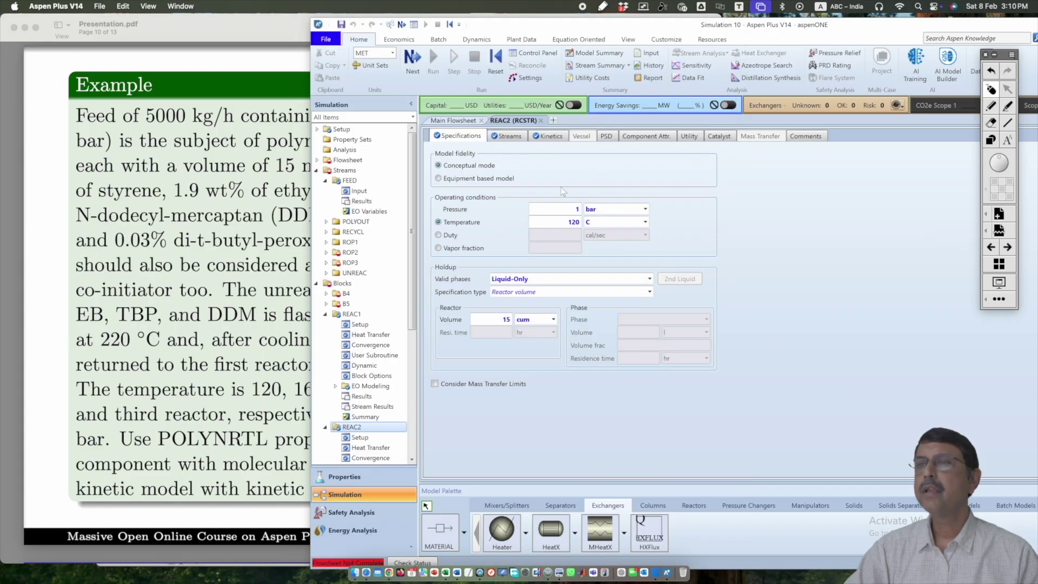
left_click(575, 227)
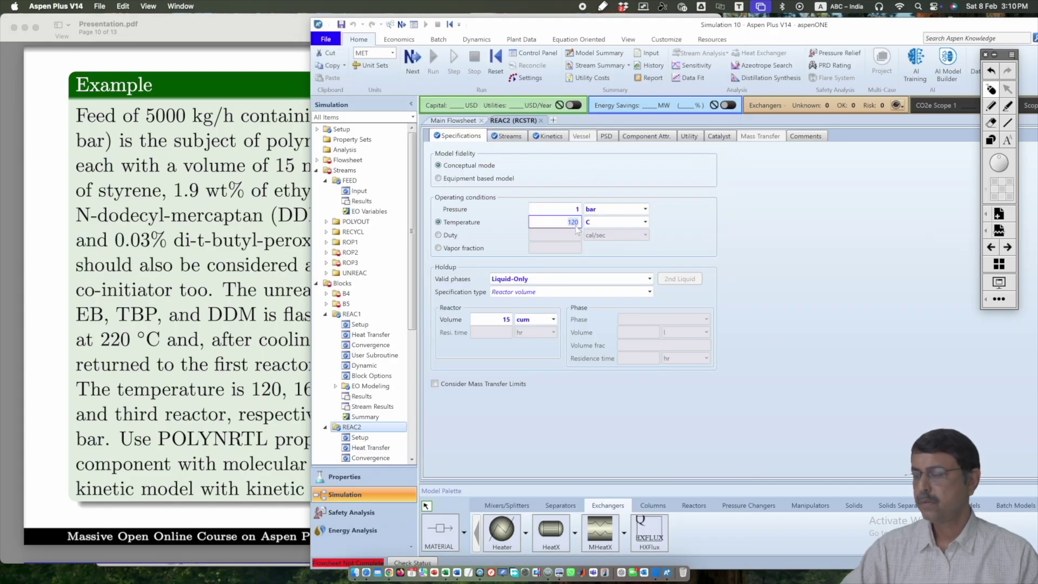
type("160")
key("Return")
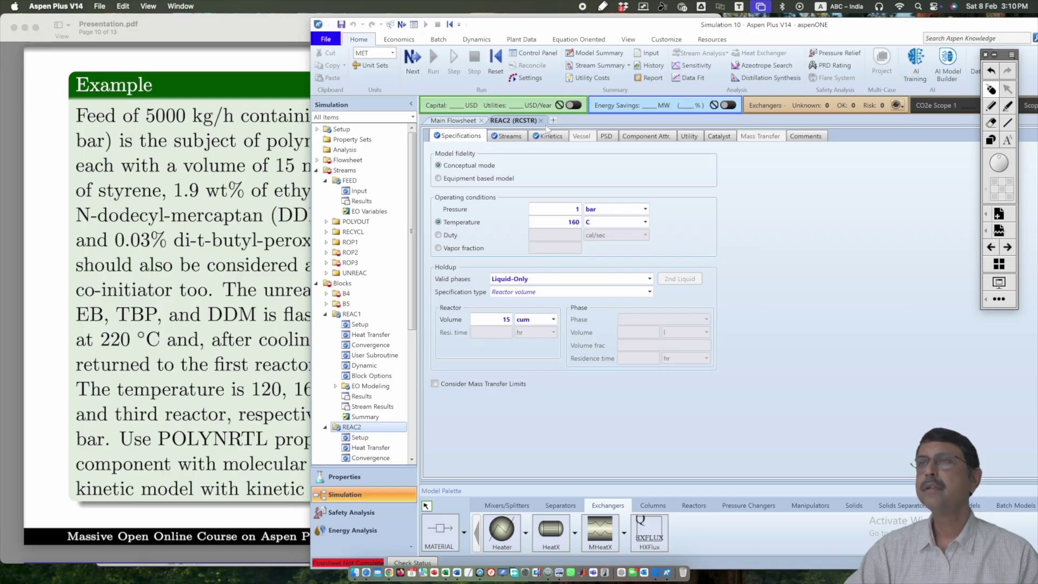
left_click(541, 121)
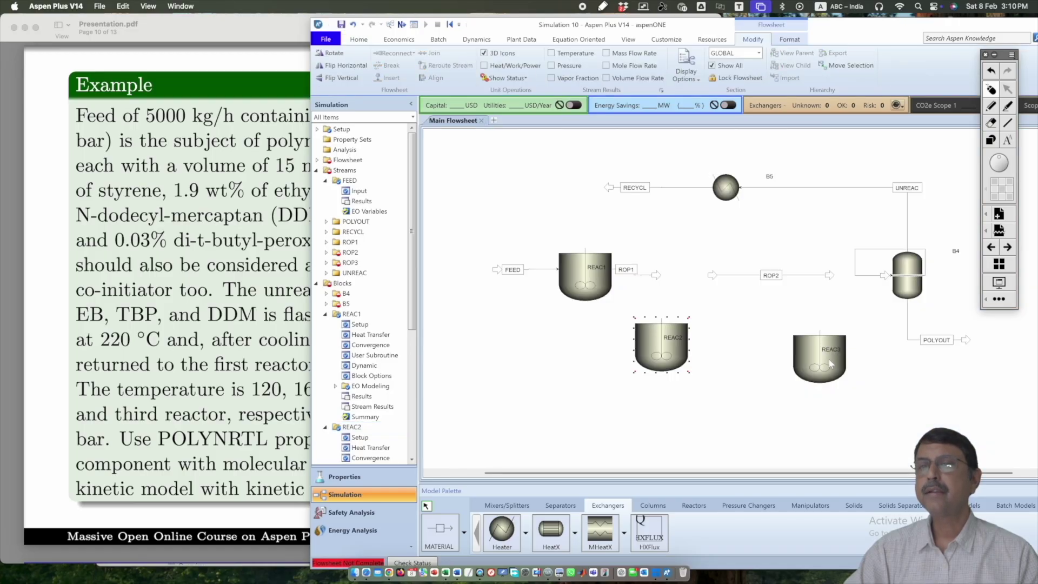
Set REAC3's temperature to 200 C, the third reactor's value in the example.
double_click(817, 358)
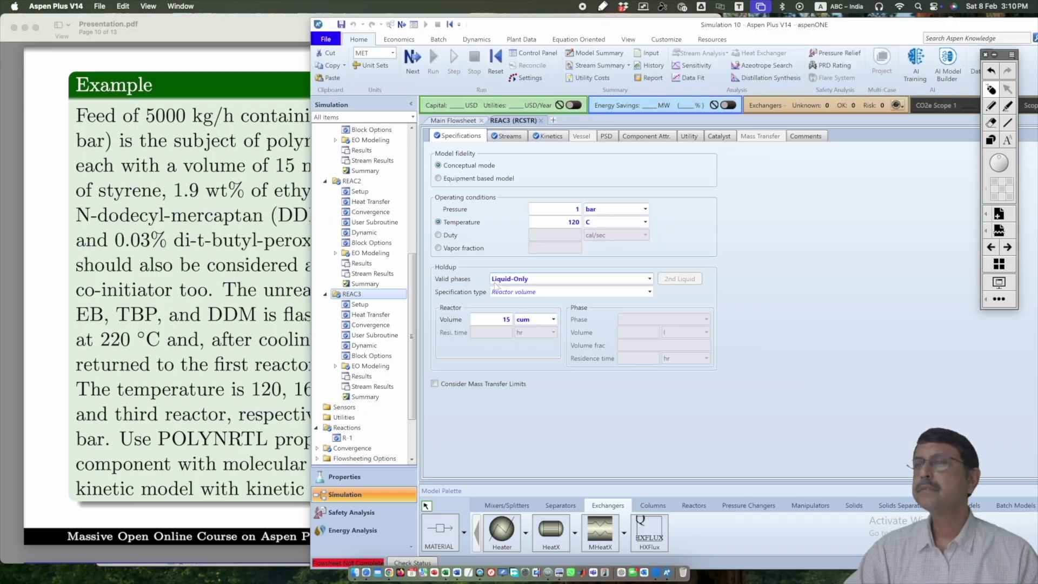
double_click(574, 222)
type("200")
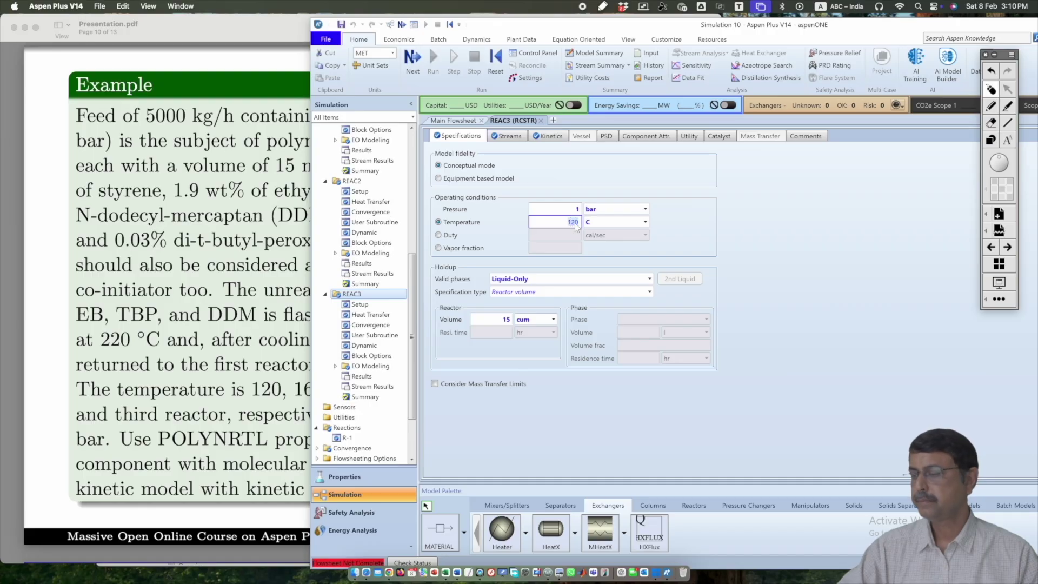
left_click(772, 255)
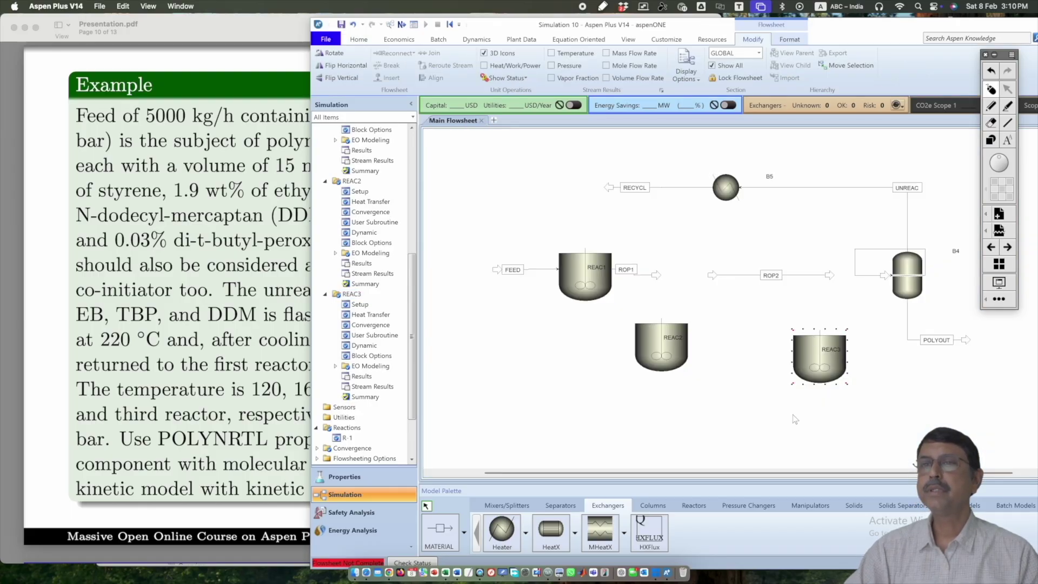
left_click(792, 426)
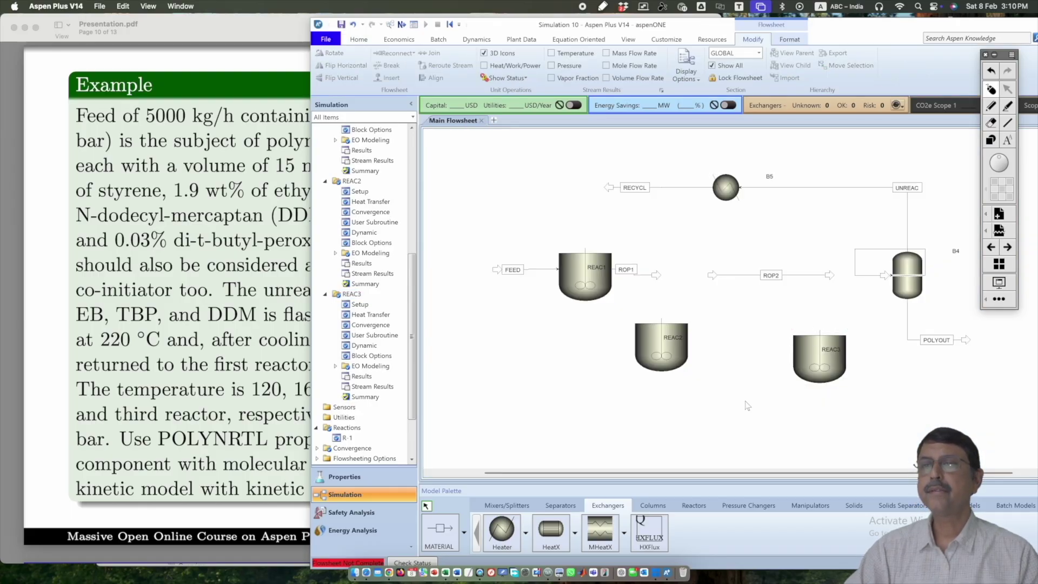
Reconnect the destination of stream ROP1 to the feed port of REAC2.
right_click(656, 275)
mouse_move(721, 435)
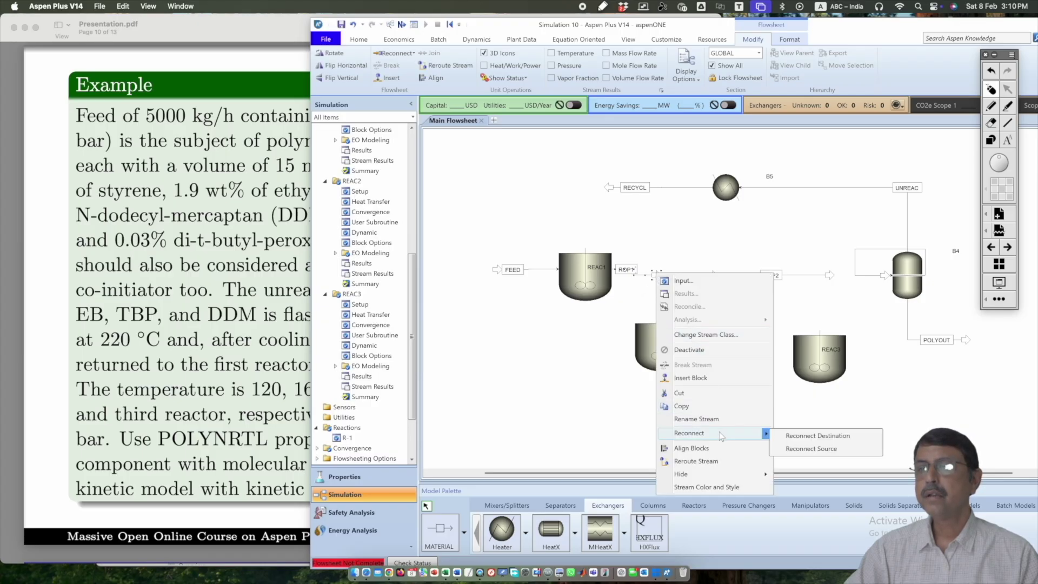
left_click(799, 436)
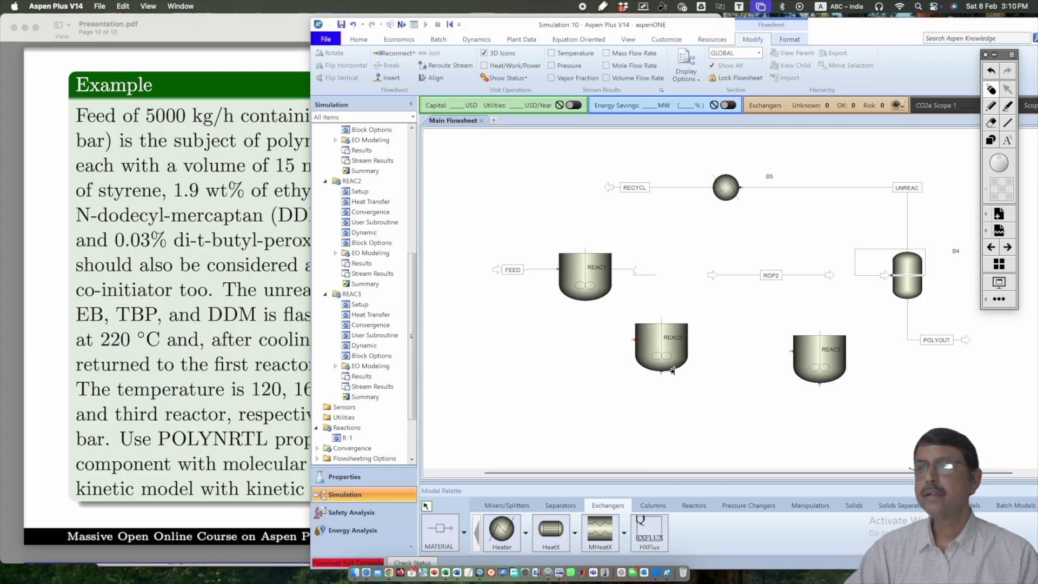
left_click(632, 342)
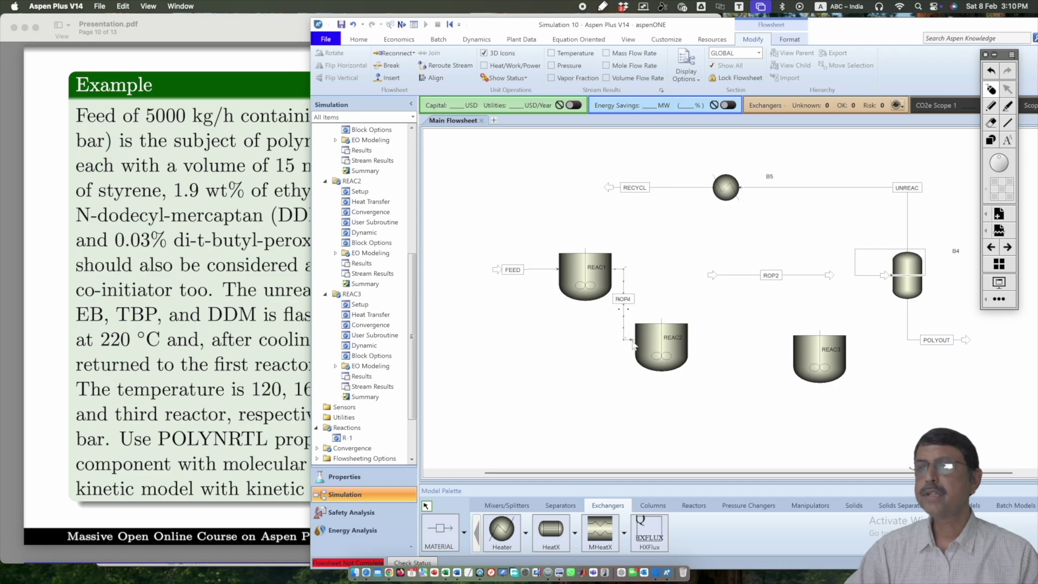
Reconnect the source of stream ROP2 to the product port of REAC2.
right_click(724, 278)
mouse_move(784, 435)
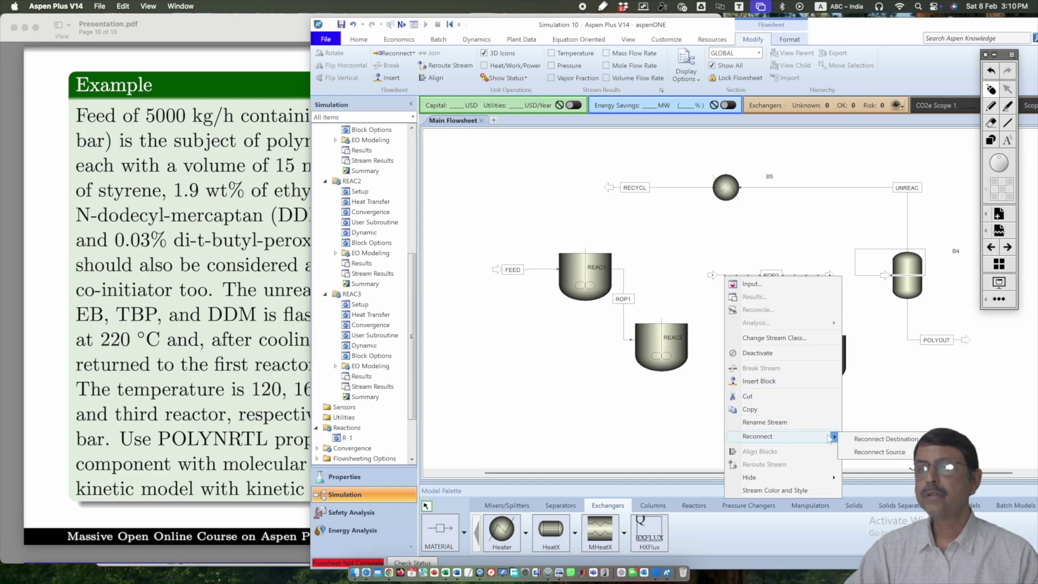
left_click(855, 451)
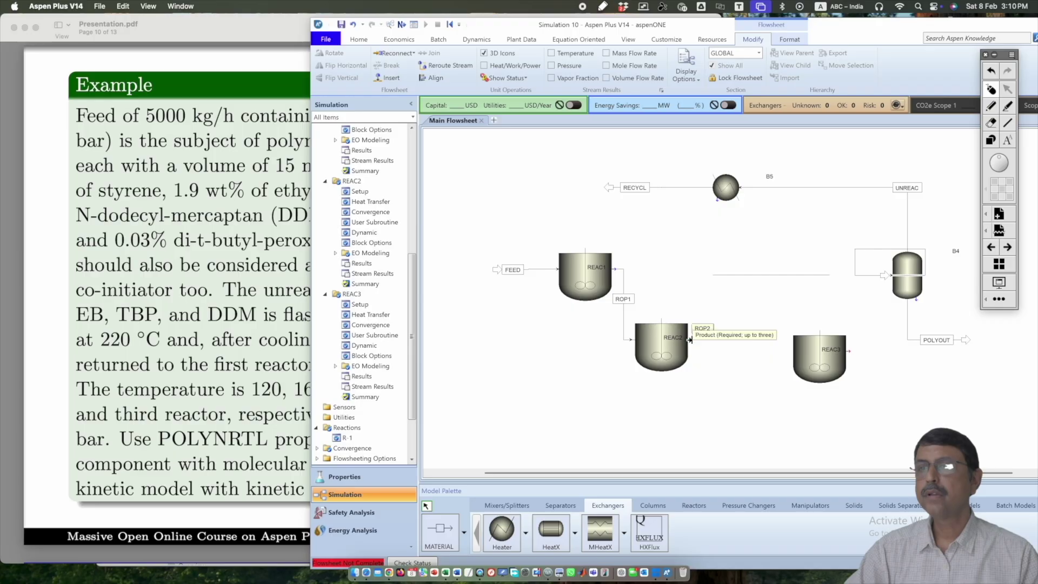
left_click(688, 338)
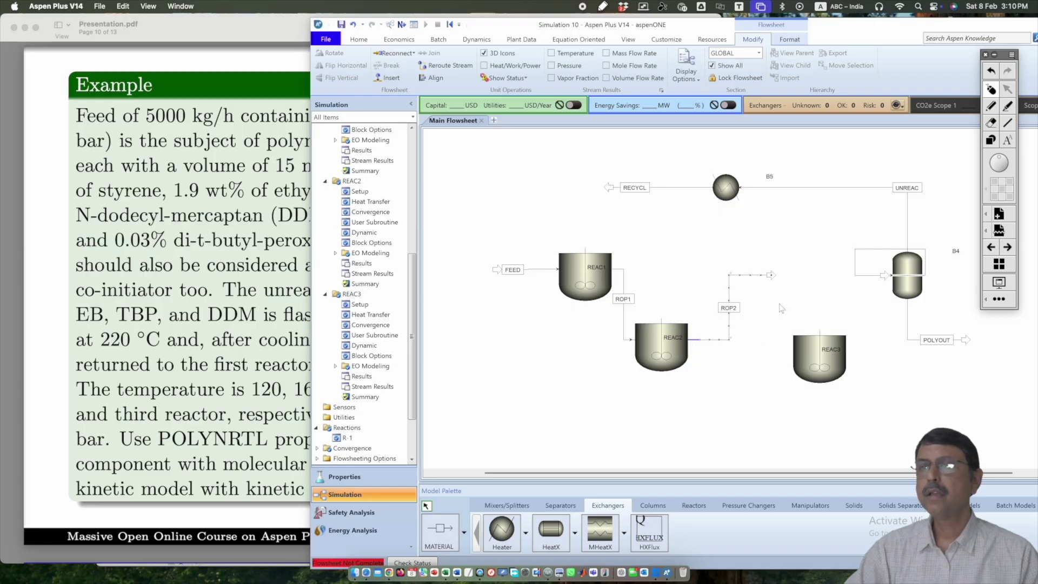
Reconnect the destination of stream ROP2 to the feed port of REAC3.
right_click(770, 274)
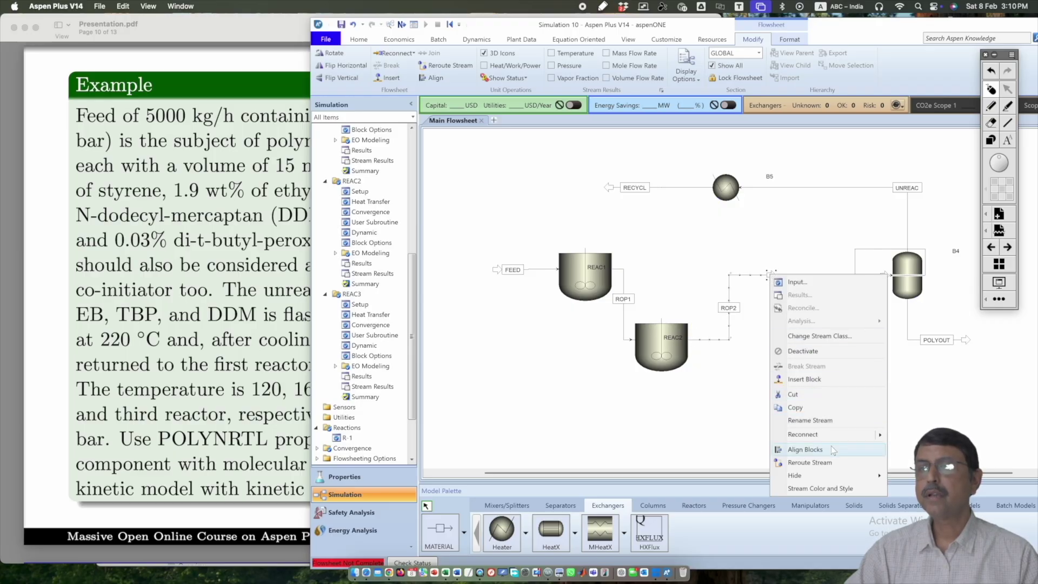
mouse_move(831, 439)
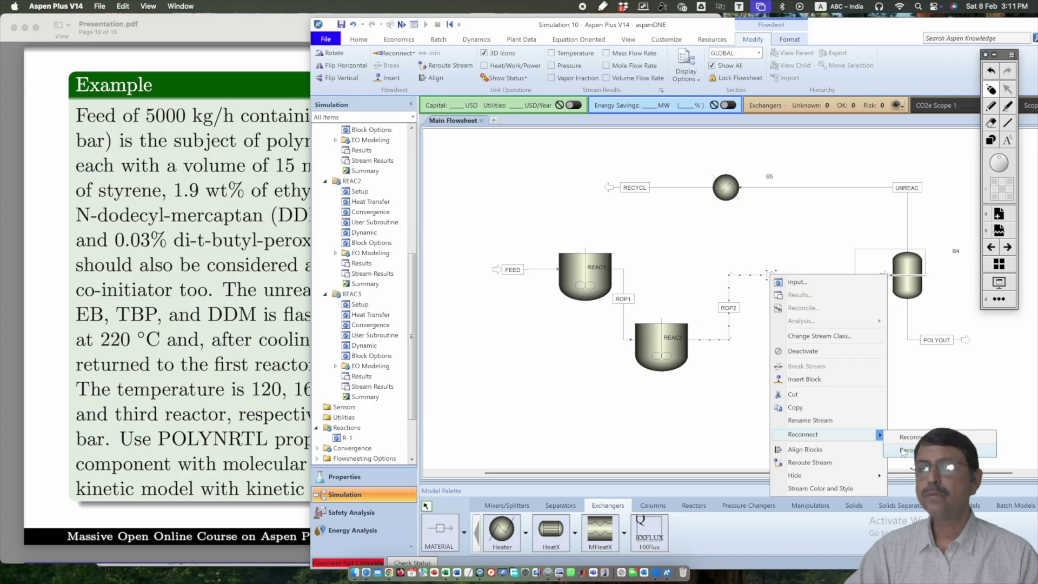
left_click(904, 450)
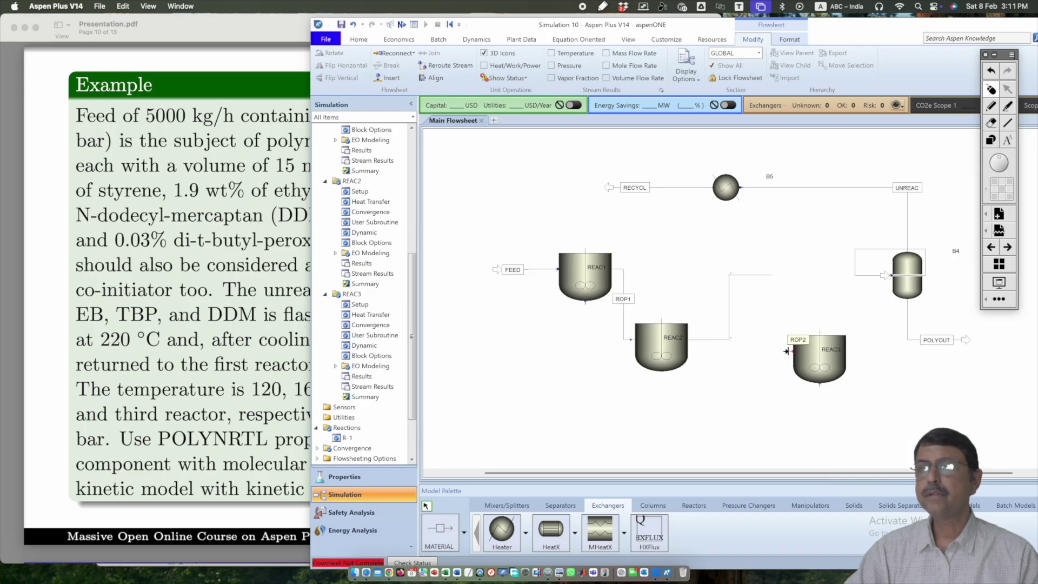
left_click(786, 351)
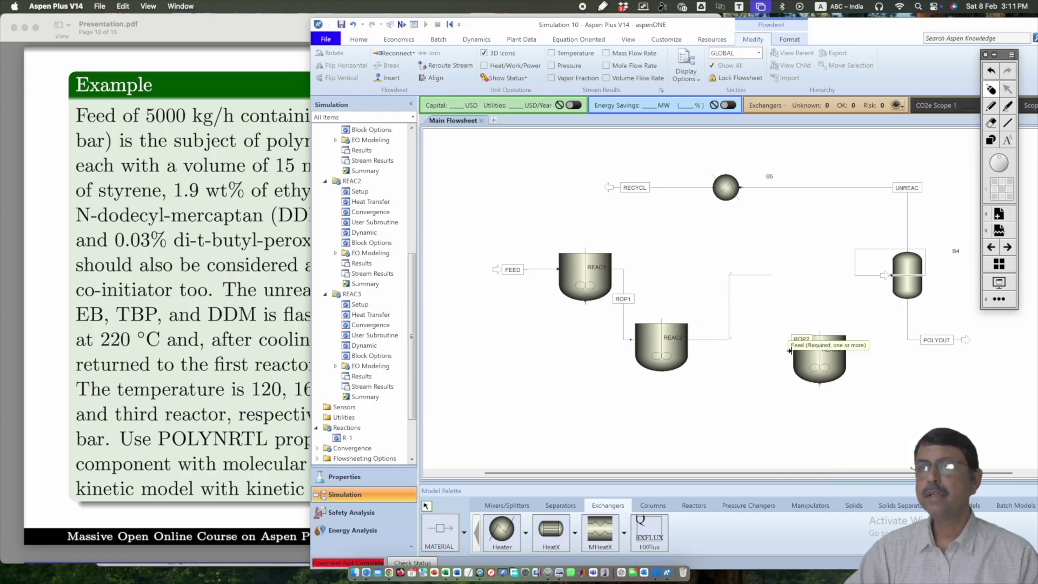
Reconnect the source of stream ROP3 to the product port of REAC3.
right_click(863, 277)
mouse_move(905, 442)
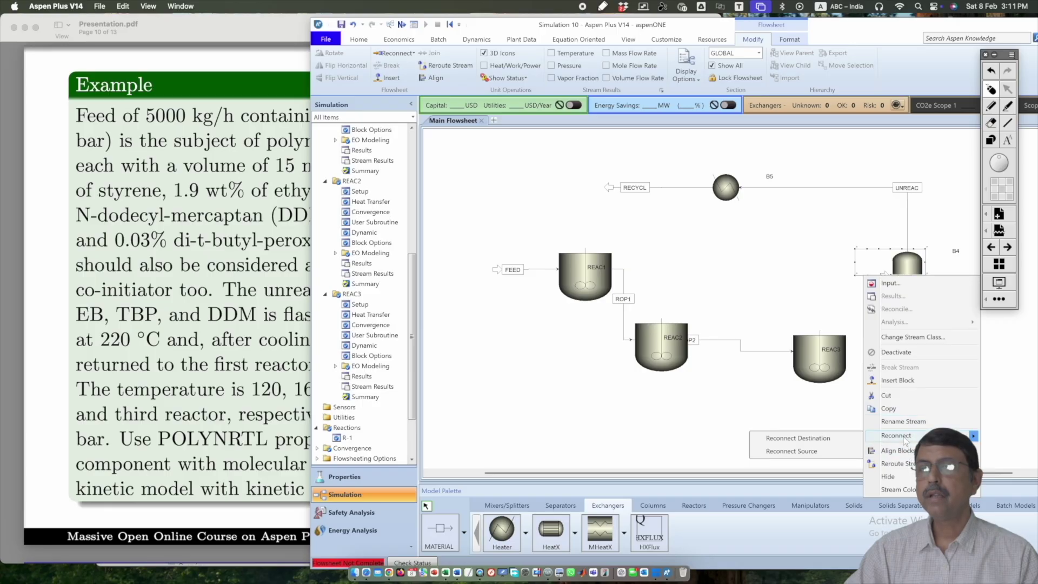
left_click(834, 454)
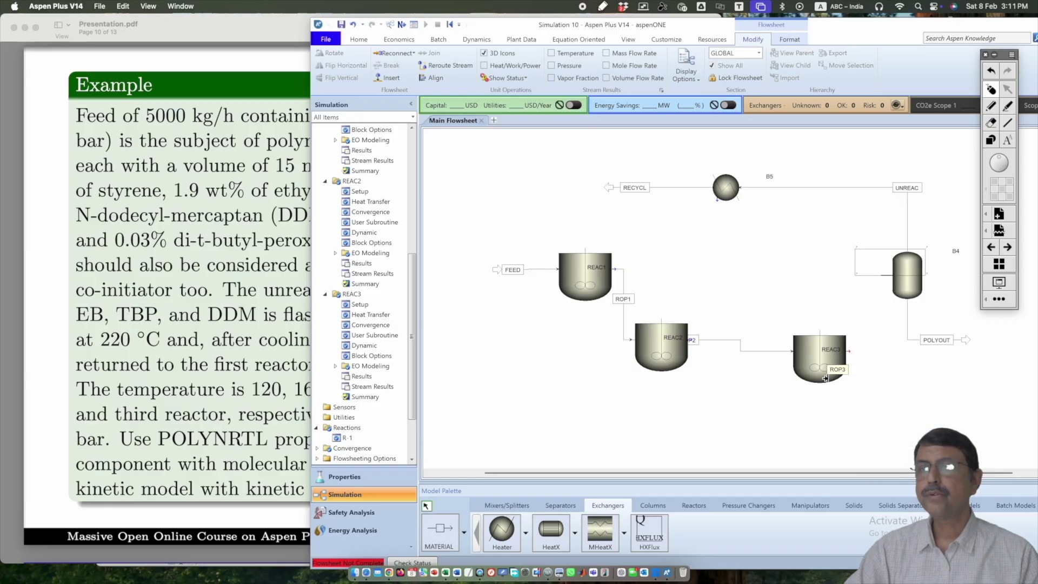
left_click(838, 353)
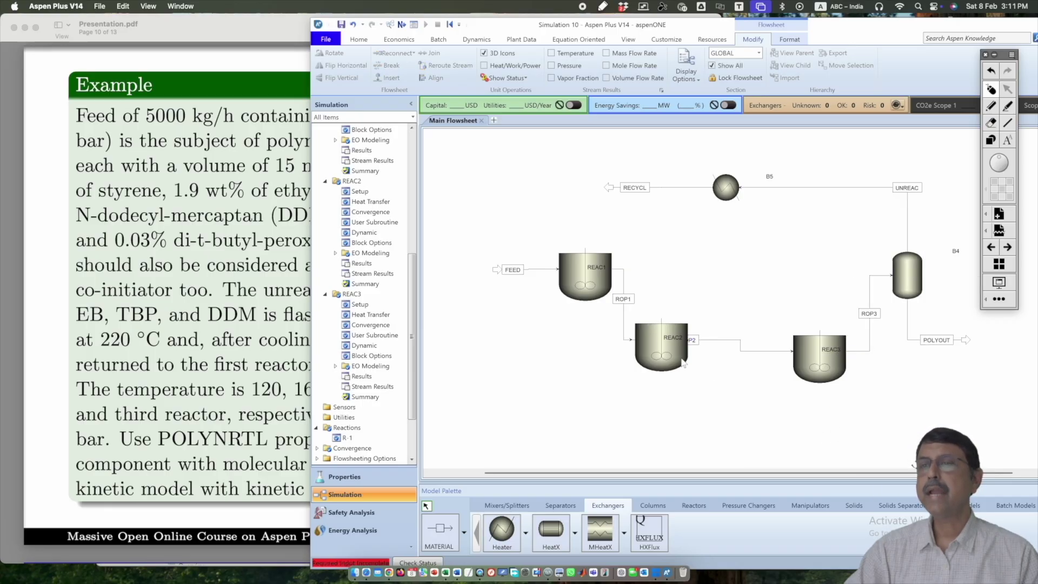
Move REAC2 and REAC3 up into one row between REAC1 and the flash, straightening the connecting streams.
left_click_drag(685, 354, 690, 291)
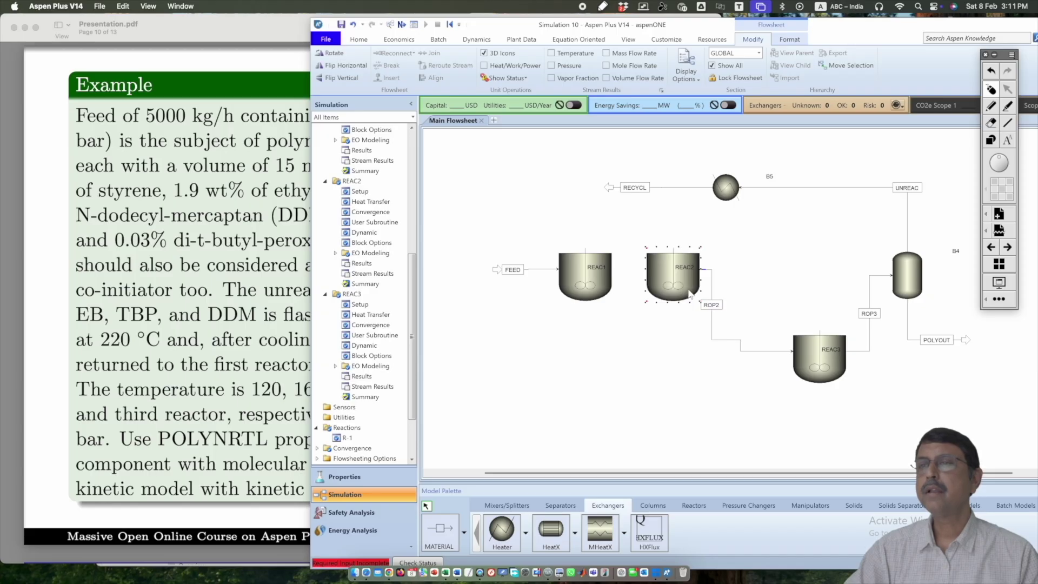
left_click_drag(828, 350, 787, 272)
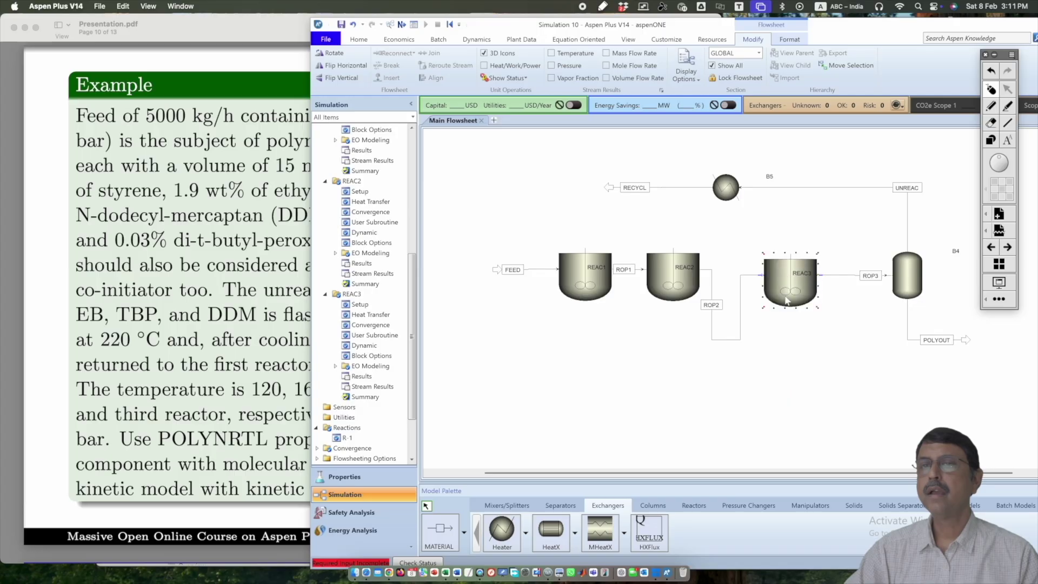
left_click_drag(738, 339, 623, 268)
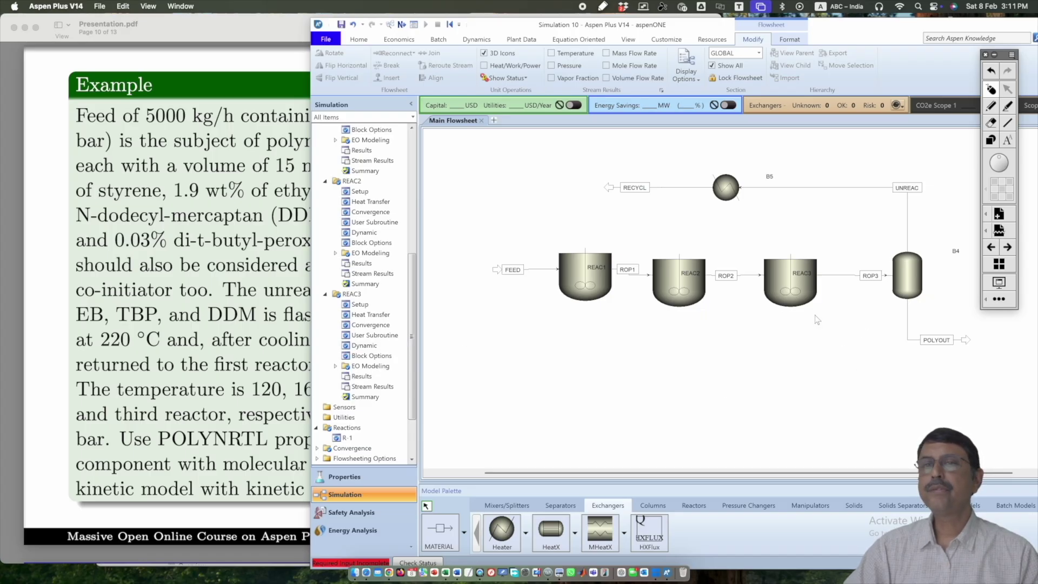
Set flash block B4's temperature to 220 C, as given for the flash separation in the example PDF.
double_click(902, 271)
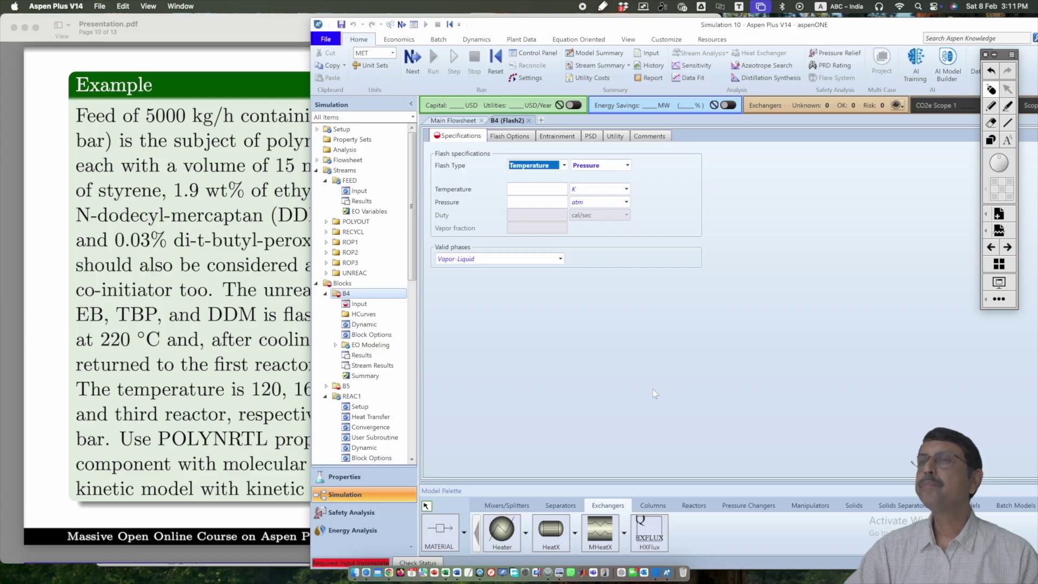
left_click(626, 189)
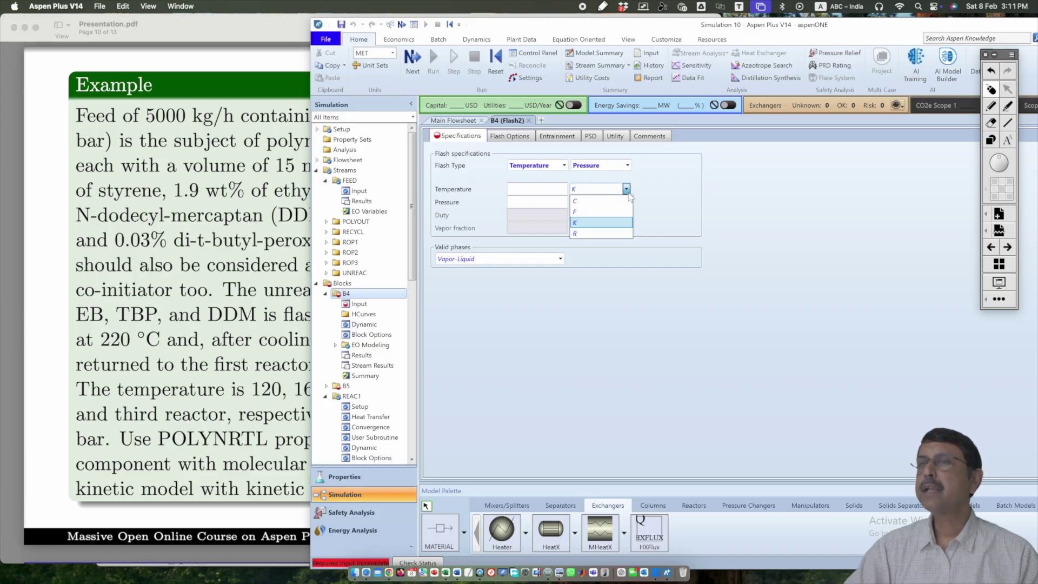
left_click(616, 204)
left_click(218, 285)
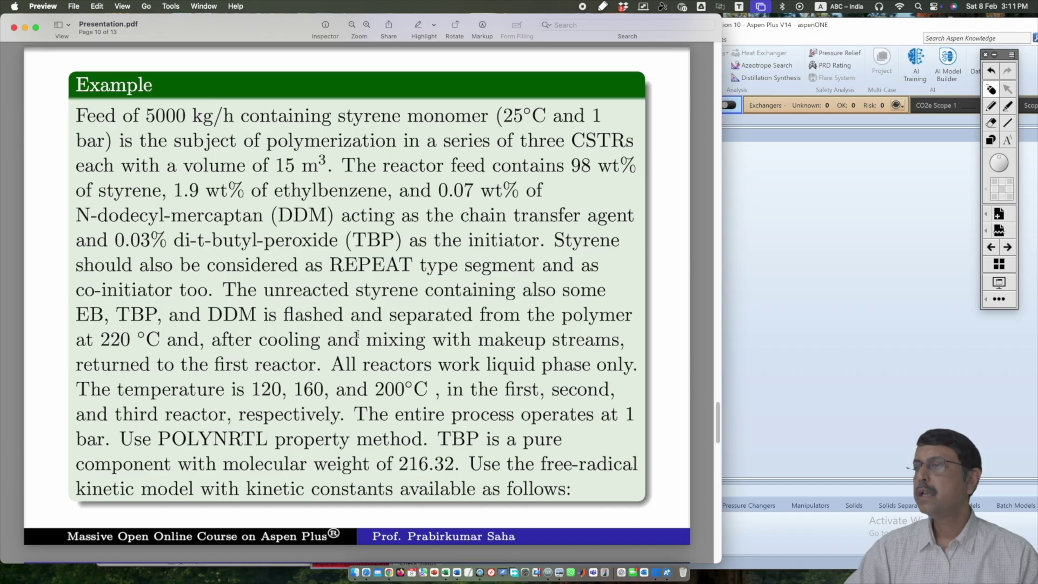
left_click_drag(280, 315, 157, 342)
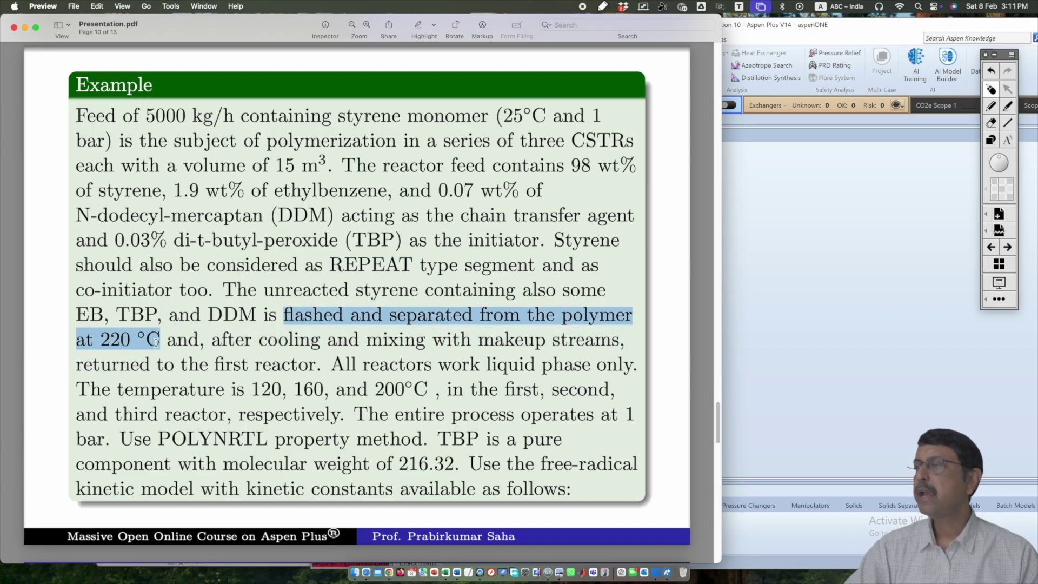
left_click(810, 269)
left_click(546, 191)
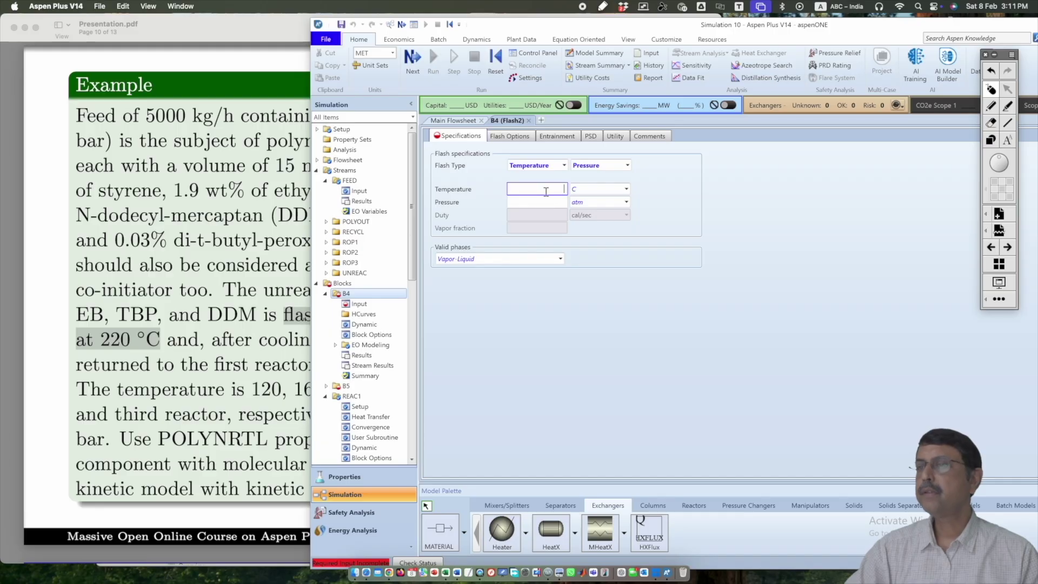
type("220")
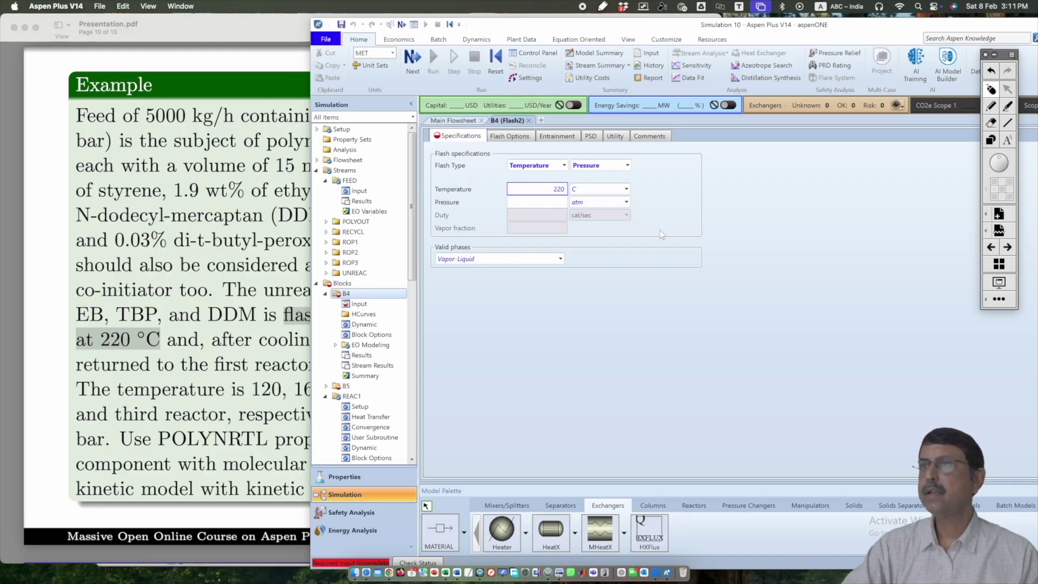
Set flash block B4's pressure to 1 bar and close its specifications.
left_click(626, 202)
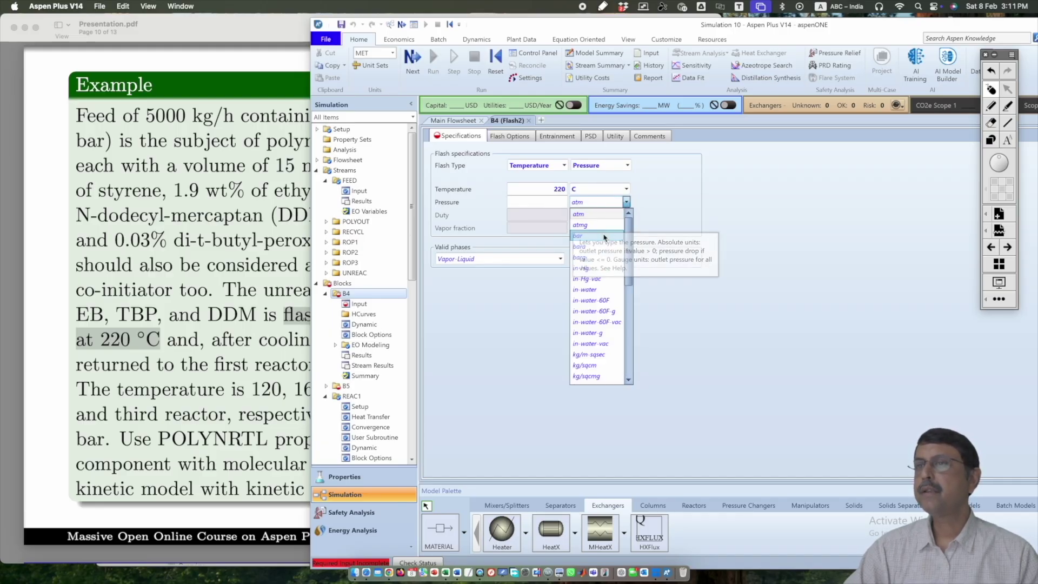
left_click(584, 235)
left_click(551, 203)
type("1")
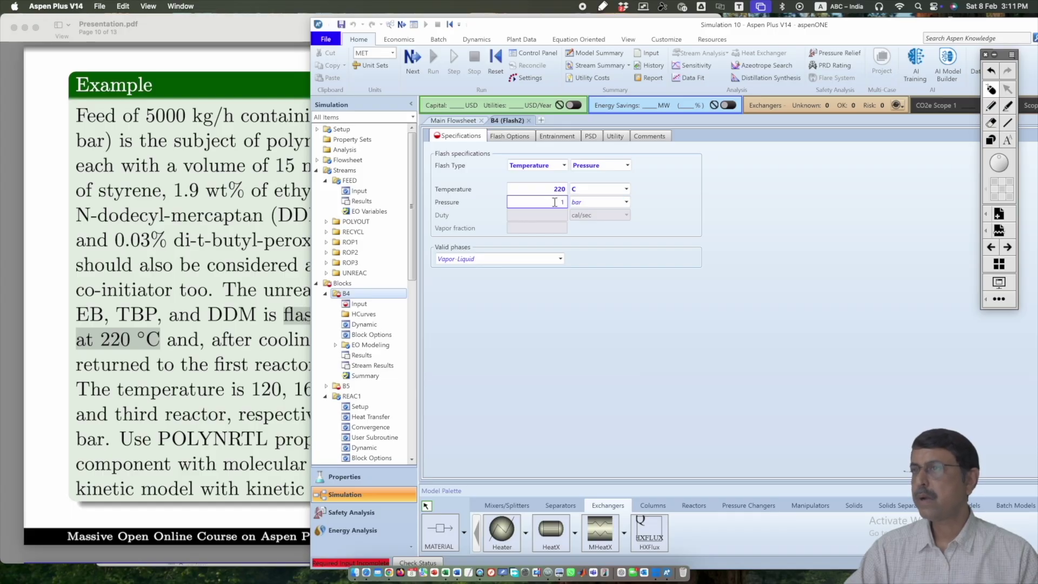
left_click(719, 277)
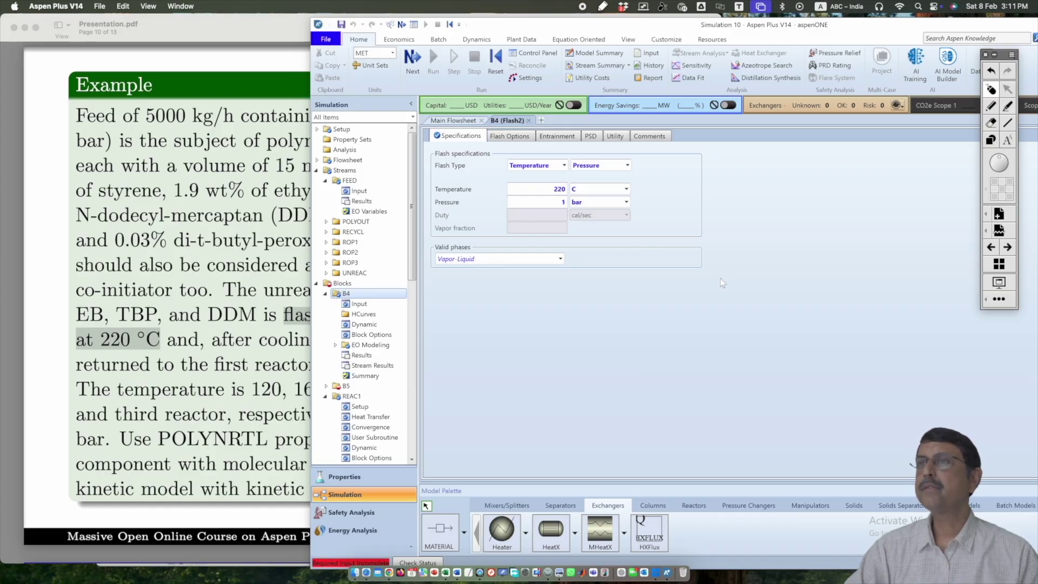
left_click(528, 120)
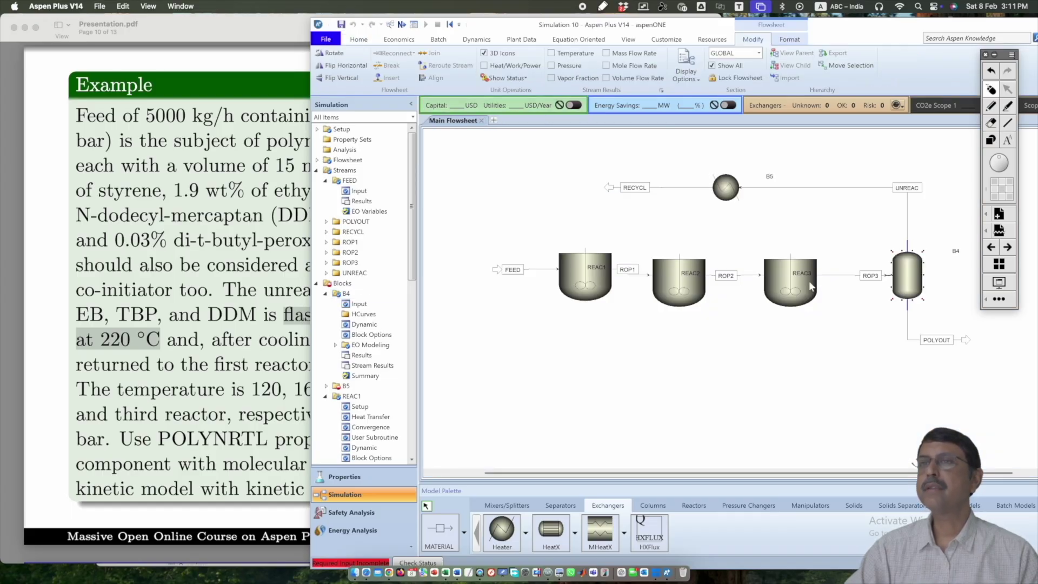
Set heater block B5's temperature to 25 C.
double_click(727, 189)
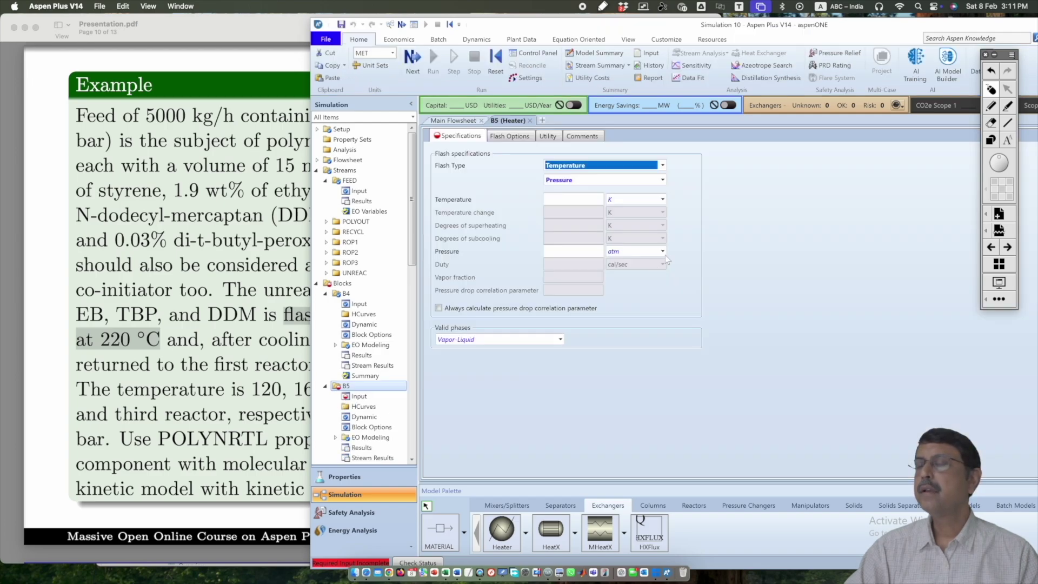
left_click(663, 200)
left_click(621, 215)
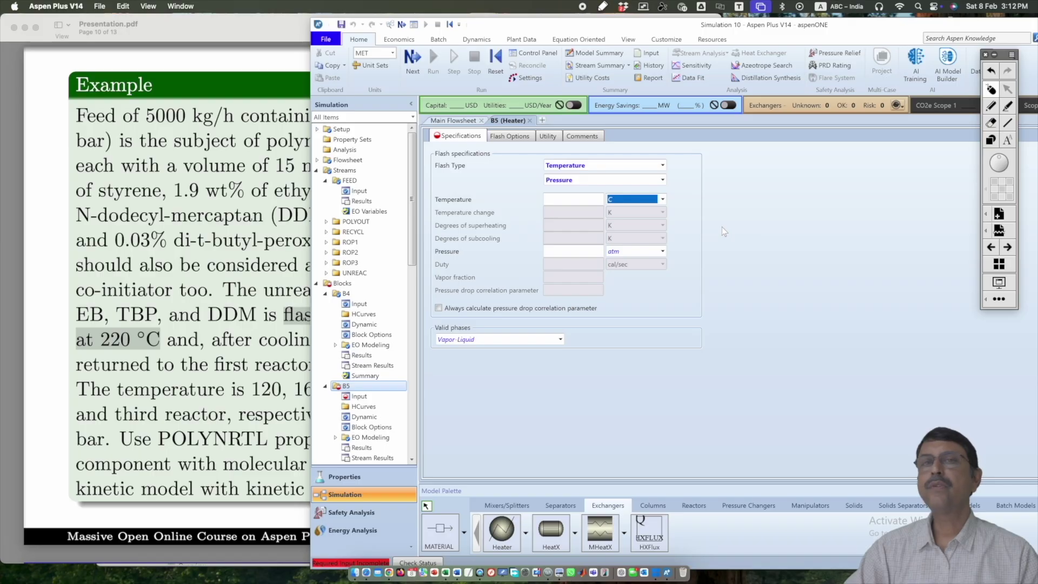
left_click(583, 202)
type("25")
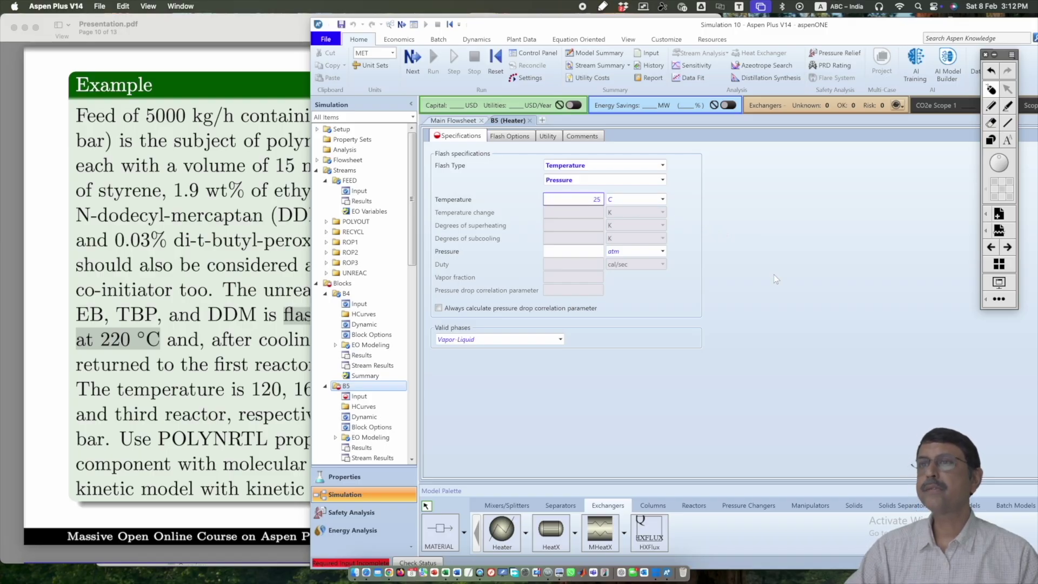
key("Return")
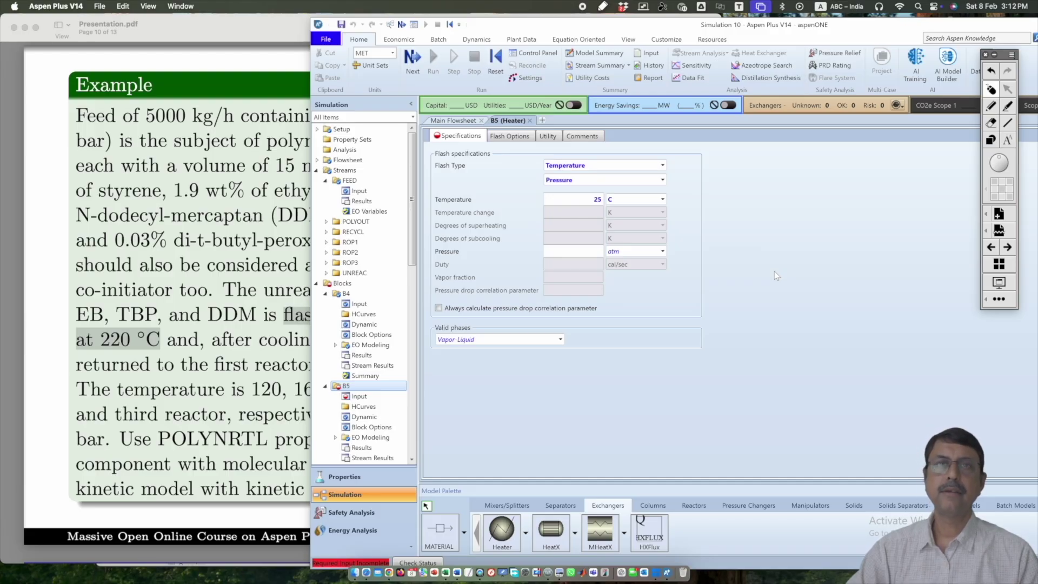
Set heater block B5's pressure to 1 bar and close its specifications.
left_click(662, 252)
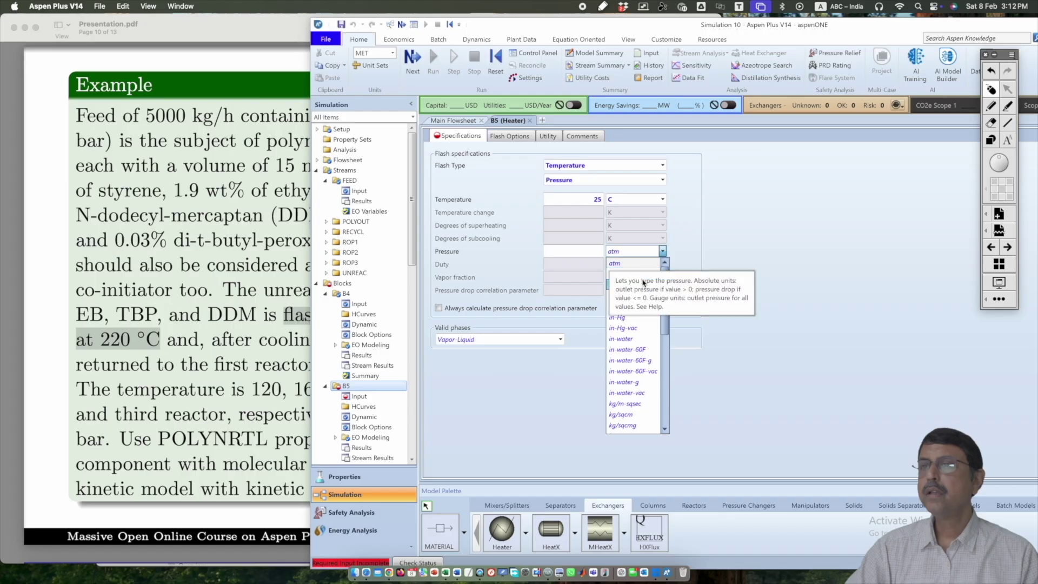
left_click(627, 273)
left_click(593, 252)
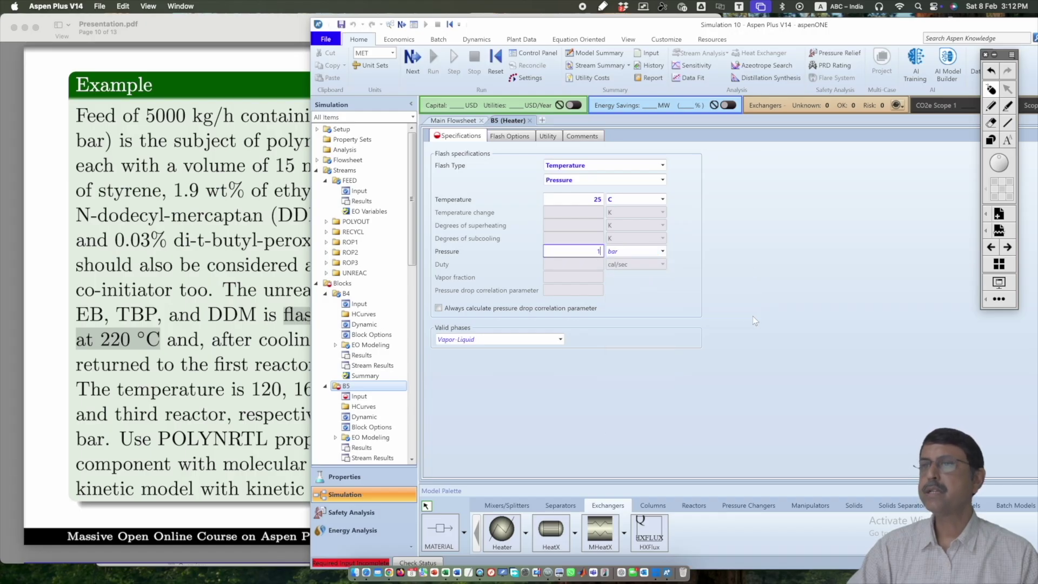
key("Return")
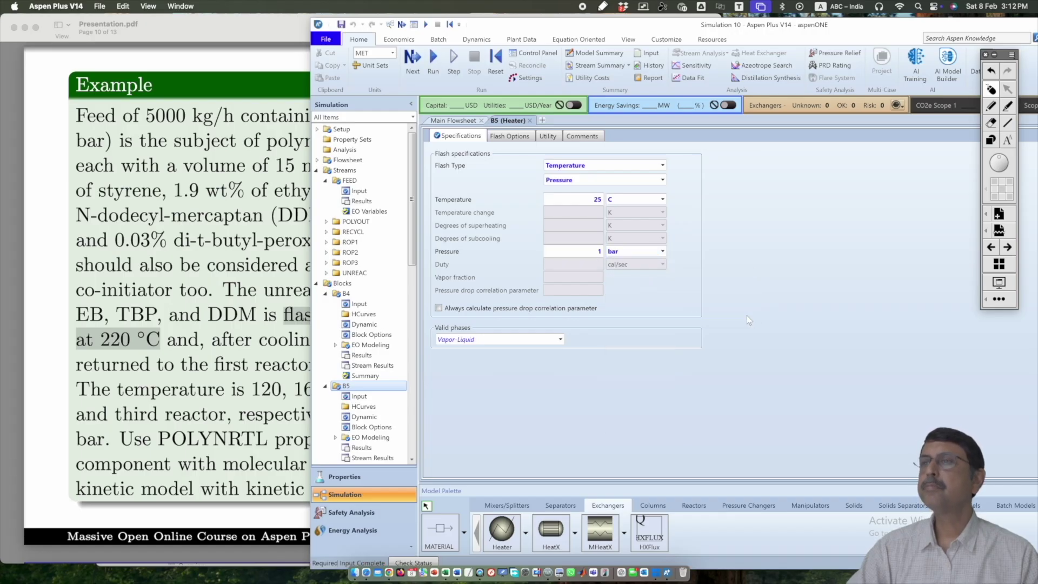
left_click(529, 121)
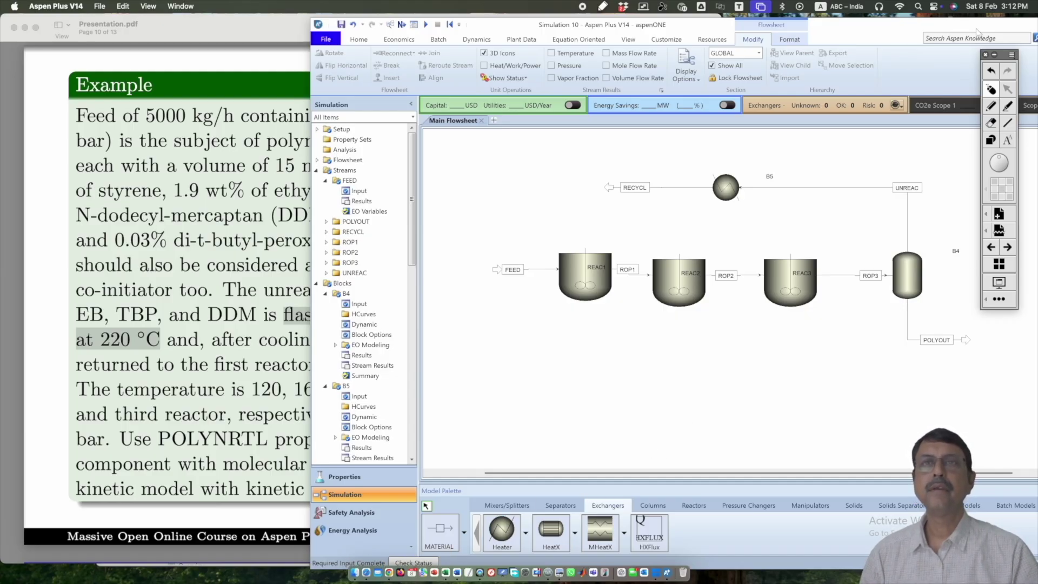
Bring the whole simulation window into view and run the completed flowsheet.
left_click(994, 55)
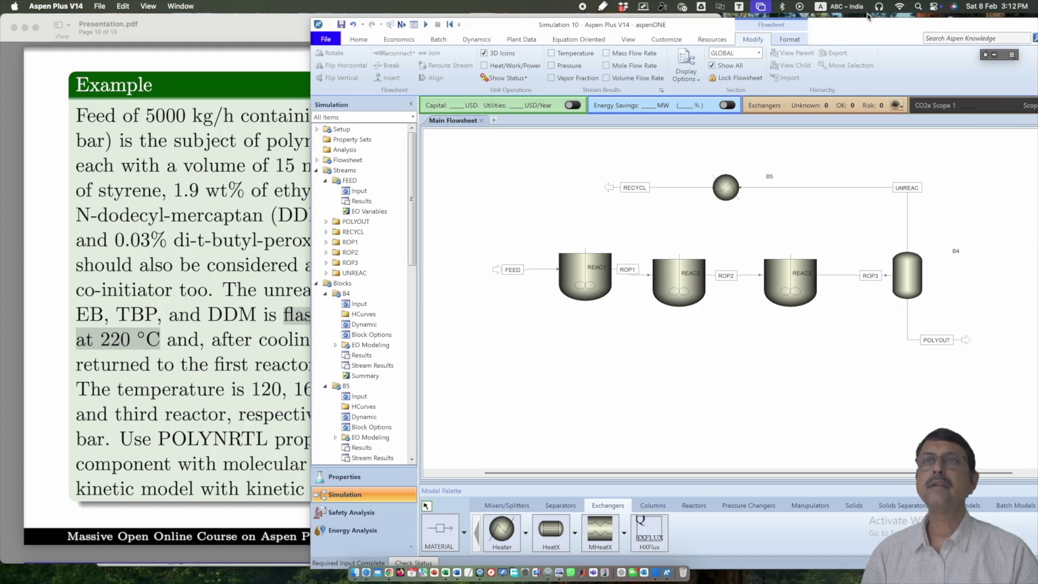
left_click_drag(872, 30, 818, 30)
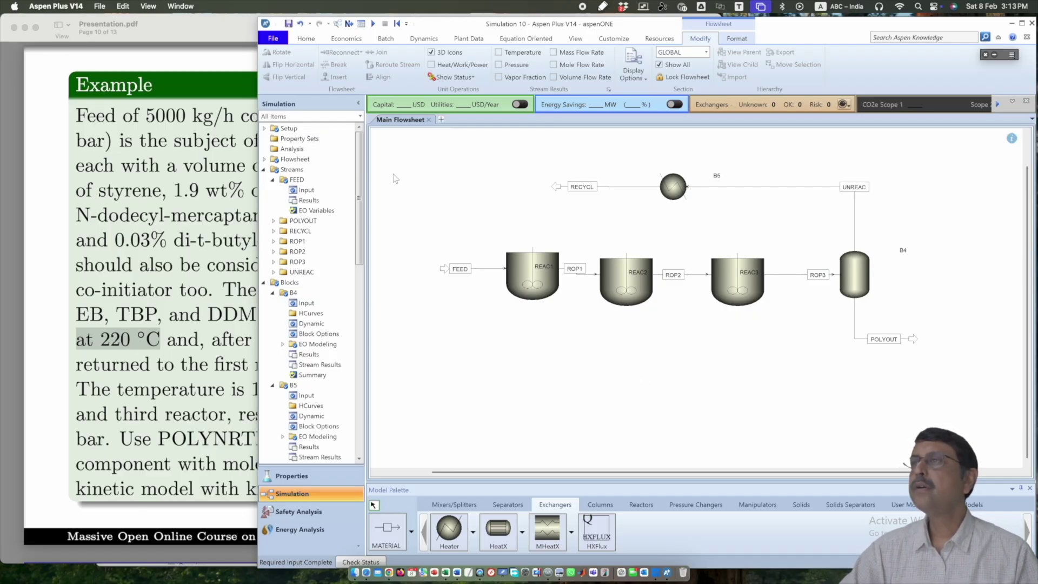
left_click_drag(359, 162, 377, 280)
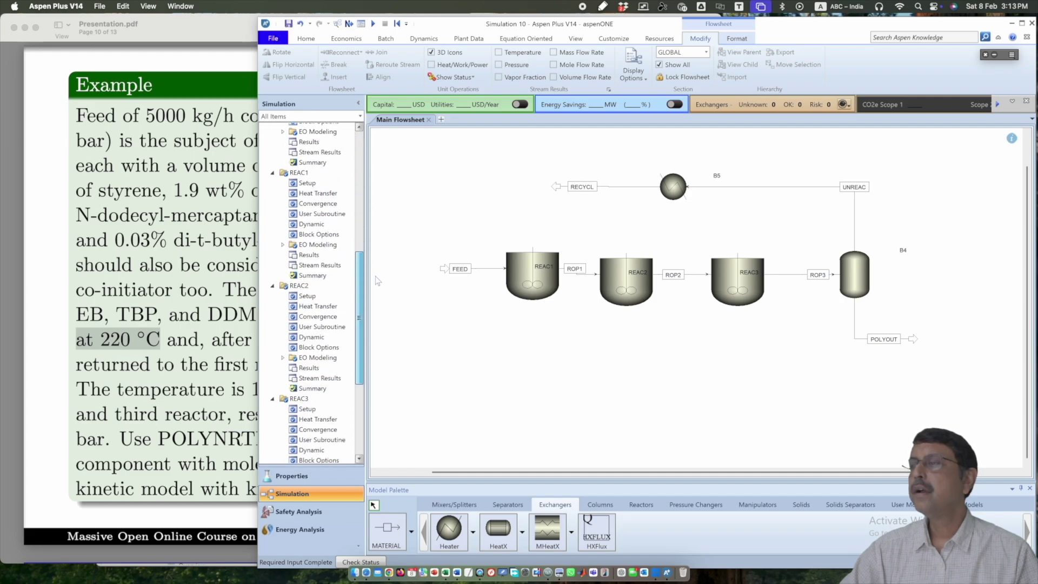
left_click(373, 24)
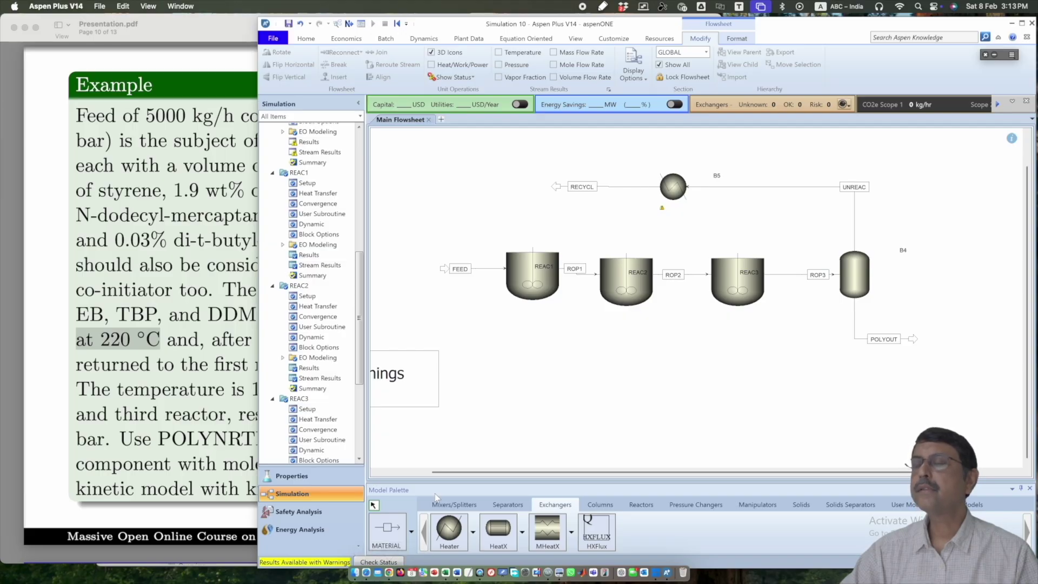
Open the run status and examine the messages about block B5 and TBP's molecular weight.
left_click(378, 562)
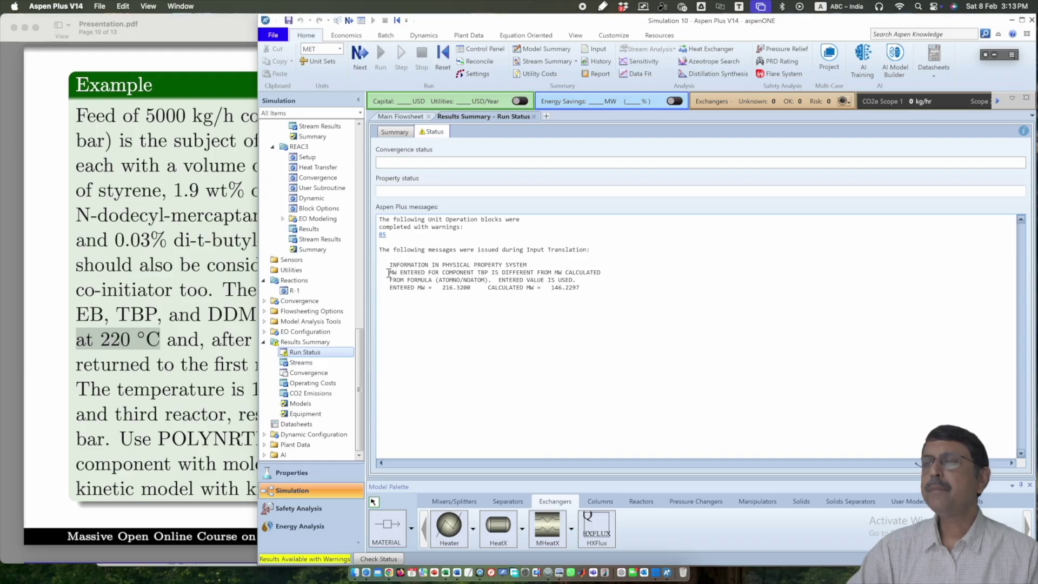
left_click_drag(386, 273, 397, 274)
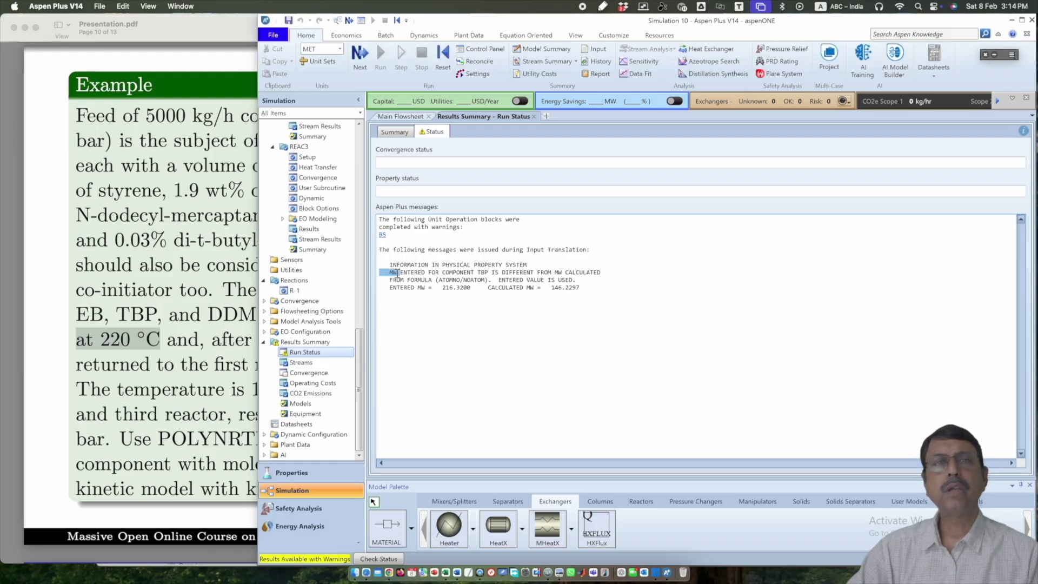
right_click(398, 274)
left_click(520, 317)
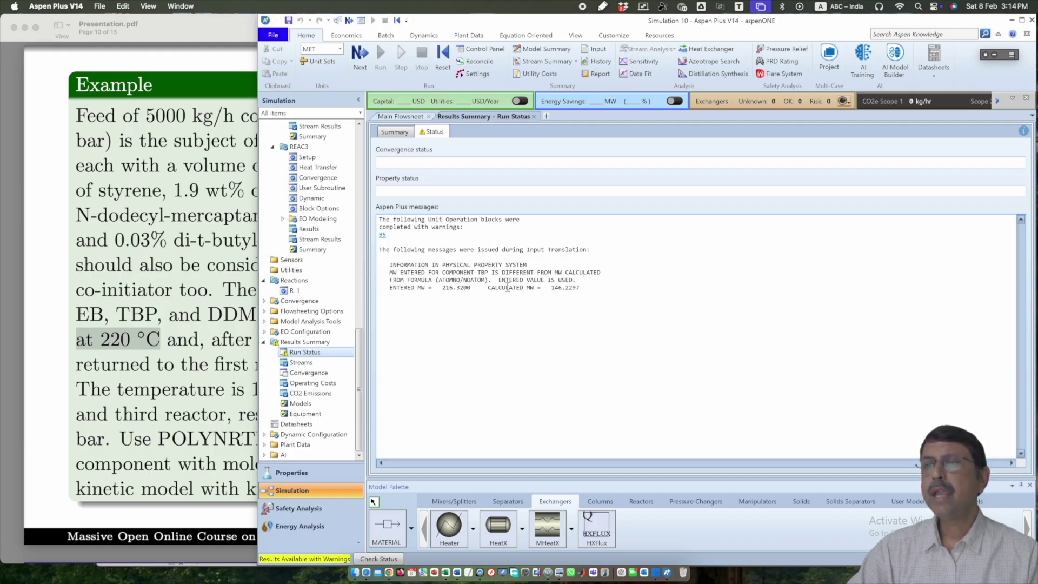
Compare the entered and calculated TBP molecular weights in the run messages with the value in the problem statement PDF.
left_click_drag(437, 290, 469, 290)
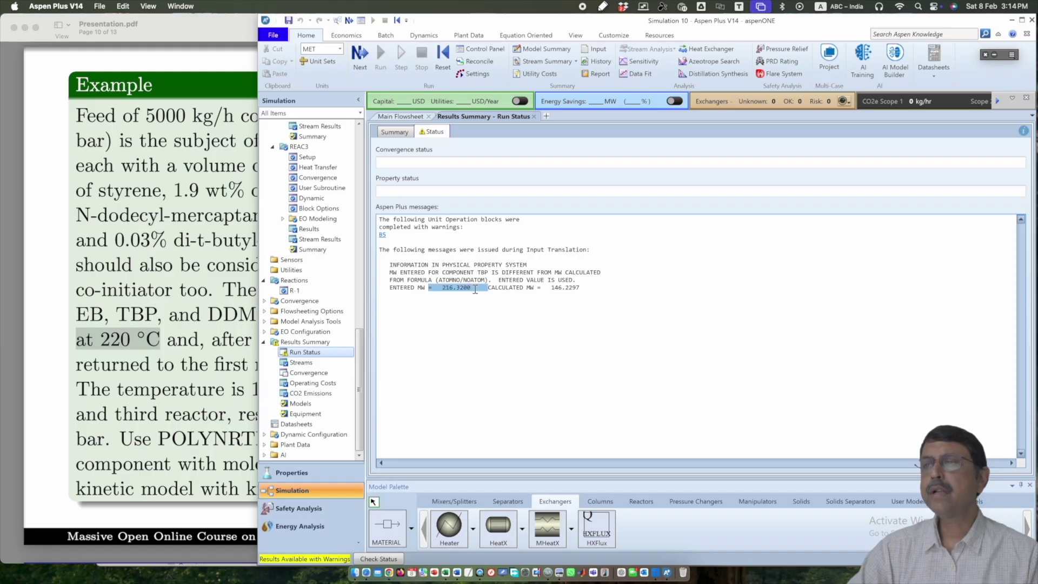
left_click(95, 413)
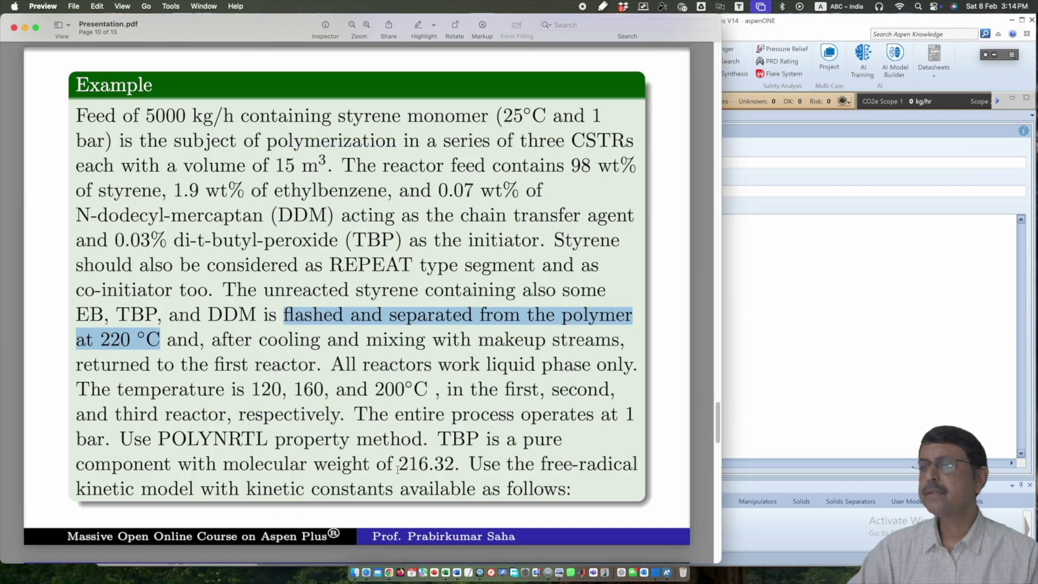
left_click_drag(399, 464, 444, 465)
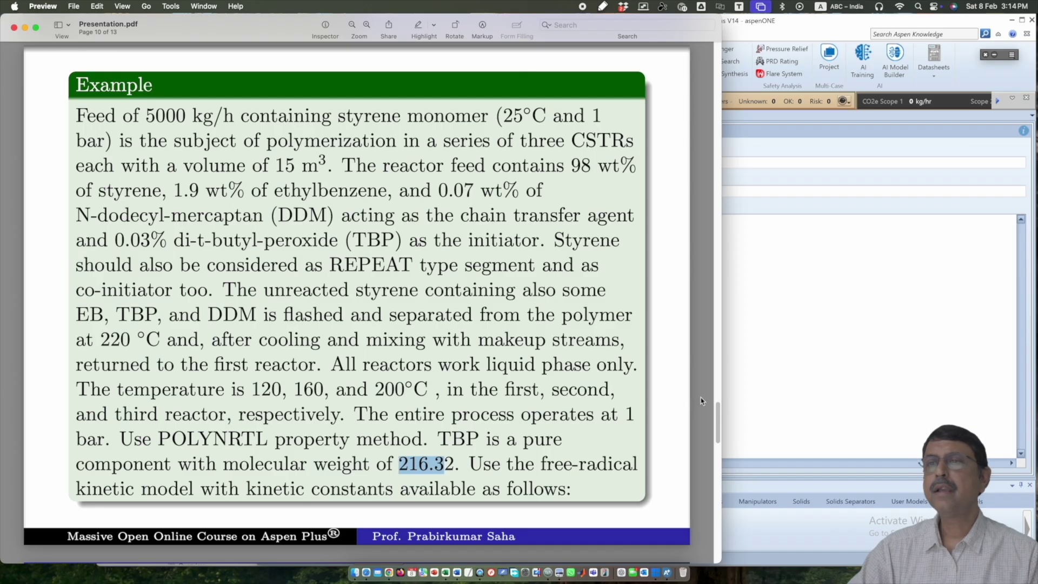
left_click(798, 379)
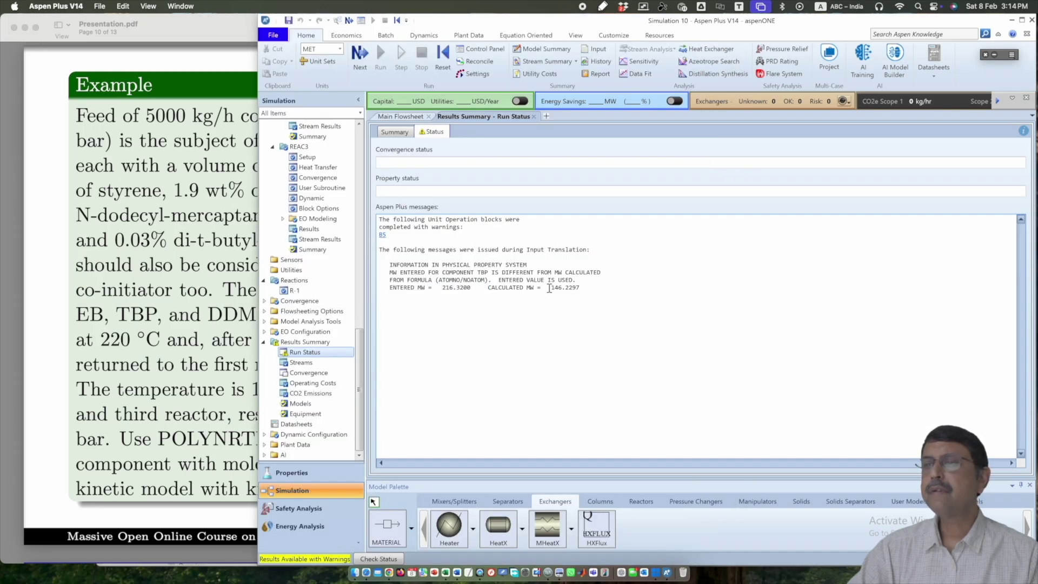
left_click_drag(549, 287, 582, 288)
left_click(801, 372)
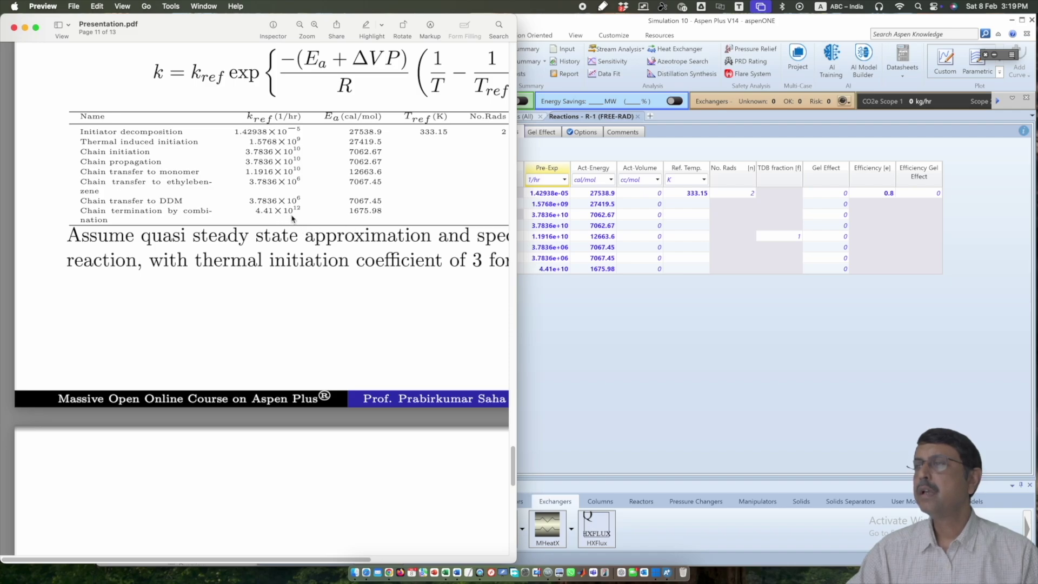
Set the pre-exponential factor of the TERM-COMB reaction in R-1 to 4.41e+12 per hour.
left_click(563, 279)
left_click(563, 272)
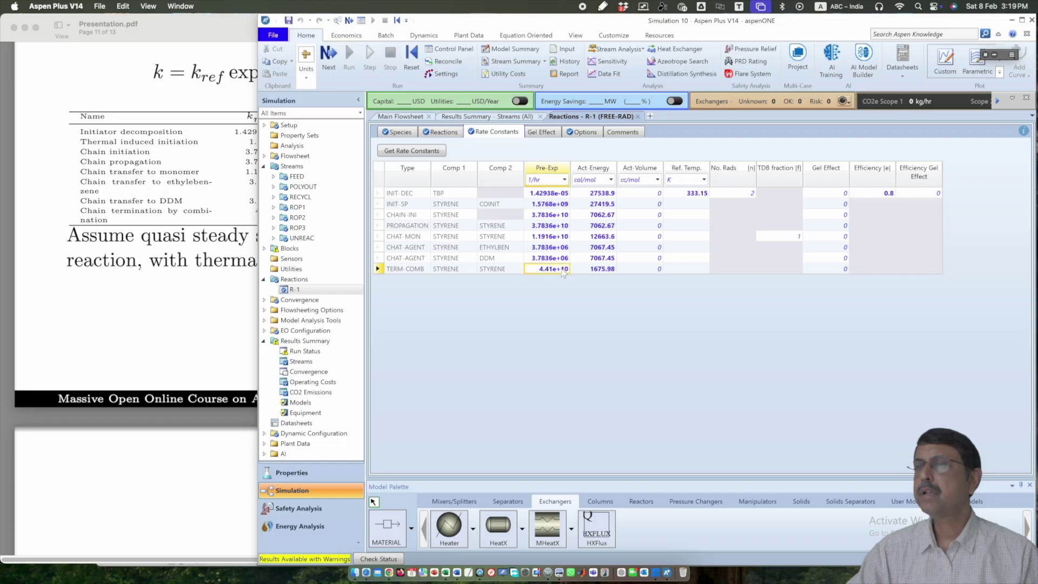
left_click(564, 272)
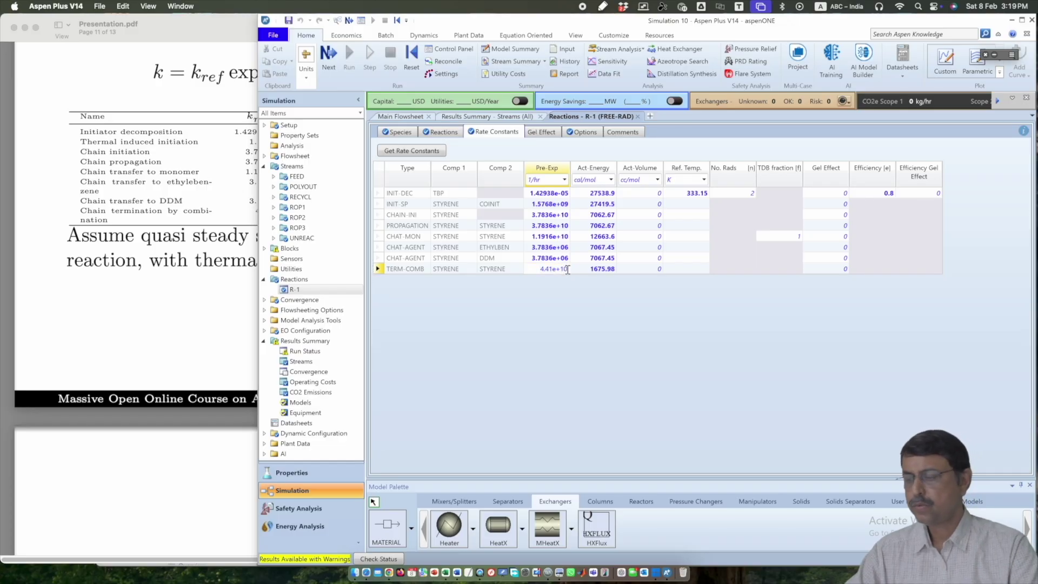
key("BackSpace")
type("2")
key("Return")
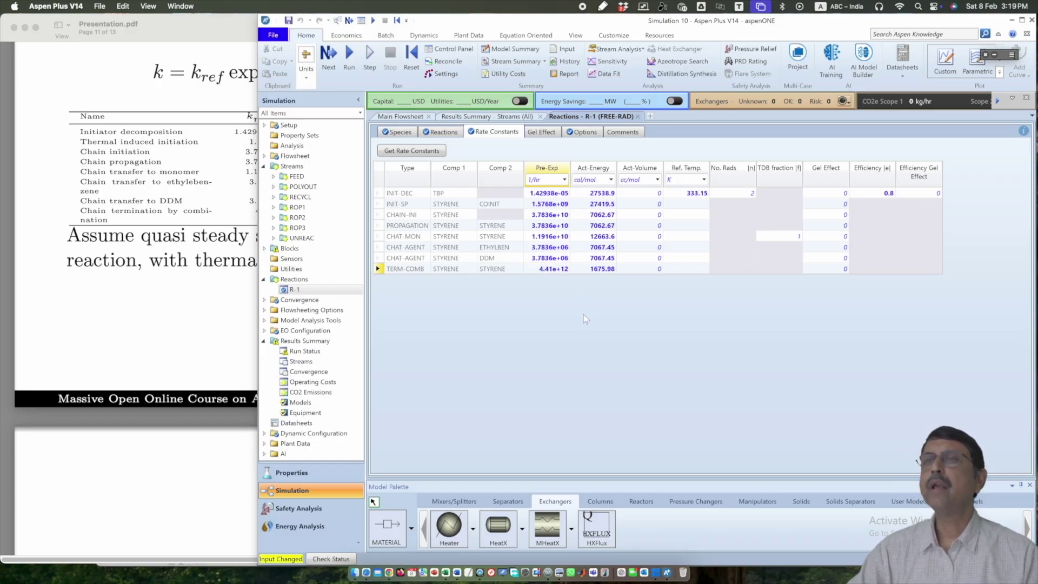
Rerun the simulation and examine the stream results alongside the main flowsheet.
left_click(348, 54)
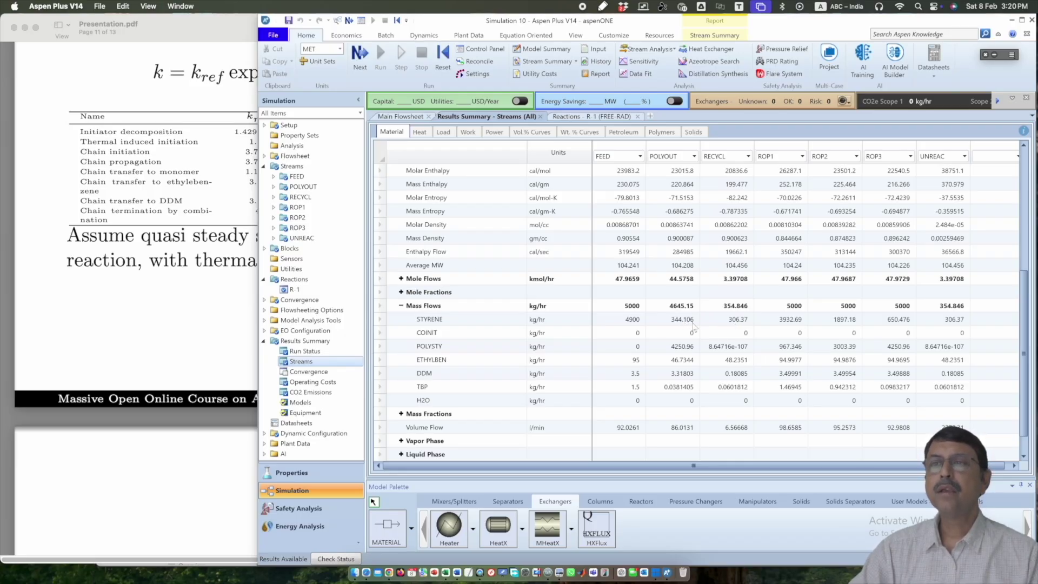
left_click(400, 116)
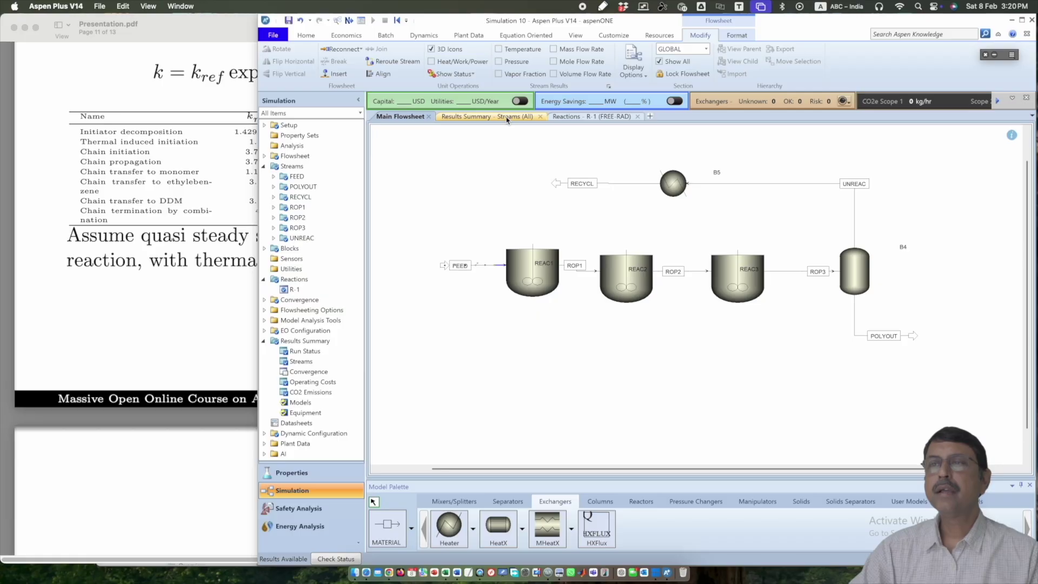
left_click(487, 116)
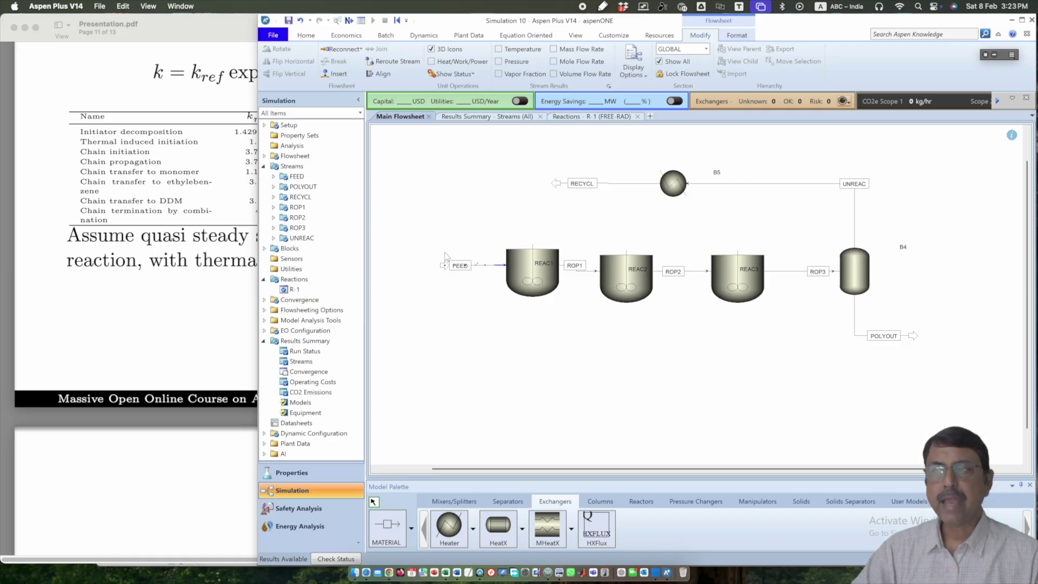
Move the FEED stream's label closer to REAC1 and place a tee-shaped Mixer block upstream of it.
mouse_move(447, 272)
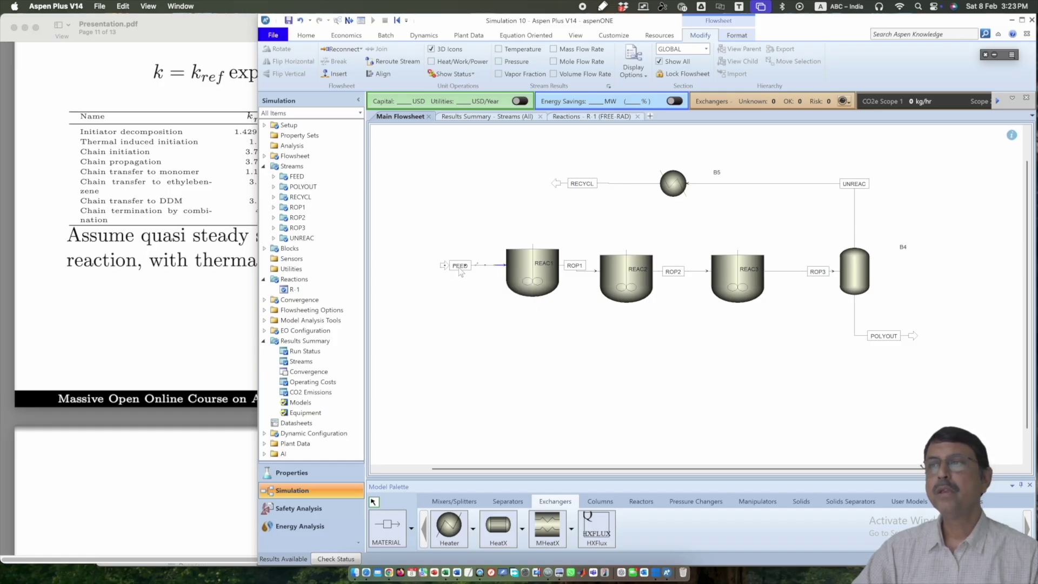
left_click_drag(459, 267, 475, 272)
mouse_move(477, 273)
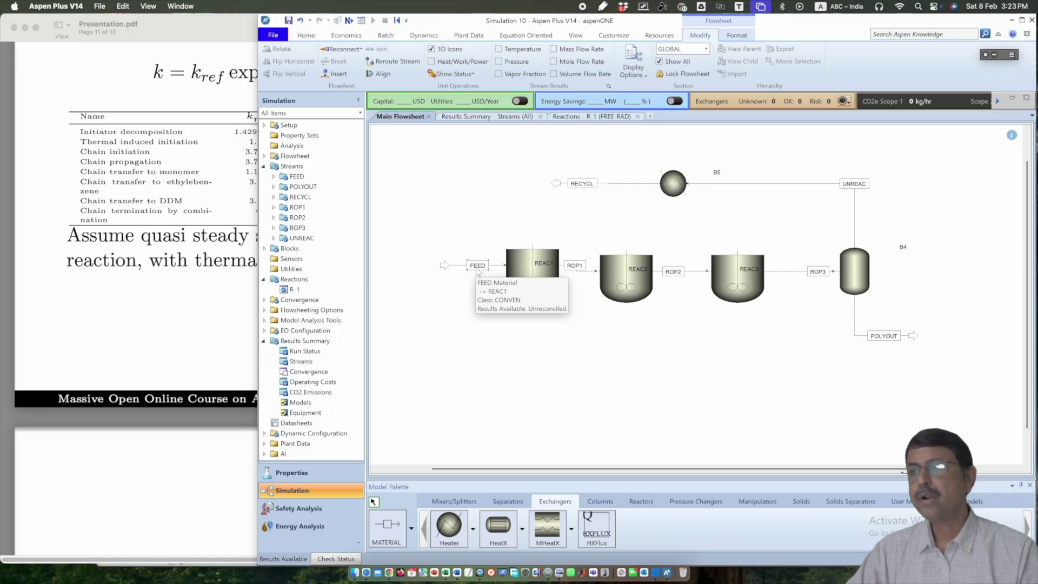
left_click(469, 504)
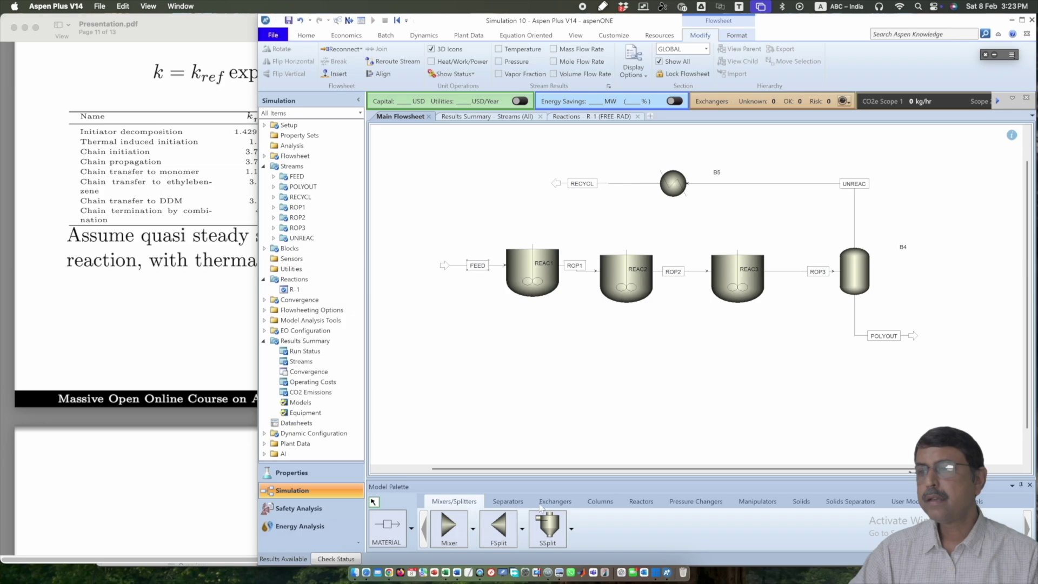
left_click(473, 528)
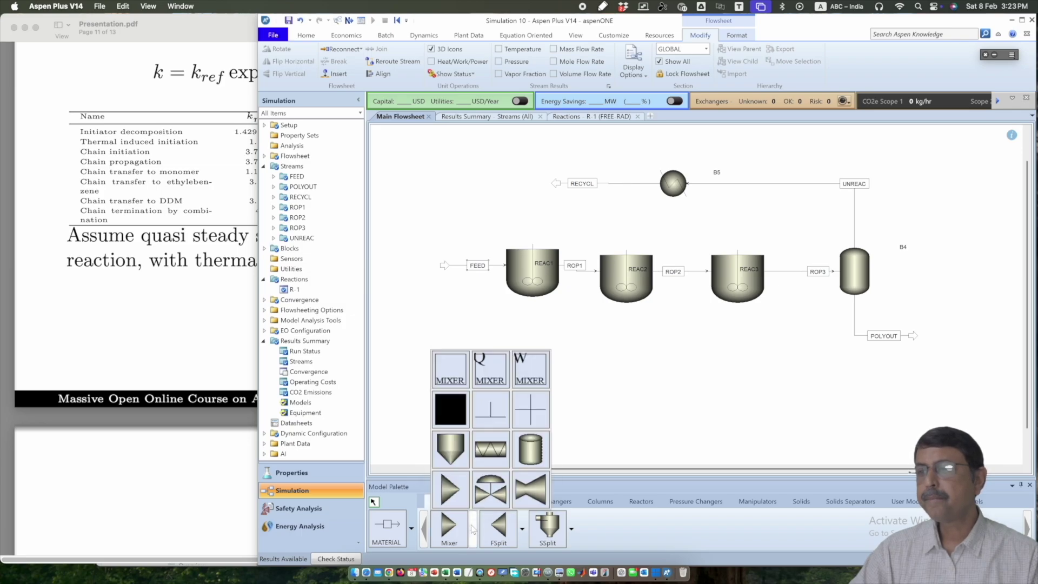
left_click(490, 420)
left_click(416, 265)
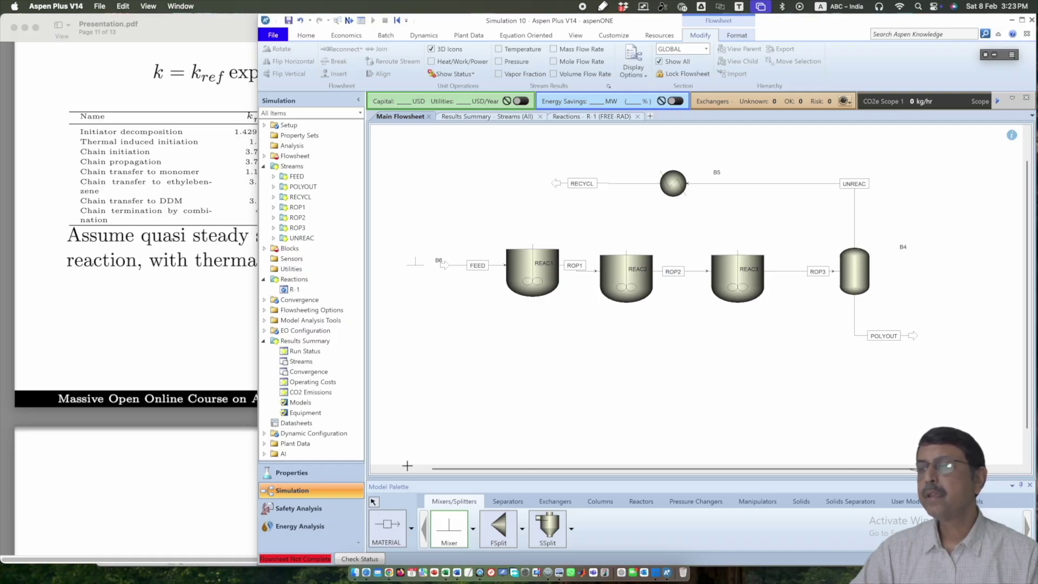
left_click(381, 516)
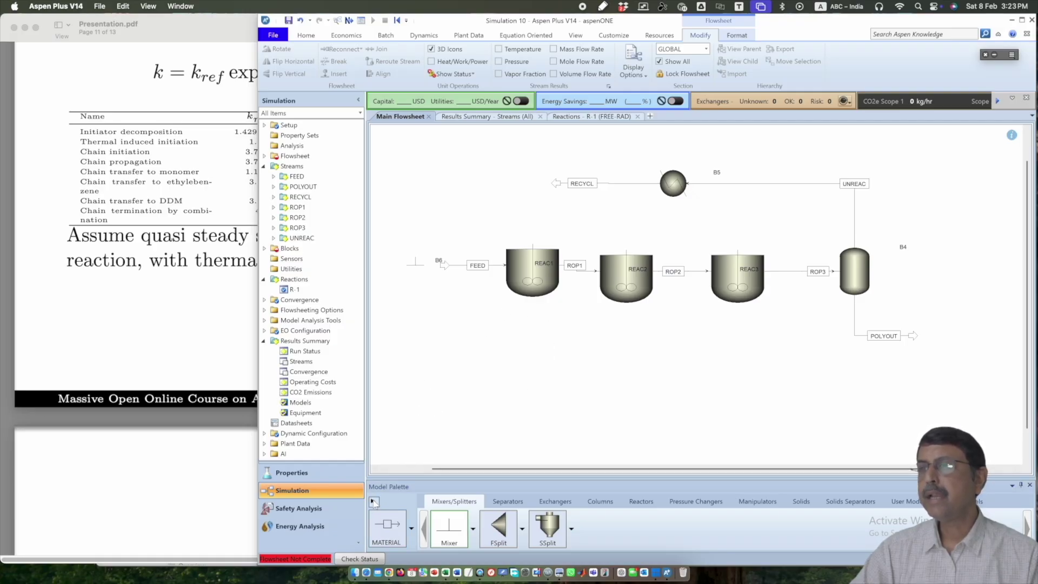
Reconnect the source of the FEED stream to the outlet of mixer B6.
right_click(447, 269)
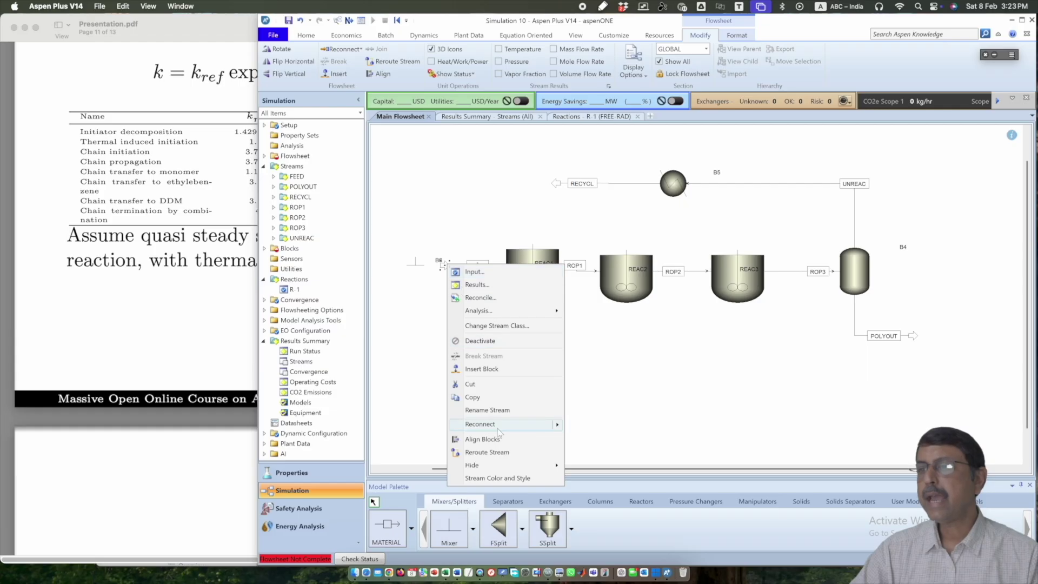
mouse_move(498, 430)
left_click(585, 441)
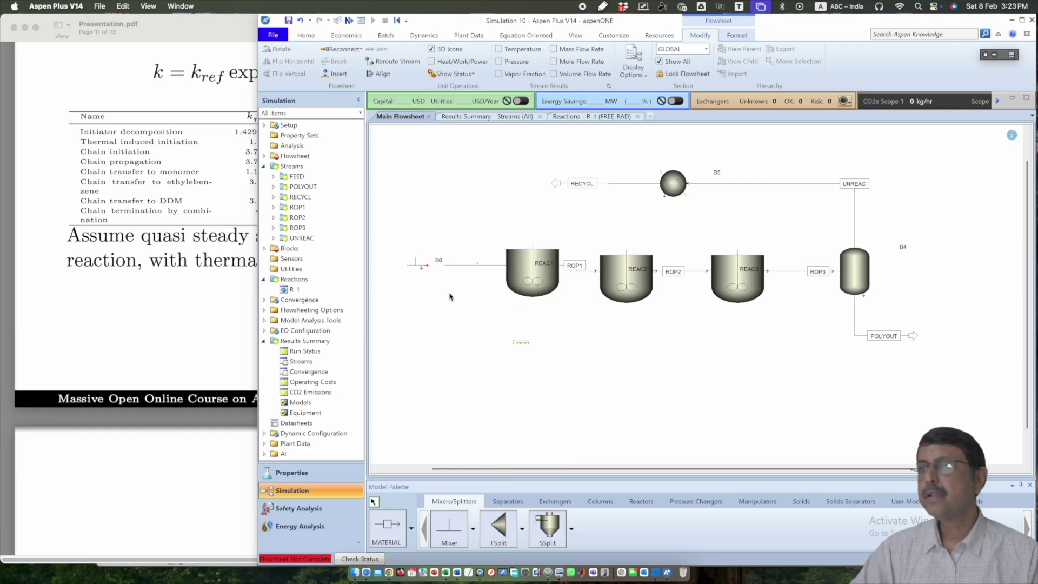
left_click(427, 265)
Reconnect the destination of the RECYCL stream to the feed port of mixer B6.
right_click(558, 186)
mouse_move(612, 344)
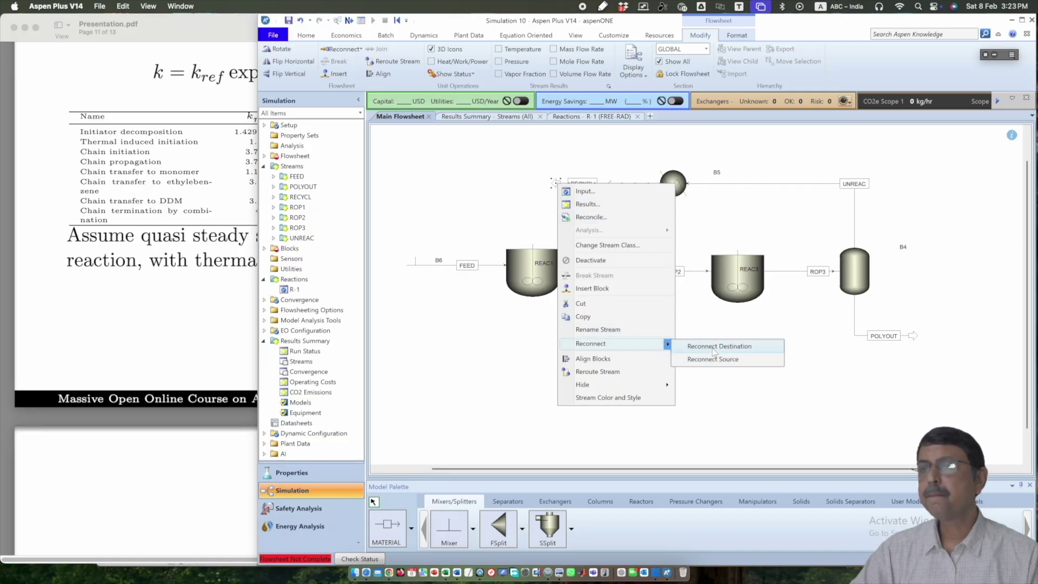
left_click(714, 359)
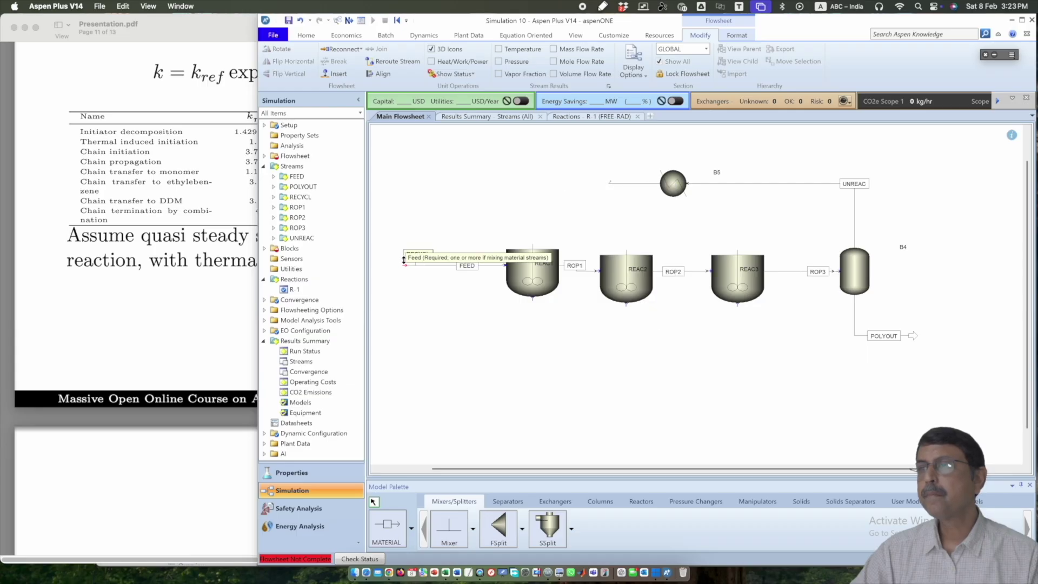
left_click(415, 234)
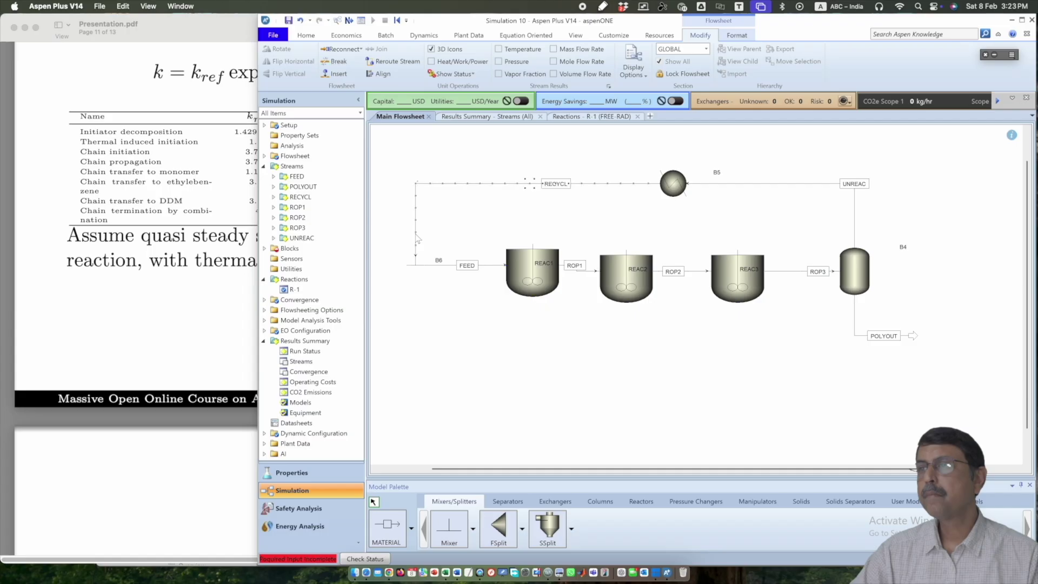
Add a new material stream entering the mixer's feed port from outside the flowsheet.
left_click(393, 536)
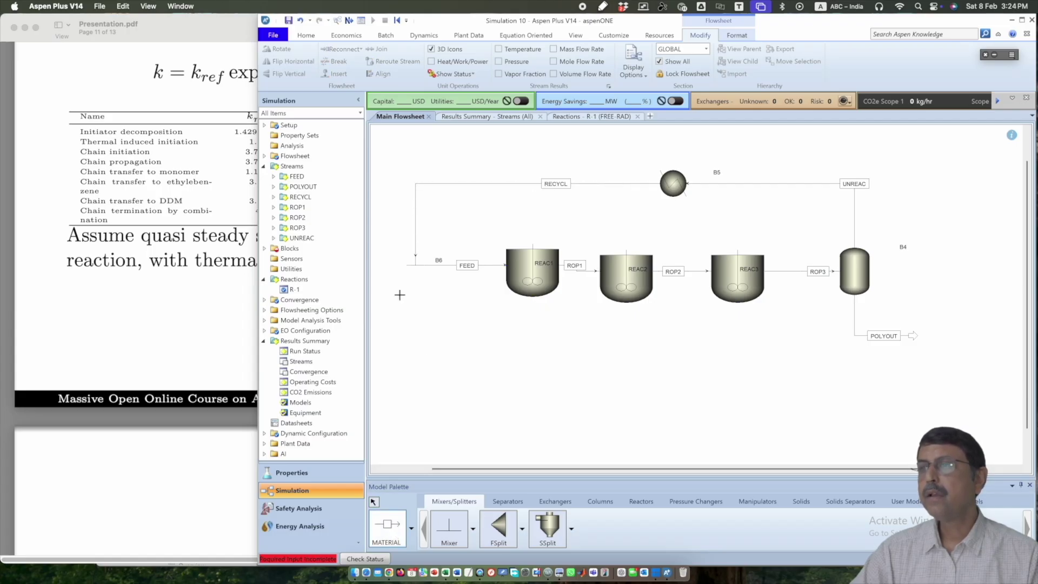
left_click(403, 265)
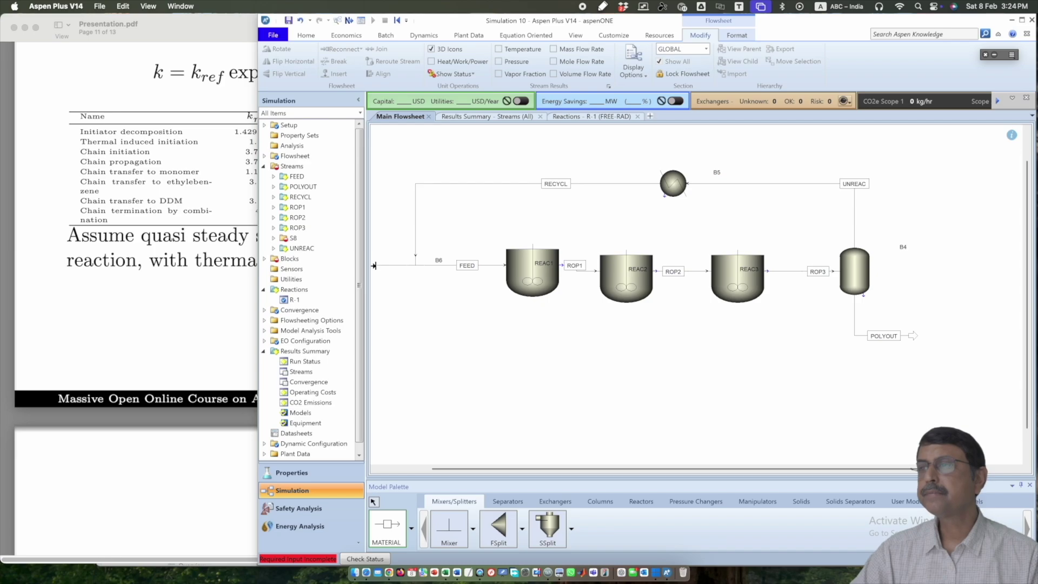
left_click(371, 265)
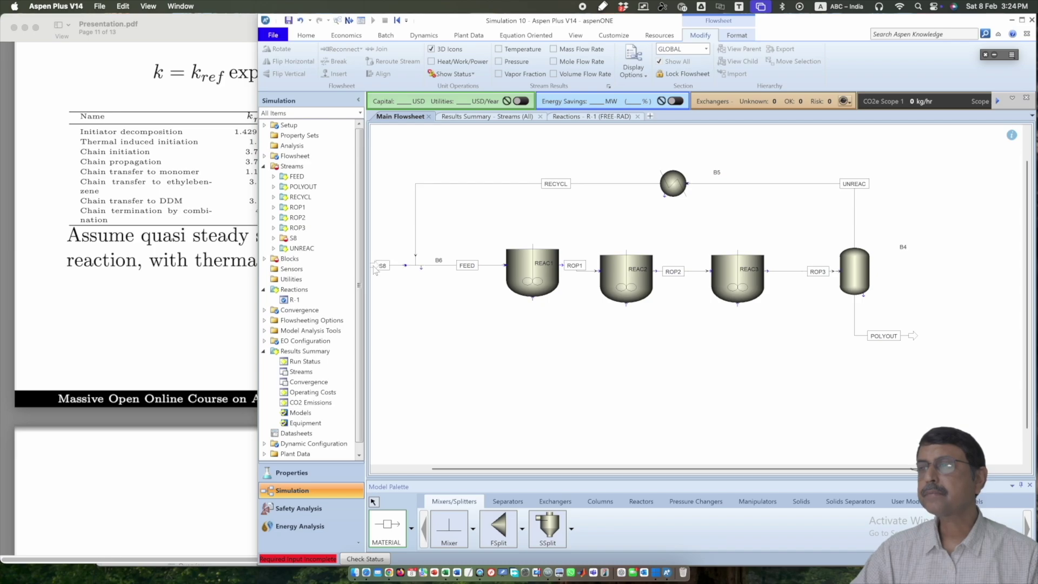
left_click(382, 519)
Rename mixer block B6 as MIX.
left_click(439, 265)
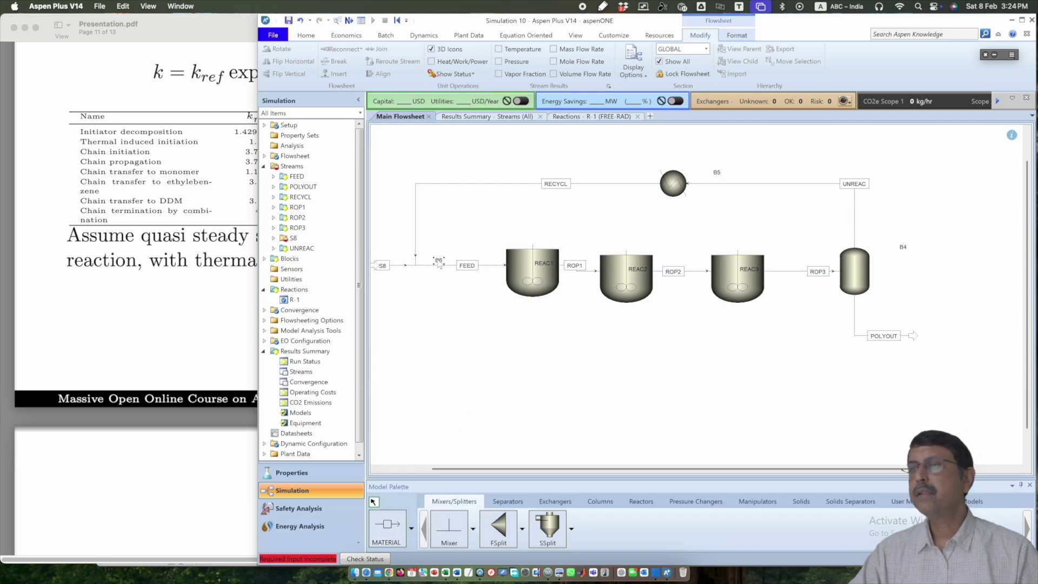
type("MIX")
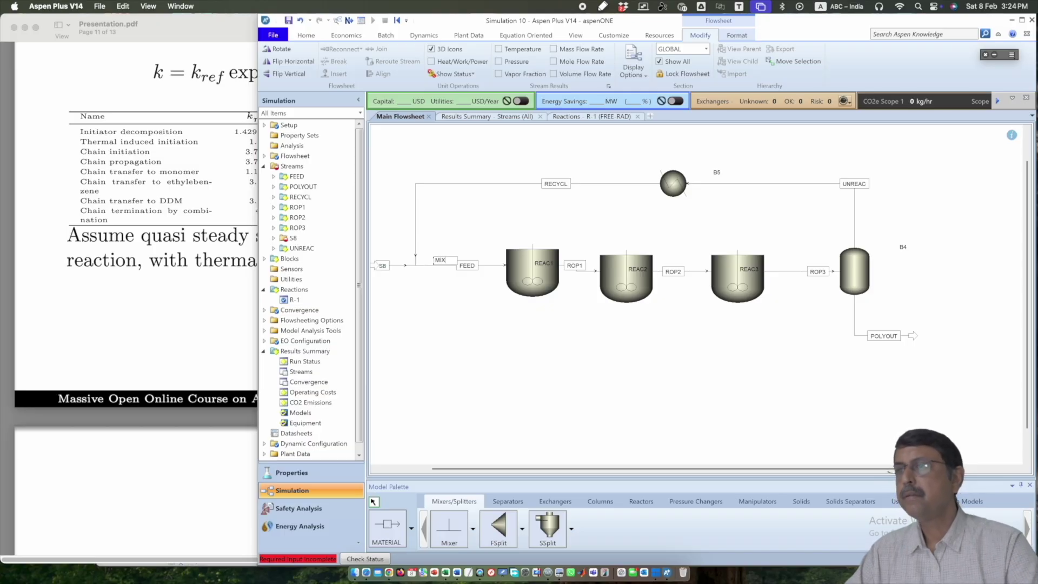
left_click(440, 266)
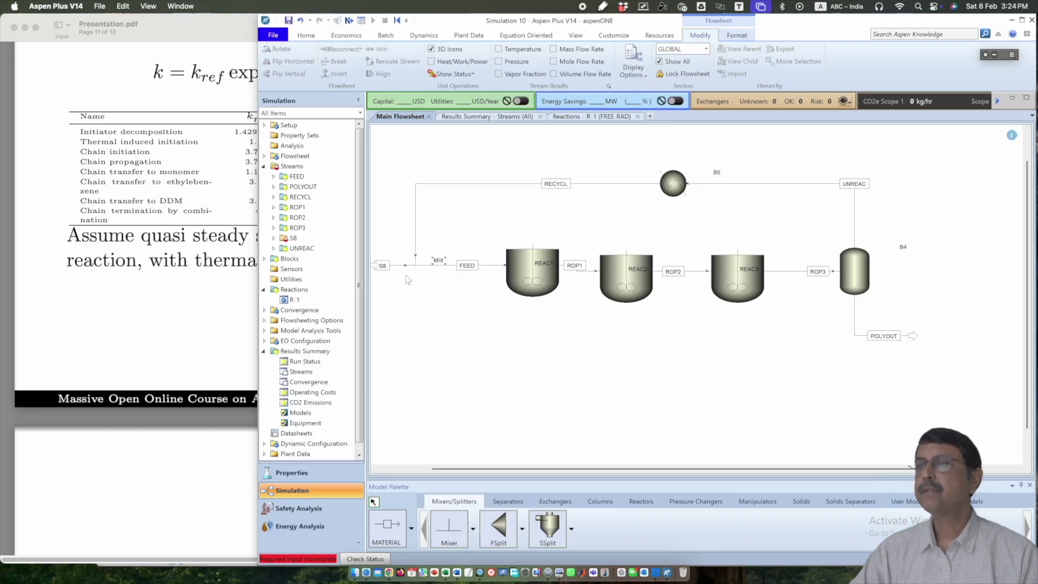
Move the MIX label below the mixer and rename its inlet stream S8 as MAKEUP.
mouse_move(406, 275)
left_mouse_down()
mouse_move(416, 275)
mouse_move(399, 266)
left_mouse_up()
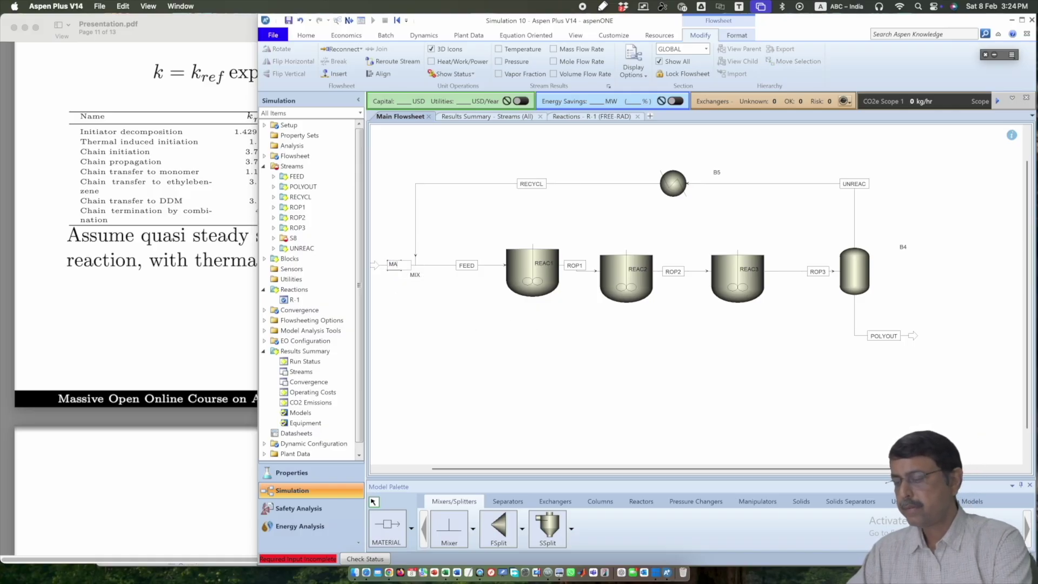
type("UP")
key("Return")
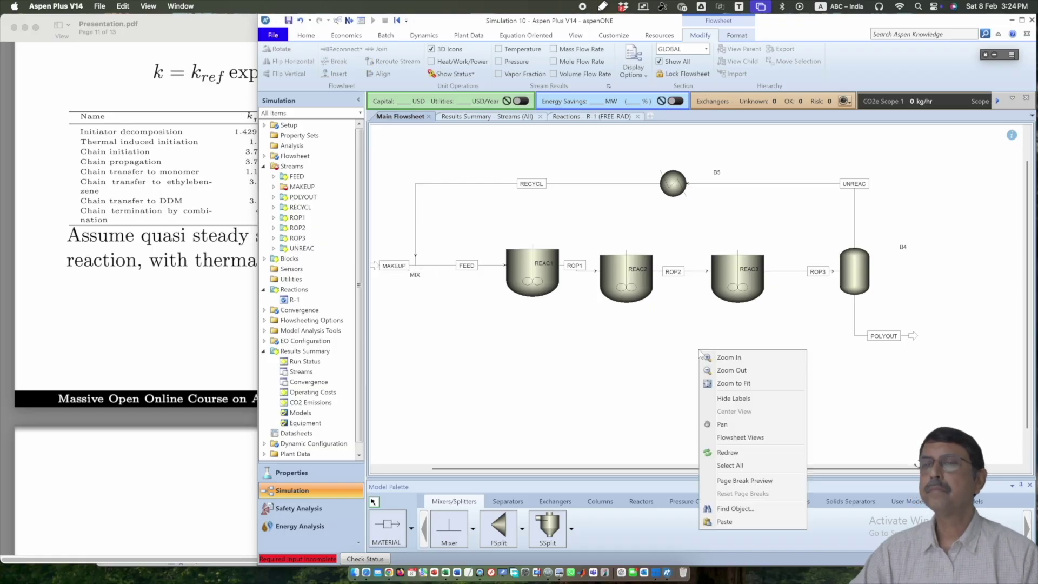
right_click(700, 351)
left_click(747, 387)
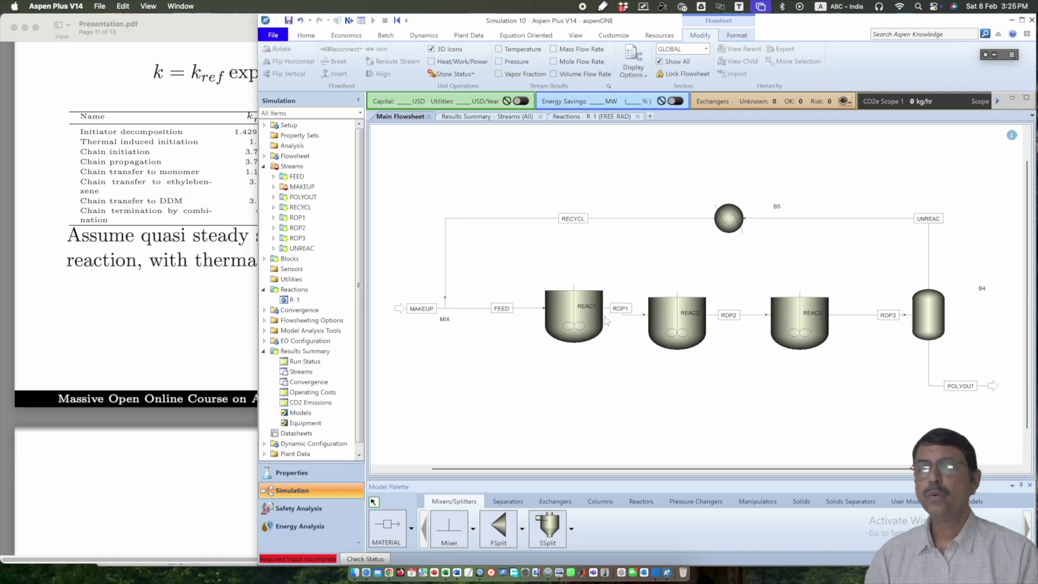
Create a new flowsheet Calculator block with the ID C-1.
left_click(774, 501)
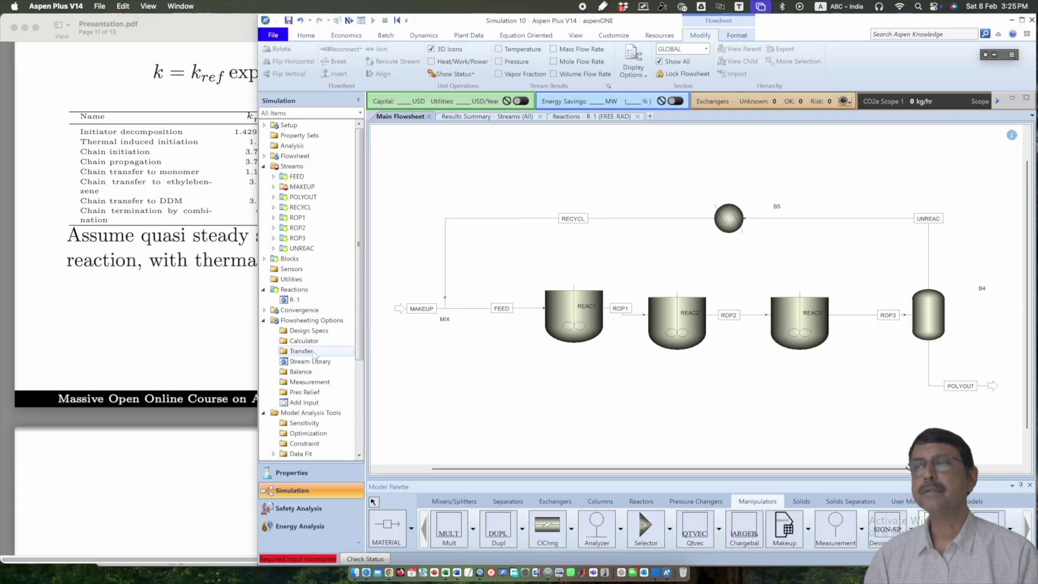
double_click(303, 340)
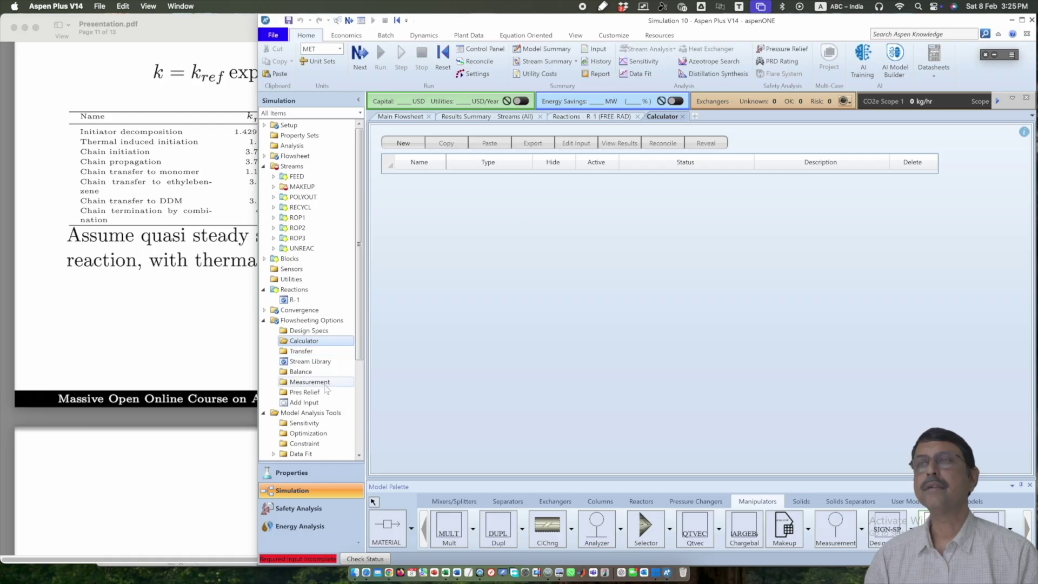
left_click(402, 143)
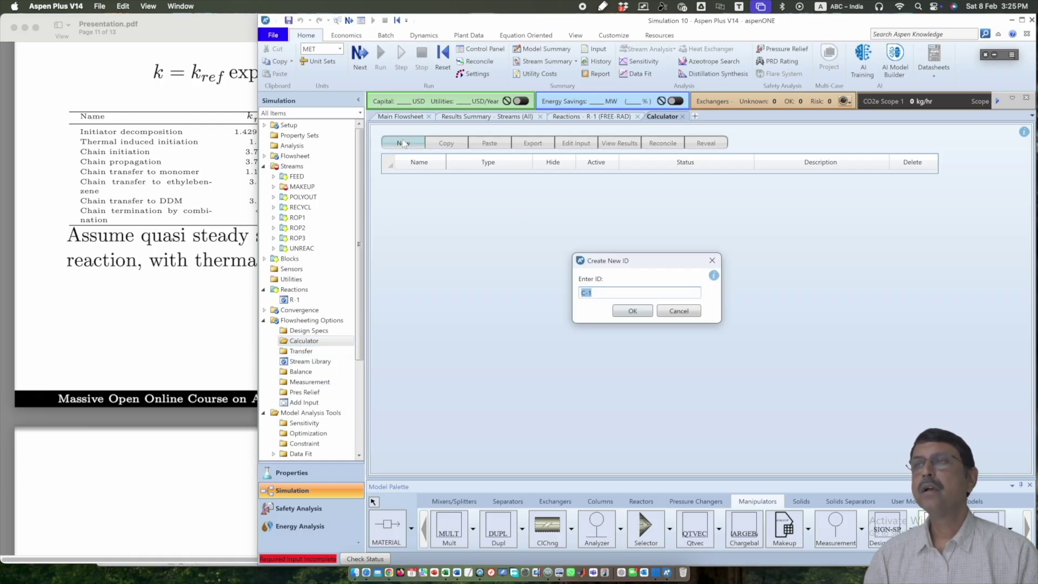
left_click(632, 311)
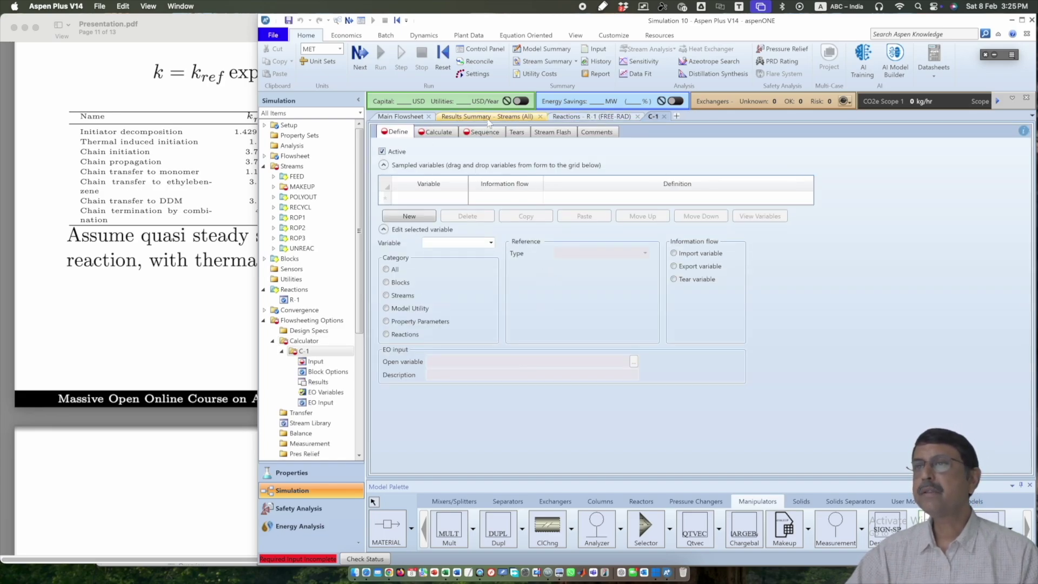
Show the main flowsheet and handwrite the note "MSTY = Styrene content in Makeup" above the recycle line with the annotation pen.
left_click(400, 116)
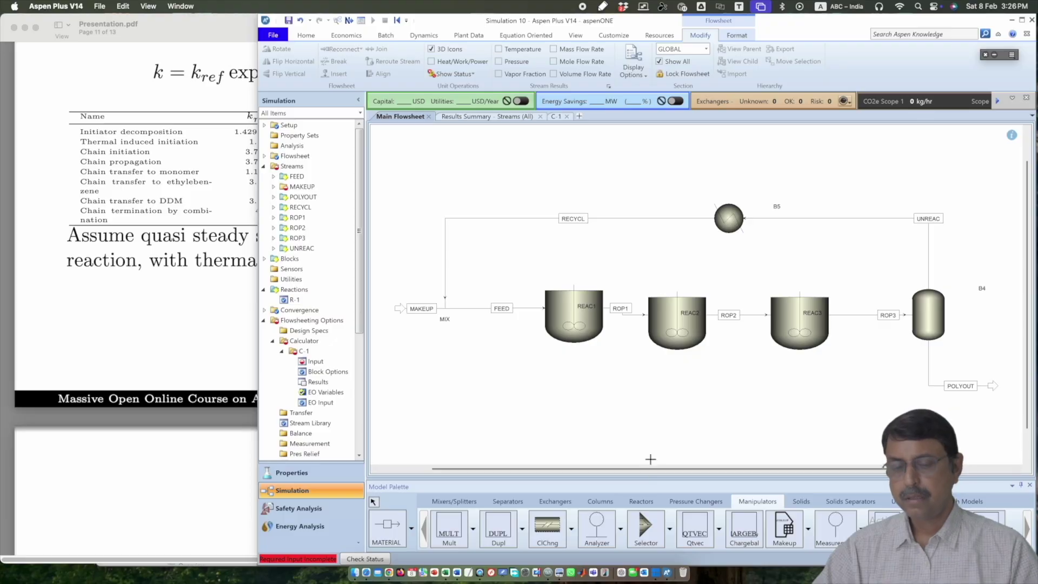
left_click(995, 55)
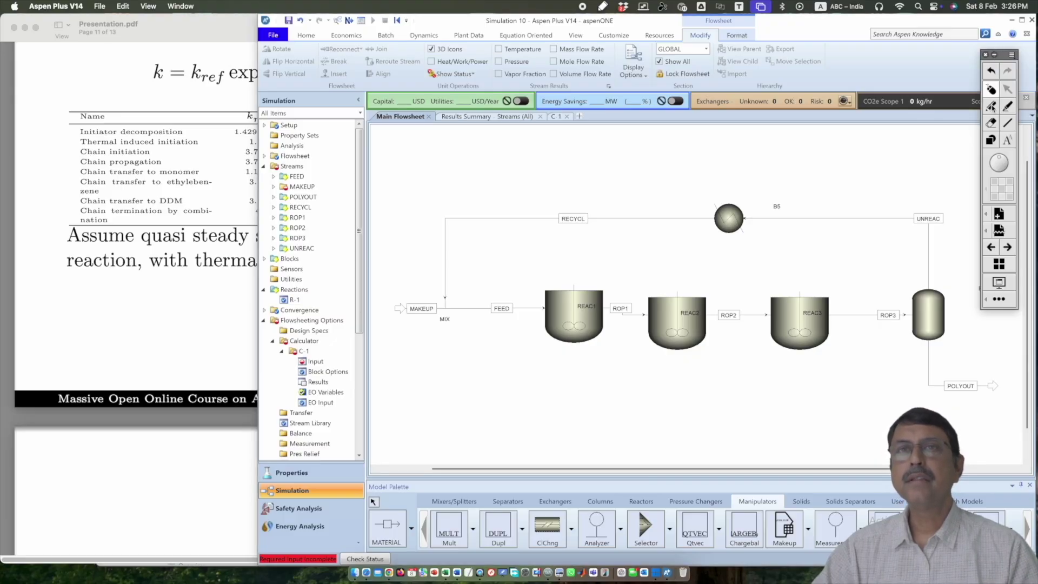
left_click(991, 107)
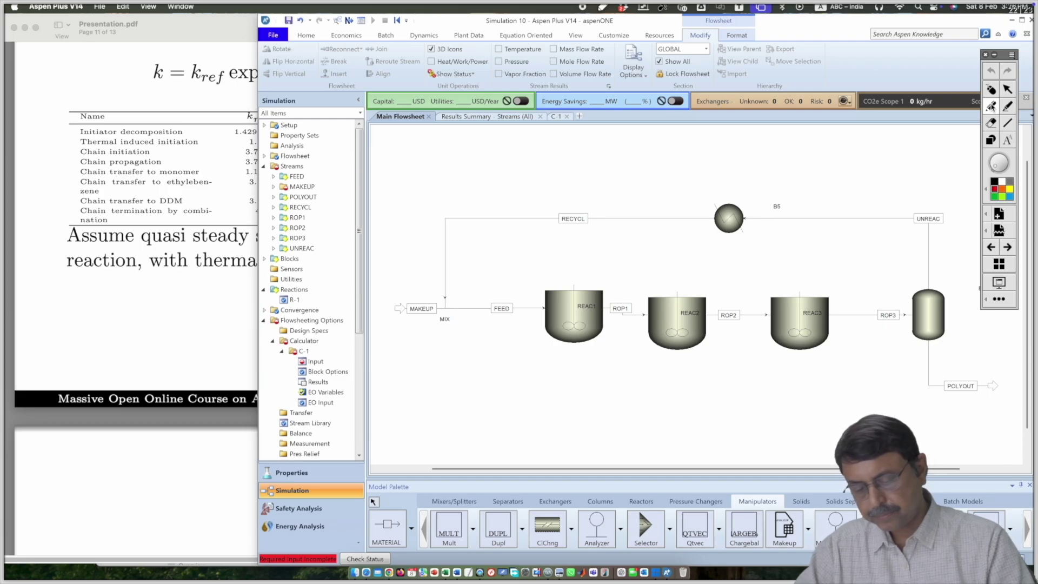
mouse_move(525, 139)
left_mouse_down()
mouse_move(525, 161)
mouse_move(571, 159)
left_mouse_up()
mouse_move(562, 143)
left_mouse_down()
mouse_move(587, 139)
mouse_move(586, 157)
left_mouse_up()
mouse_move(594, 138)
left_mouse_down()
mouse_move(583, 173)
mouse_move(618, 149)
left_mouse_up()
mouse_move(608, 157)
left_mouse_down()
mouse_move(648, 153)
mouse_move(643, 163)
left_mouse_up()
mouse_move(661, 129)
left_mouse_down()
mouse_move(660, 160)
mouse_move(793, 142)
mouse_move(864, 156)
mouse_move(888, 139)
mouse_move(932, 154)
mouse_move(956, 137)
mouse_move(965, 156)
mouse_move(972, 142)
left_mouse_up()
left_click(846, 131)
left_click(979, 145)
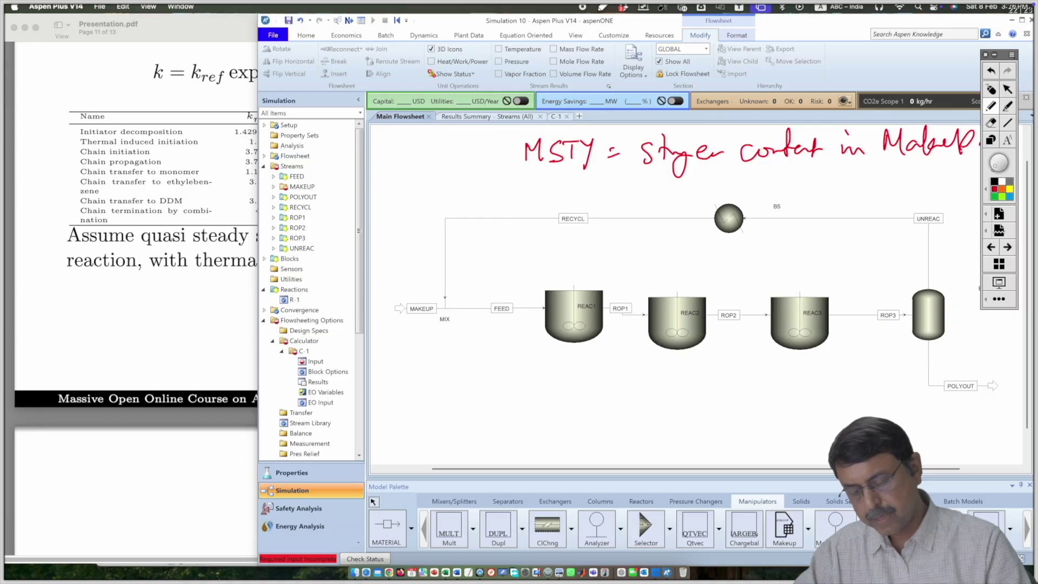
Handwrite "RSTY =" with ditto dashes and "Recycle" beneath the MSTY note.
mouse_move(528, 174)
left_mouse_down()
mouse_move(525, 204)
mouse_move(548, 206)
left_mouse_up()
mouse_move(558, 184)
left_mouse_down()
mouse_move(544, 203)
mouse_move(566, 202)
mouse_move(588, 182)
mouse_move(577, 208)
left_mouse_up()
mouse_move(527, 179)
left_mouse_down()
mouse_move(542, 188)
mouse_move(535, 198)
left_mouse_up()
mouse_move(615, 188)
left_mouse_down()
mouse_move(625, 198)
mouse_move(700, 193)
left_mouse_up()
left_click_drag(705, 191, 773, 187)
left_click_drag(778, 187, 898, 193)
mouse_move(900, 187)
left_mouse_down()
mouse_move(928, 184)
mouse_move(936, 209)
left_mouse_up()
left_click_drag(943, 190, 971, 180)
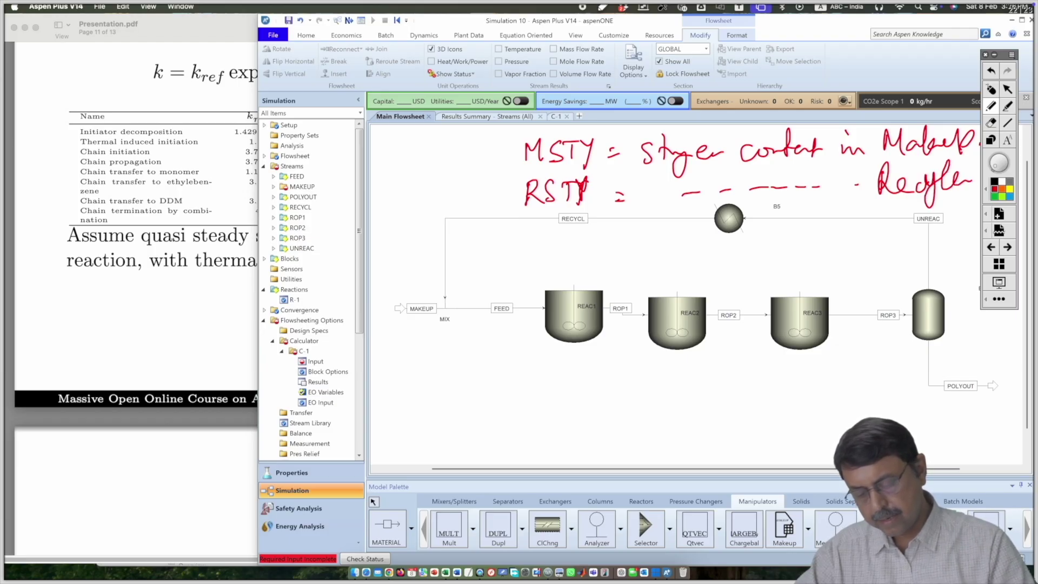
Handwrite and underline the balance "MSTY = 5500 × 0.98 − RSTY" below the reactors, then clear the annotations.
mouse_move(497, 406)
left_mouse_down()
mouse_move(501, 383)
mouse_move(520, 407)
mouse_move(532, 392)
mouse_move(524, 405)
left_mouse_up()
mouse_move(555, 406)
left_mouse_down()
mouse_move(552, 385)
mouse_move(562, 382)
left_mouse_up()
left_click_drag(569, 384, 576, 401)
mouse_move(583, 378)
left_mouse_down()
mouse_move(569, 418)
mouse_move(626, 392)
mouse_move(653, 409)
mouse_move(691, 381)
left_mouse_up()
mouse_move(695, 400)
left_mouse_down()
mouse_move(736, 389)
mouse_move(757, 399)
left_mouse_up()
mouse_move(758, 383)
left_mouse_down()
mouse_move(744, 399)
mouse_move(779, 381)
mouse_move(811, 406)
mouse_move(830, 380)
mouse_move(882, 406)
left_mouse_up()
left_click(793, 413)
mouse_move(884, 381)
left_mouse_down()
mouse_move(903, 400)
mouse_move(931, 403)
left_mouse_up()
left_click_drag(919, 379, 948, 381)
left_click(952, 424)
left_click_drag(572, 441, 945, 435)
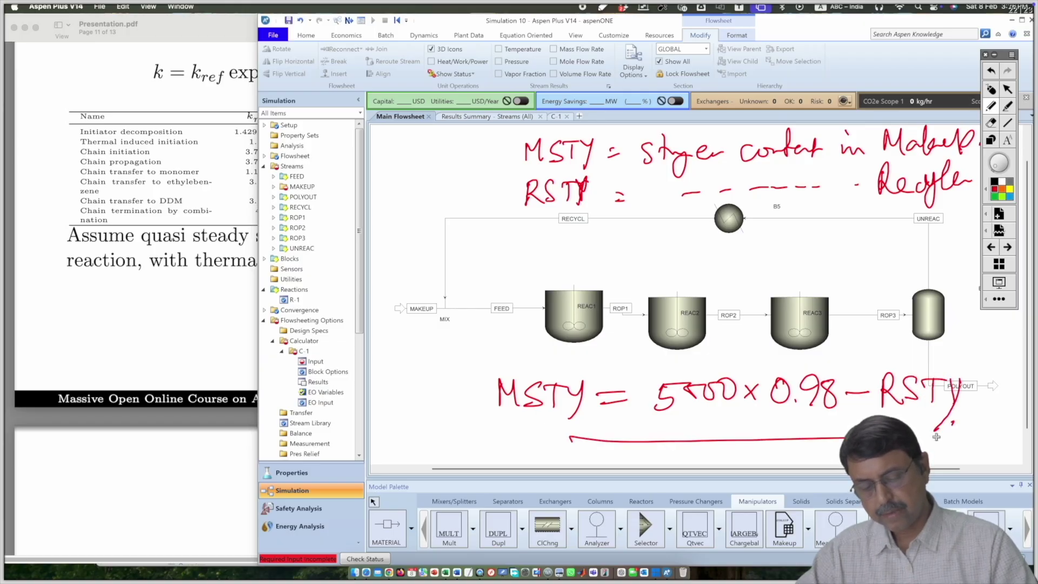
left_click_drag(627, 452, 945, 436)
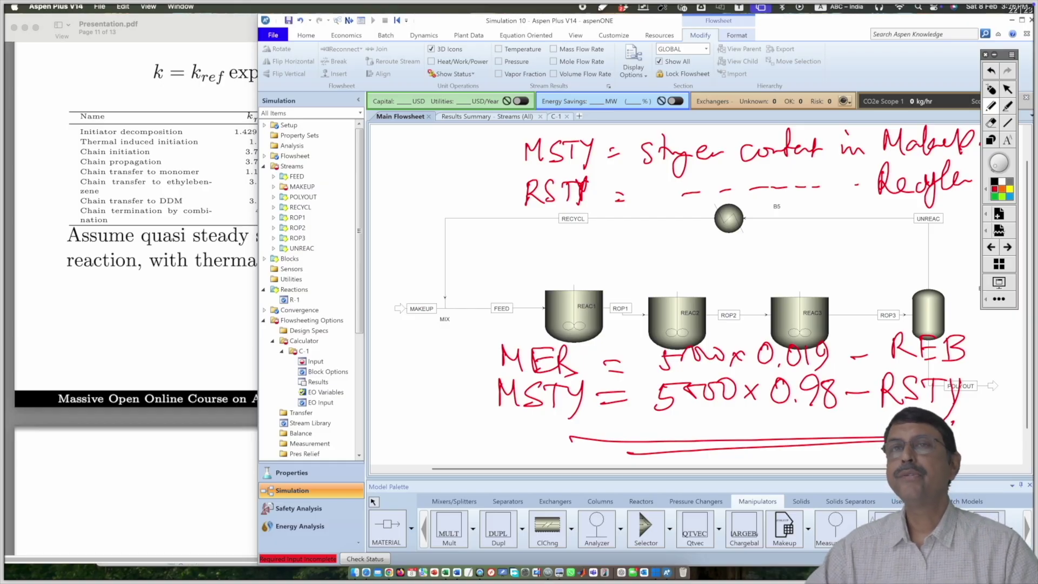
left_click(993, 91)
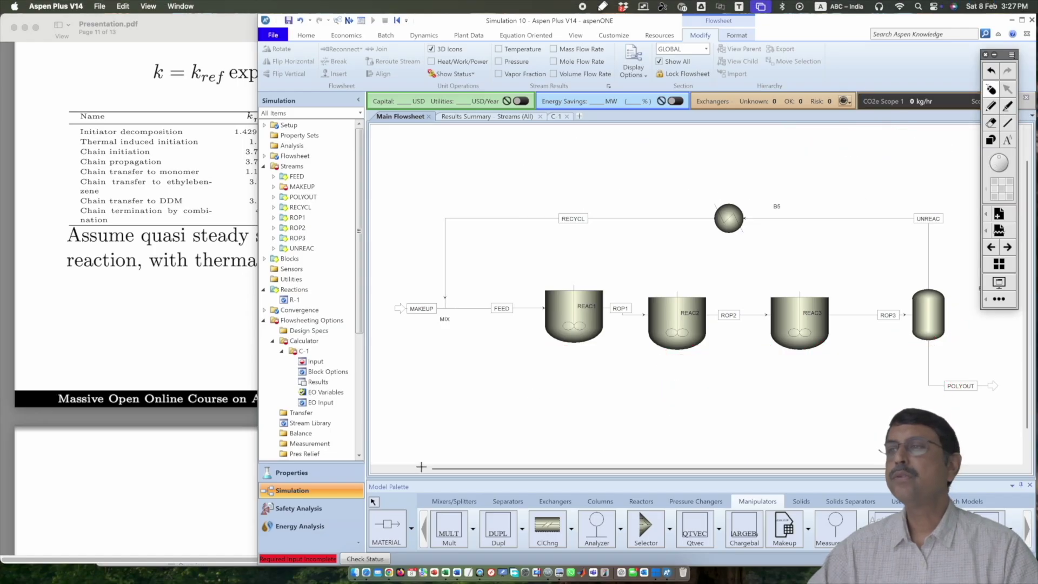
Return to the C-1 calculator definition and create a variable named MSTY.
left_click(556, 116)
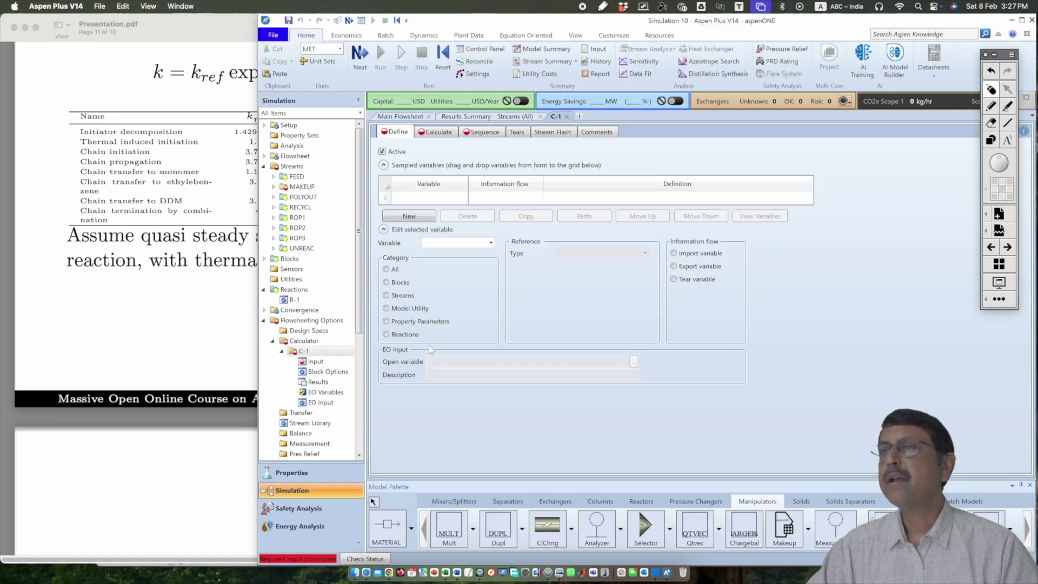
left_click(409, 216)
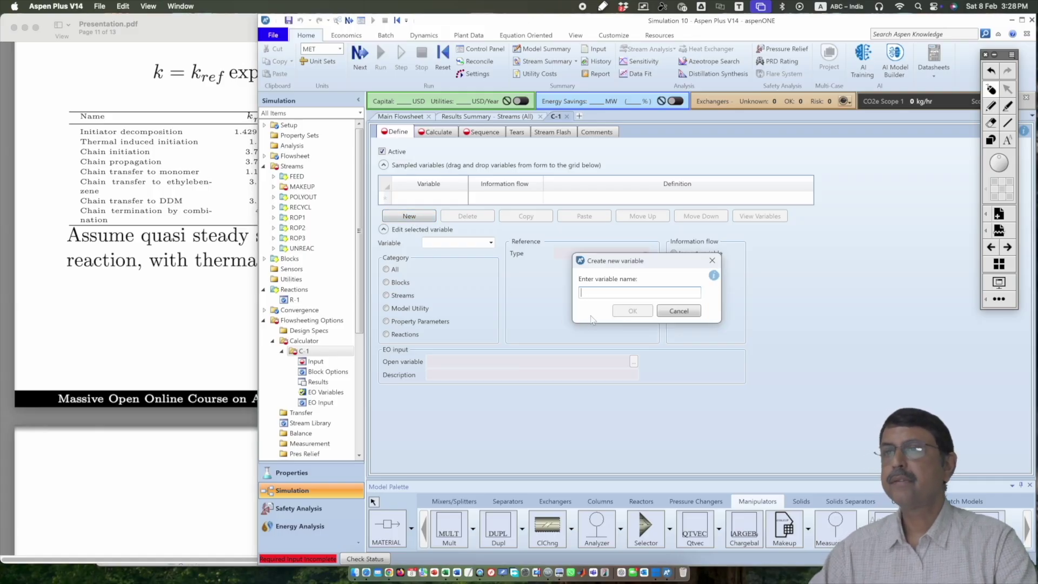
type("M")
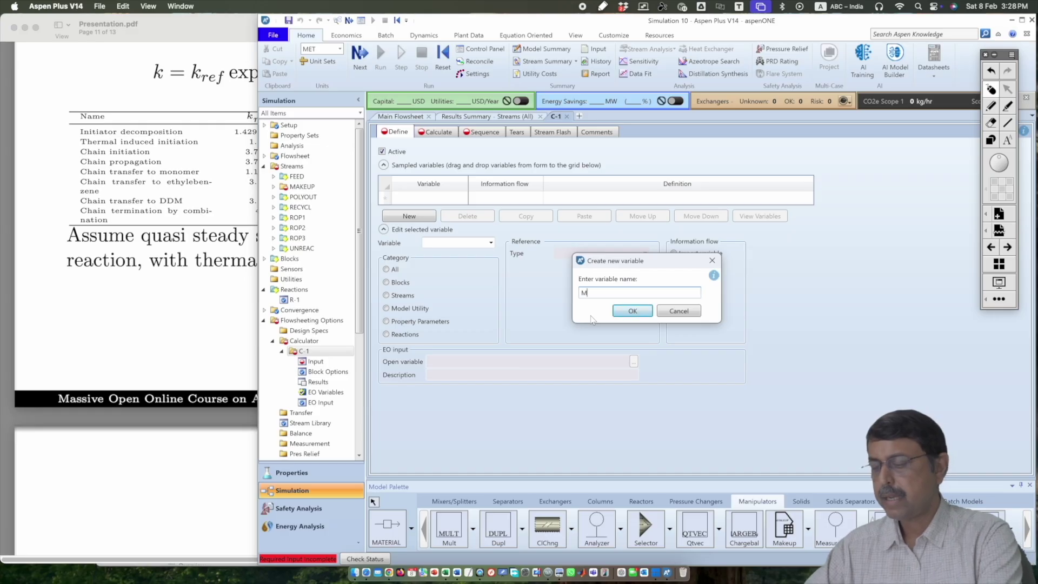
type("STY")
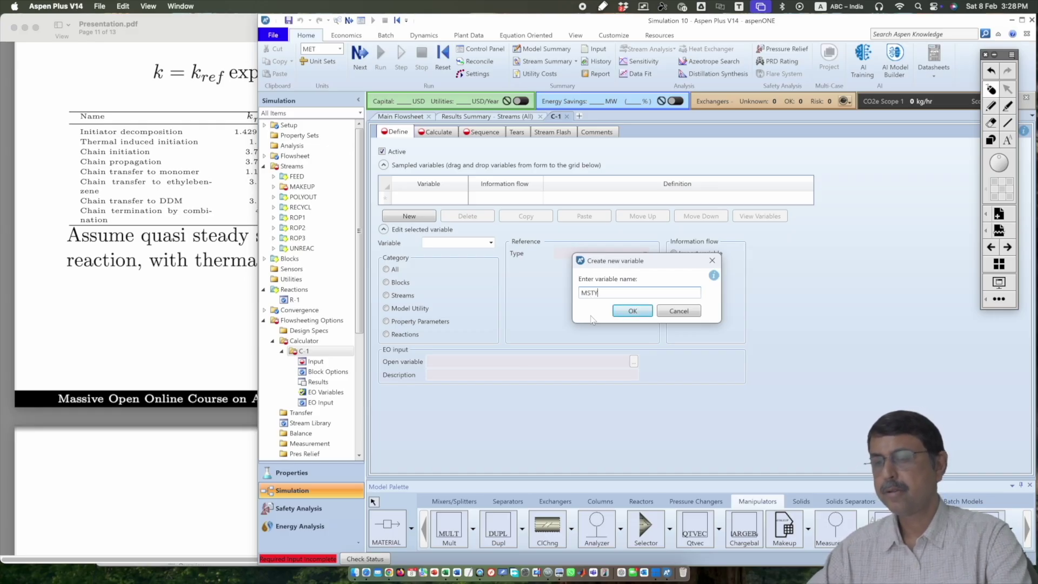
key("Return")
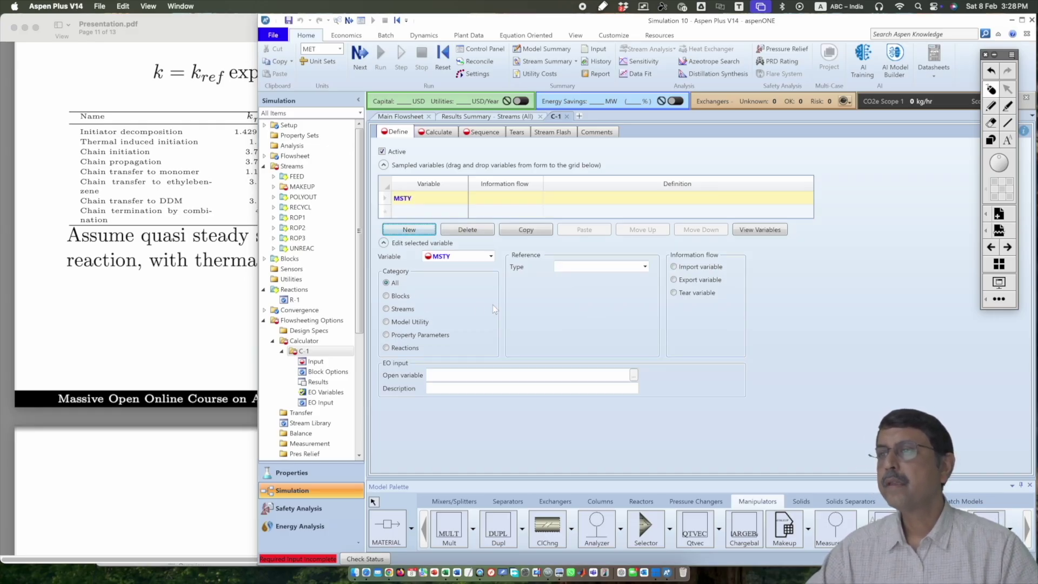
Define MSTY as the stream Mass-Flow of component STYRENE in stream MAKEUP.
left_click(387, 308)
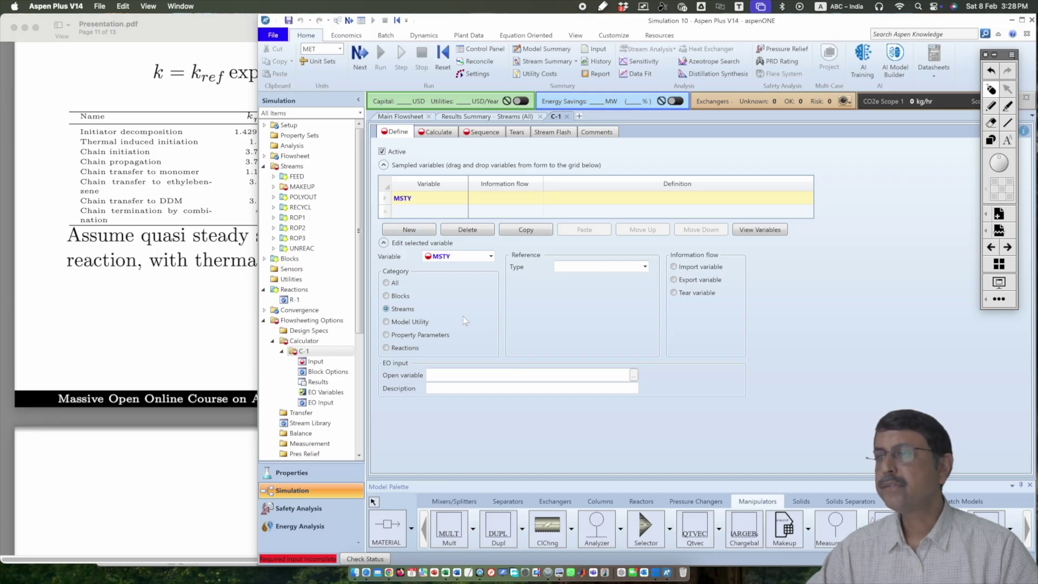
left_click(644, 267)
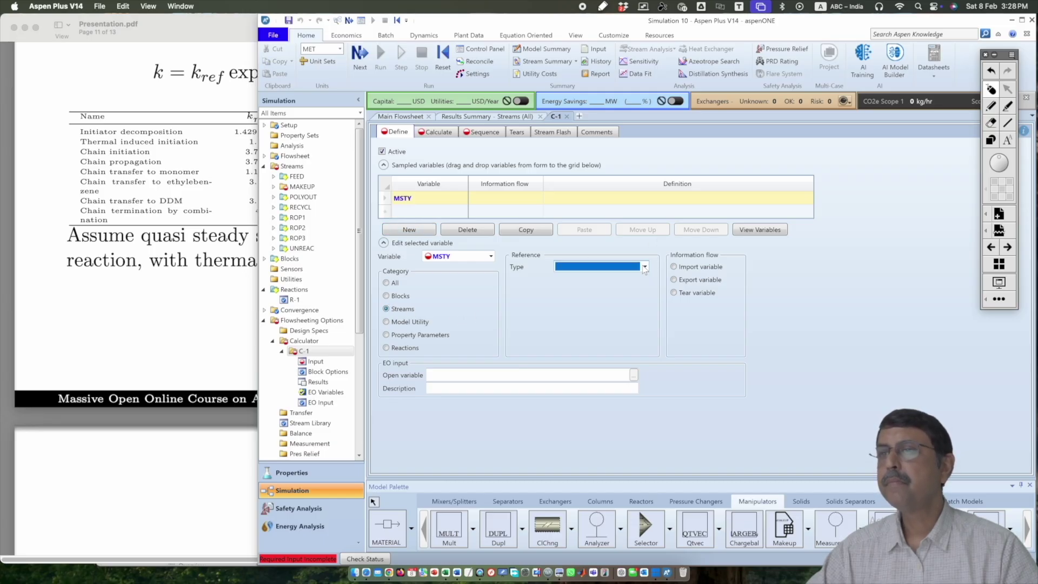
left_click(644, 268)
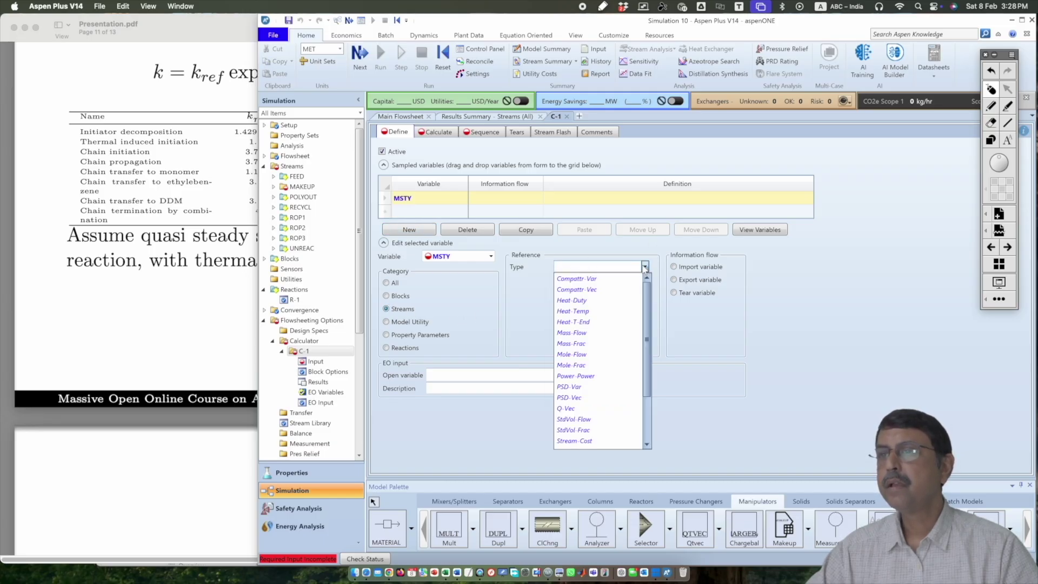
left_click(604, 337)
left_click(645, 280)
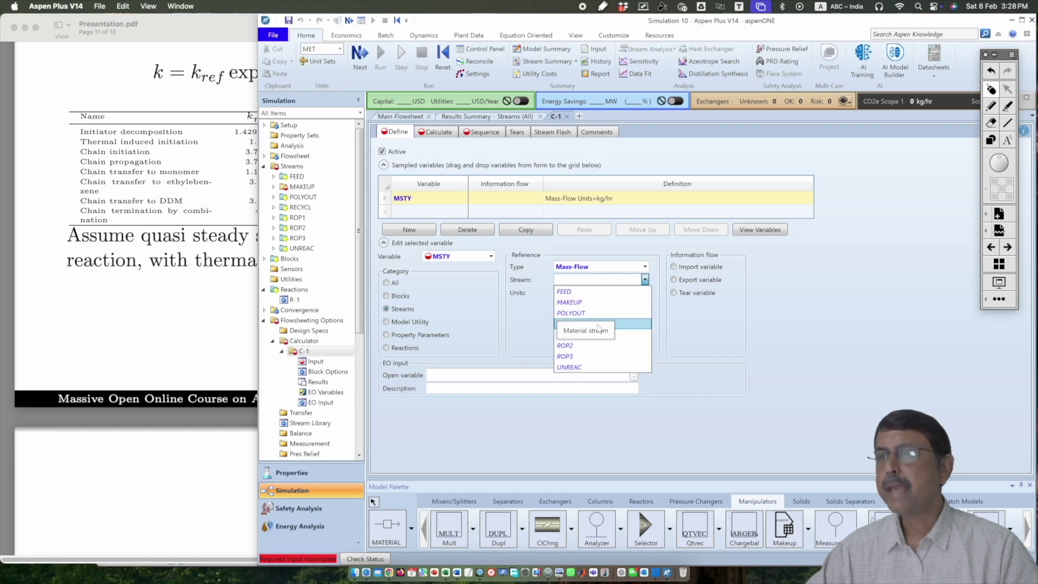
left_click(597, 302)
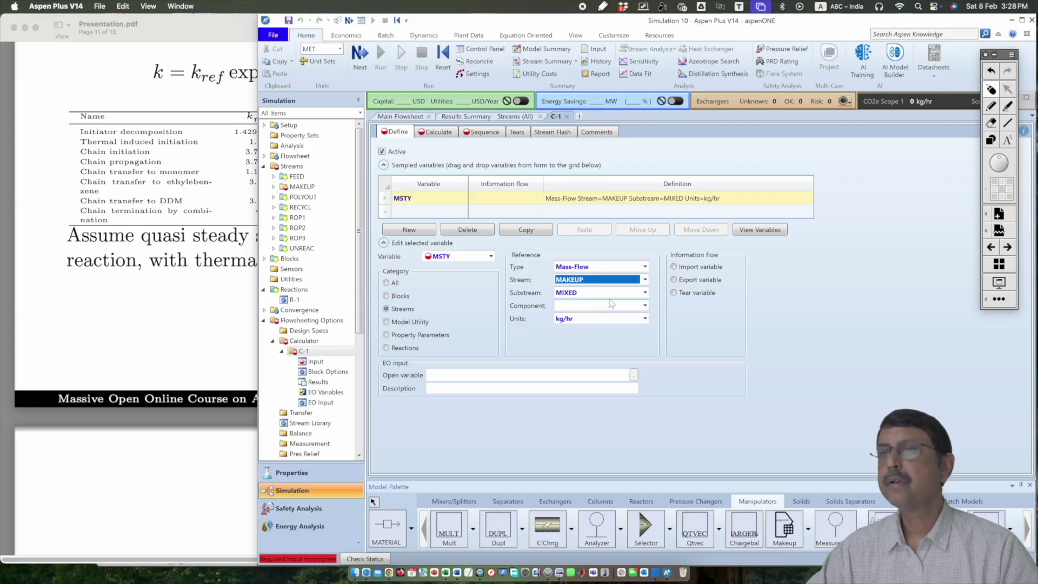
left_click(645, 306)
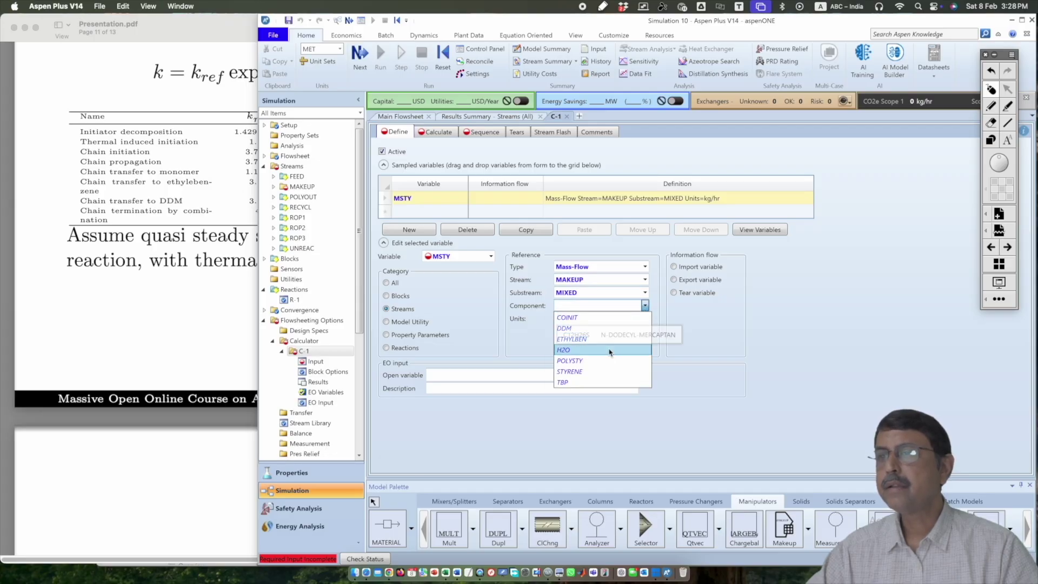
left_click(607, 378)
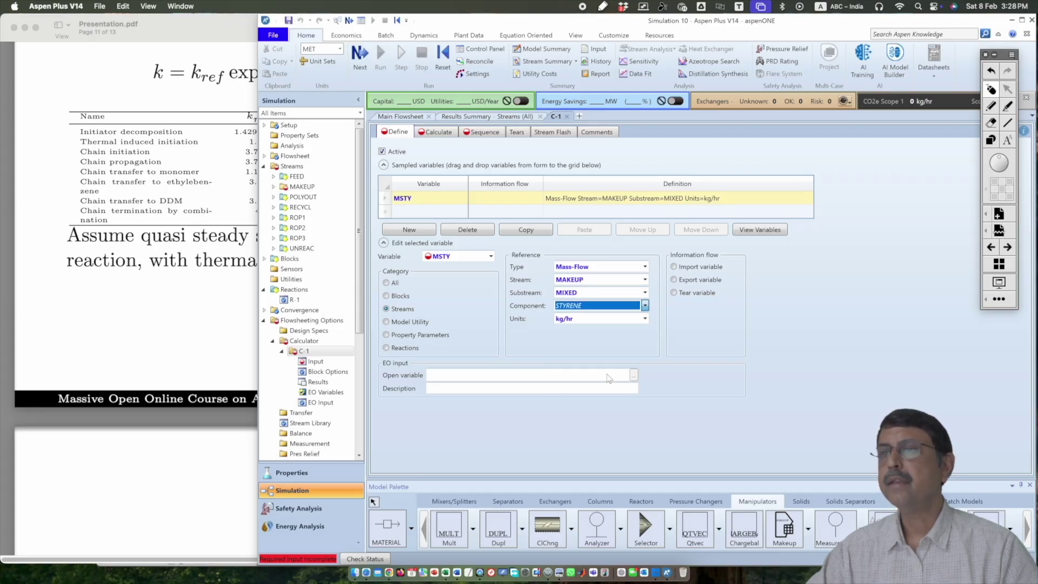
Create the variable MEB and define it as the Mass-Flow of component ETHYLBEN in stream MAKEUP.
left_click(406, 233)
type("MEB")
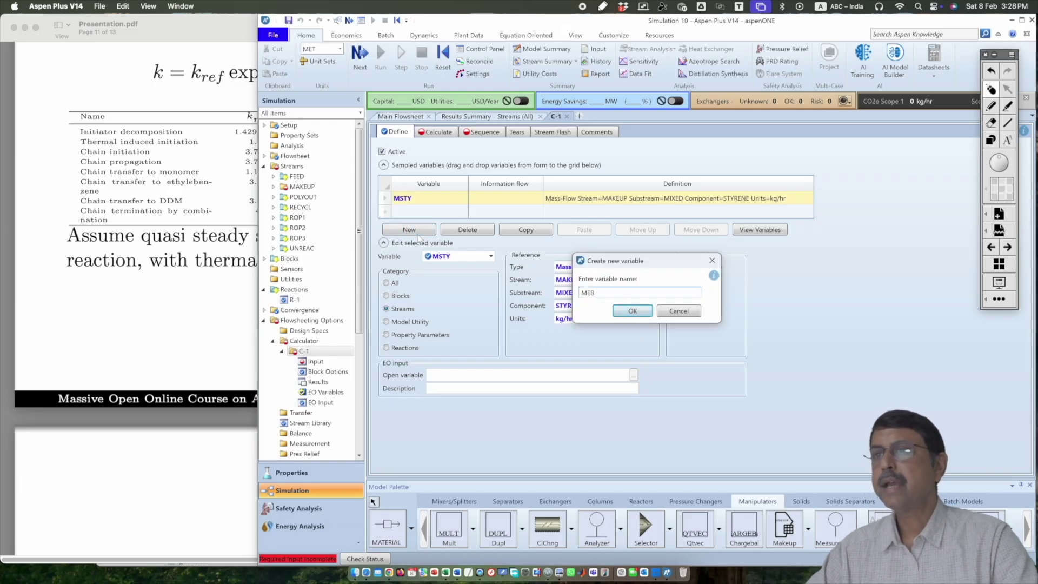
key("Escape")
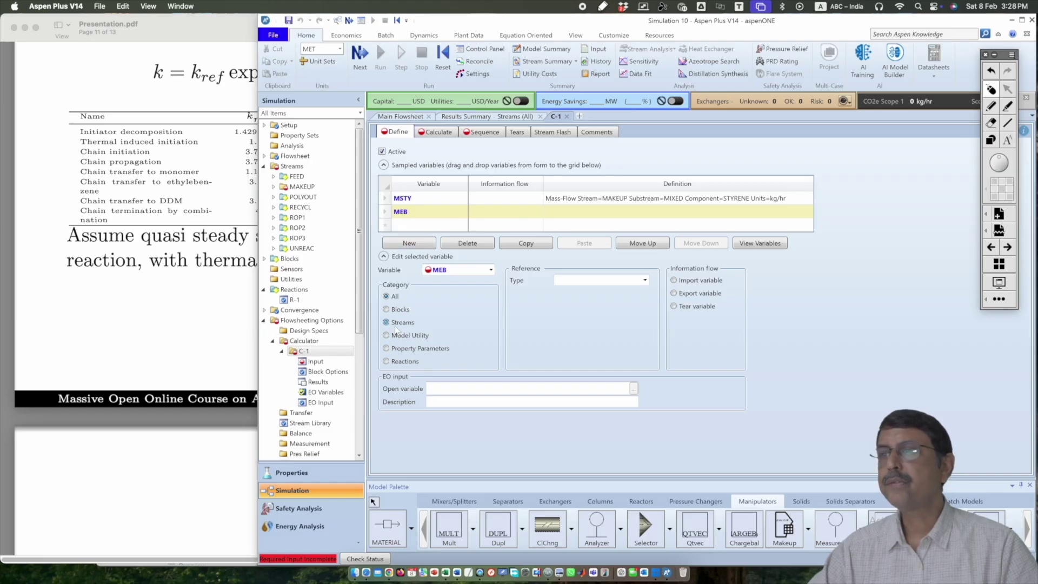
left_click(644, 280)
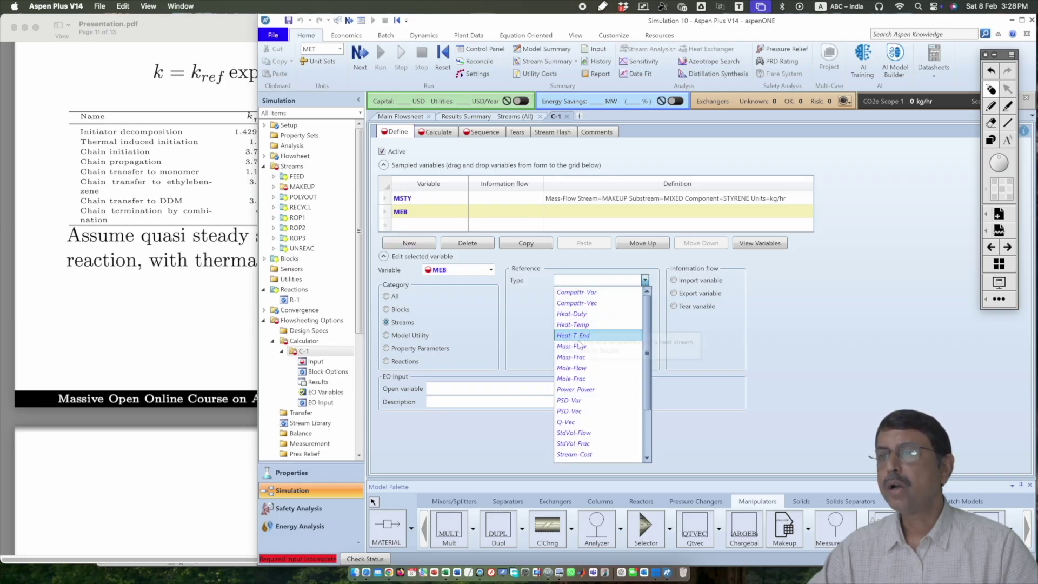
left_click(616, 352)
left_click(644, 293)
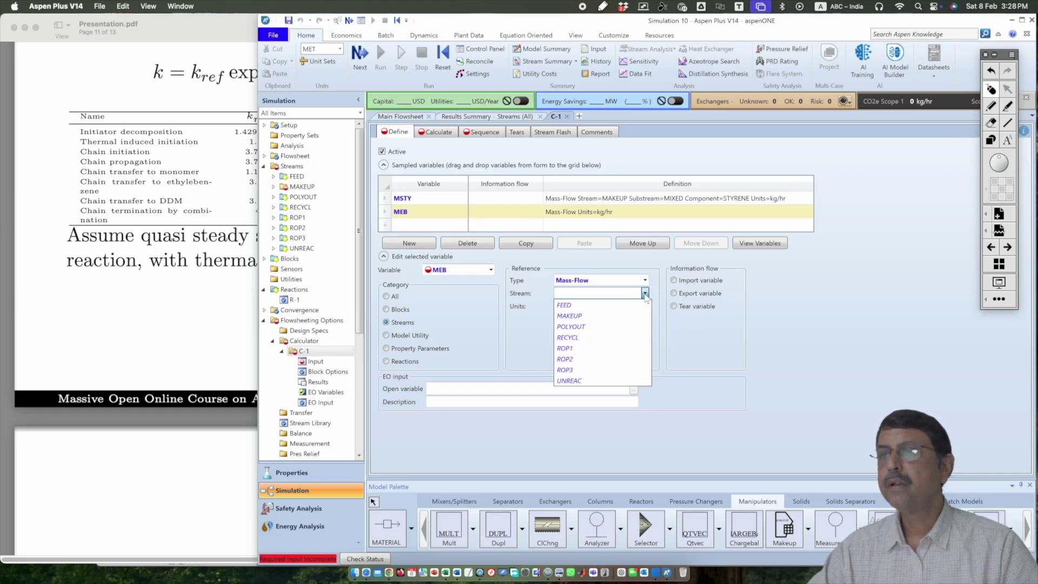
left_click(609, 319)
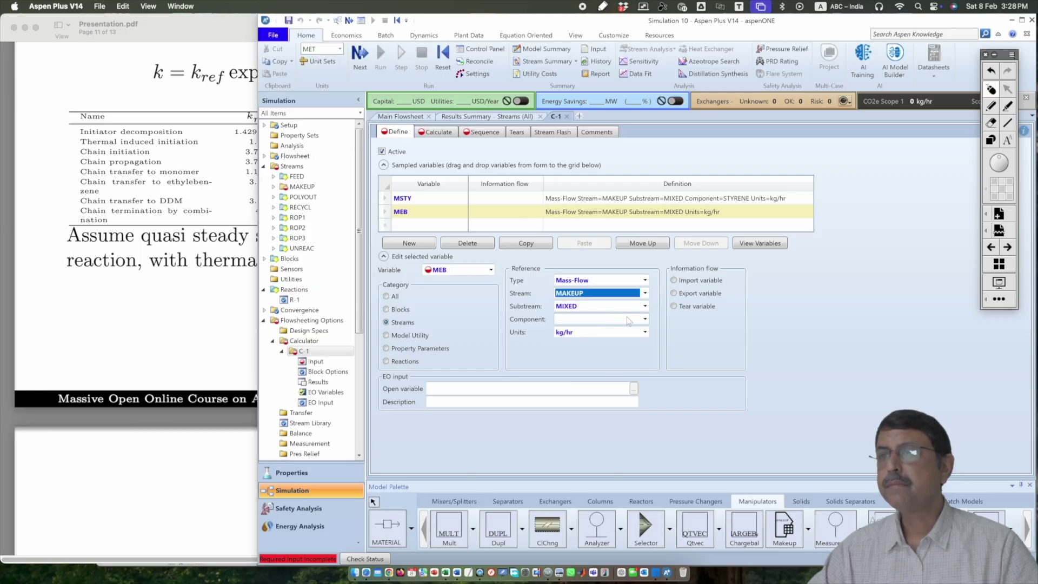
left_click(643, 320)
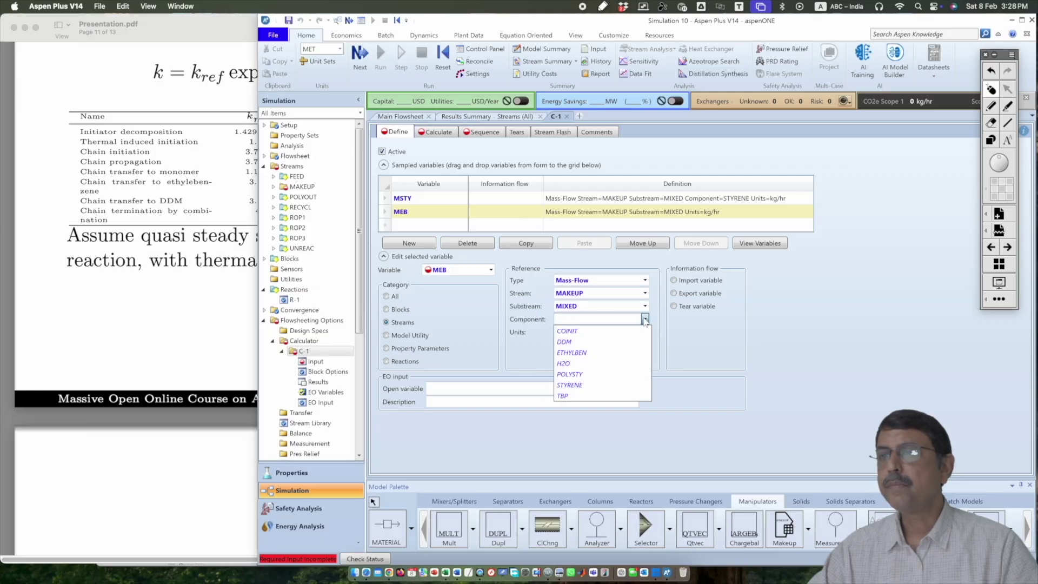
left_click(601, 352)
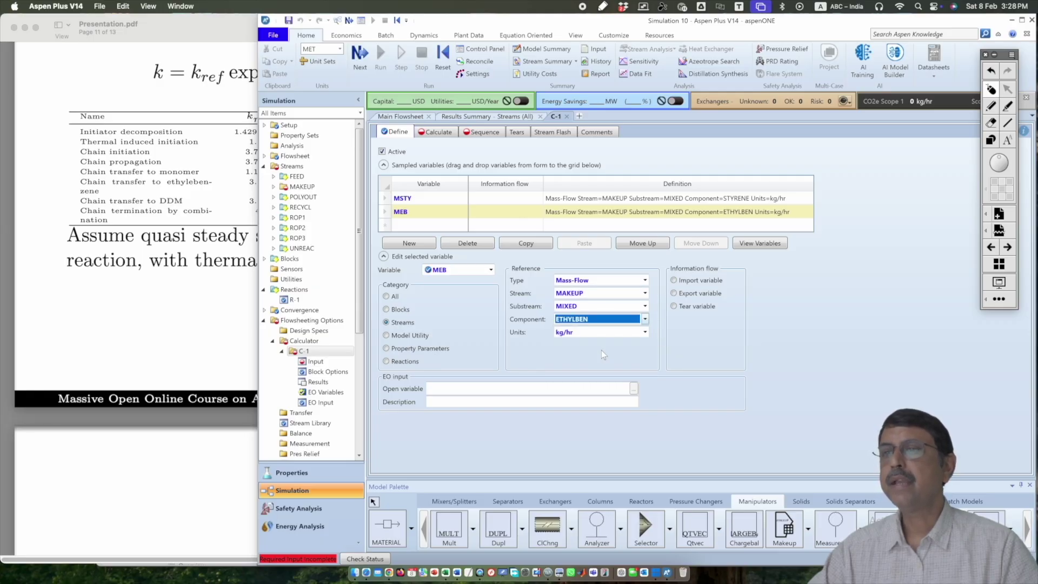
Create the variable MDDM and define it as the Mass-Flow of component DDM in stream MAKEUP.
left_click(409, 243)
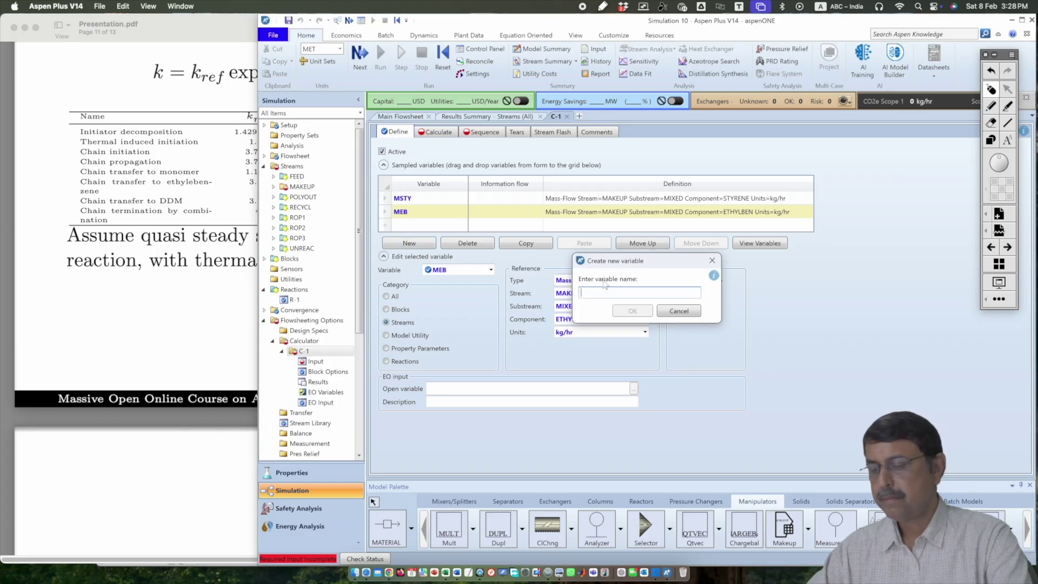
type("MDDM")
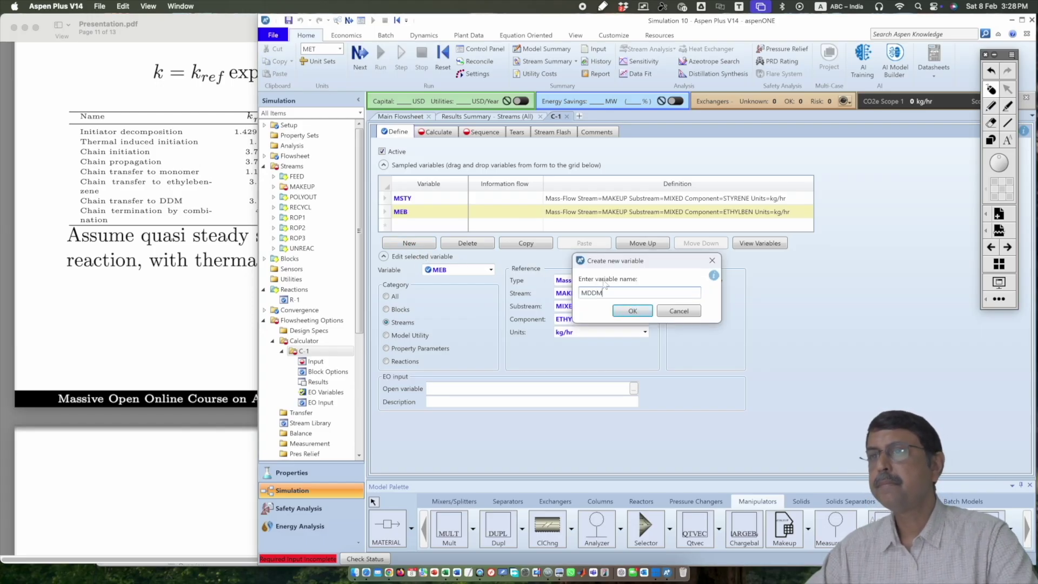
key("Return")
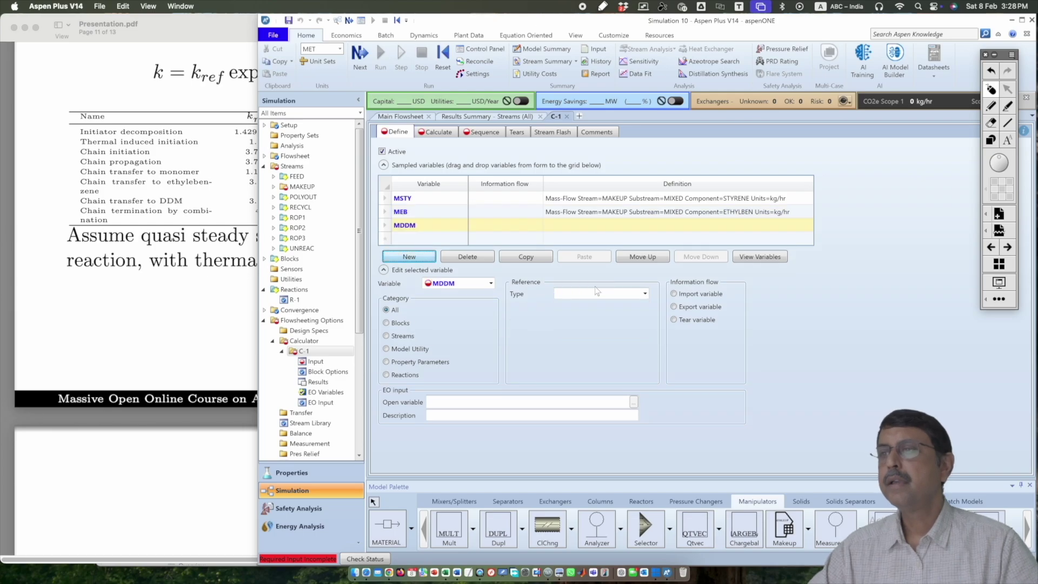
left_click(644, 294)
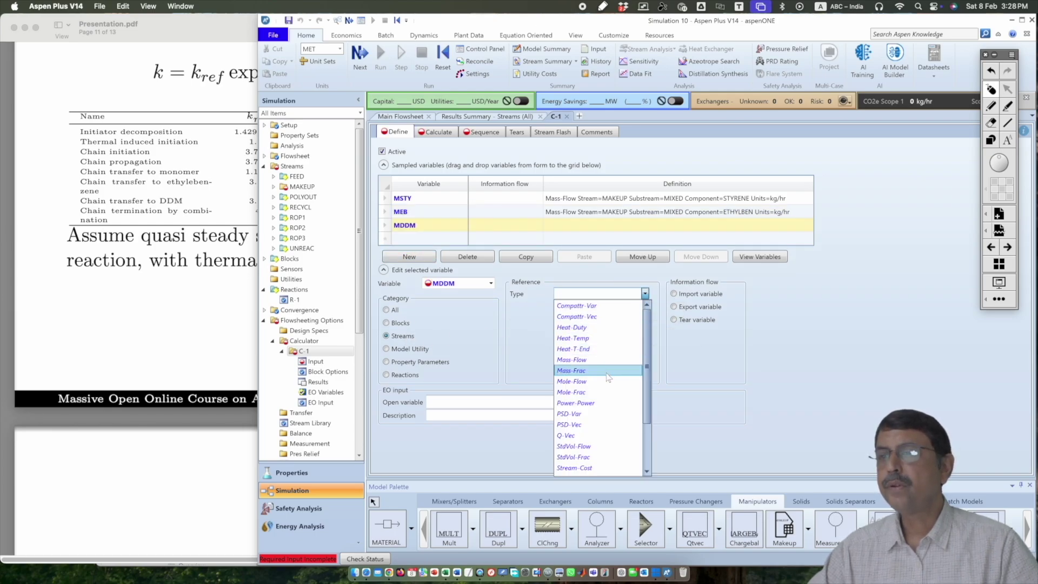
left_click(597, 359)
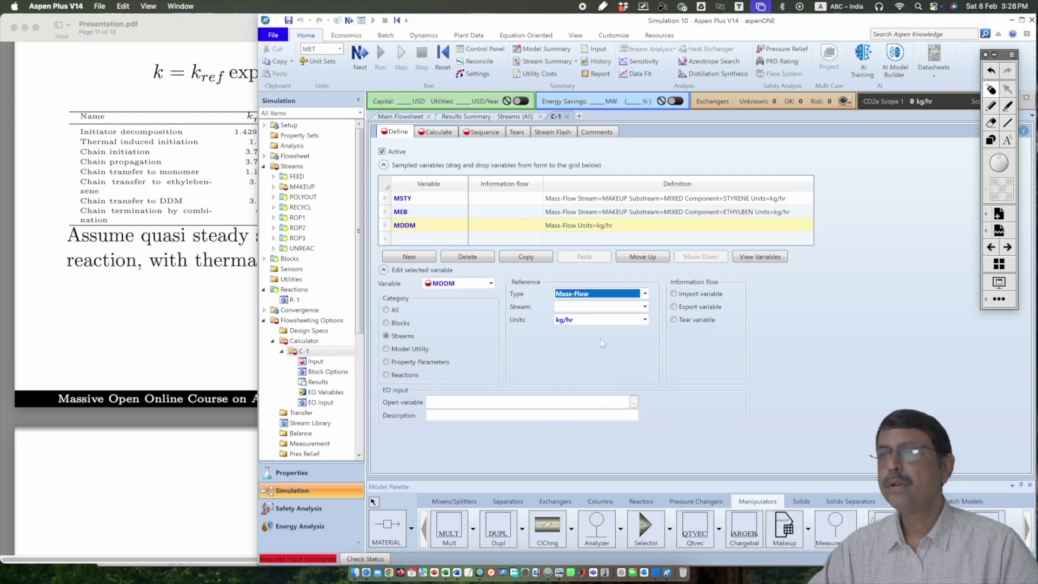
left_click(645, 307)
left_click(628, 337)
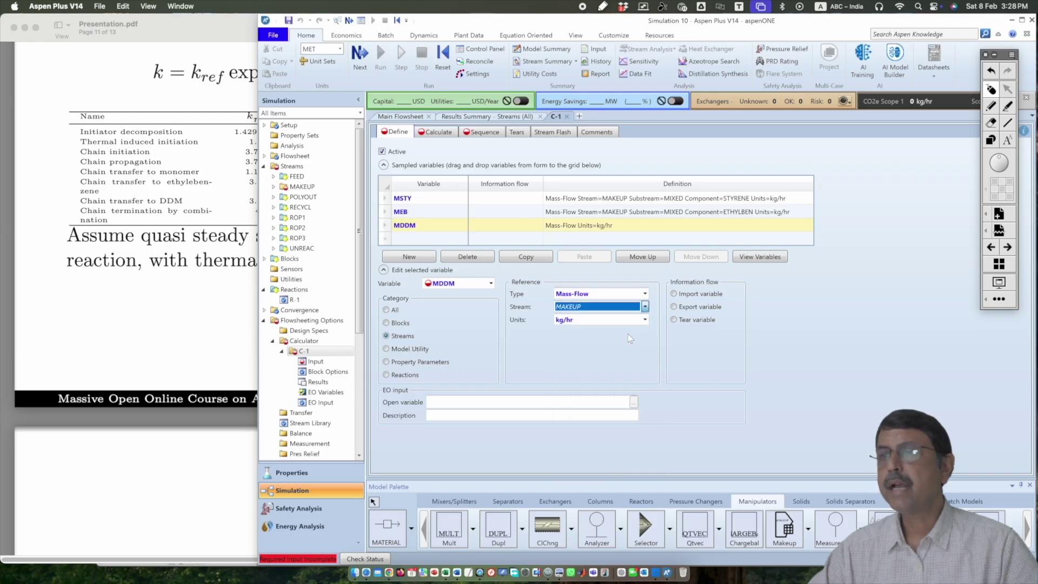
left_click(645, 334)
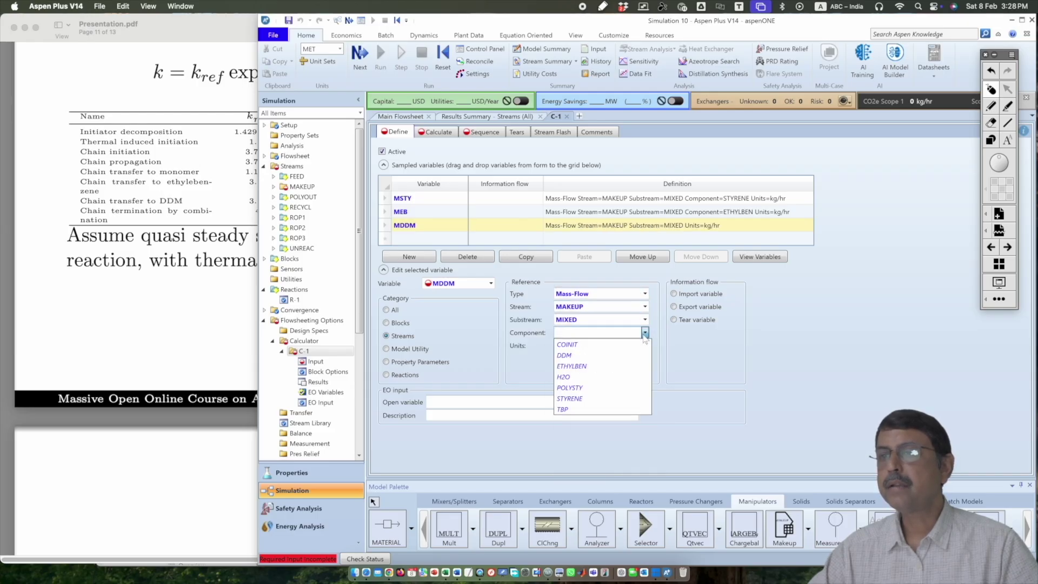
left_click(608, 356)
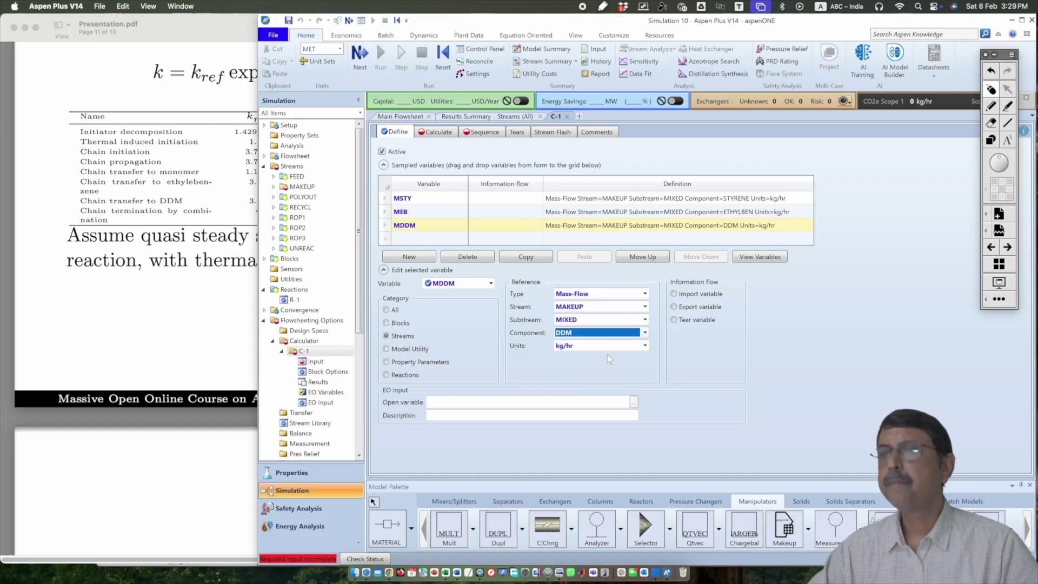
Create the variable MTBP, set its reference type to the stream Mass-Flow, and open the stream choice.
left_click(408, 256)
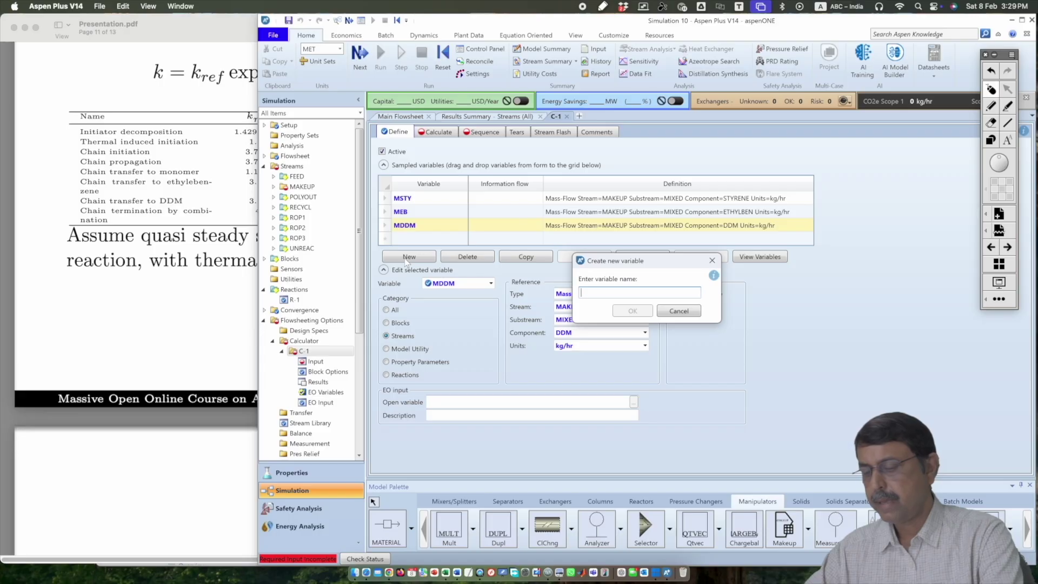
type("MTBP")
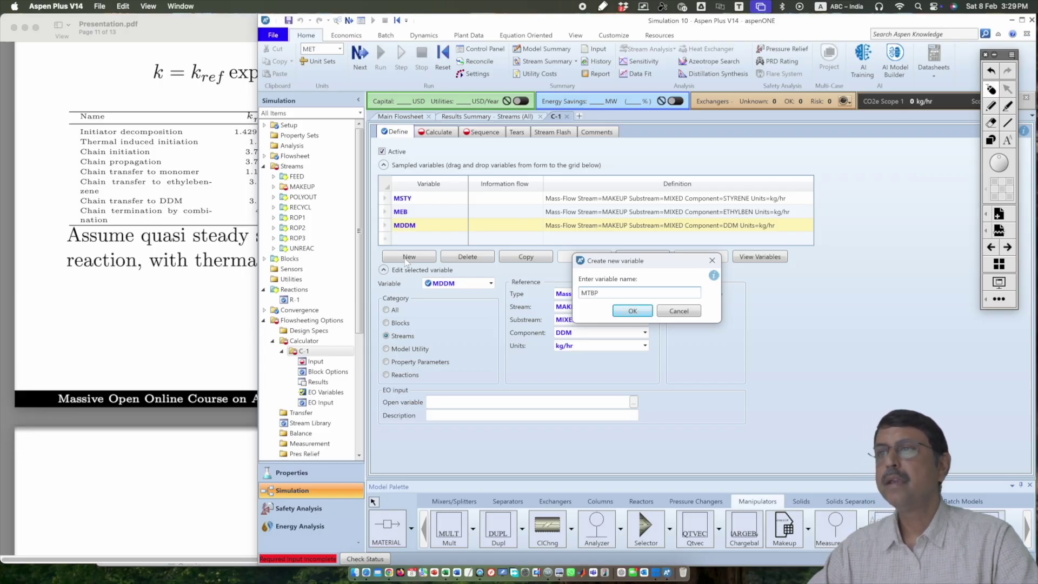
key("Return")
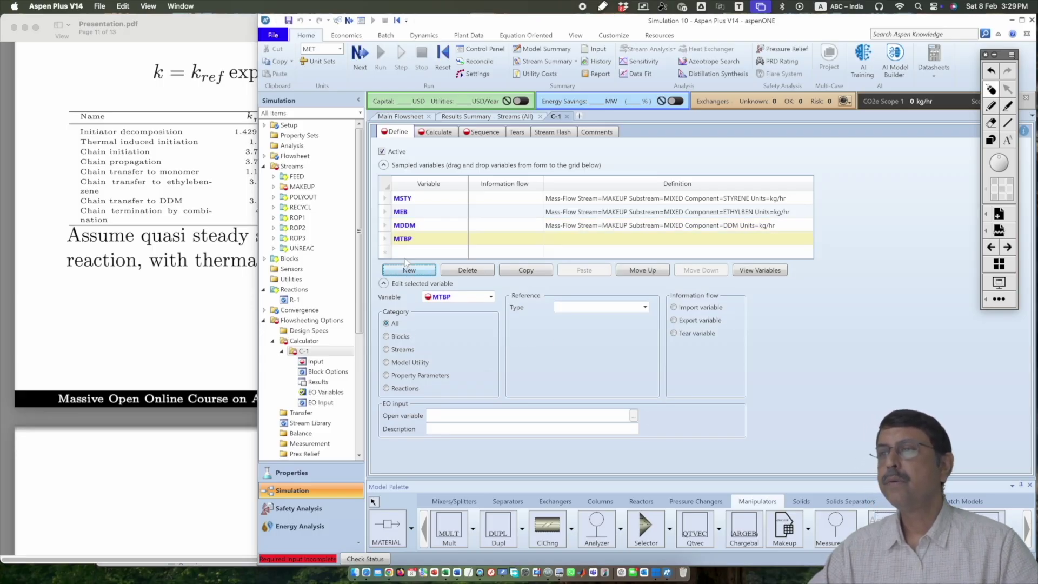
left_click(645, 307)
left_click(607, 376)
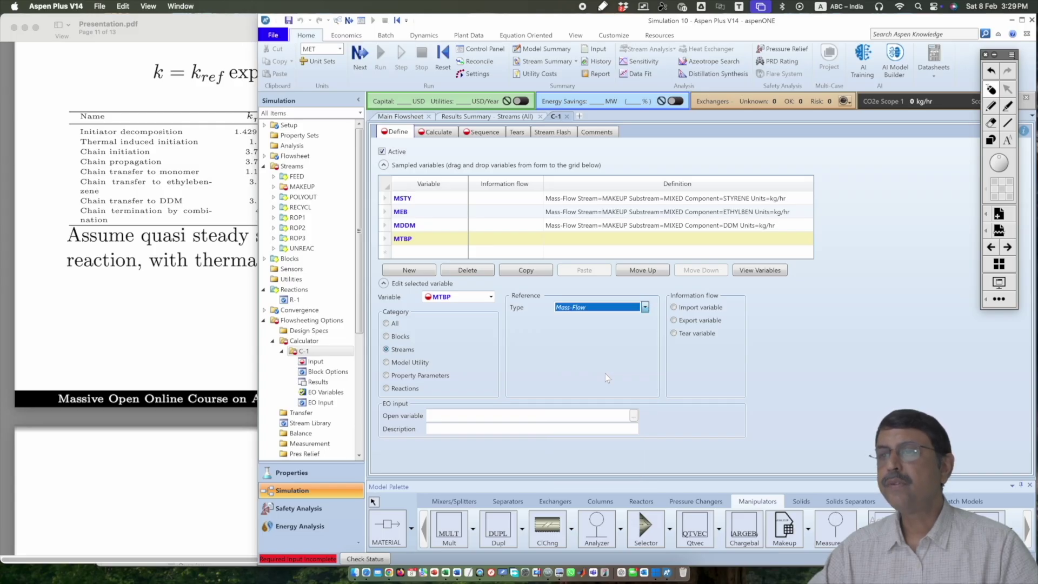
left_click(645, 320)
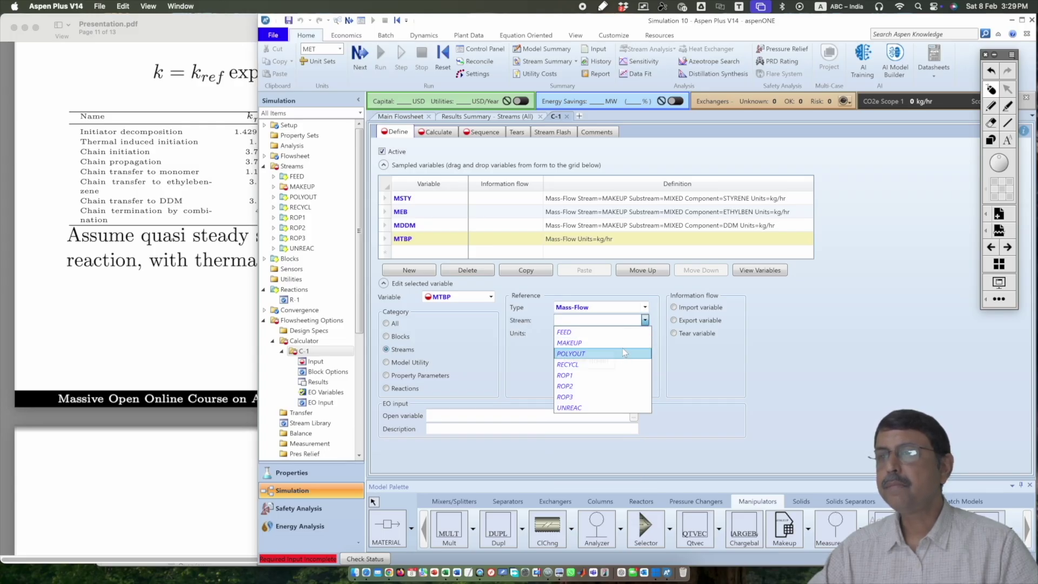
Reference the MTBP variable to the MAKEUP stream's TBP component mass flow.
left_click(621, 342)
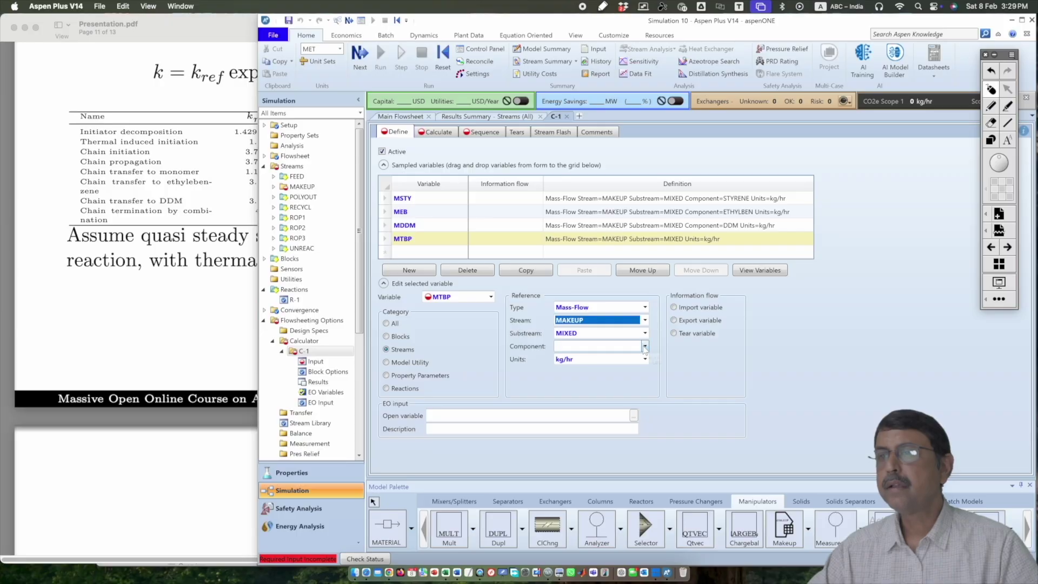
left_click(644, 347)
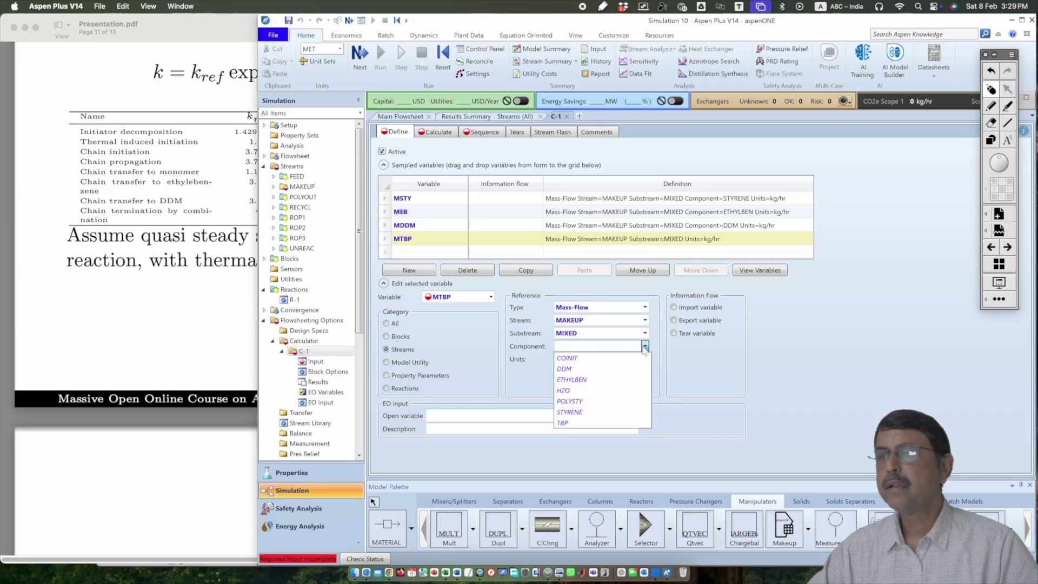
left_click(599, 422)
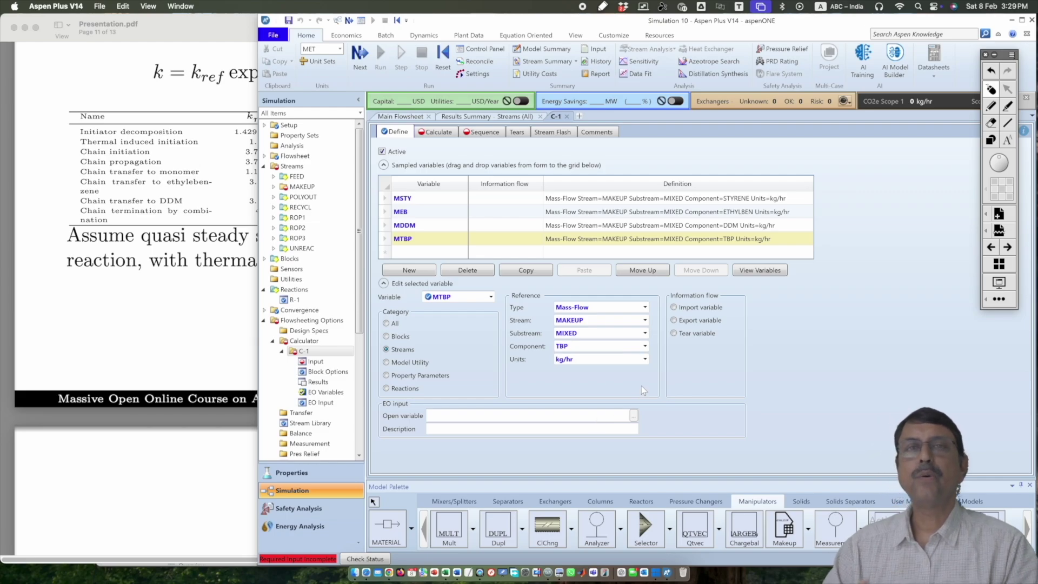
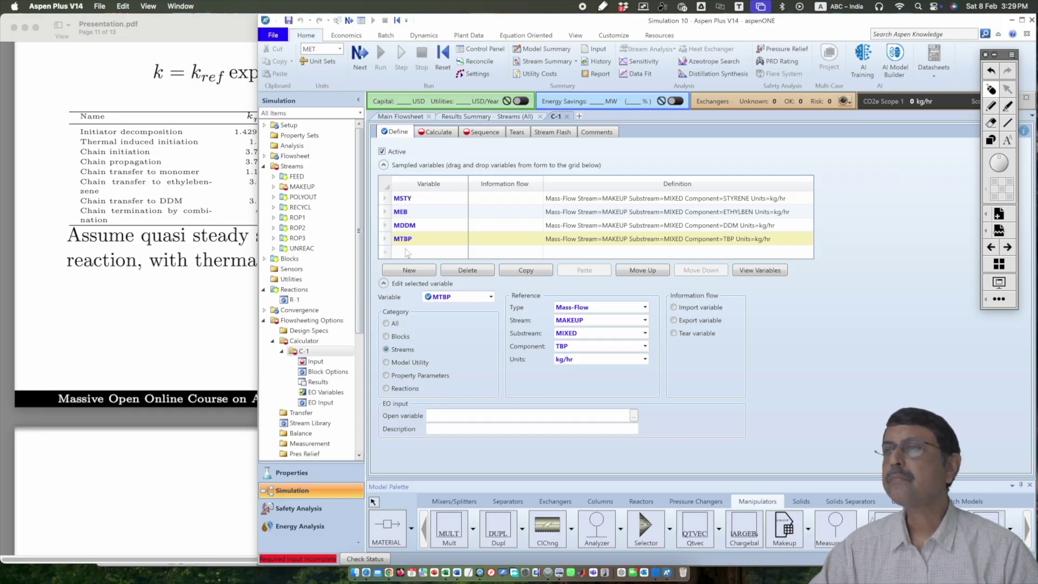
Create a calculator variable RSTY in the Streams category, defined as the Mass-Flow of STYRENE in the RECYCL stream.
left_click(408, 270)
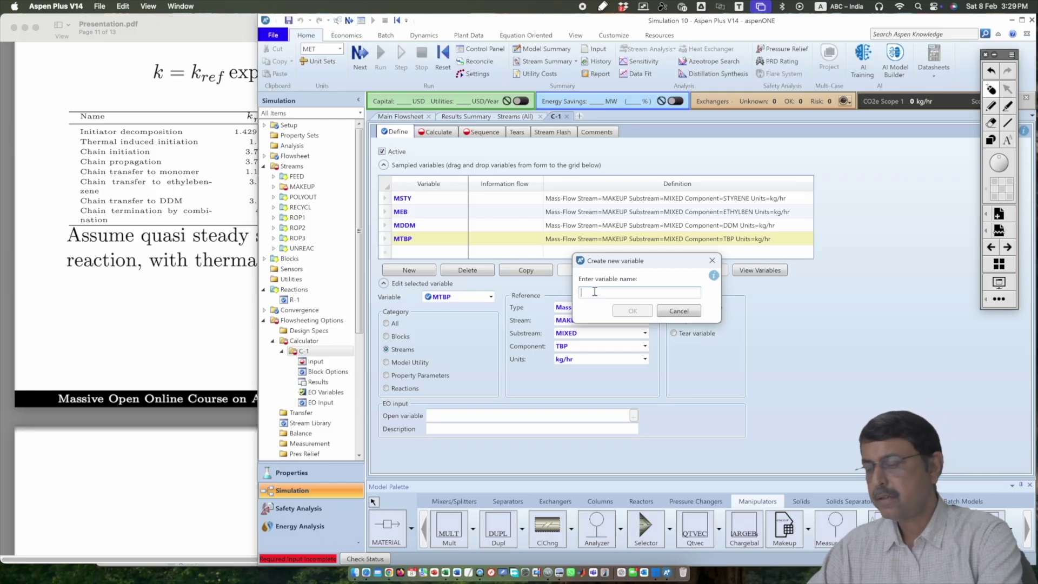
type("RST")
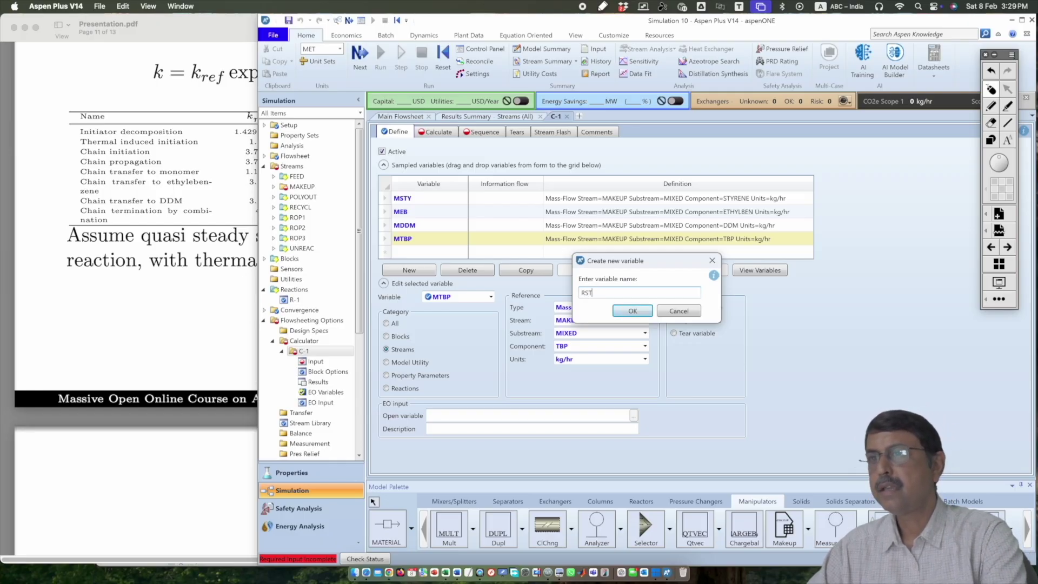
type("Y")
key("Return")
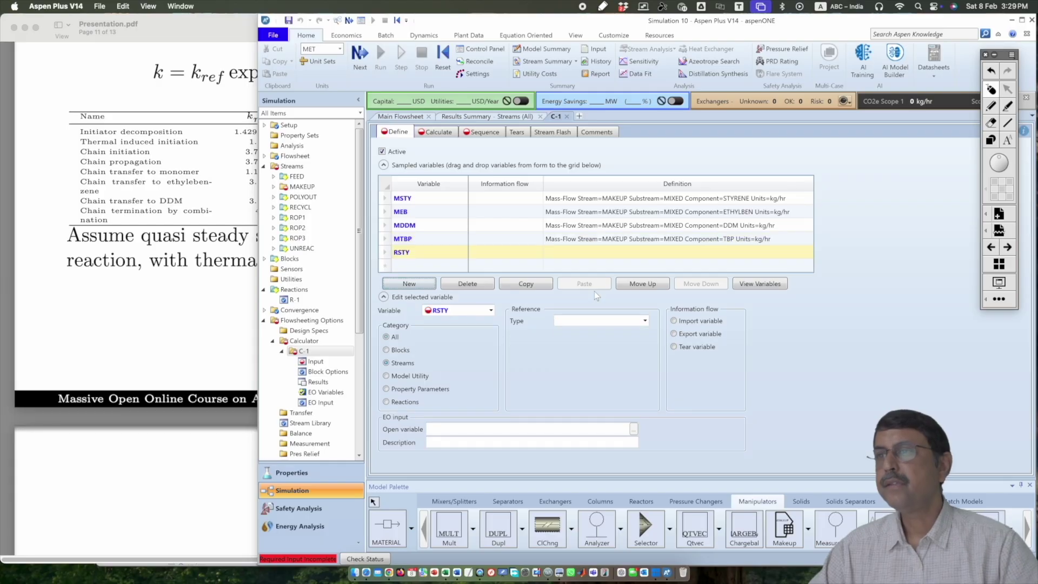
left_click(387, 363)
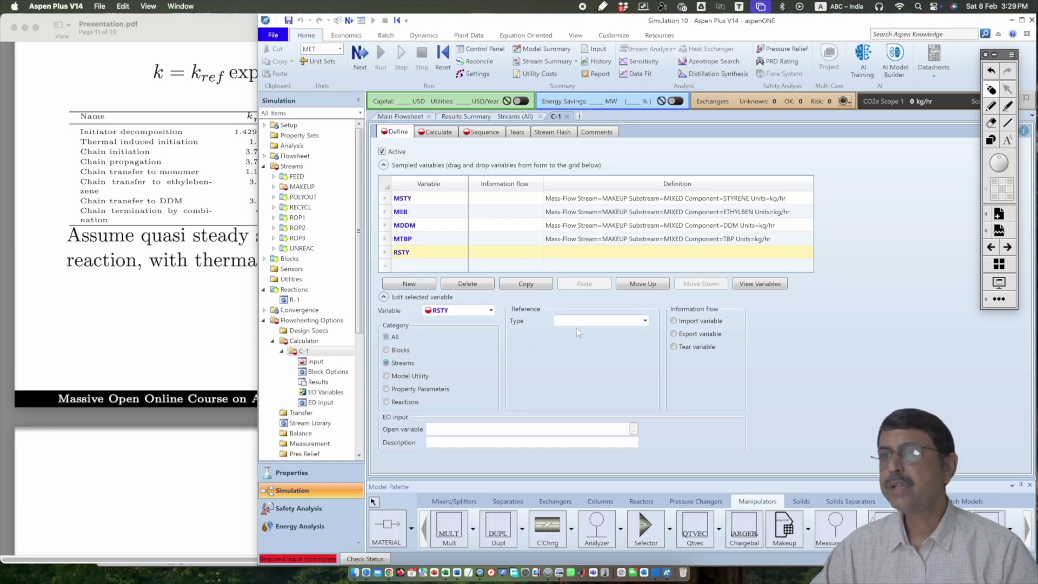
left_click(637, 323)
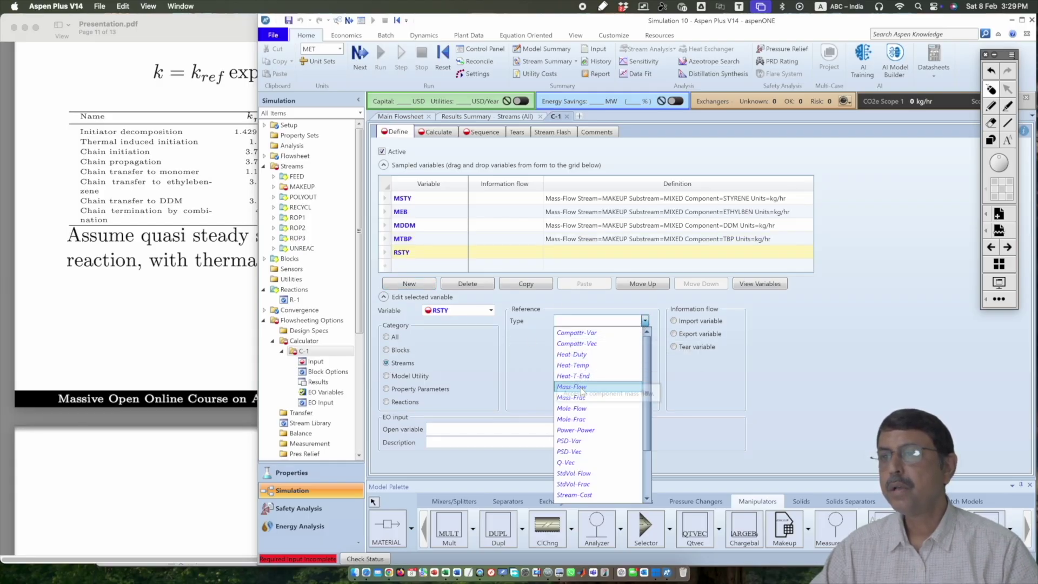
left_click(629, 393)
left_click(645, 335)
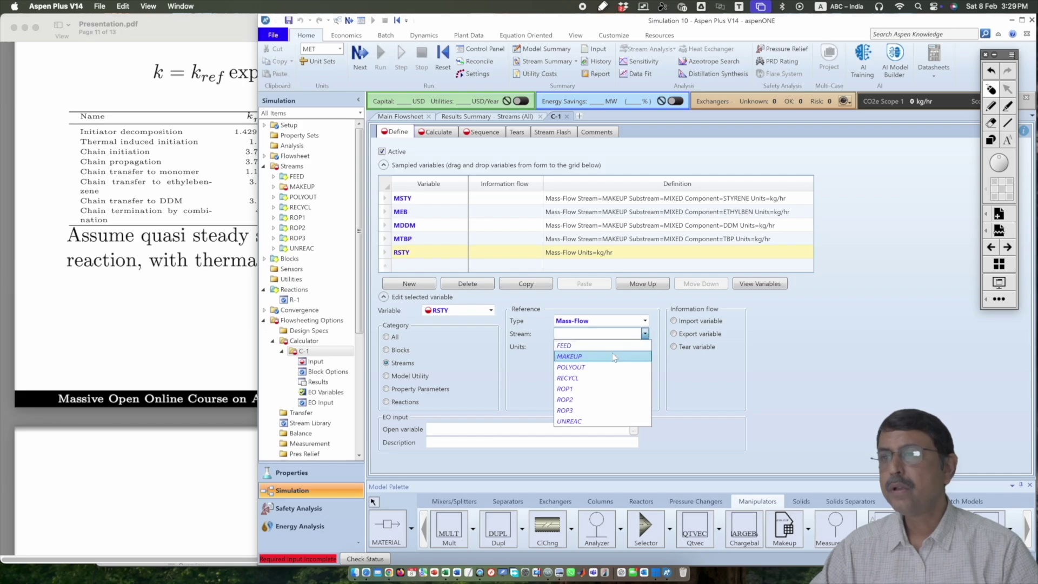
left_click(605, 378)
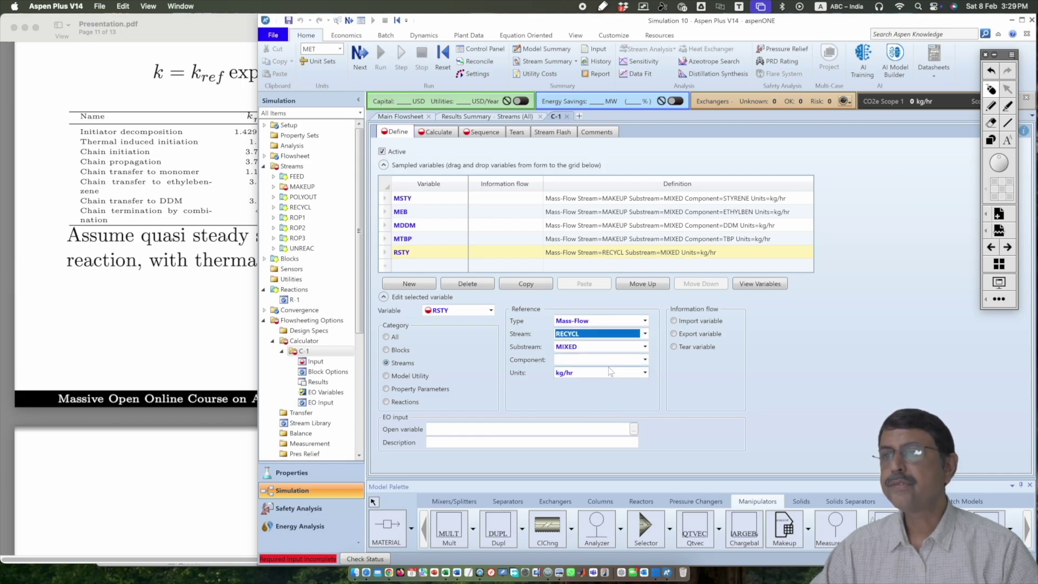
left_click(645, 360)
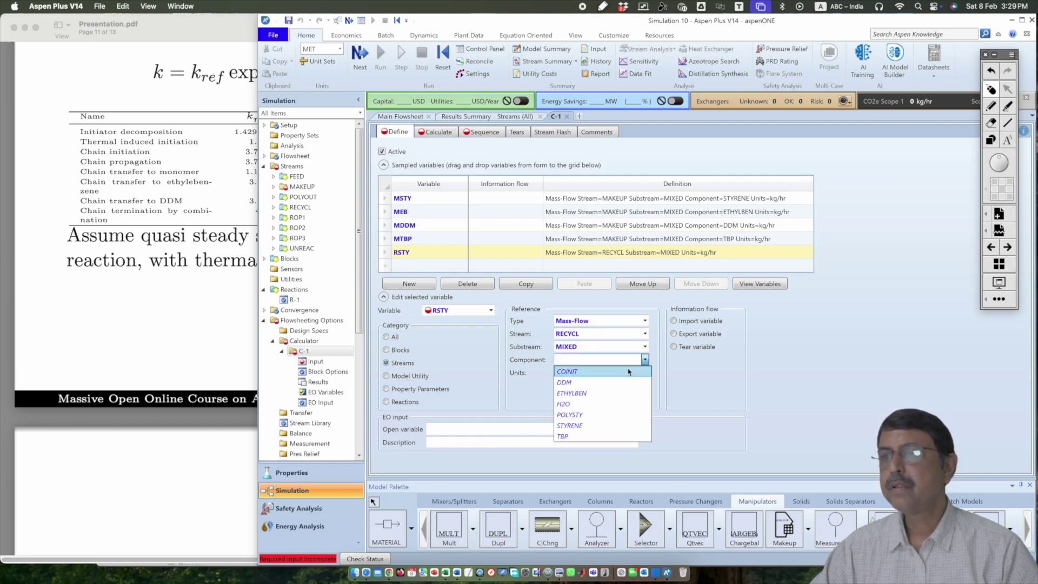
left_click(613, 427)
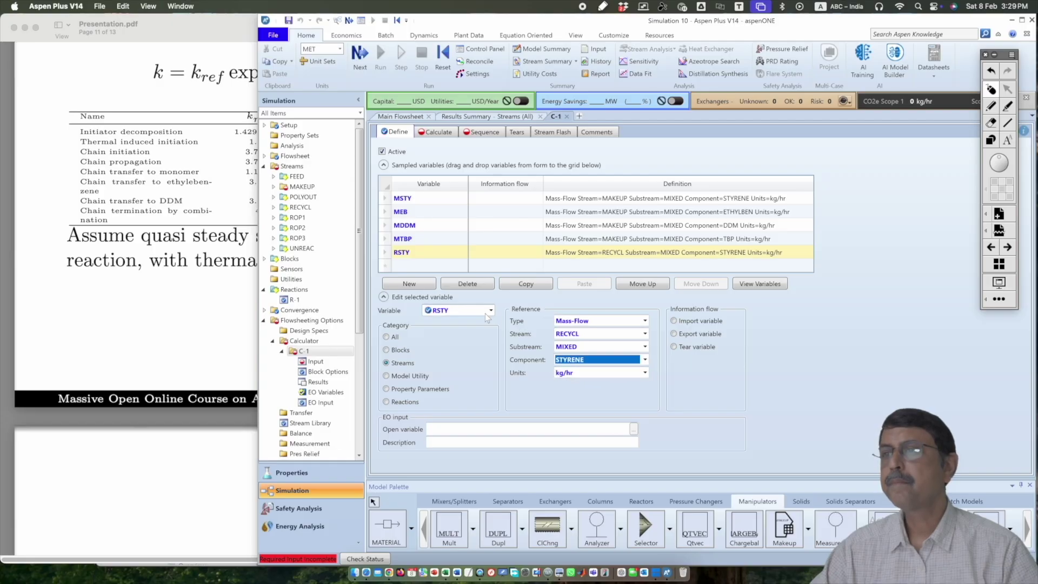
Create a calculator variable REB in the Streams category, defined as the Mass-Flow of ETHYLBEN in the RECYCL stream.
left_click(420, 285)
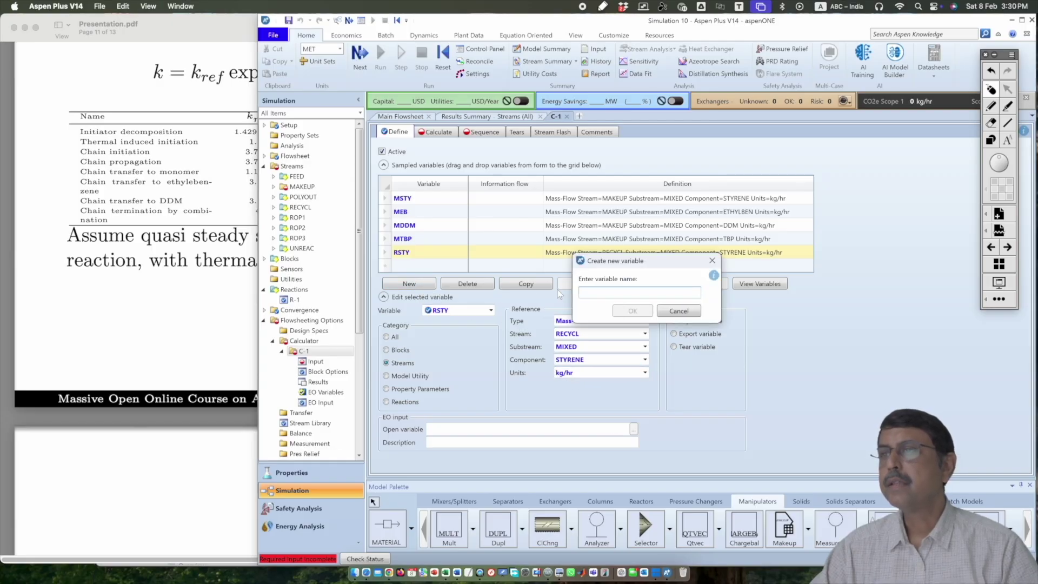
type("REB")
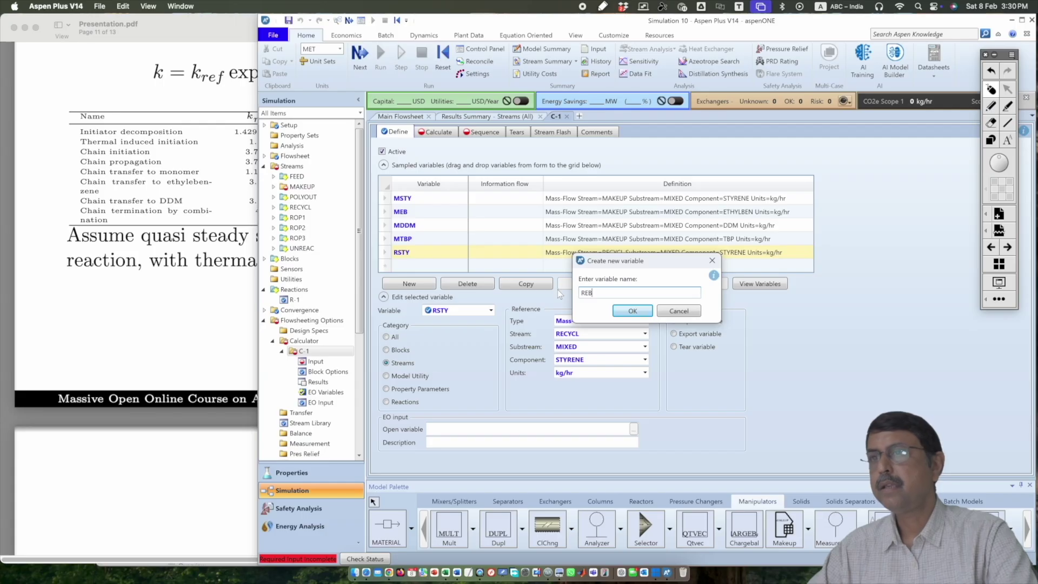
key("Return")
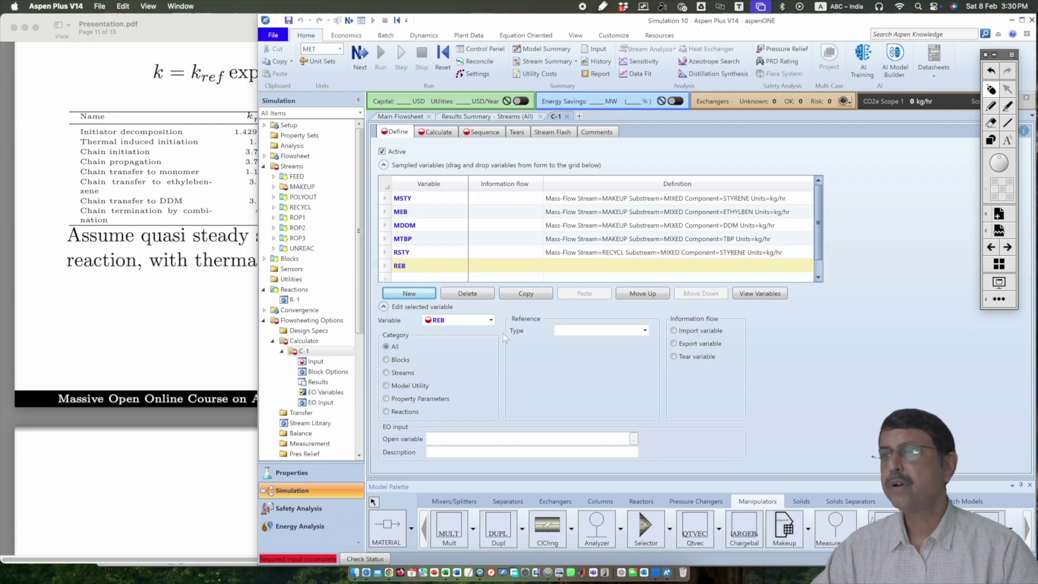
left_click(386, 373)
left_click(645, 330)
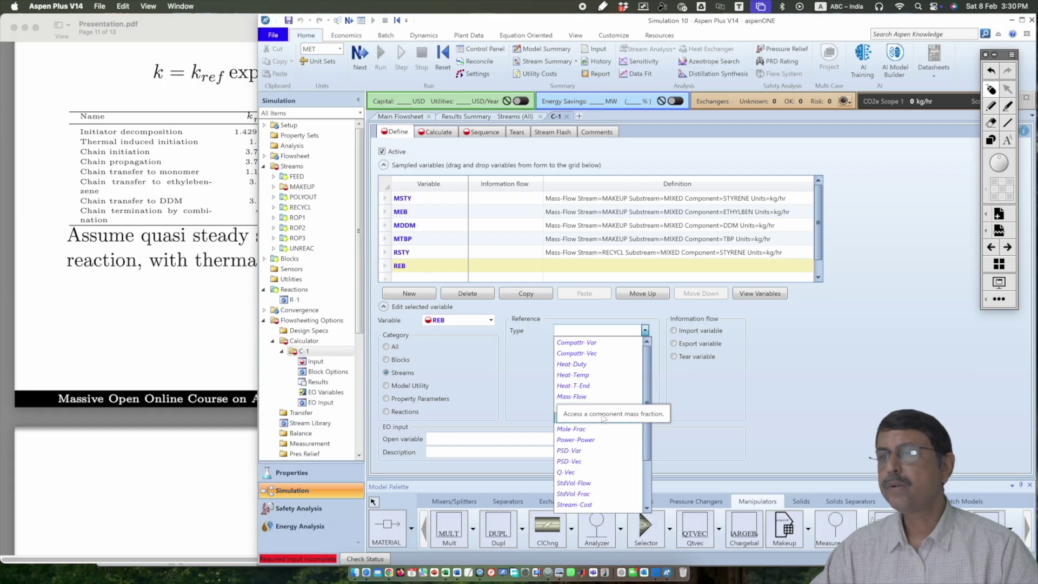
left_click(609, 395)
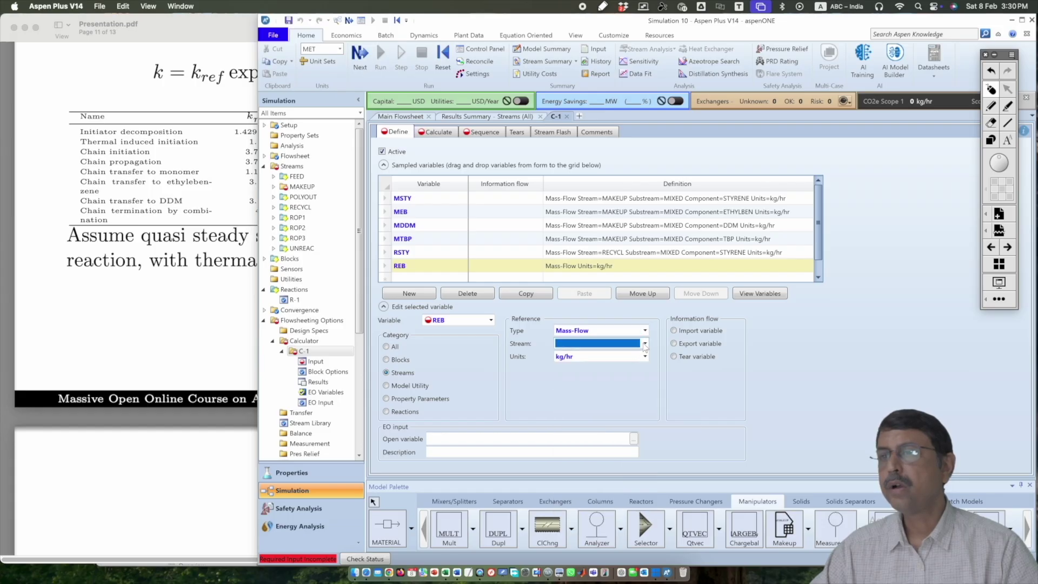
left_click(645, 343)
left_click(608, 387)
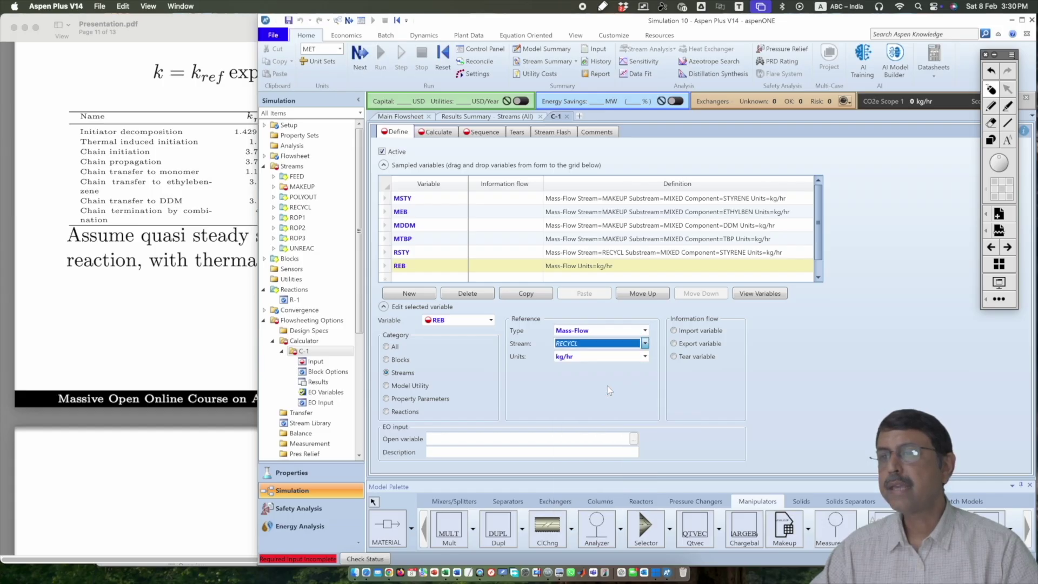
left_click(645, 369)
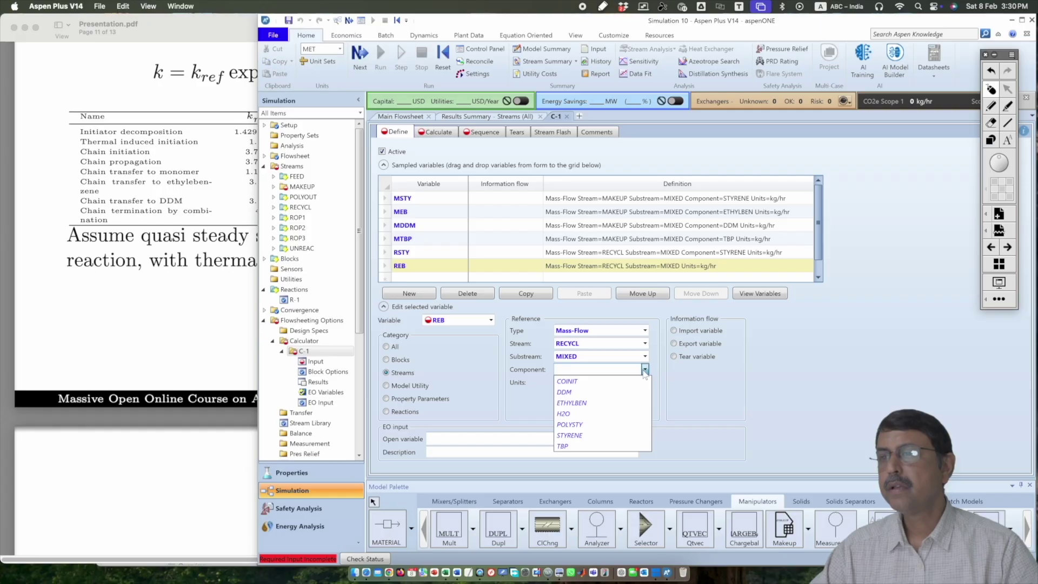
left_click(583, 403)
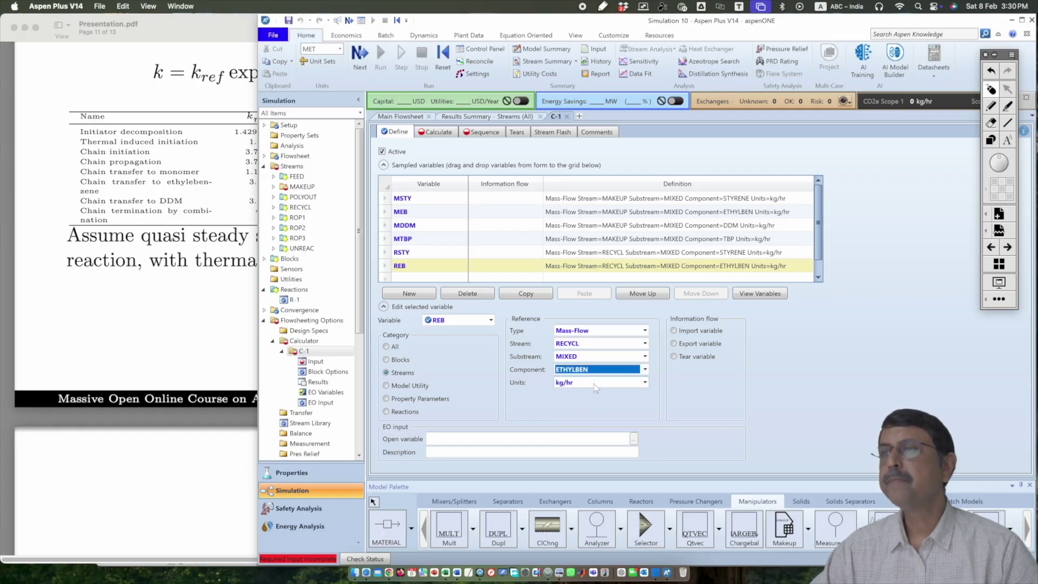
Create a calculator variable RDDM in the Streams category, defined as the Mass-Flow of DDM in the RECYCL stream.
left_click(412, 294)
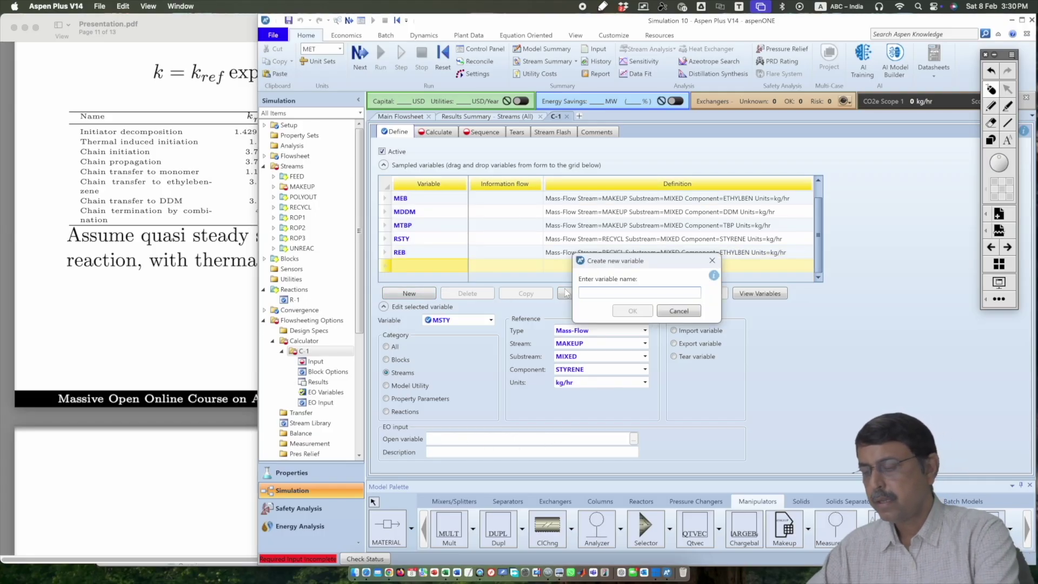
type("RDDM")
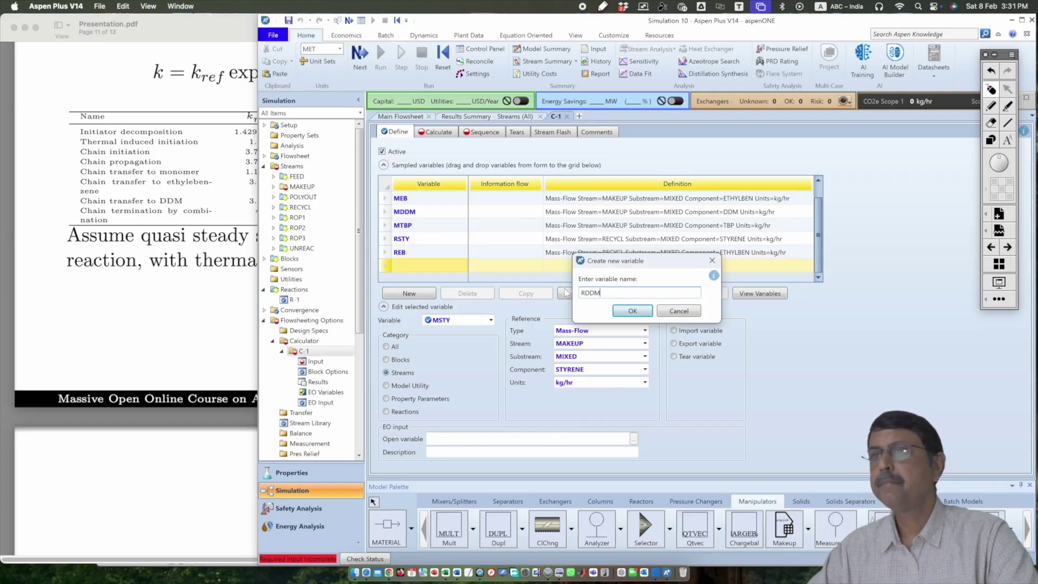
key("Return")
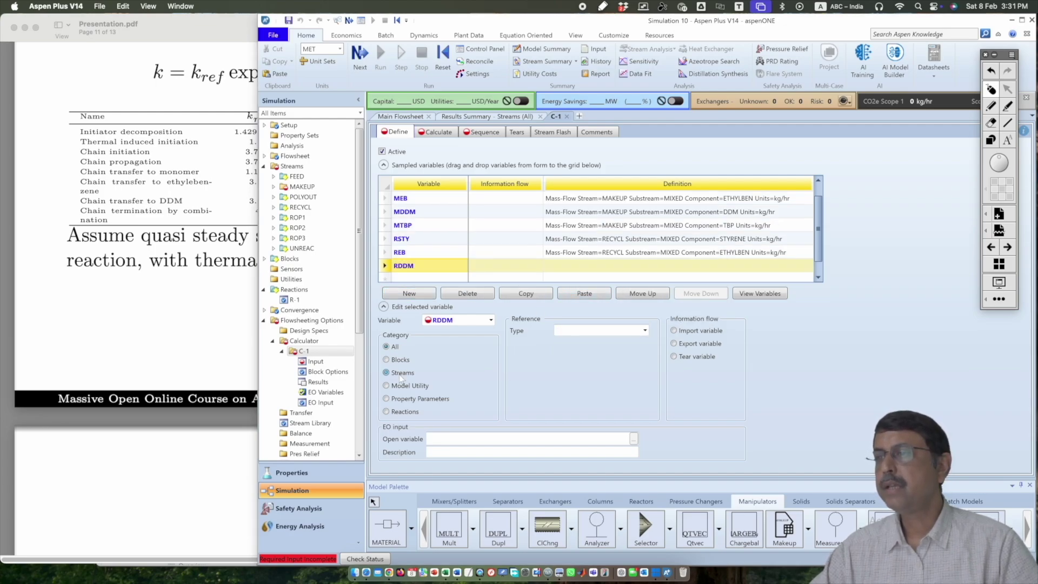
left_click(627, 331)
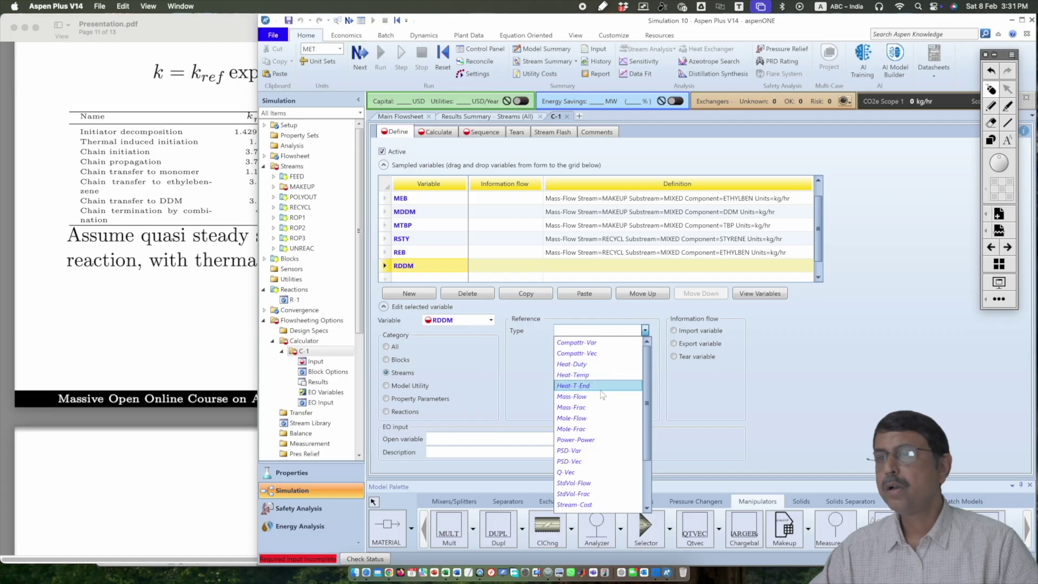
left_click(600, 397)
left_click(645, 344)
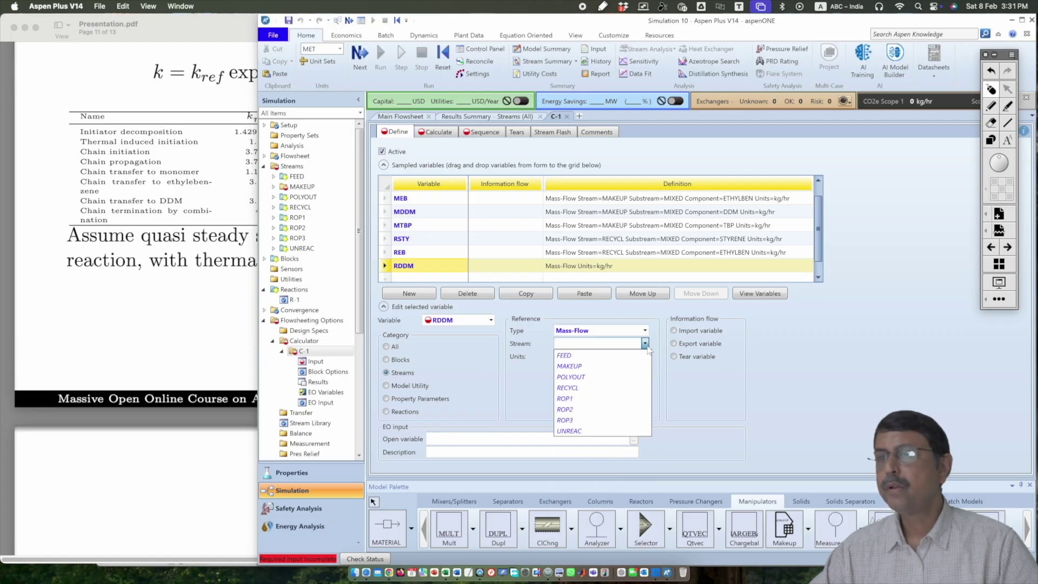
left_click(618, 390)
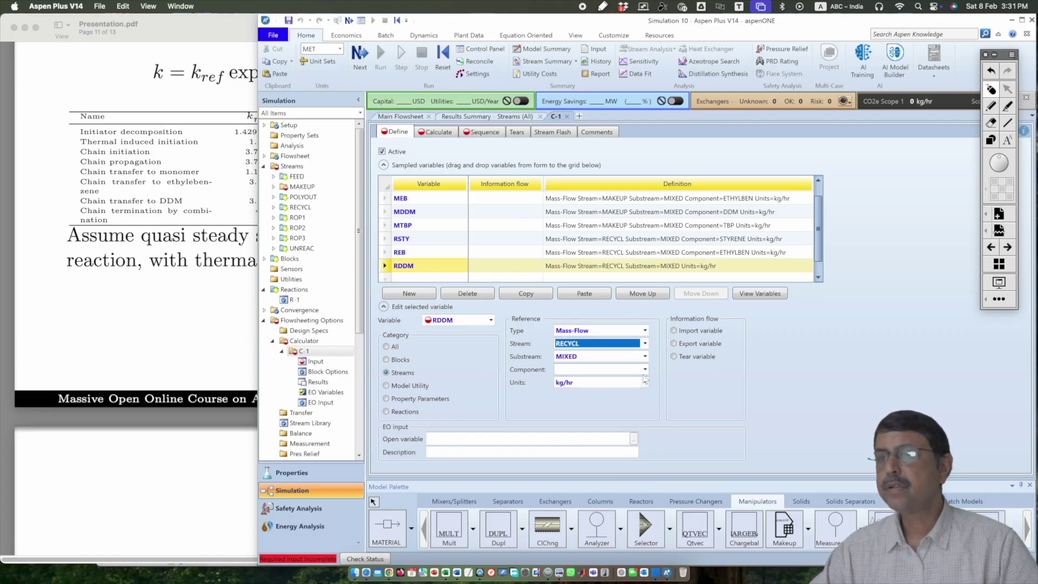
left_click(644, 369)
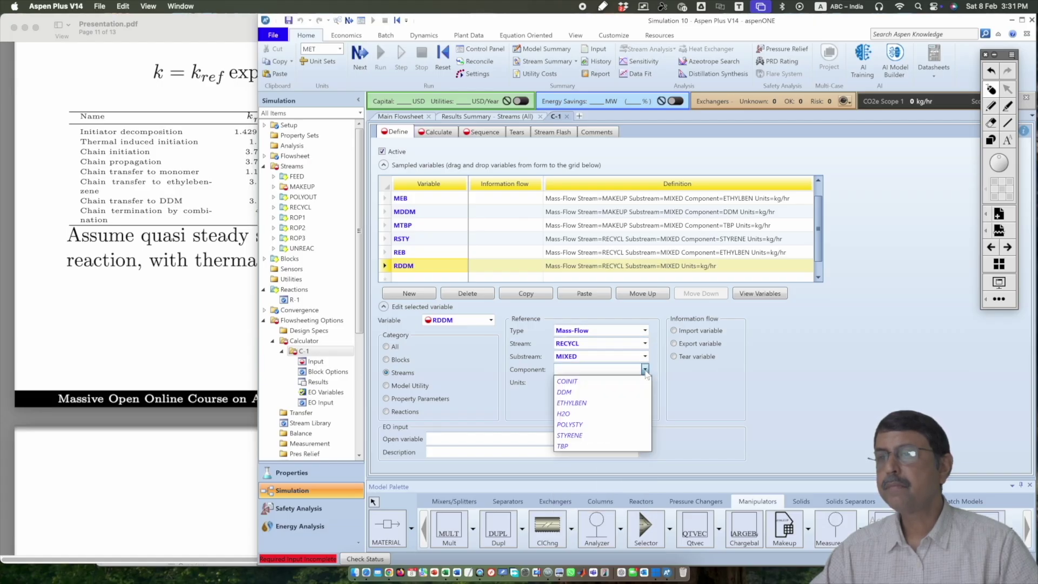
left_click(613, 393)
Create a calculator variable RTBP in the Streams category, defined as the Mass-Flow of TBP in the RECYCL stream.
left_click(395, 293)
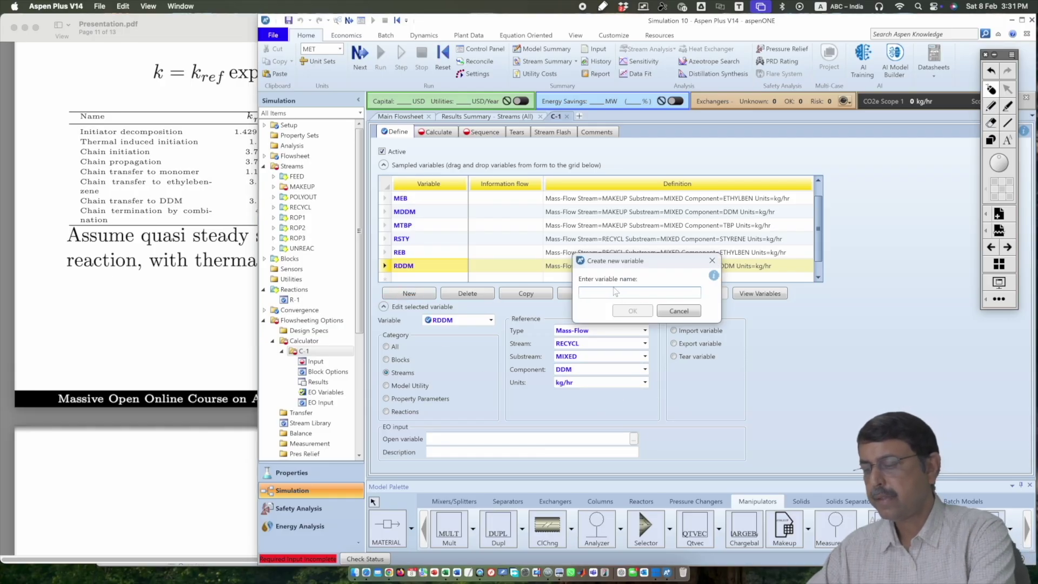
type("RTBP")
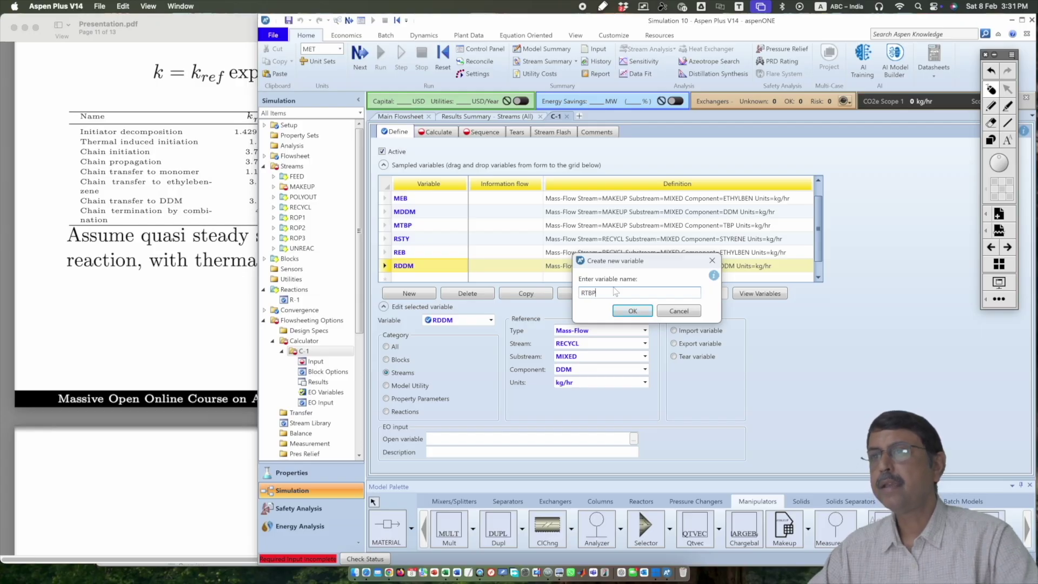
left_click(628, 311)
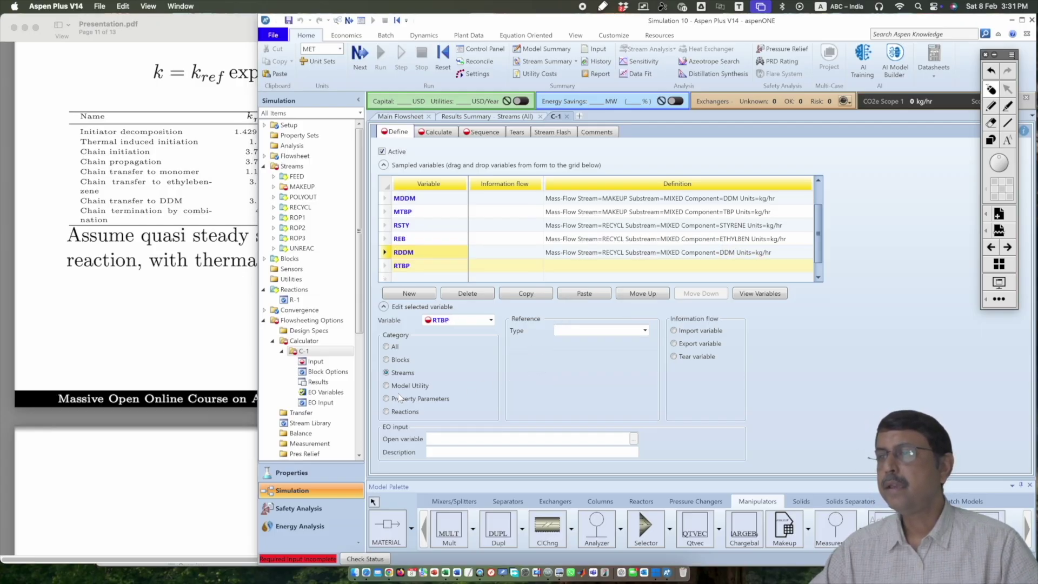
left_click(643, 330)
left_click(594, 397)
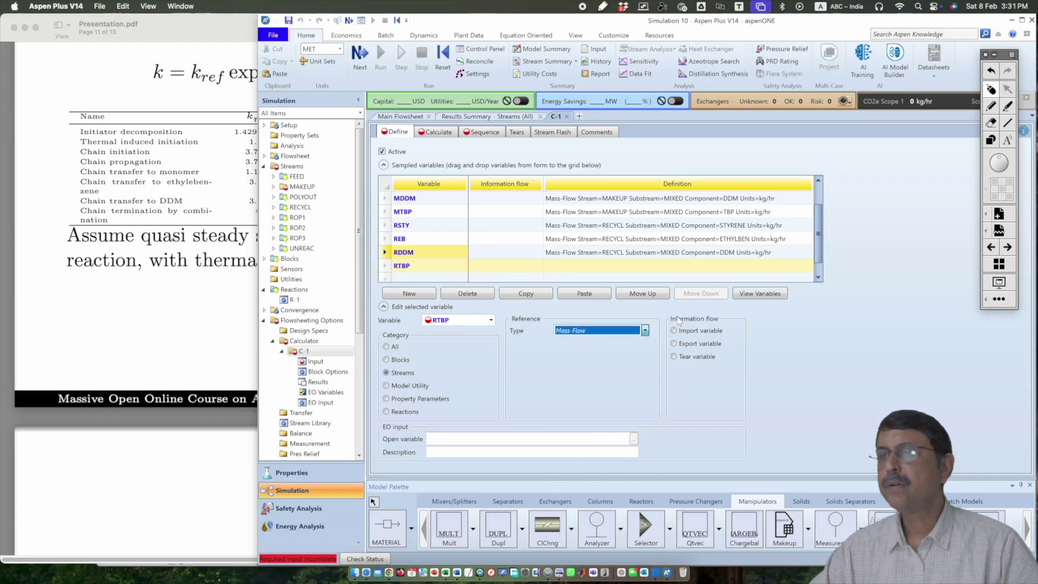
left_click(645, 343)
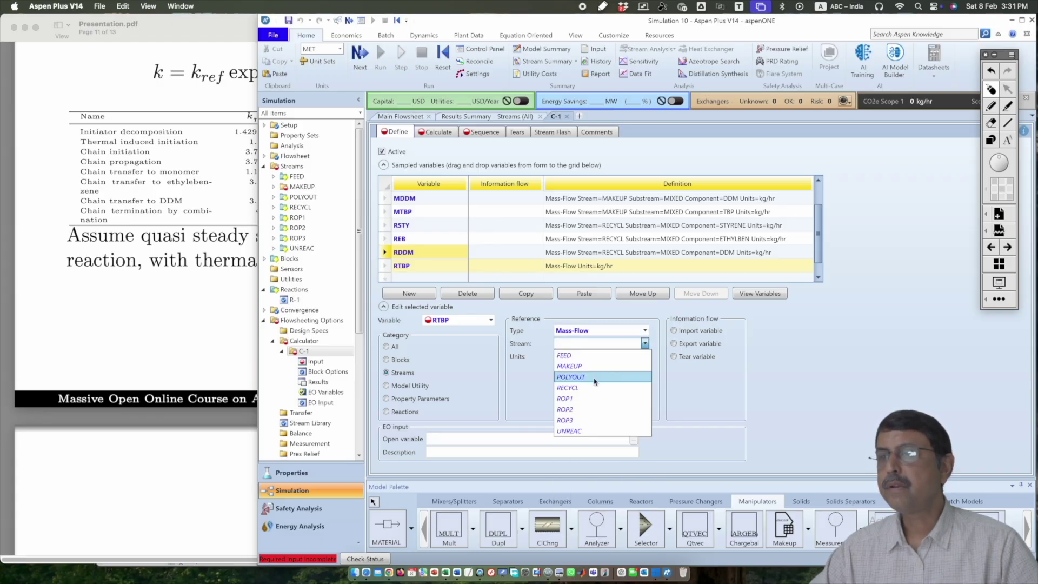
left_click(592, 387)
left_click(644, 369)
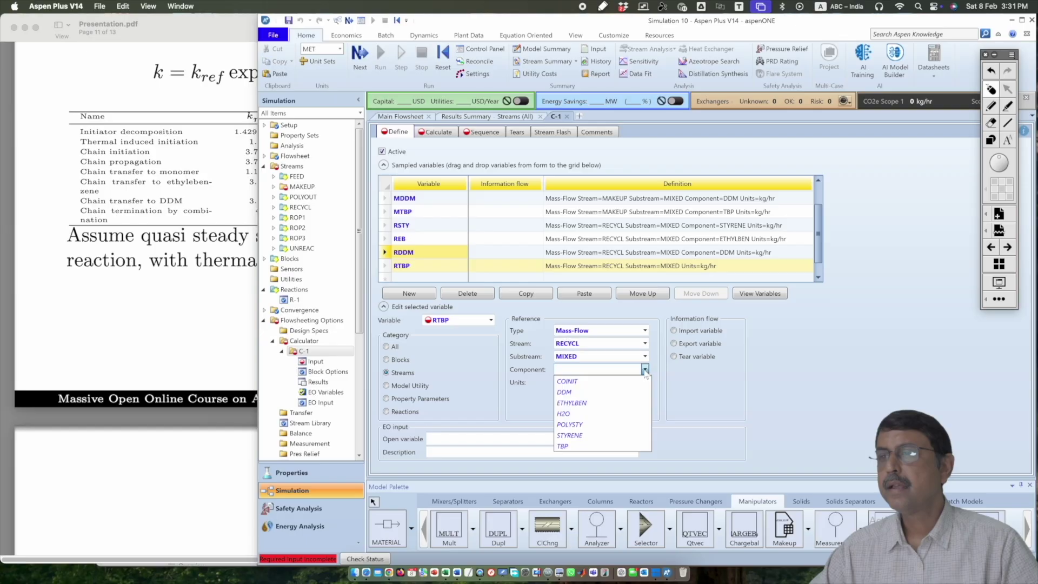
left_click(591, 446)
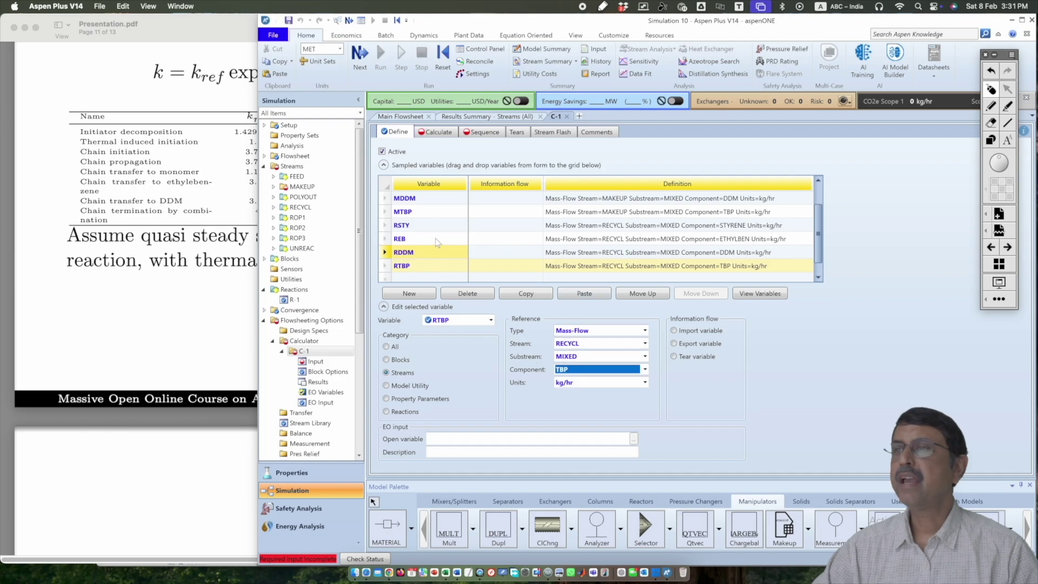
Mark the four RECYCL stream variables RSTY, REB, RDDM and RTBP as import variables.
left_click(385, 226)
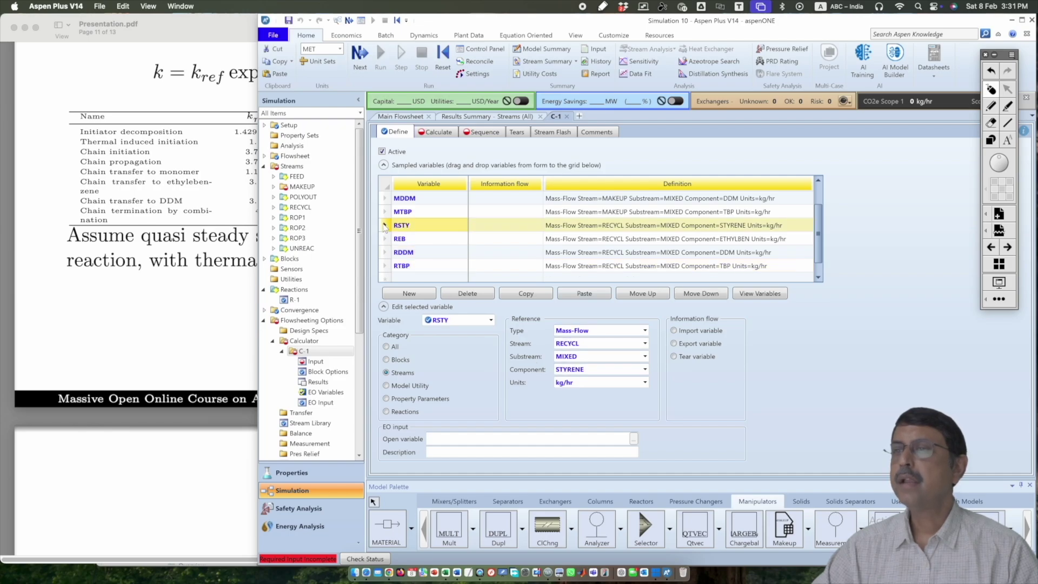
left_click(673, 331)
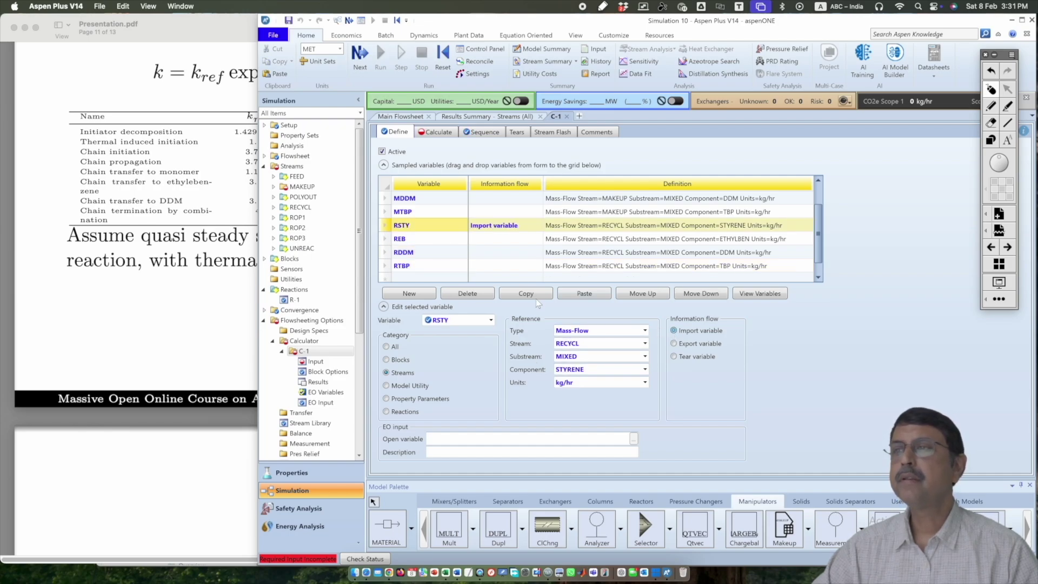
left_click(384, 238)
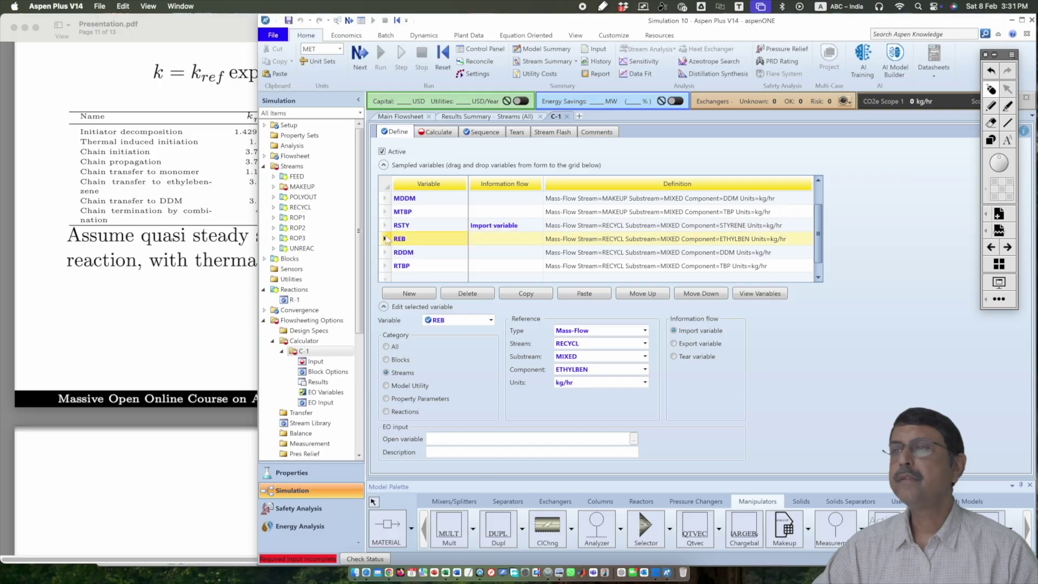
left_click(673, 331)
left_click(385, 252)
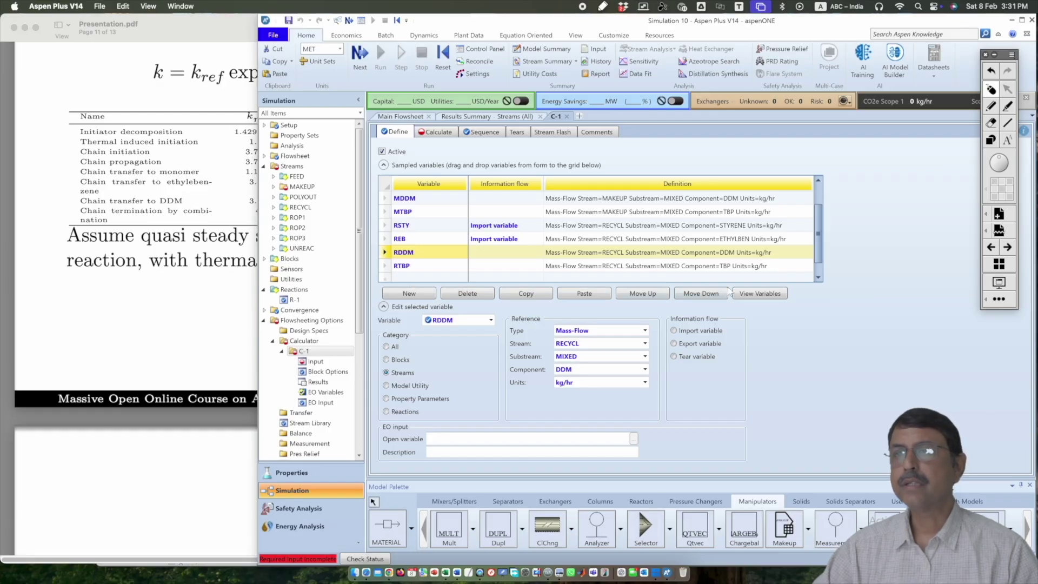
left_click(674, 330)
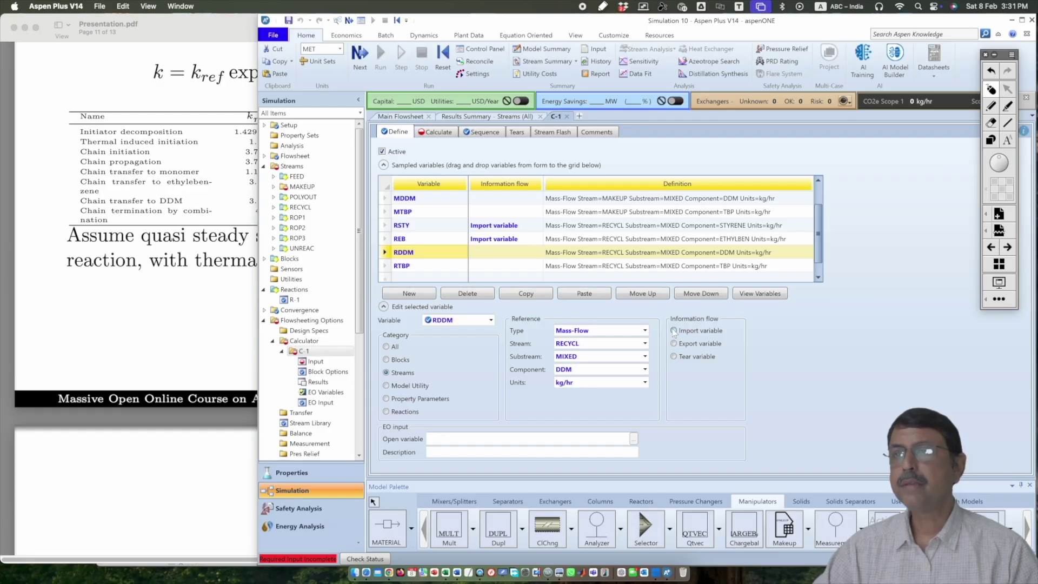
left_click(386, 265)
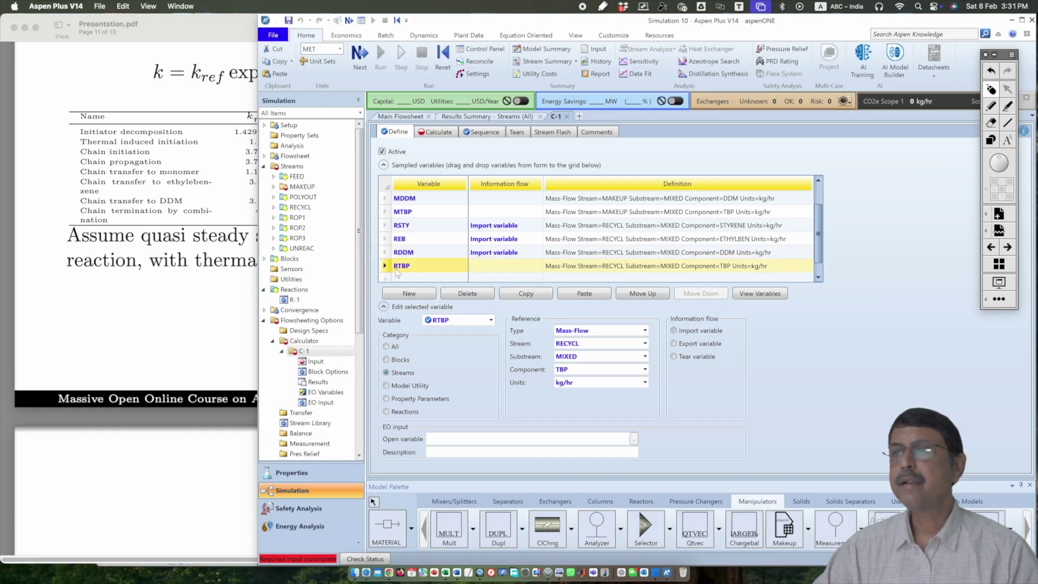
left_click(674, 331)
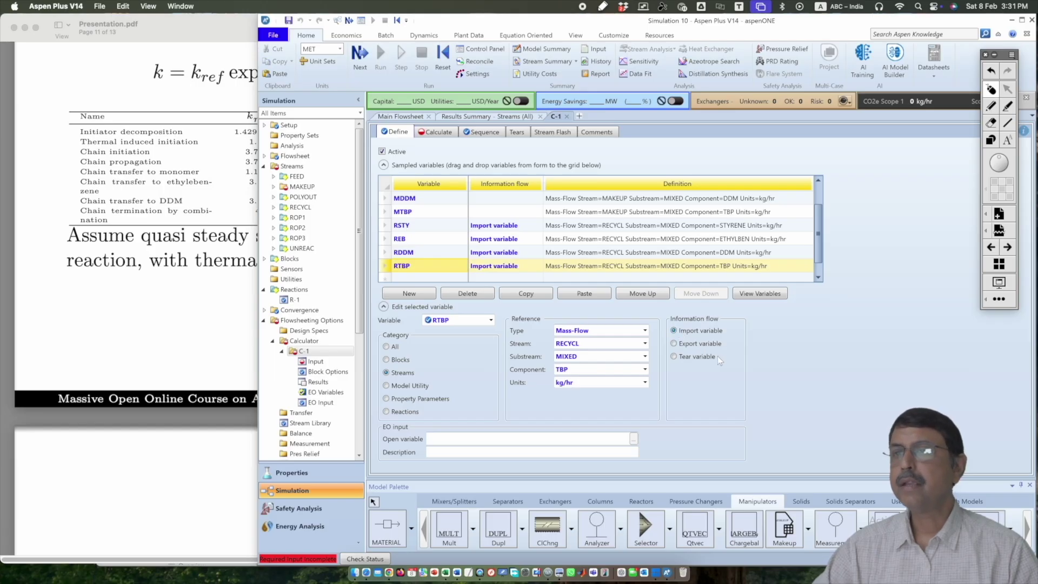
Mark the four MAKEUP stream variables MSTY, MEB, MDDM and MTBP as export variables.
scroll(406, 228, "up", 1)
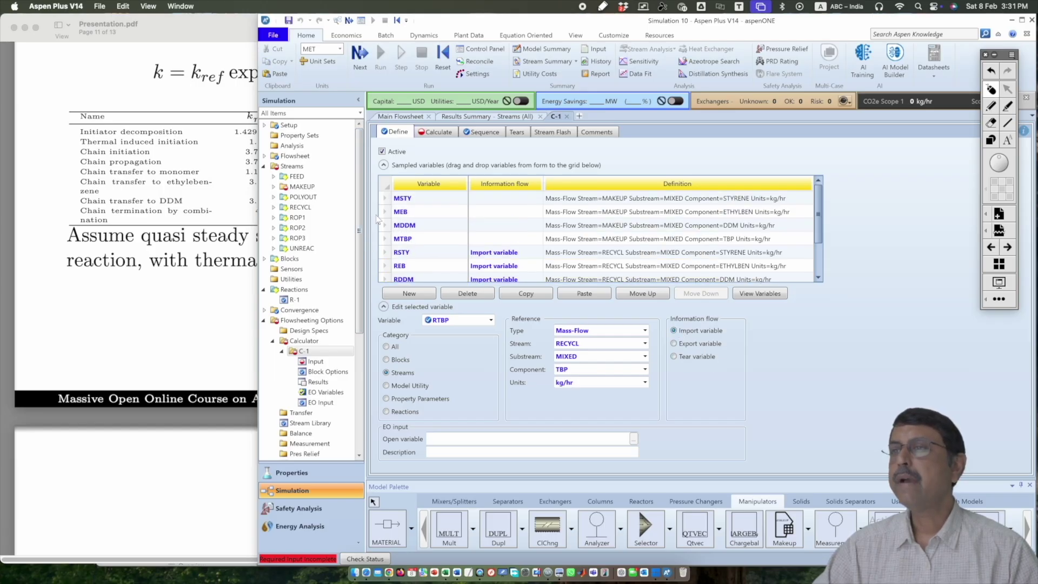
left_click(385, 198)
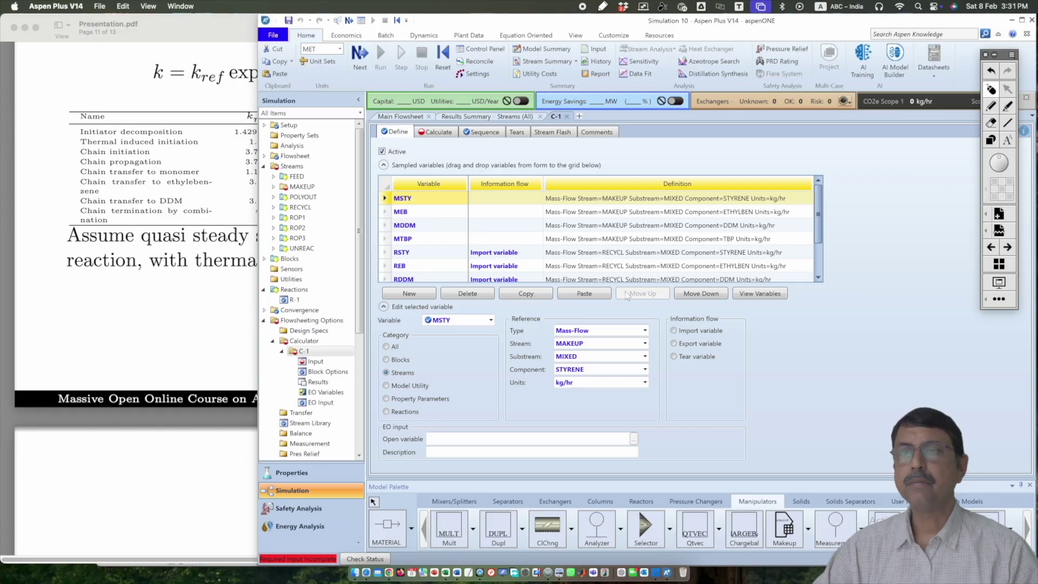
left_click(674, 344)
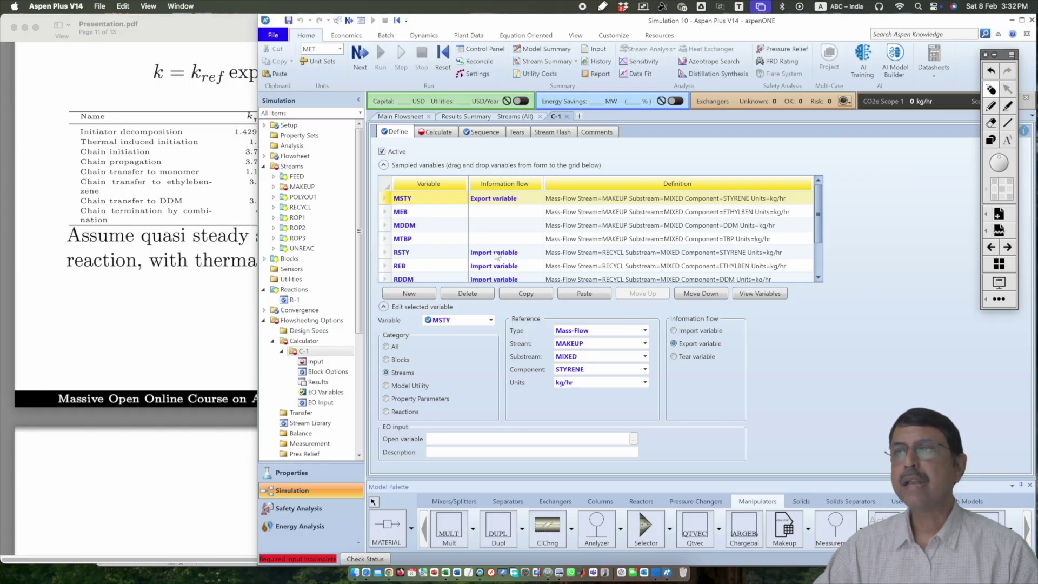
left_click(386, 212)
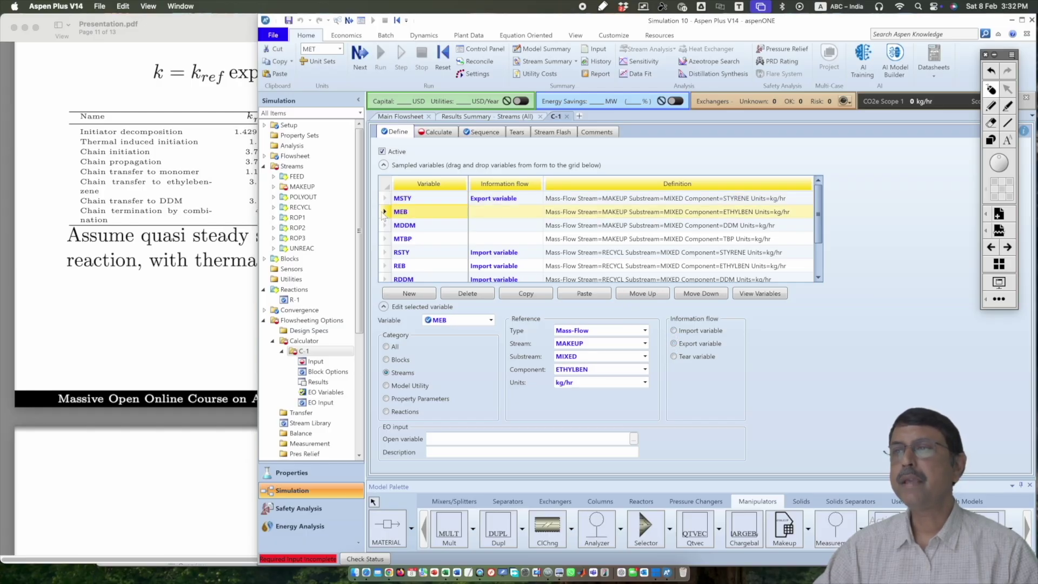
left_click(674, 343)
left_click(385, 226)
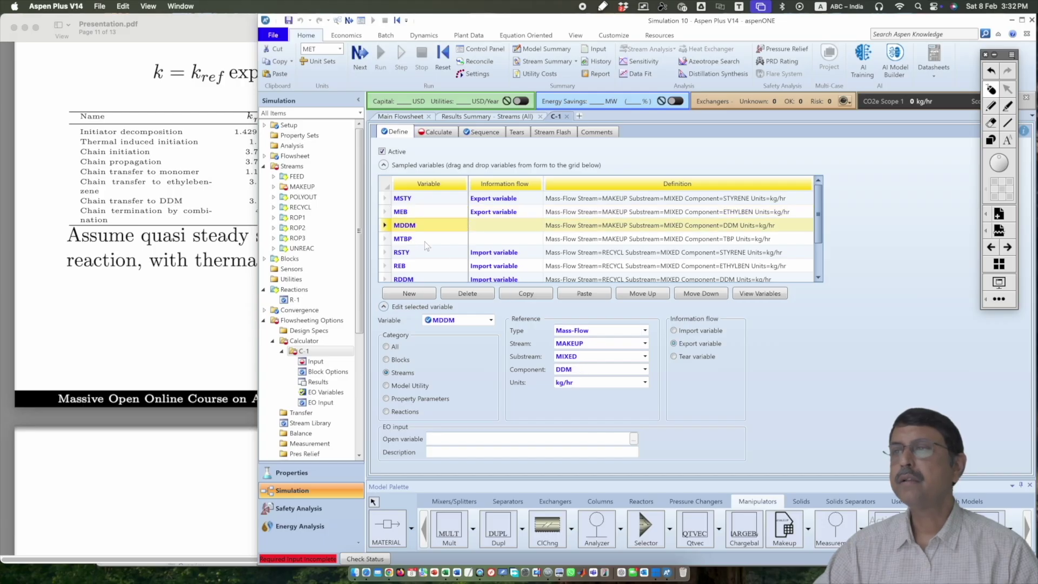
left_click(673, 343)
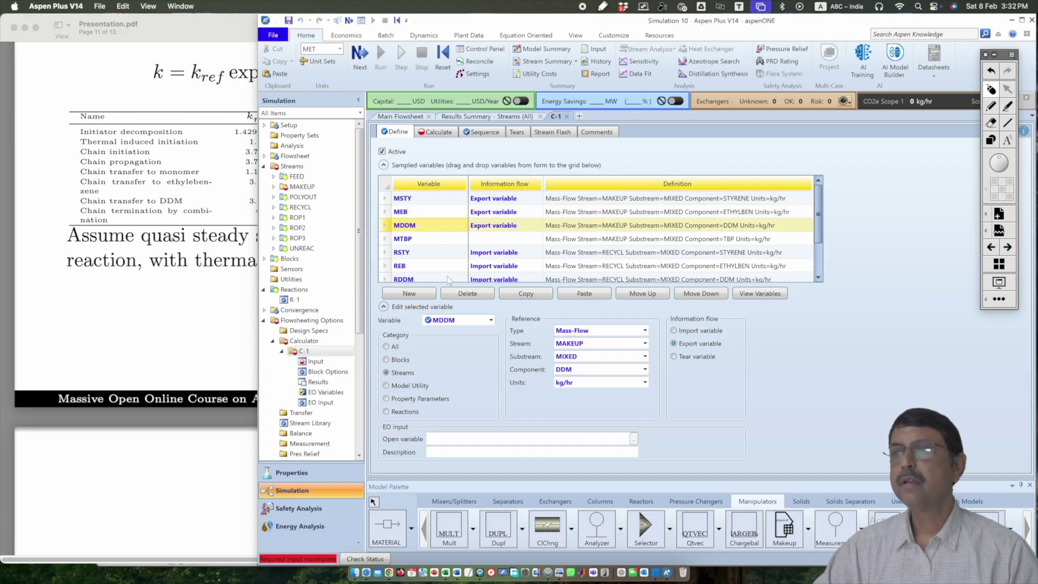
left_click(385, 239)
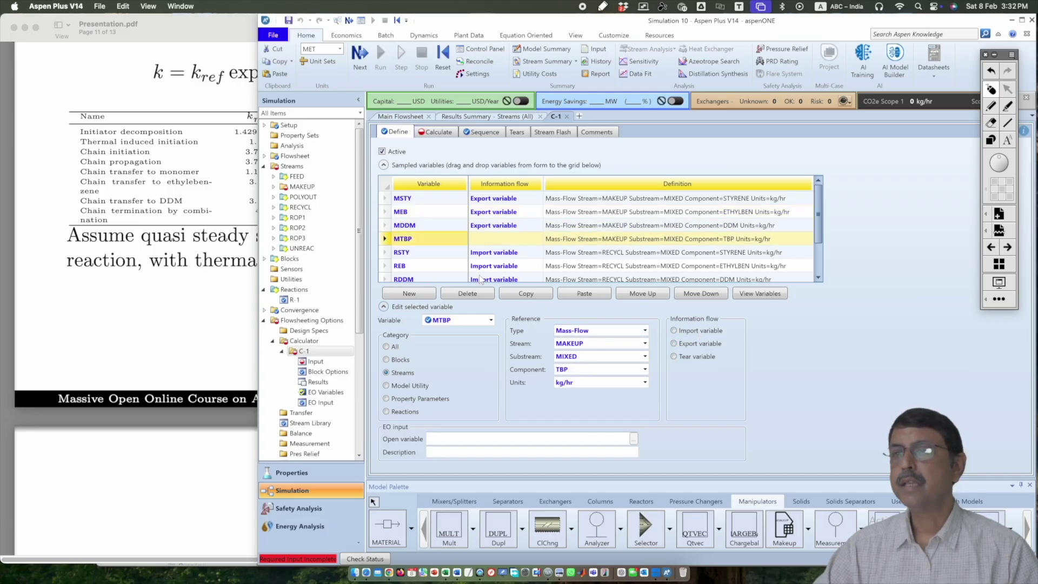
left_click(673, 344)
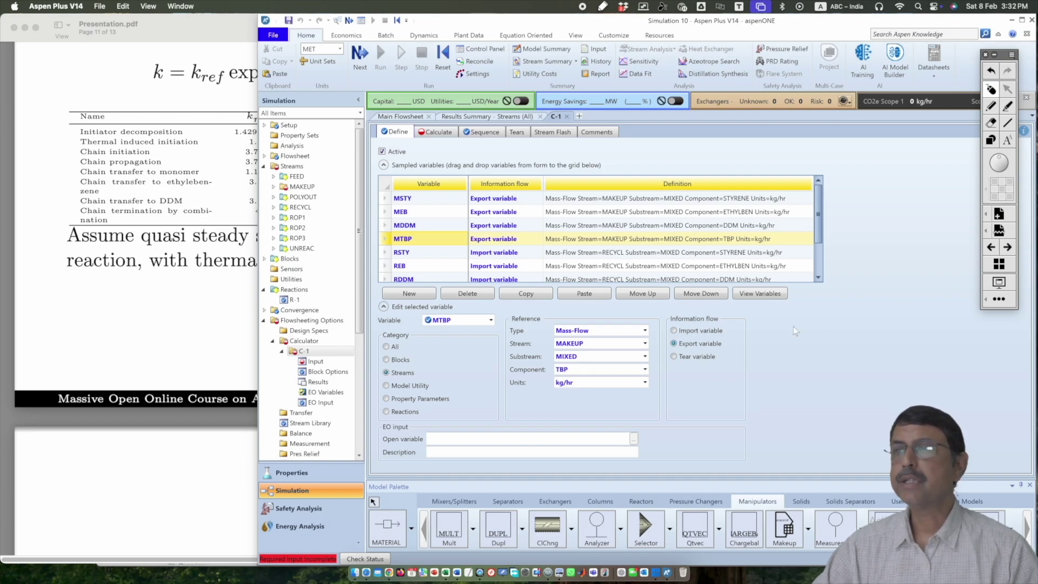
Enter the calculator's first executable Fortran statement as MSTY=5000*0.98-RSTY.
left_click(436, 132)
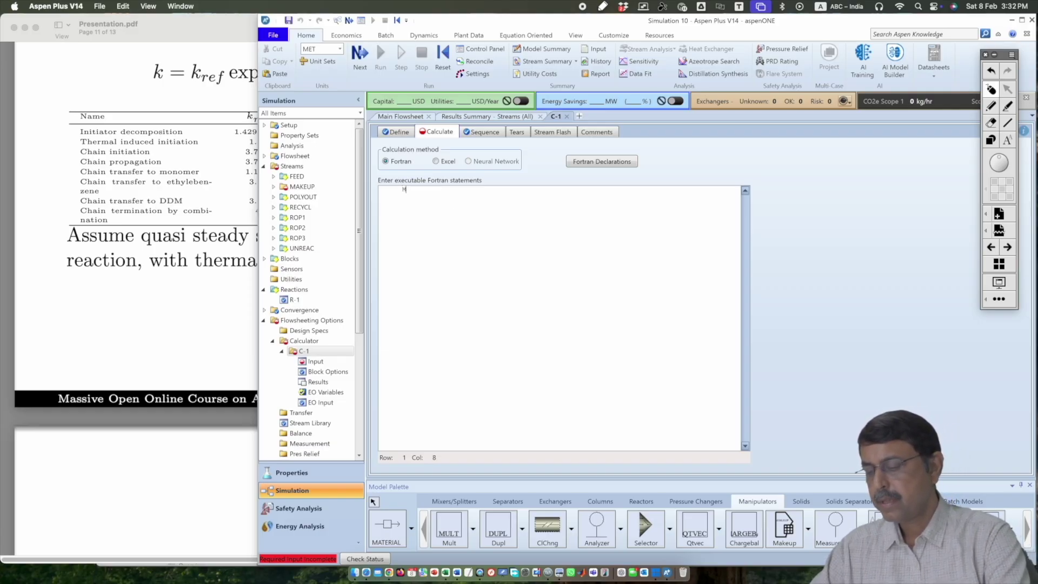
type("MSTY")
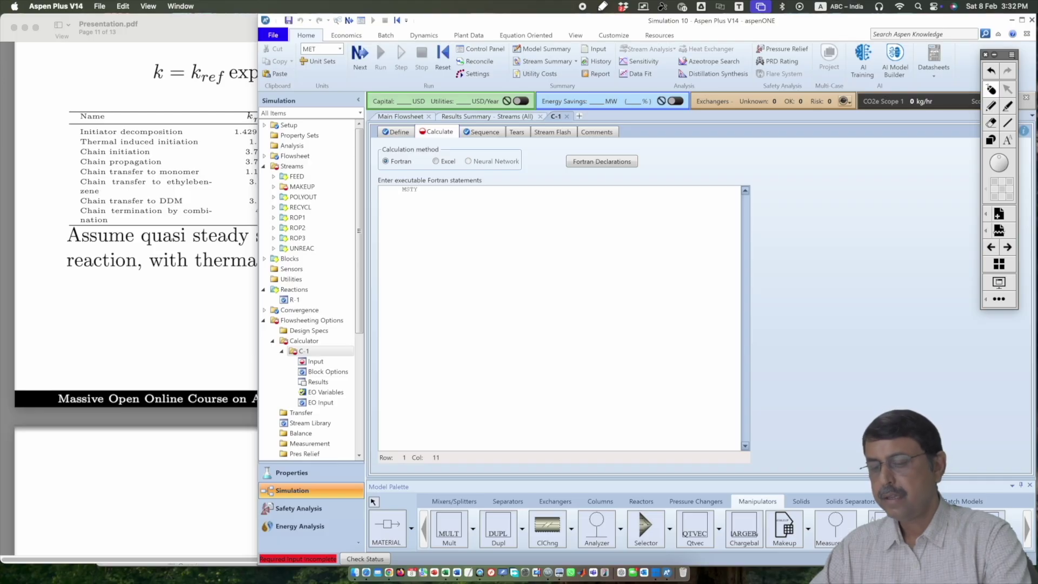
type("=5000")
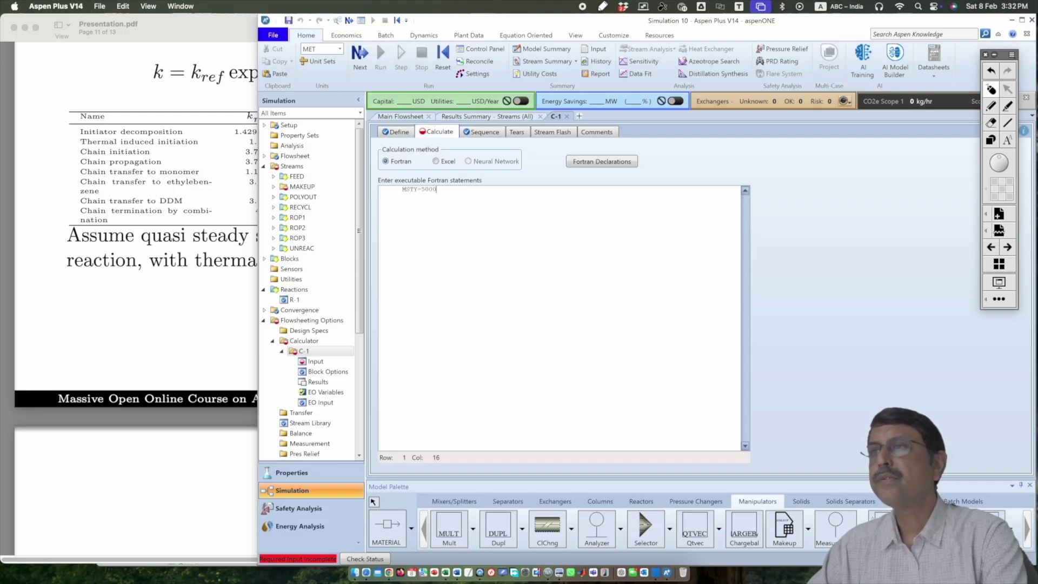
type("*0.98-RSTY")
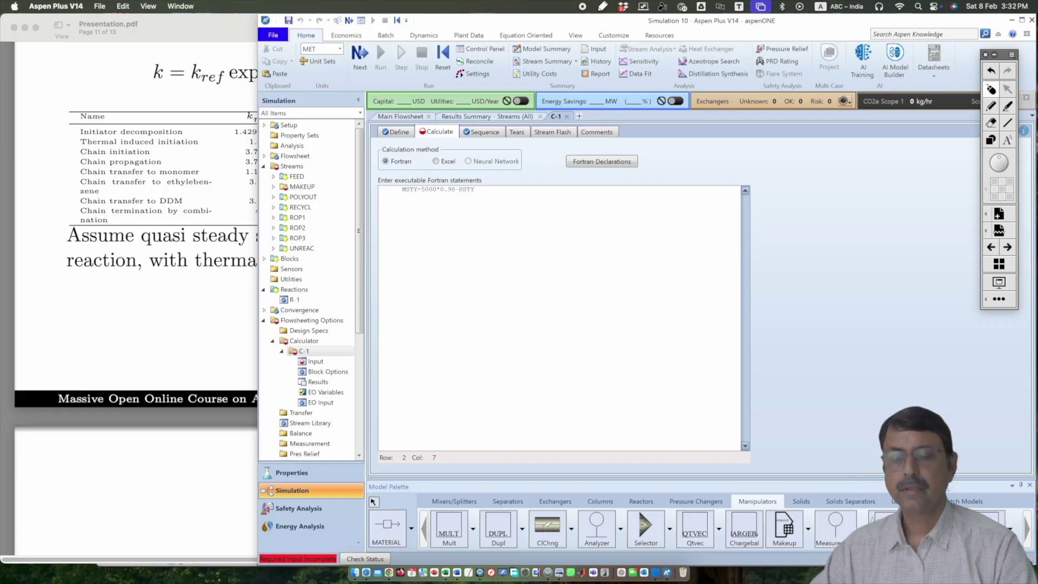
Duplicate the MSTY statement onto the second line and change the copy's assigned variable to MDDM.
mouse_move(403, 189)
left_mouse_down()
mouse_move(467, 189)
mouse_move(402, 197)
left_mouse_up()
key("ctrl+c")
key("ctrl+v")
key("ctrl+v")
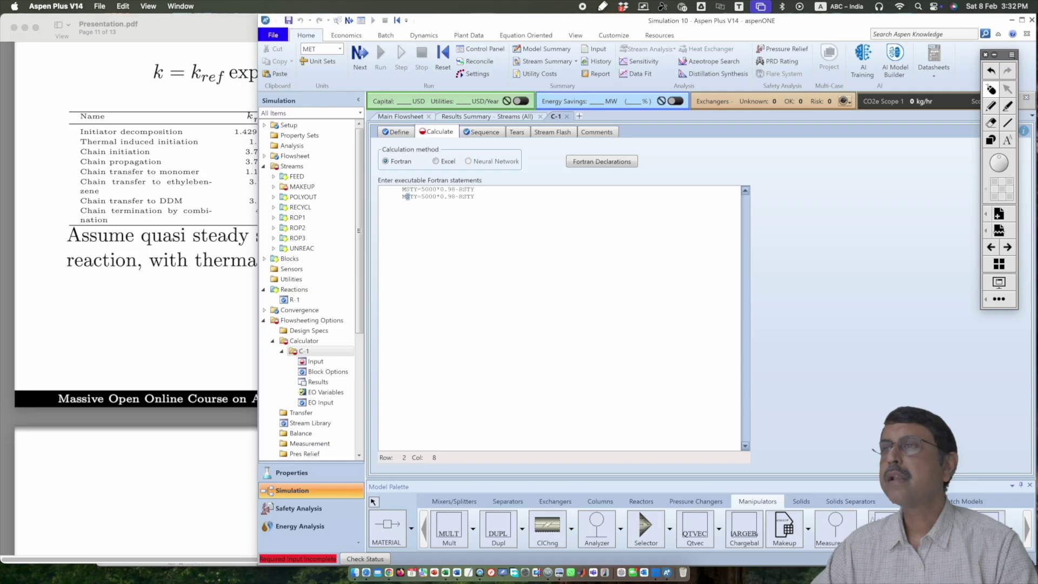
key("shift+Right")
key("shift+Right")
type("DDM=5")
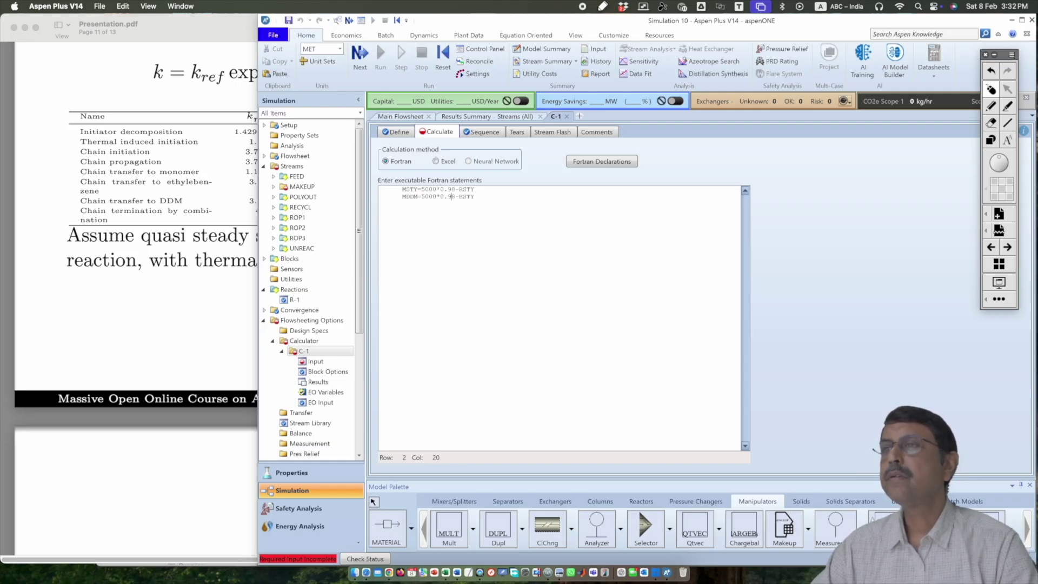
Set the MDDM statement's mass fraction to 0.0007 and its subtracted variable to RDDM.
type("0")
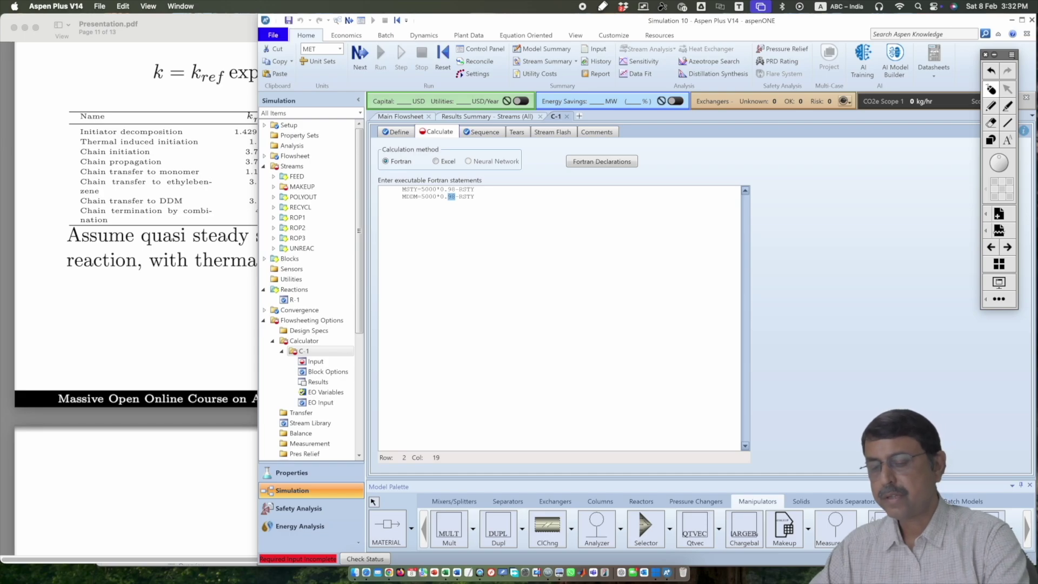
key("Delete")
key("Delete")
type("20007")
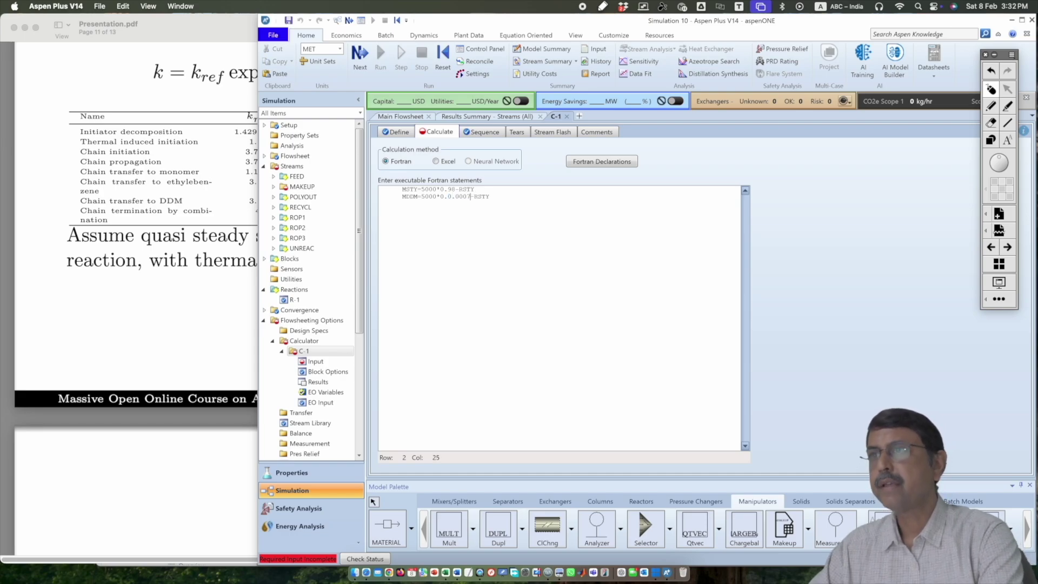
key("Left")
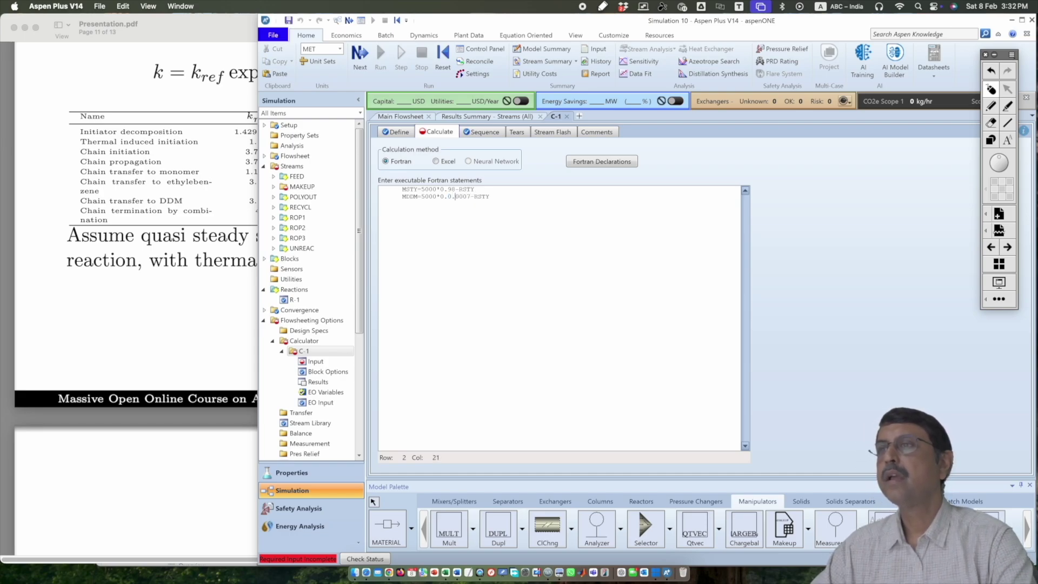
key("BackSpace")
key("BackSpace")
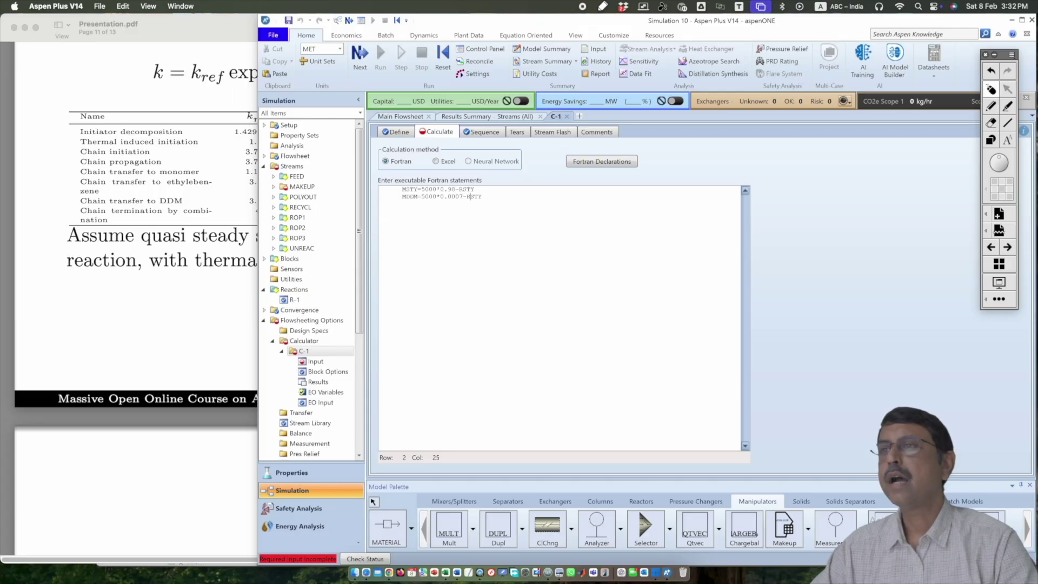
left_click_drag(470, 197, 481, 196)
type("DDM")
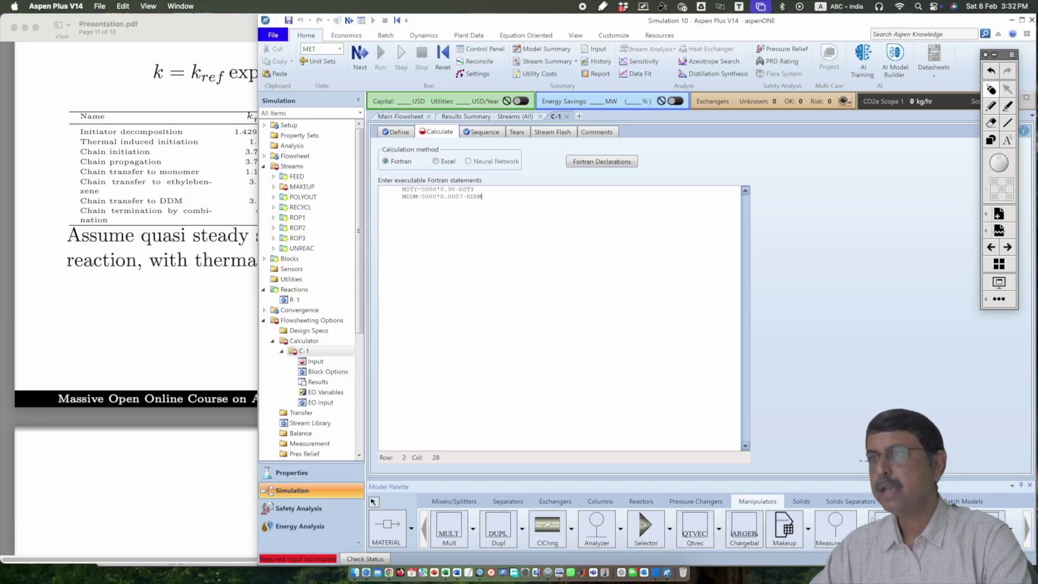
Add a third Fortran statement from the copied MSTY line, edited to MTBP=5000*0.0003-RTBP.
type("MSTY=5000*0.98-RSTY")
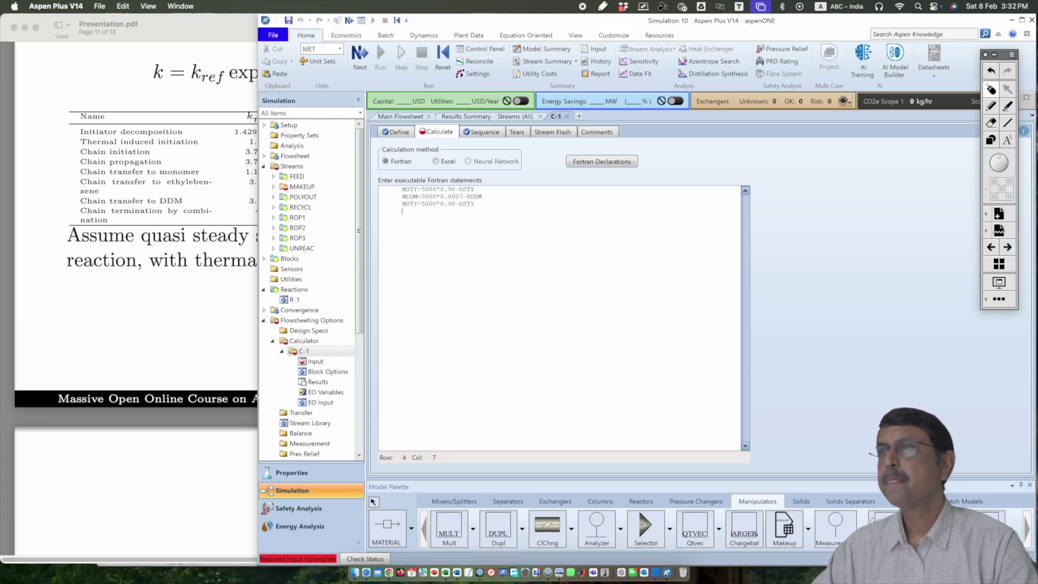
left_click_drag(407, 204, 418, 204)
type("TBP")
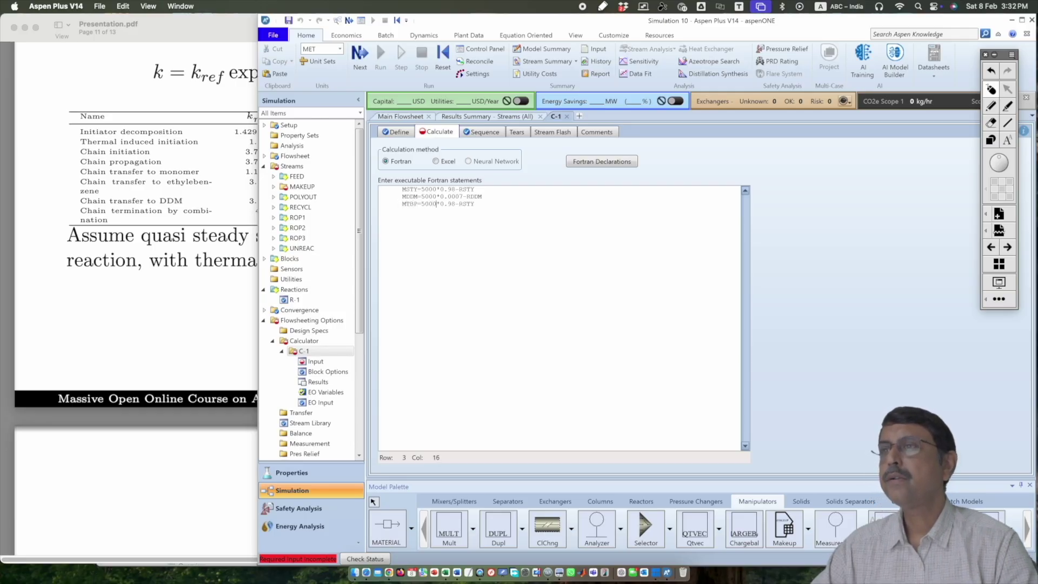
left_click_drag(447, 204, 455, 204)
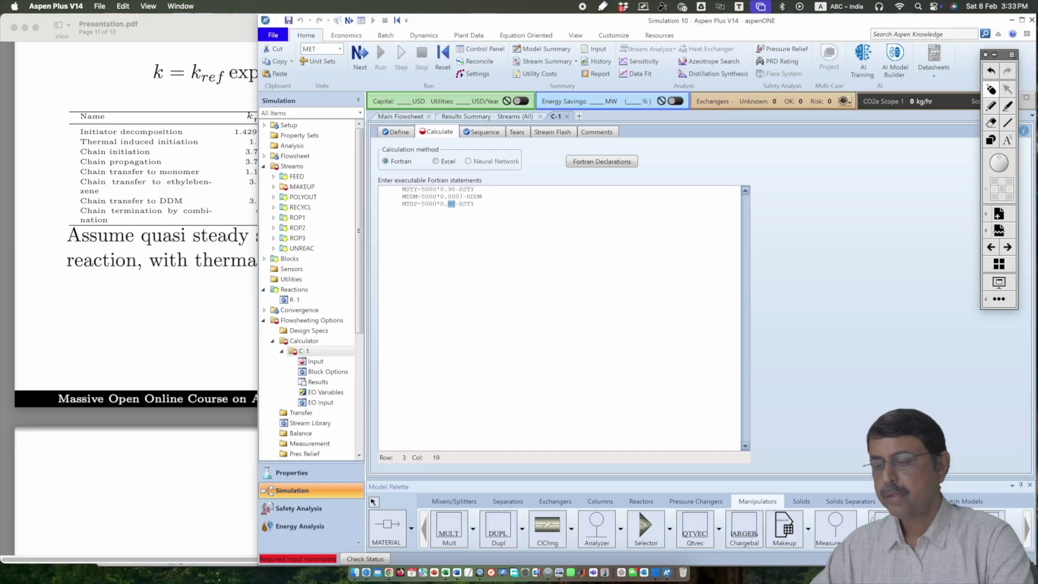
type("0003")
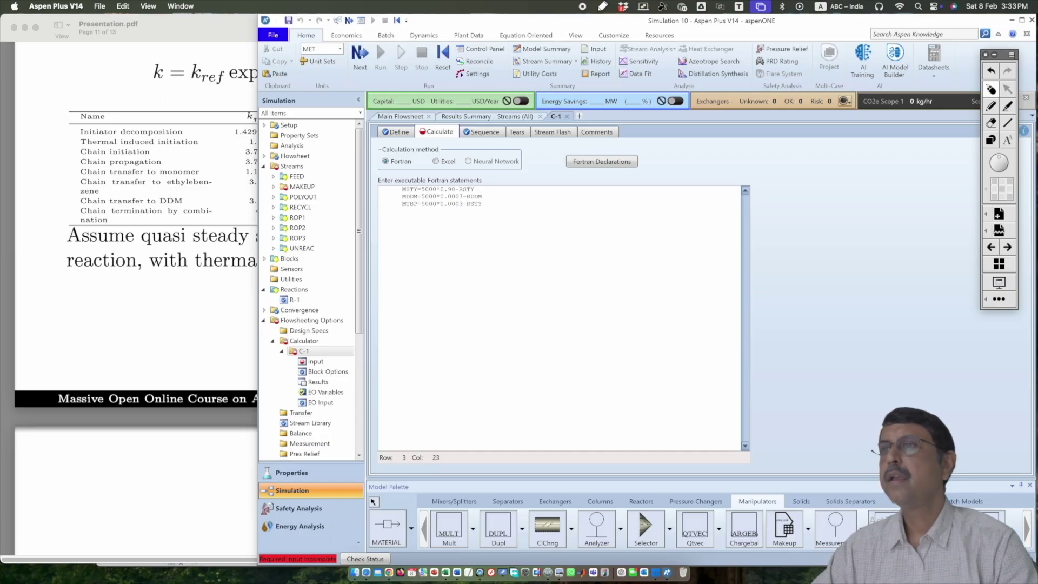
left_click_drag(470, 204, 481, 203)
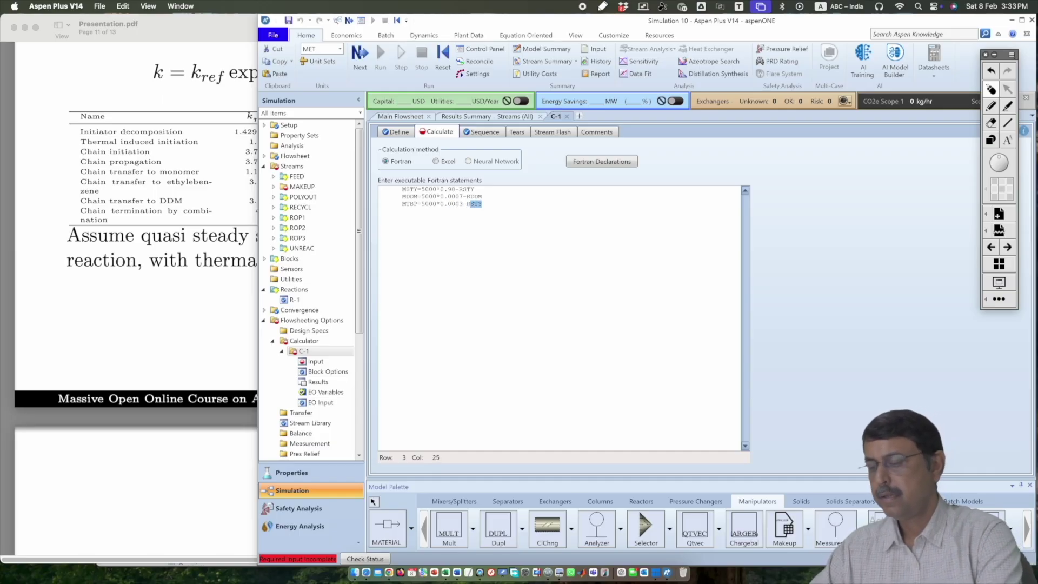
type("TBP")
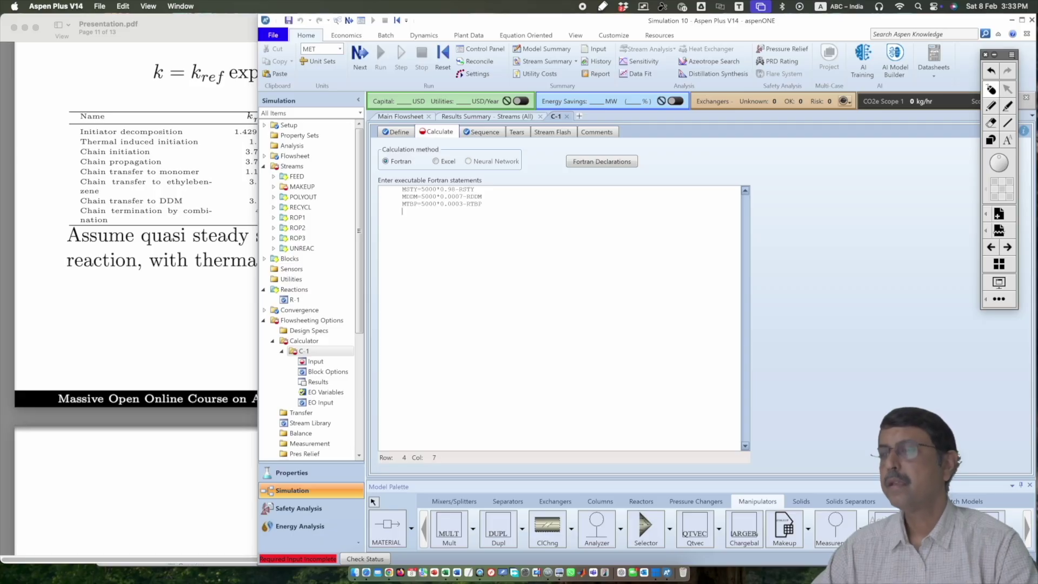
Add a fourth Fortran statement from the copied MSTY line, changing its assigned variable to MEB and its mass fraction to 0.019.
type("MSTY=5000*0.98-RSTY")
left_click(406, 211)
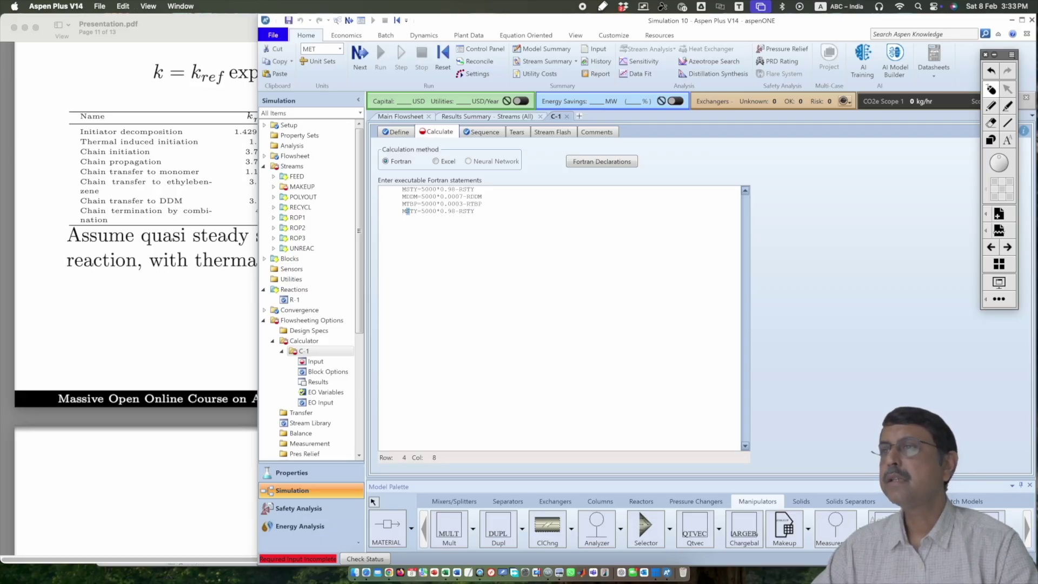
type("EBN")
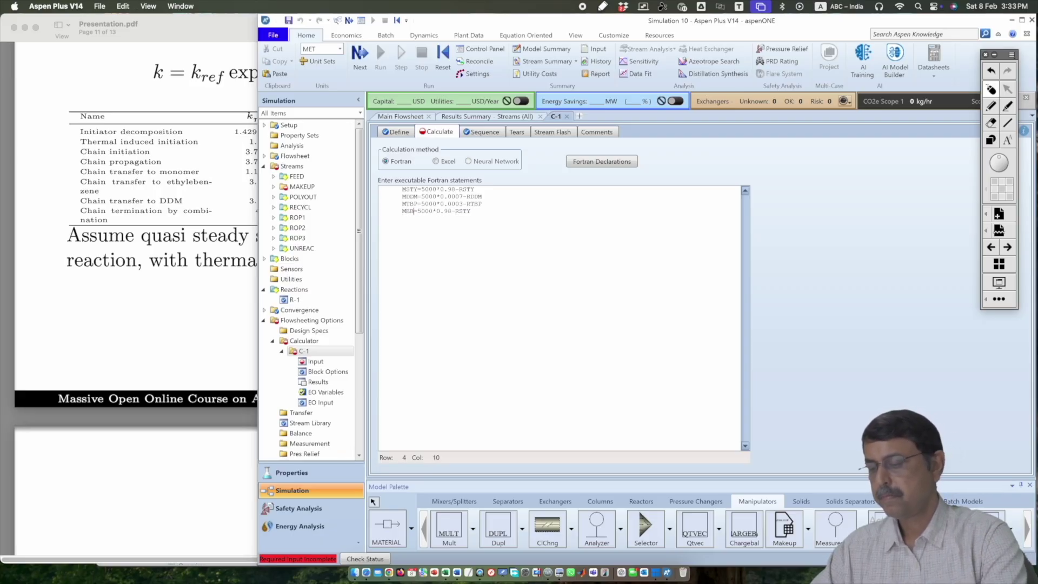
key("BackSpace")
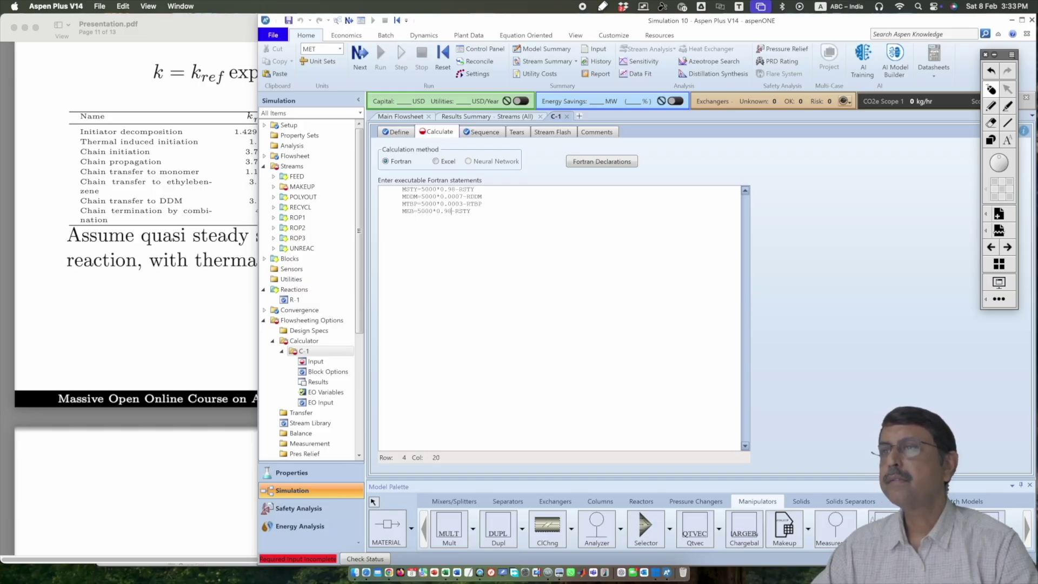
key("shift+Left")
key("shift+Left")
type("01")
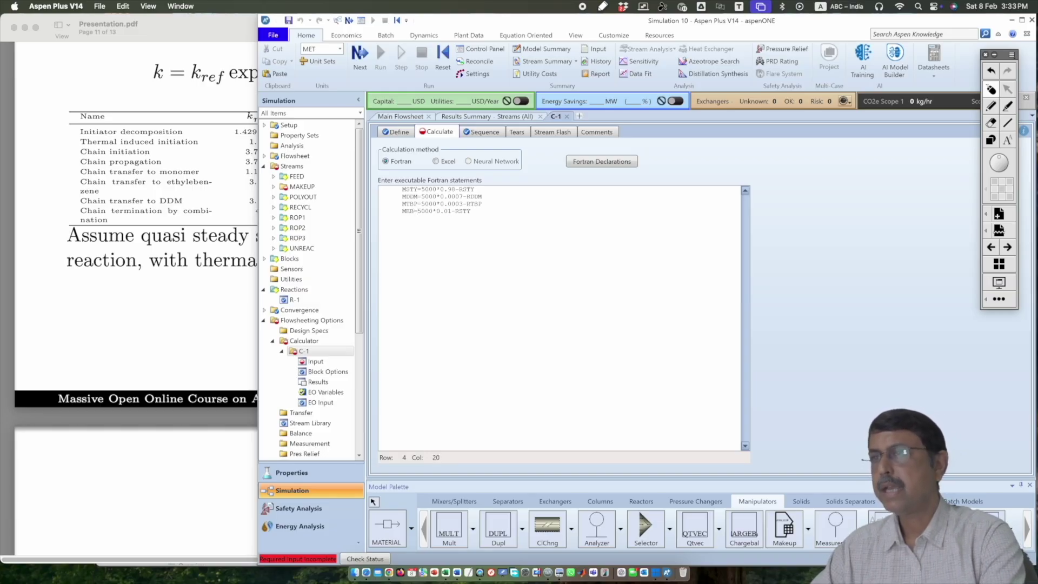
Change the subtracted variable in the MEB statement to REB, leaving no blank lines after the statement.
left_click_drag(463, 211, 470, 210)
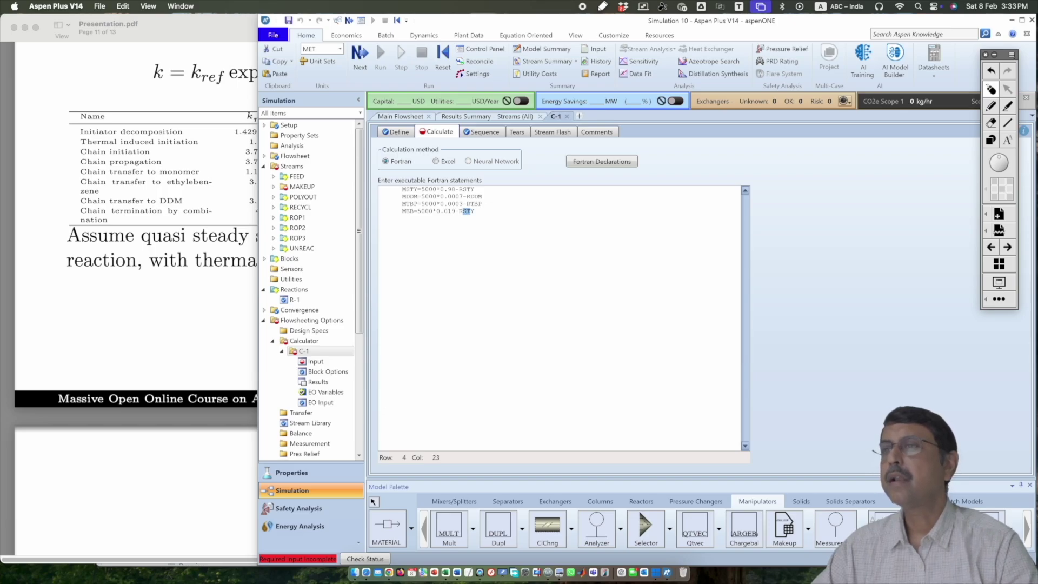
type("E")
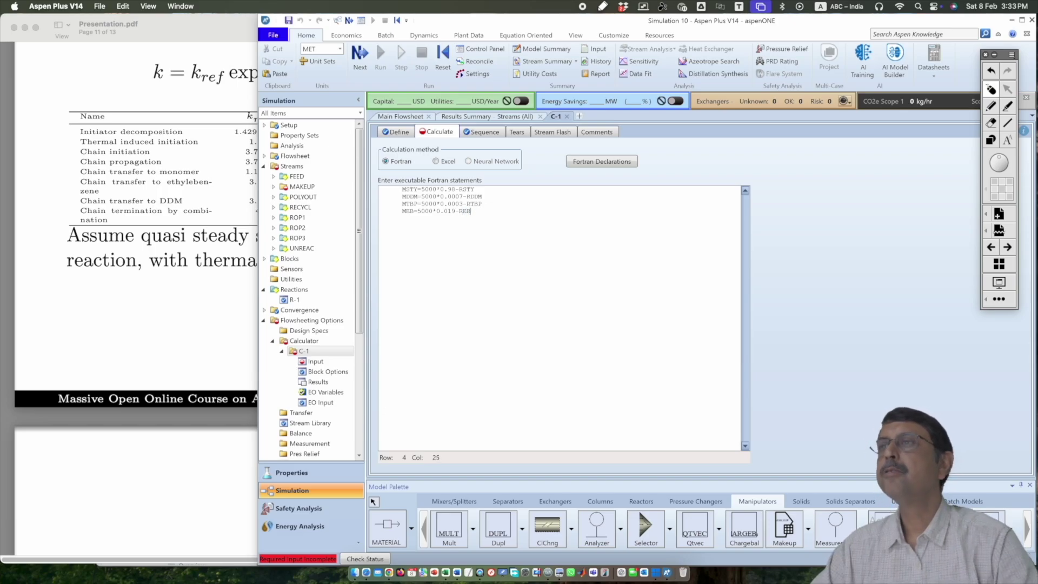
type("B")
key("Return")
key("Return")
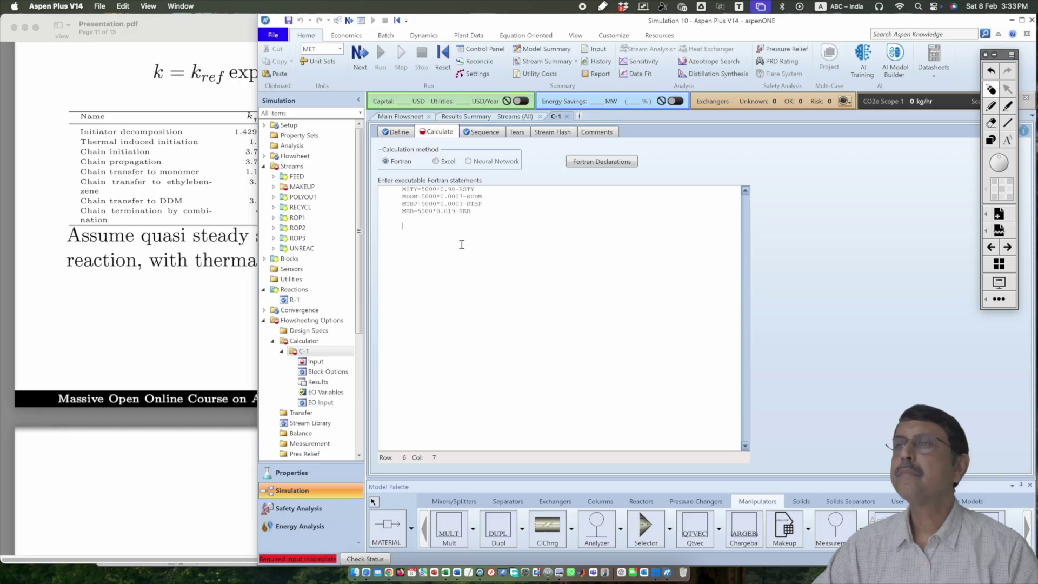
key("BackSpace")
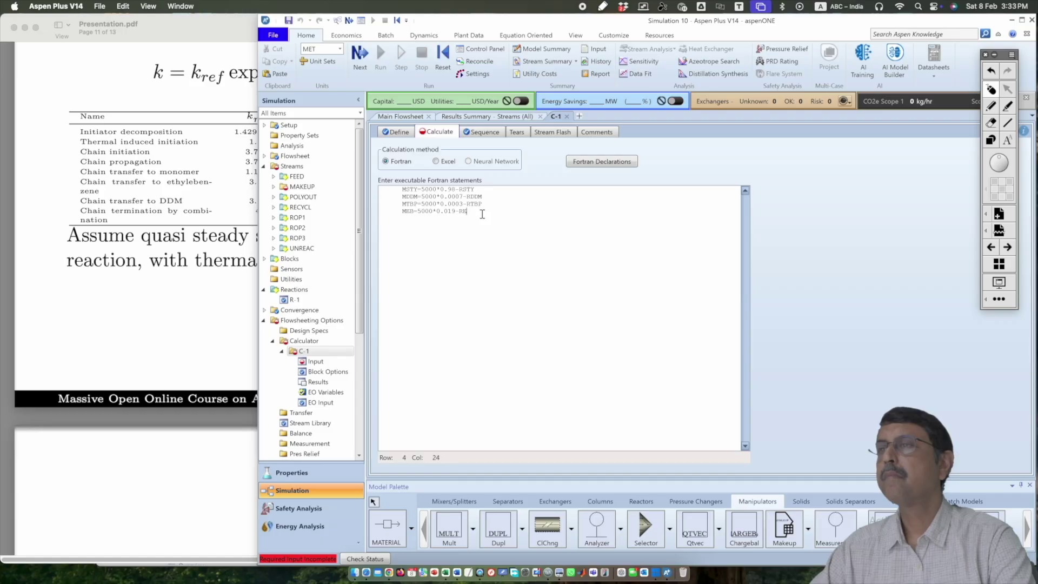
type("B")
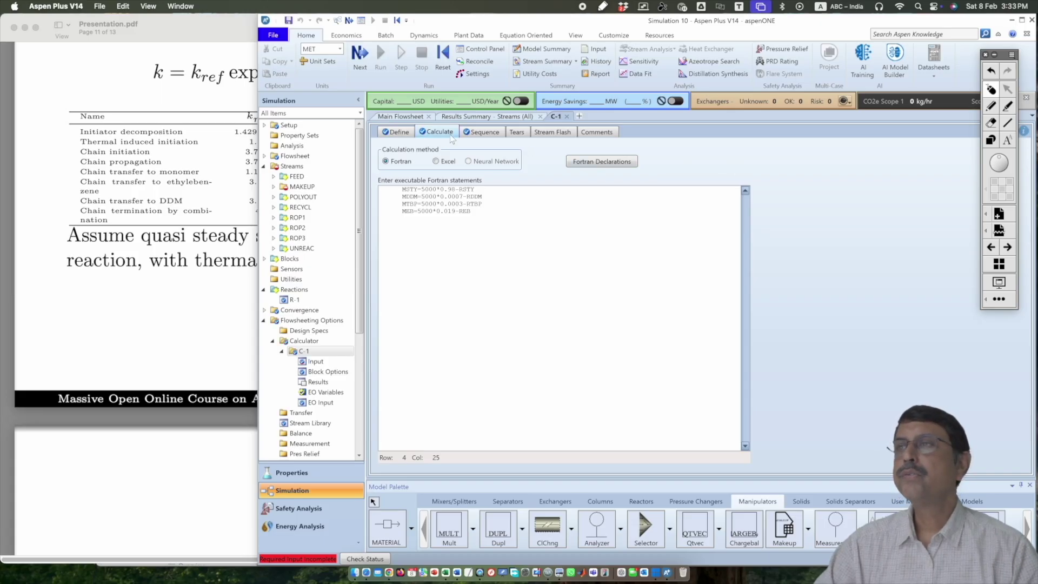
Set the MAKEUP stream's temperature to 25 C and its pressure to 1 bar in the stream input.
left_click(394, 133)
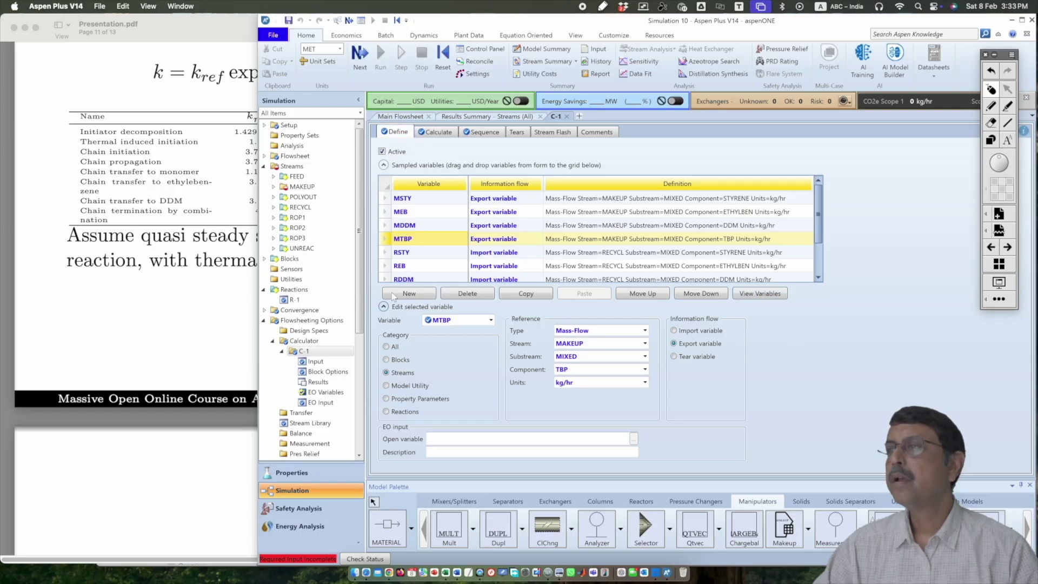
left_click(273, 186)
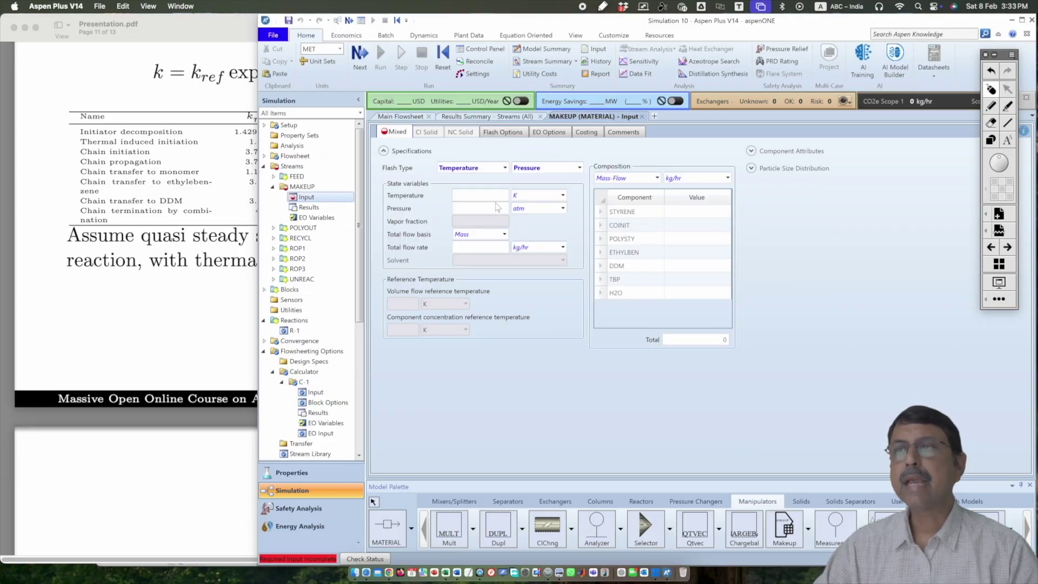
left_click(563, 195)
left_click(525, 214)
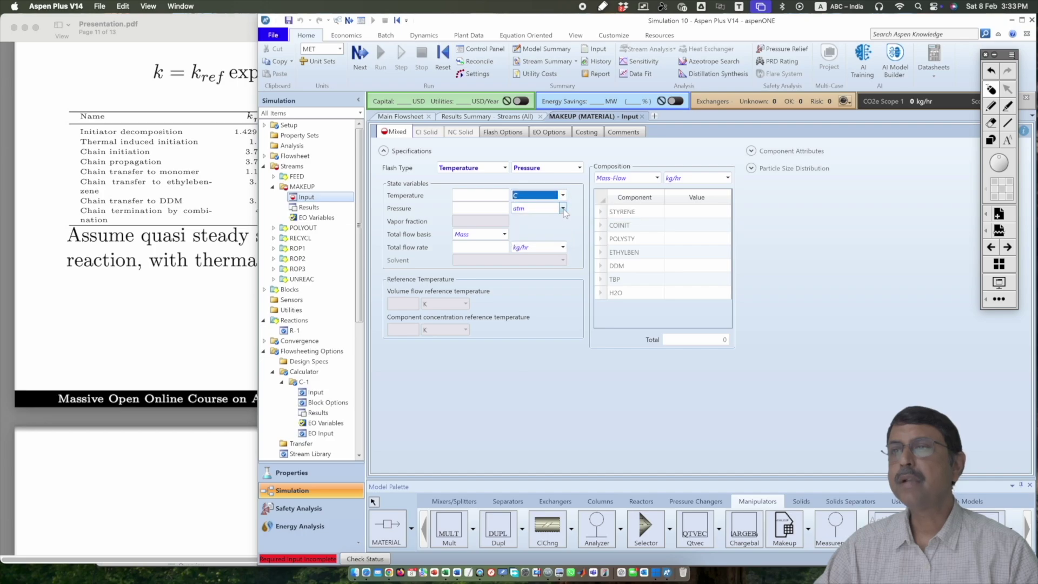
left_click(563, 208)
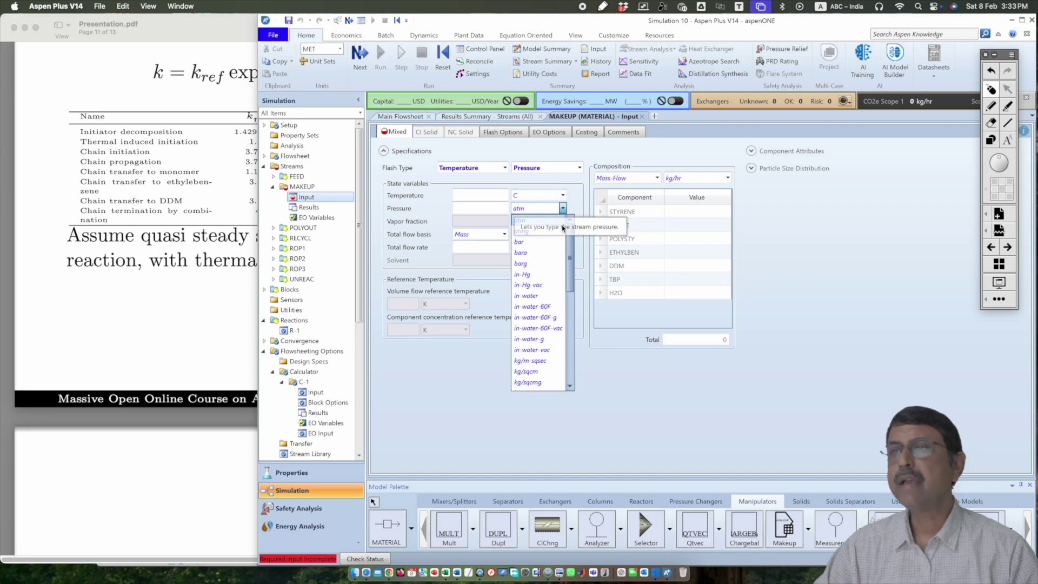
left_click(539, 242)
left_click(496, 196)
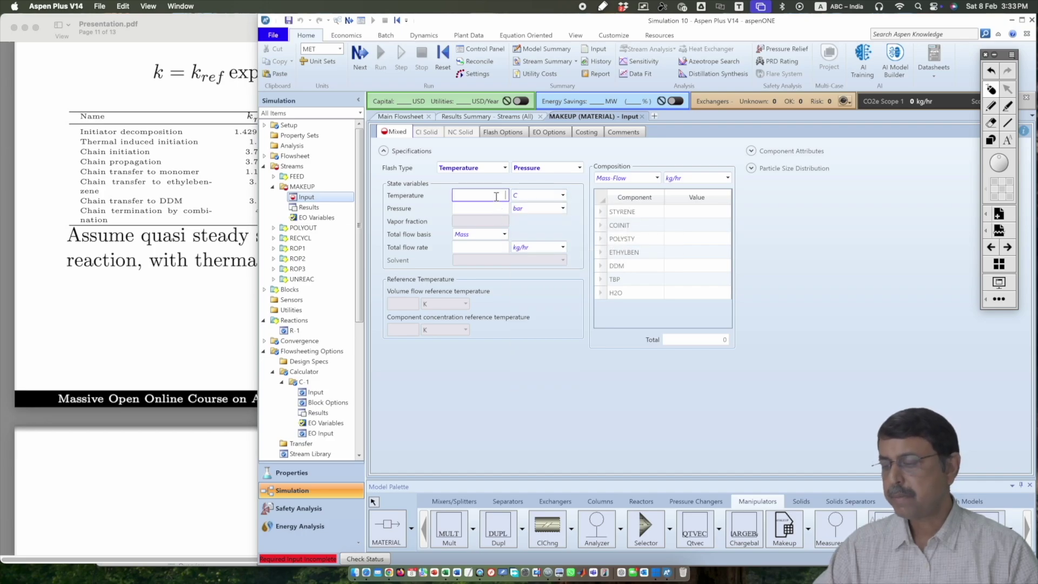
type("25")
key("Tab")
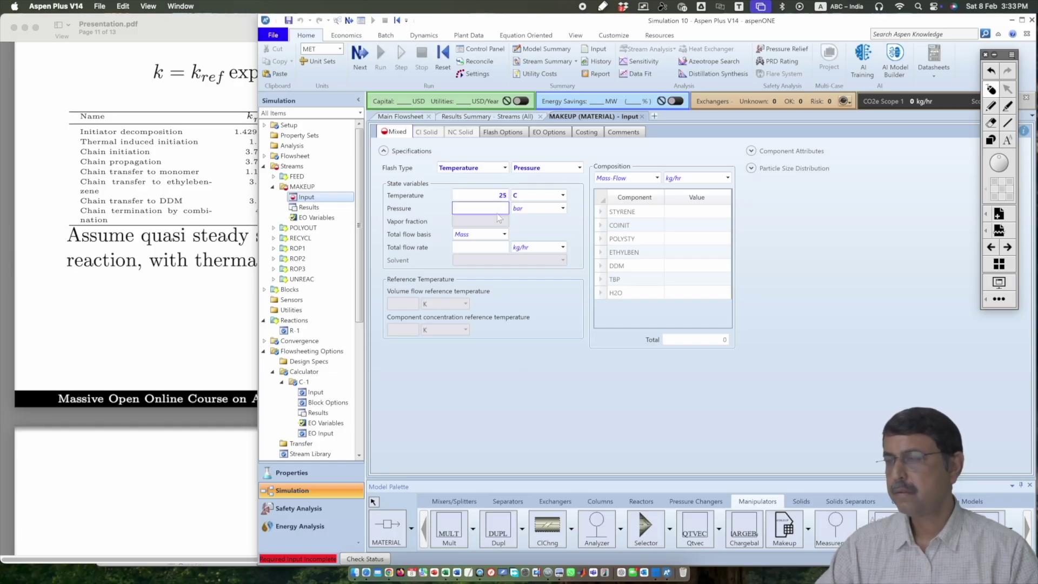
type("1")
left_click(794, 262)
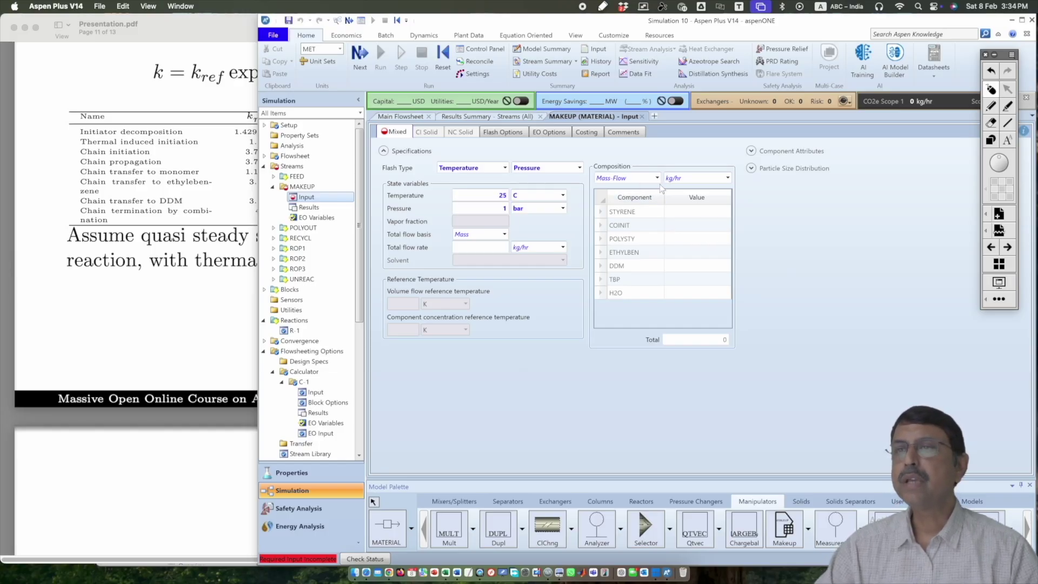
Enter MAKEUP mass flows of 1 kg/hr each for STYRENE, ETHYLBEN, DDM and TBP.
left_click(711, 213)
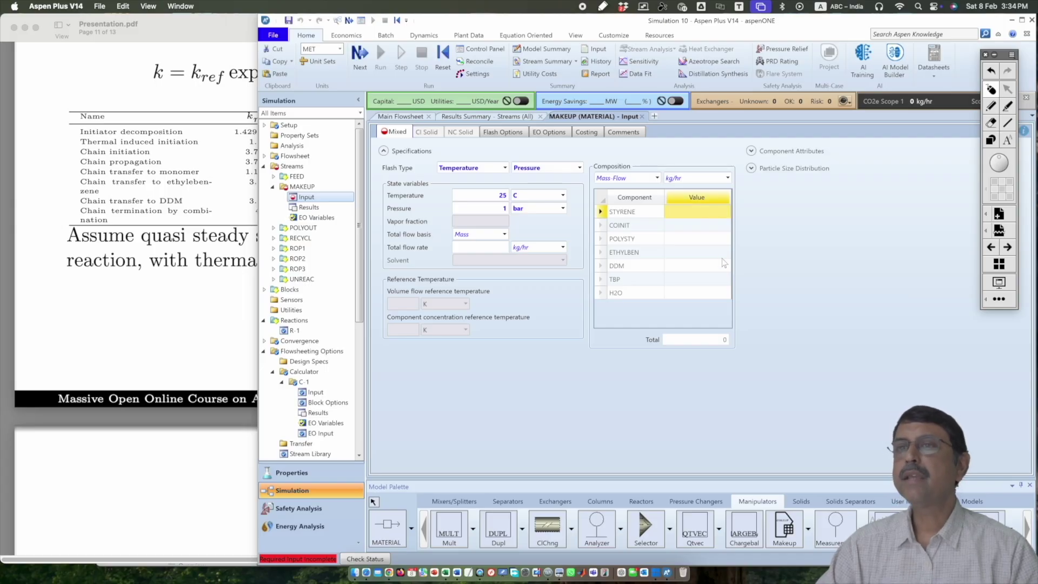
type("1")
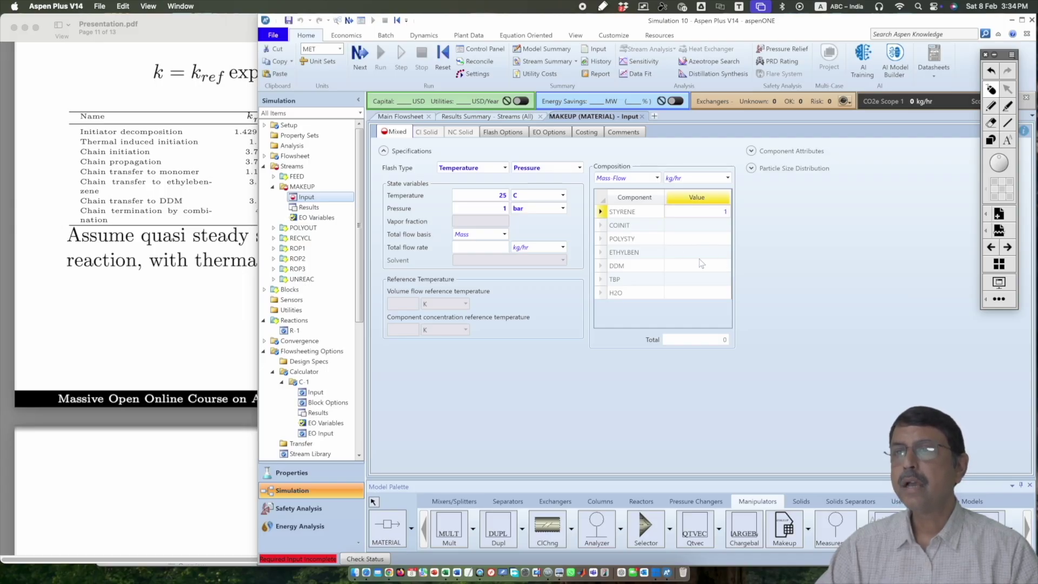
left_click(700, 257)
type("1")
left_click(701, 264)
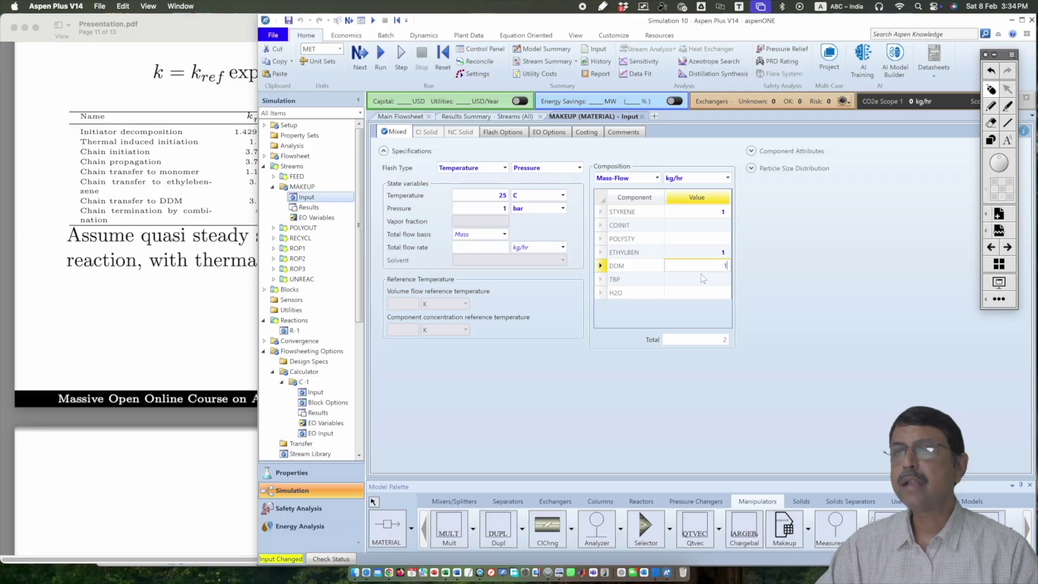
left_click(702, 278)
type("1")
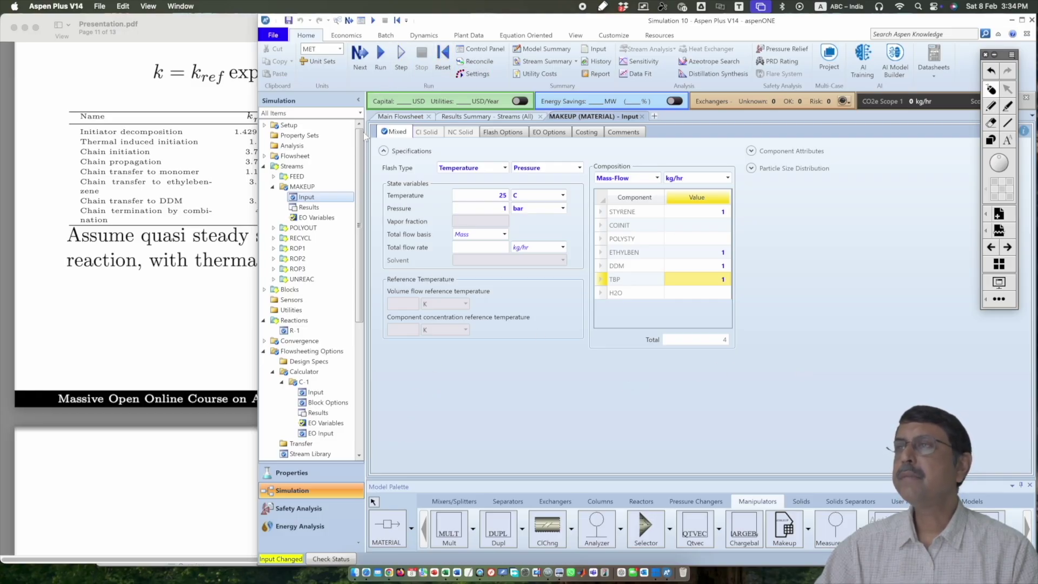
Run the simulation and compare the component mass flows in the stream results with the MAKEUP input and the flowsheet.
left_click(386, 72)
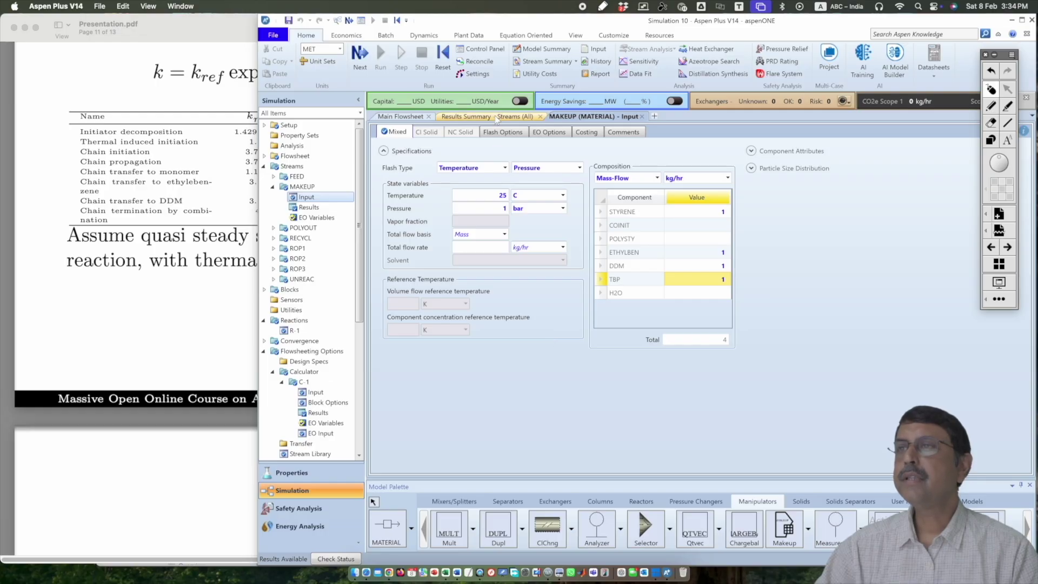
left_click(495, 116)
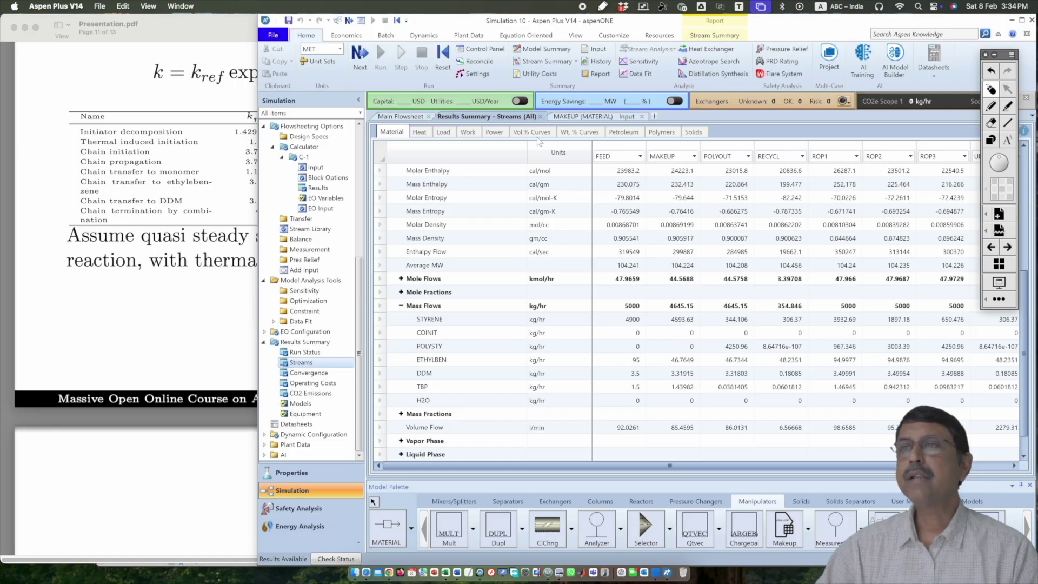
left_click(597, 117)
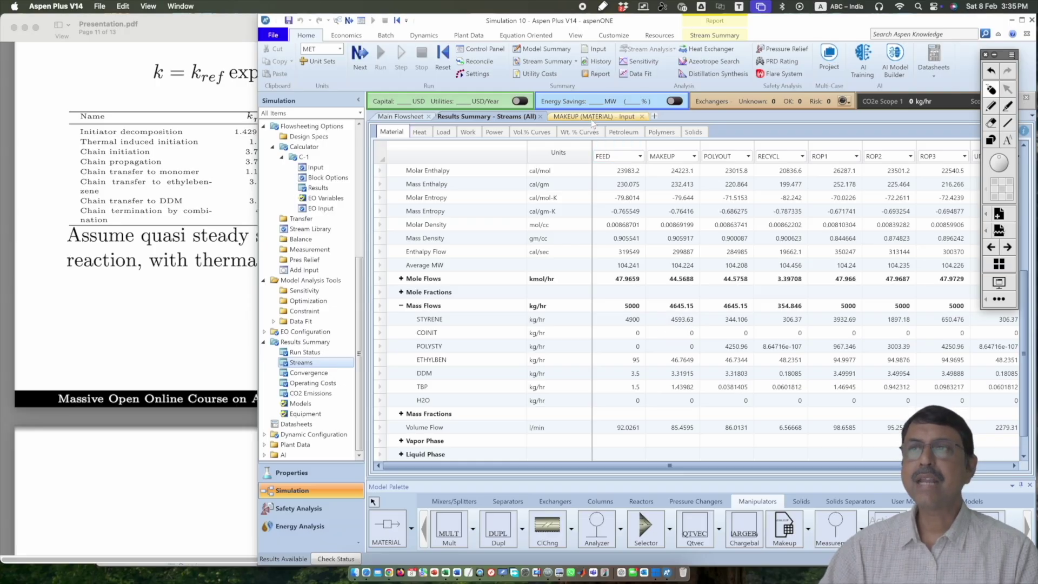
left_click(594, 117)
left_click(507, 116)
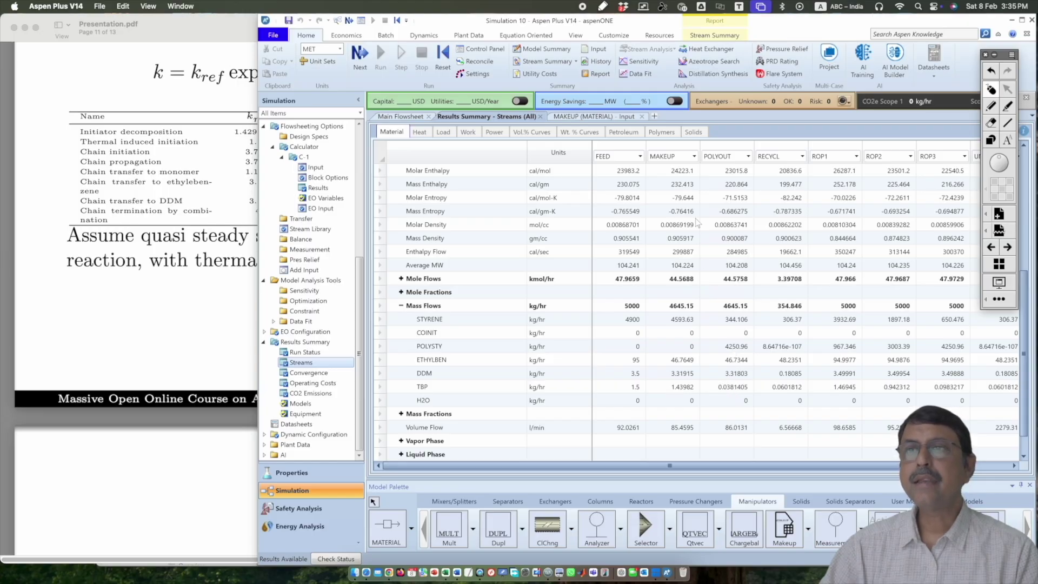
left_click(400, 116)
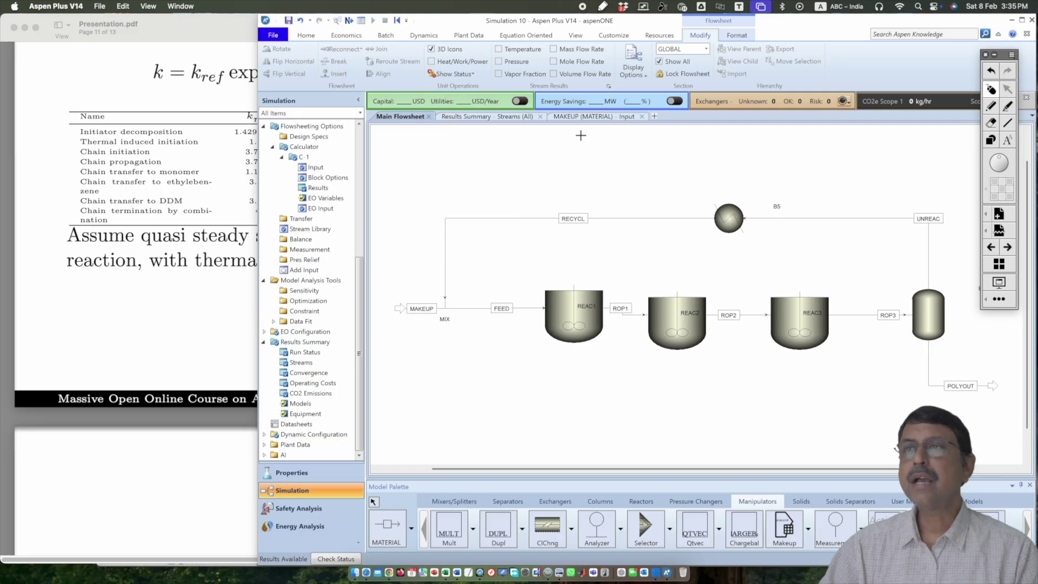
left_click(592, 117)
left_click(508, 117)
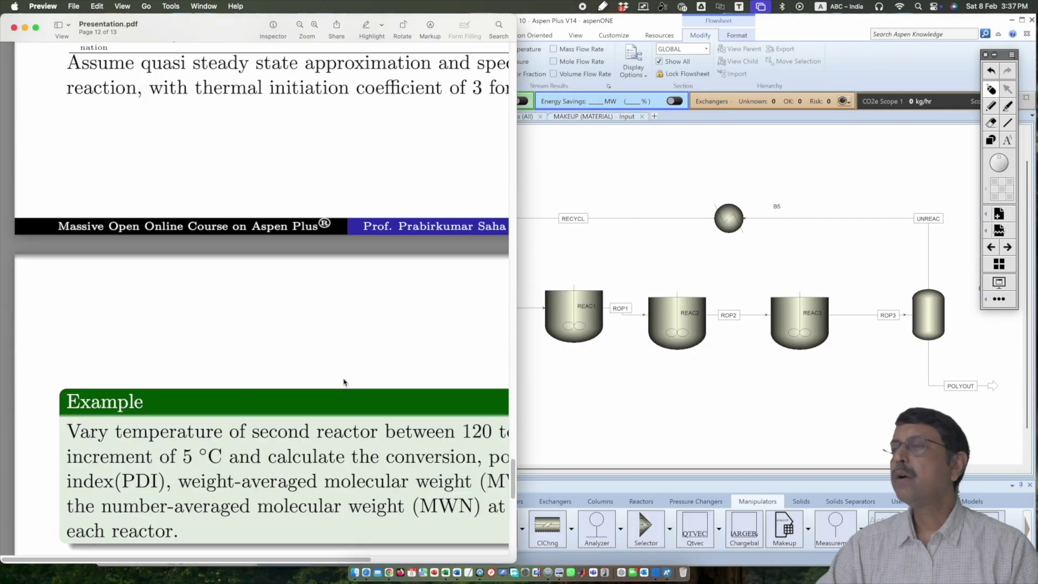
Read the example on varying the second reactor's temperature in Presentation.pdf, widening its window, and return to Aspen Plus.
scroll(344, 382, "down", 5)
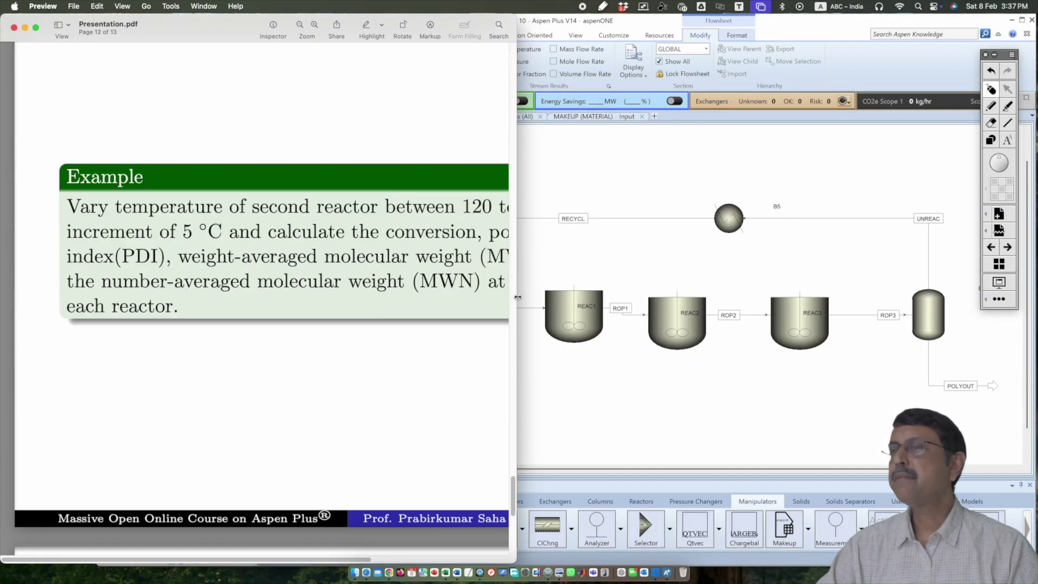
left_click_drag(517, 296, 720, 298)
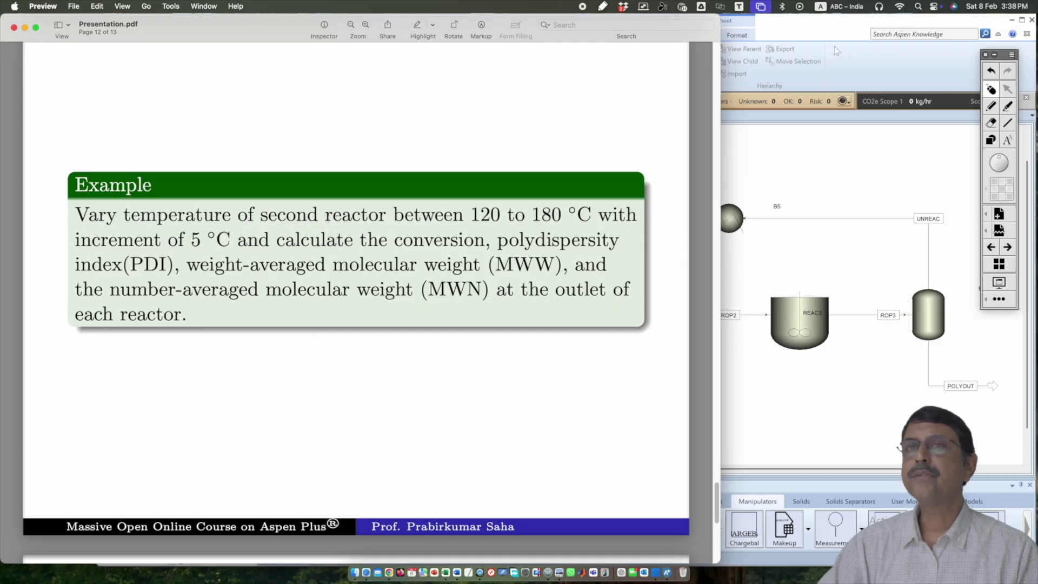
left_click(826, 26)
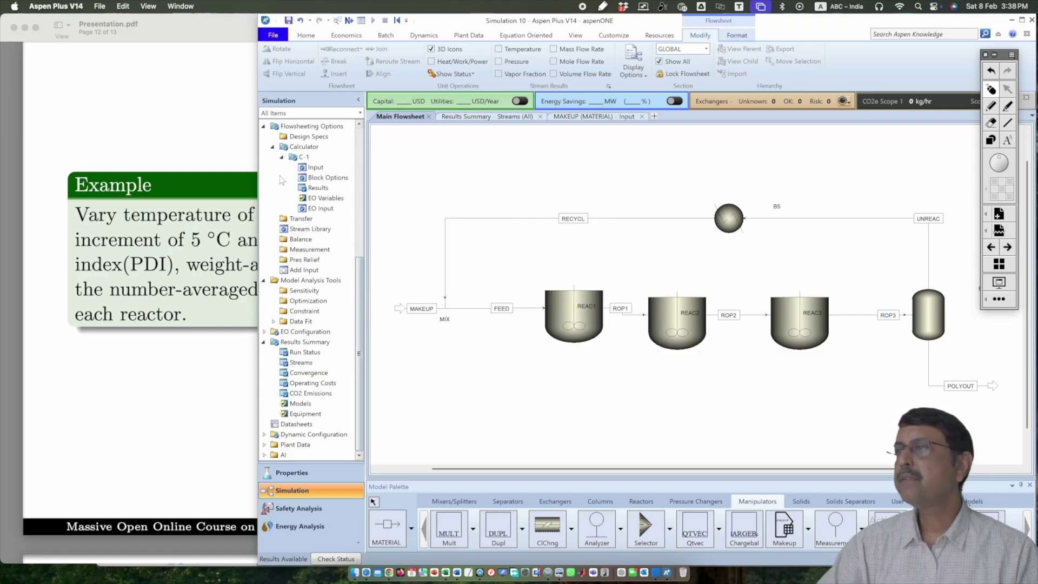
Create a new sensitivity analysis with the ID S-1 under the model analysis tools.
left_click(265, 126)
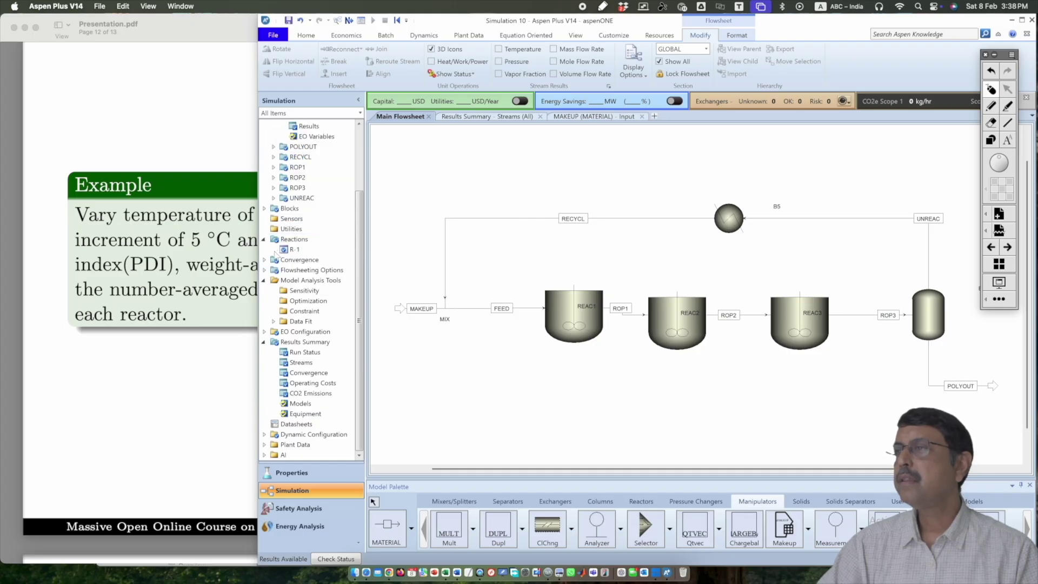
left_click(299, 292)
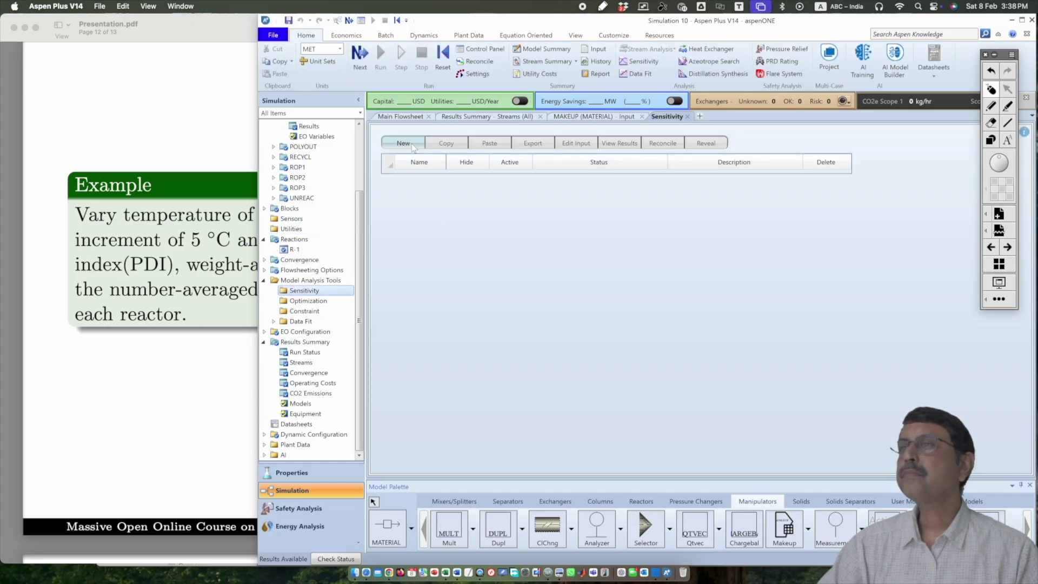
left_click(403, 143)
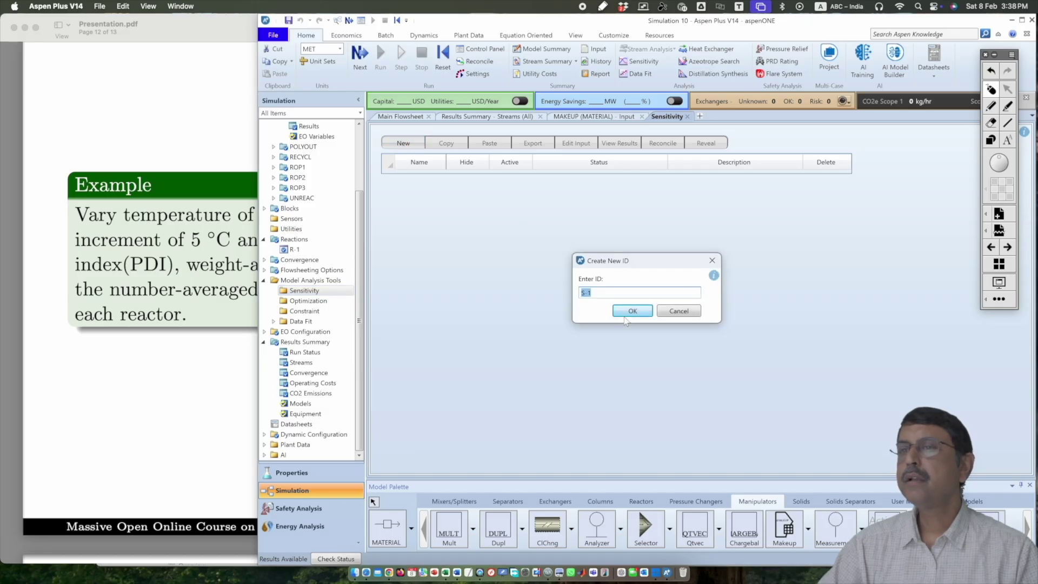
left_click(629, 312)
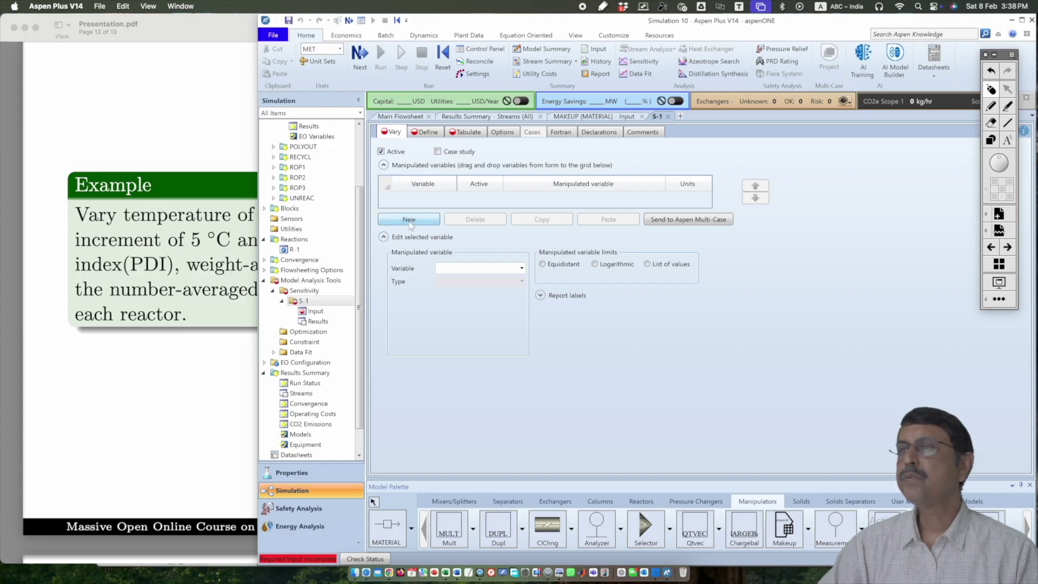
Add a manipulated variable to S-1 of type Block-Var for block REAC2, variable TEMP, with units C.
left_click(410, 219)
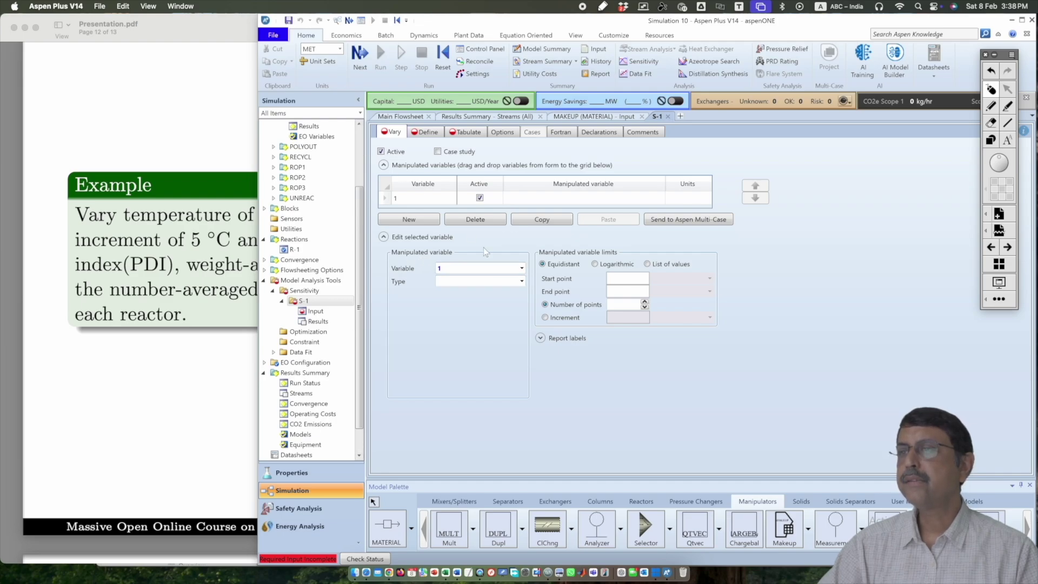
left_click(520, 284)
left_click(520, 282)
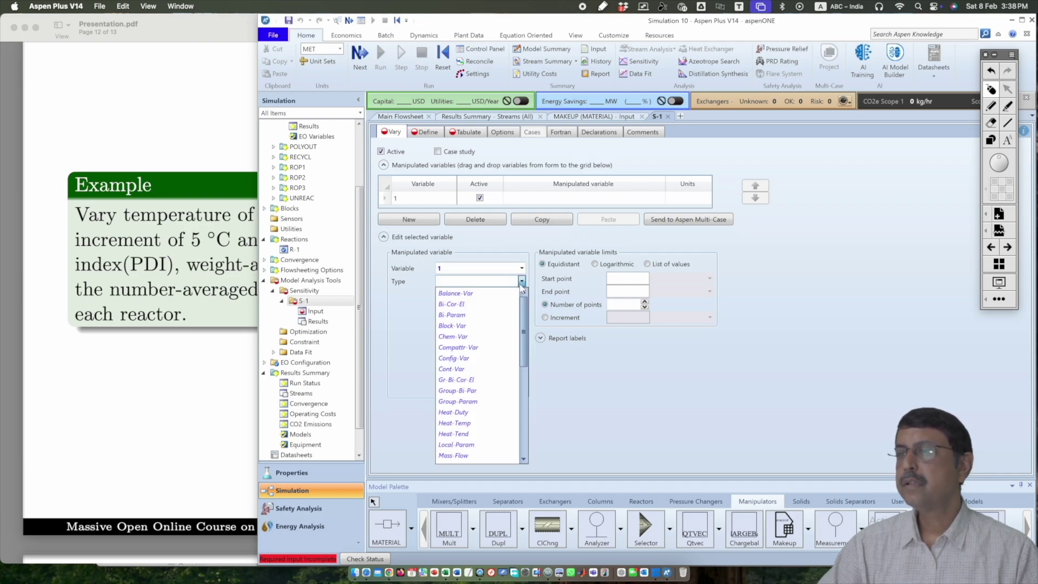
left_click(469, 325)
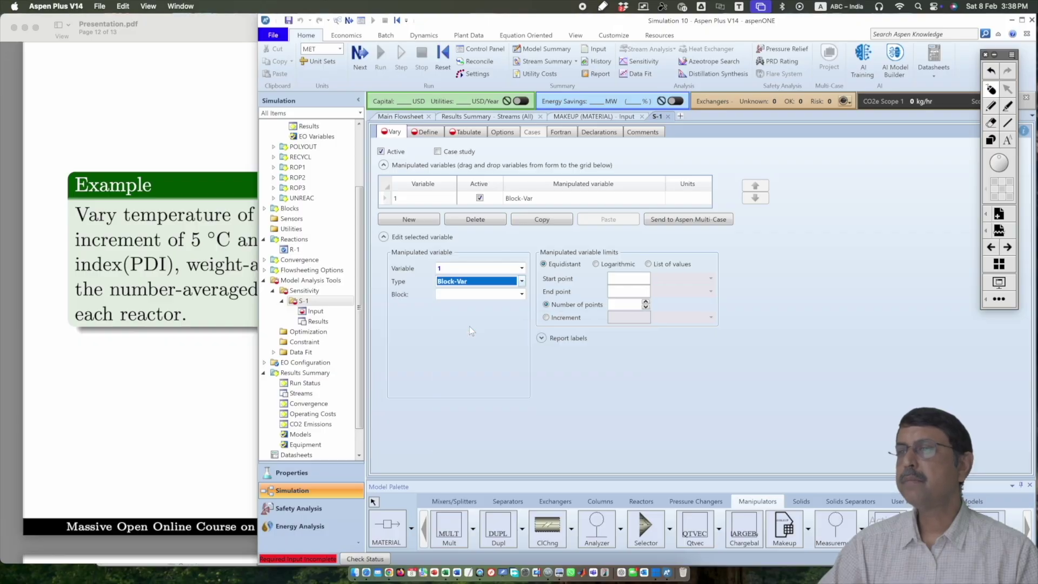
left_click(521, 295)
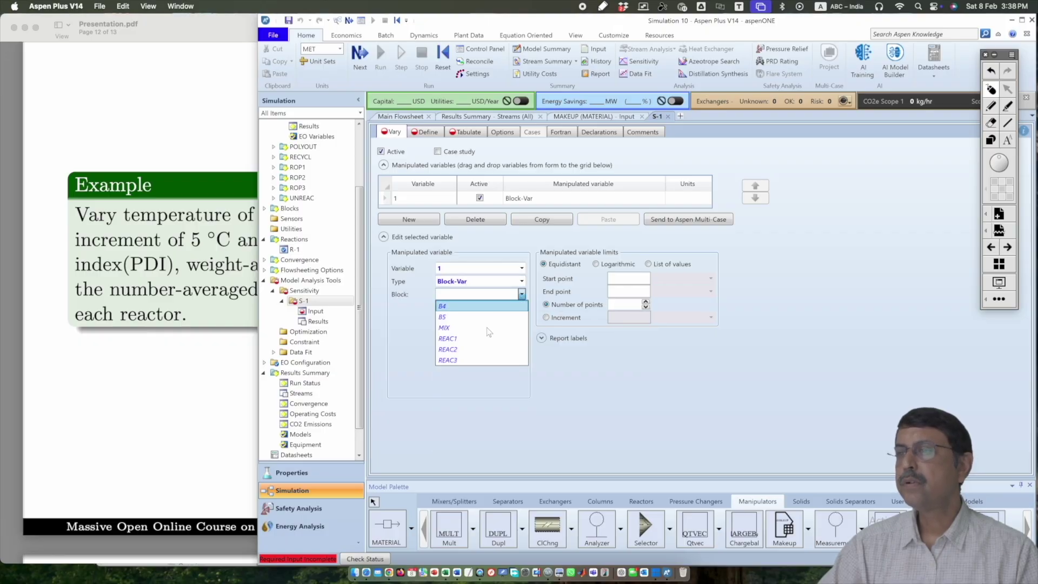
left_click(460, 349)
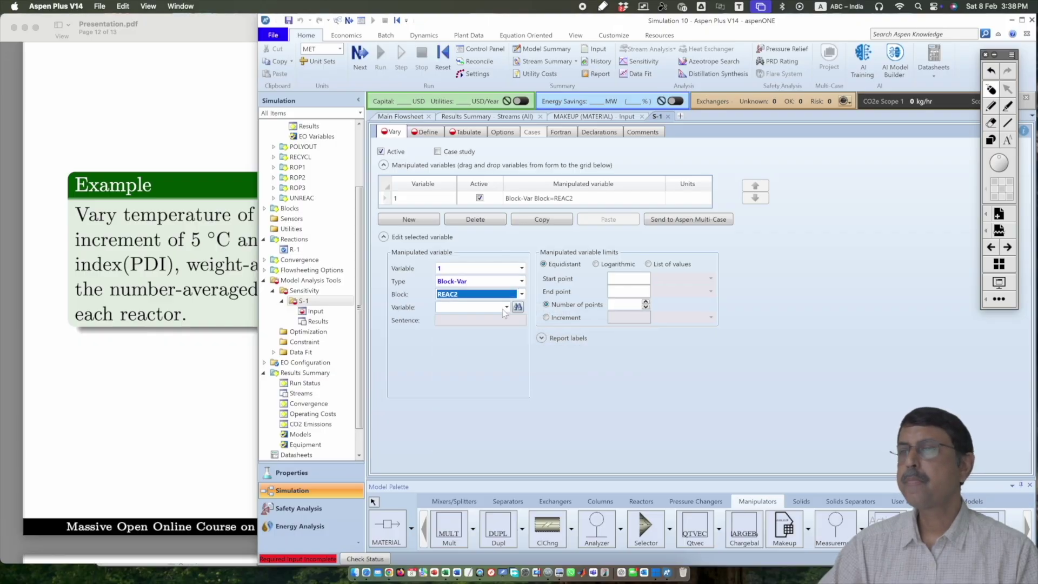
left_click(506, 307)
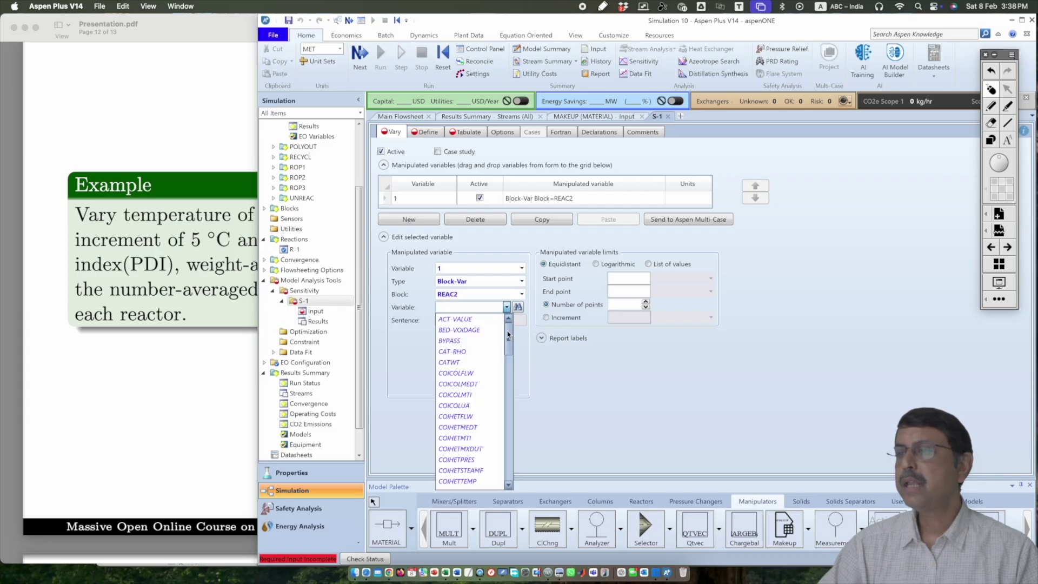
left_click_drag(507, 335, 510, 451)
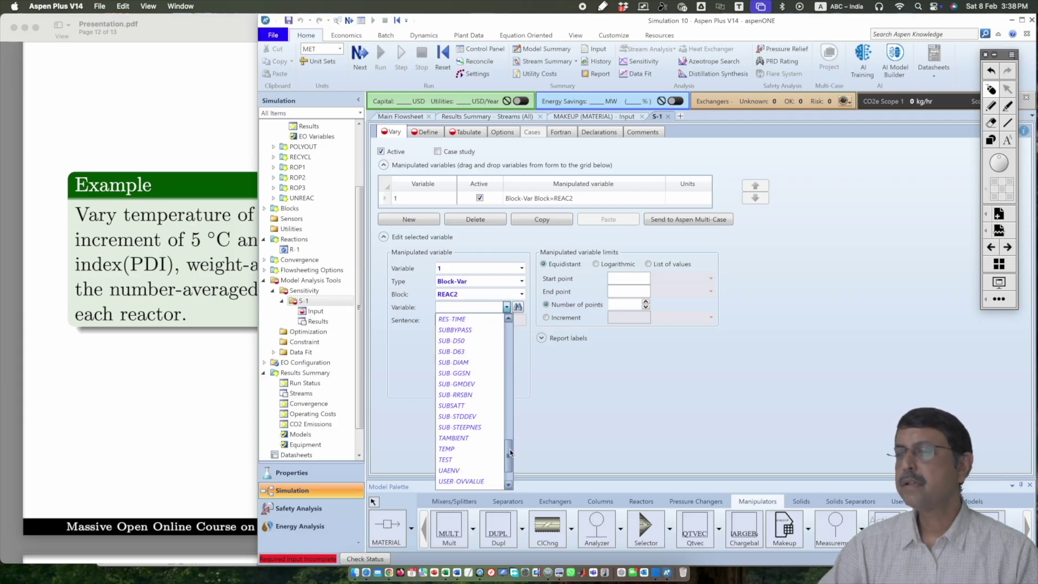
left_click(459, 448)
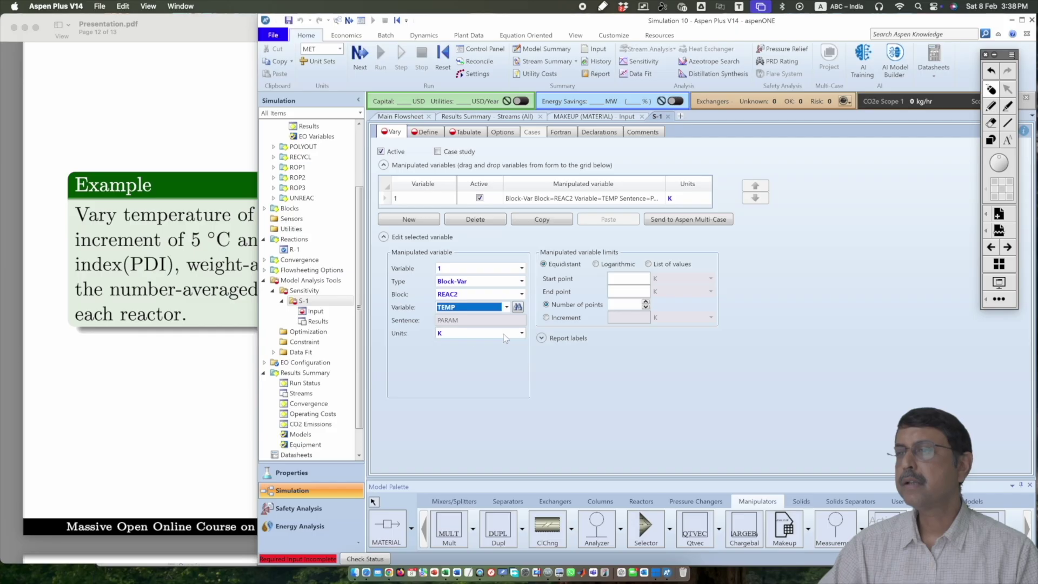
left_click(521, 333)
left_click(502, 345)
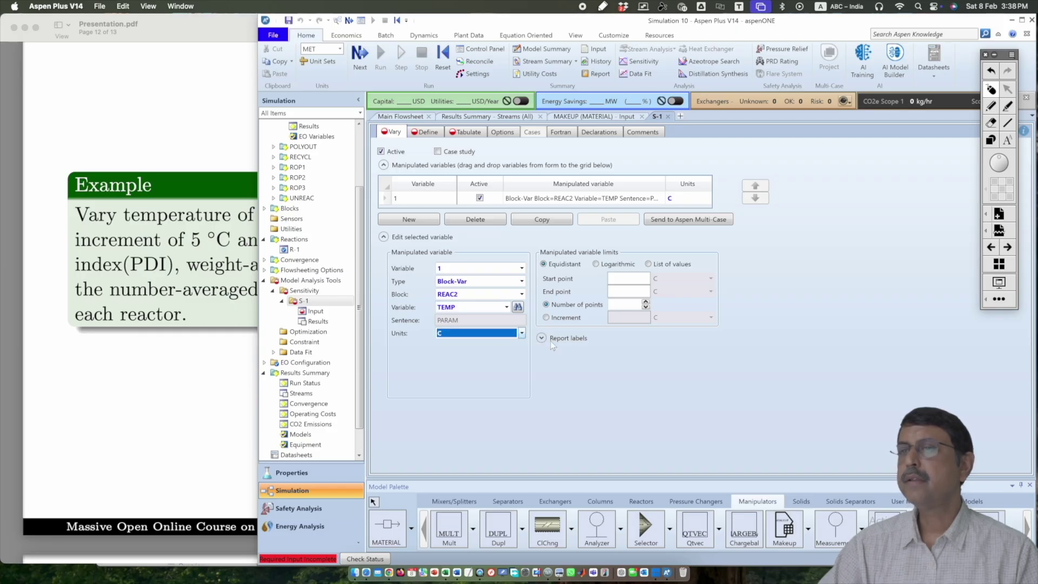
Check the range in Presentation.pdf, and set equidistant limits for REAC2's temperature from 120 to 180 C with an increment of 5 C.
left_click(184, 340)
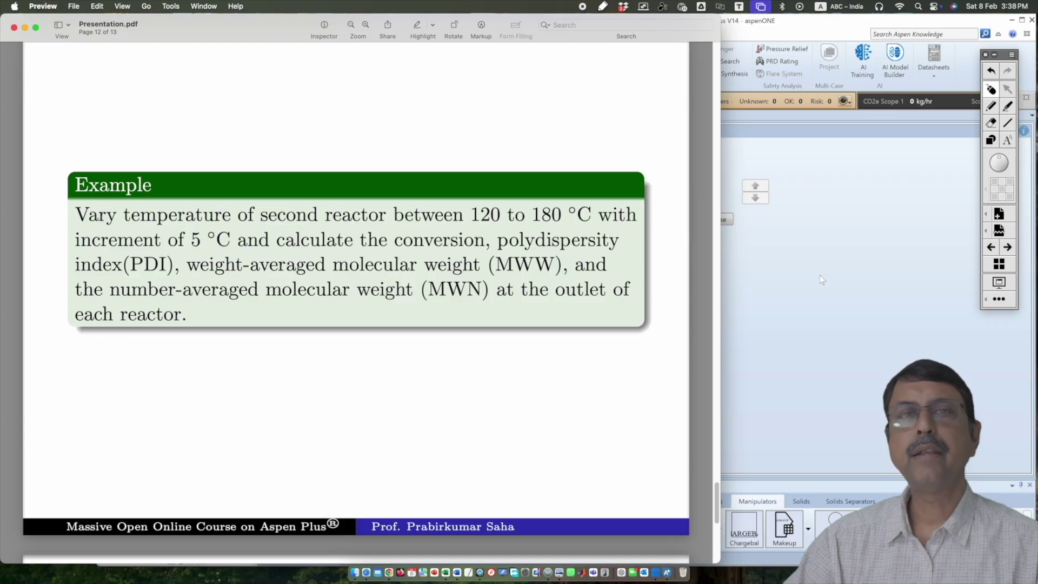
left_click(829, 283)
left_click(641, 277)
type("120")
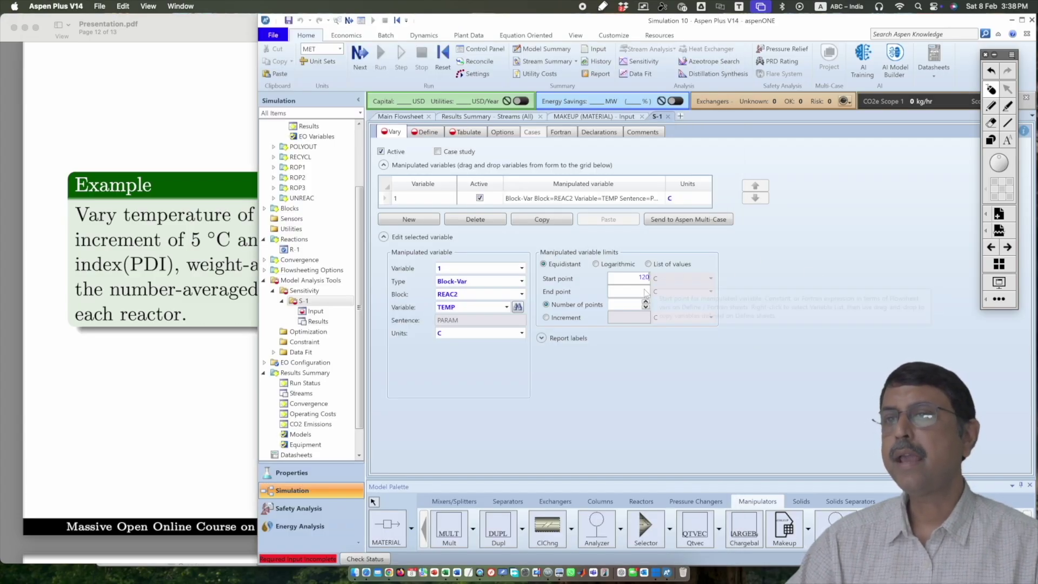
left_click(645, 291)
type("180")
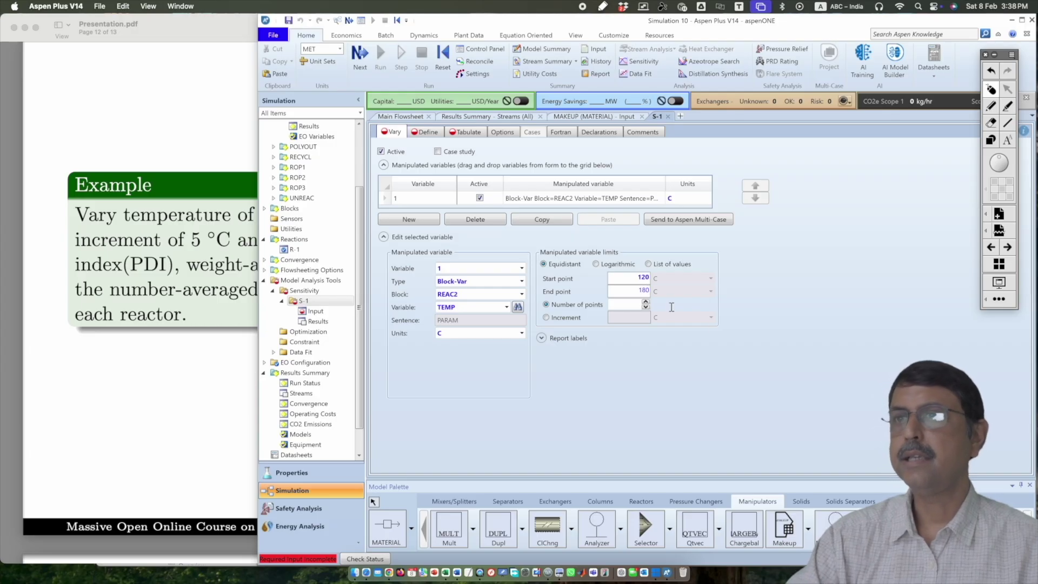
left_click(553, 318)
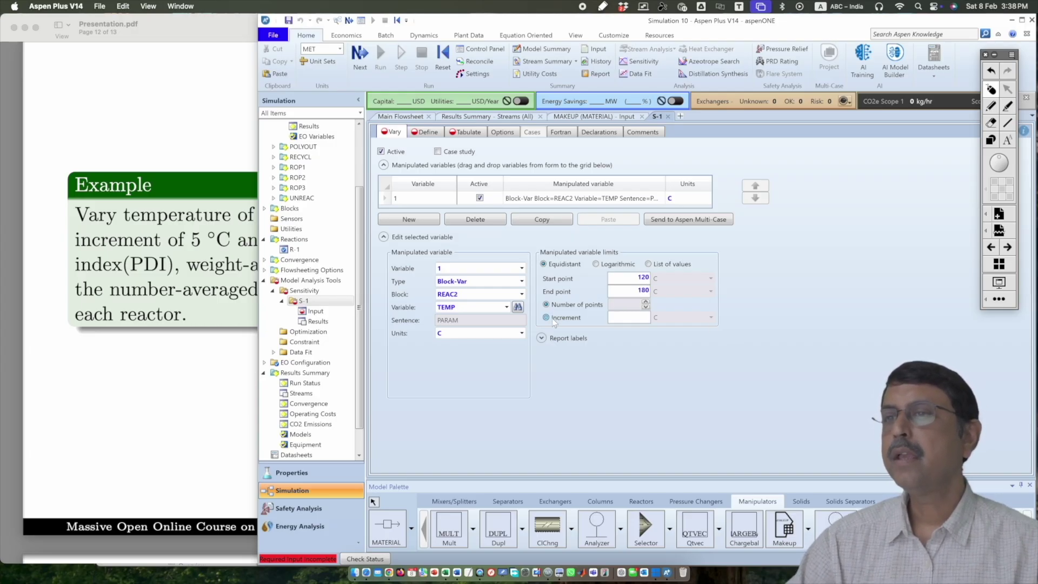
left_click(643, 318)
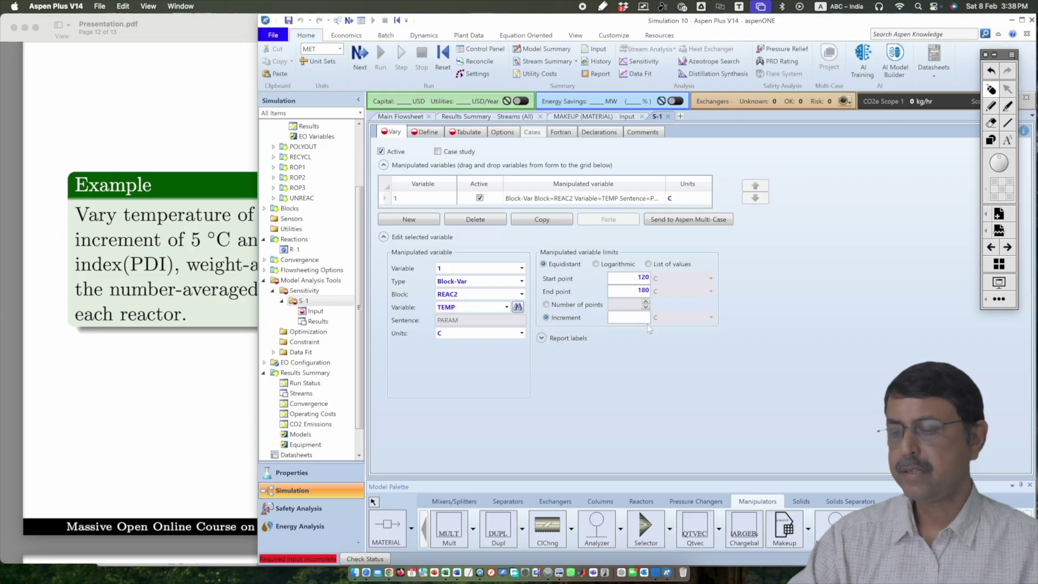
type("5")
key("Return")
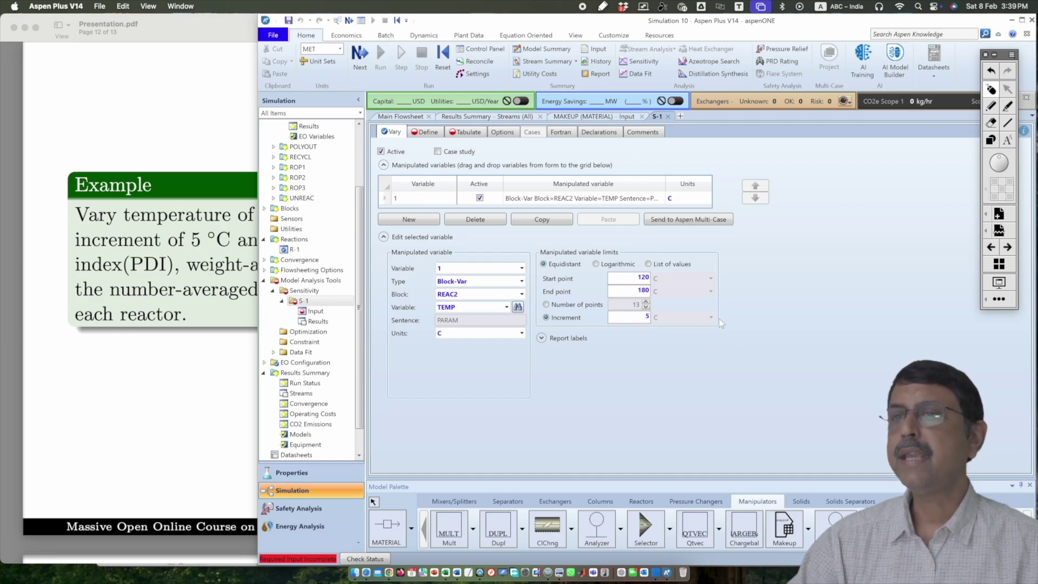
Create a sampled variable named PDIREAC1 in the definitions of sensitivity analysis S-1.
left_click(426, 132)
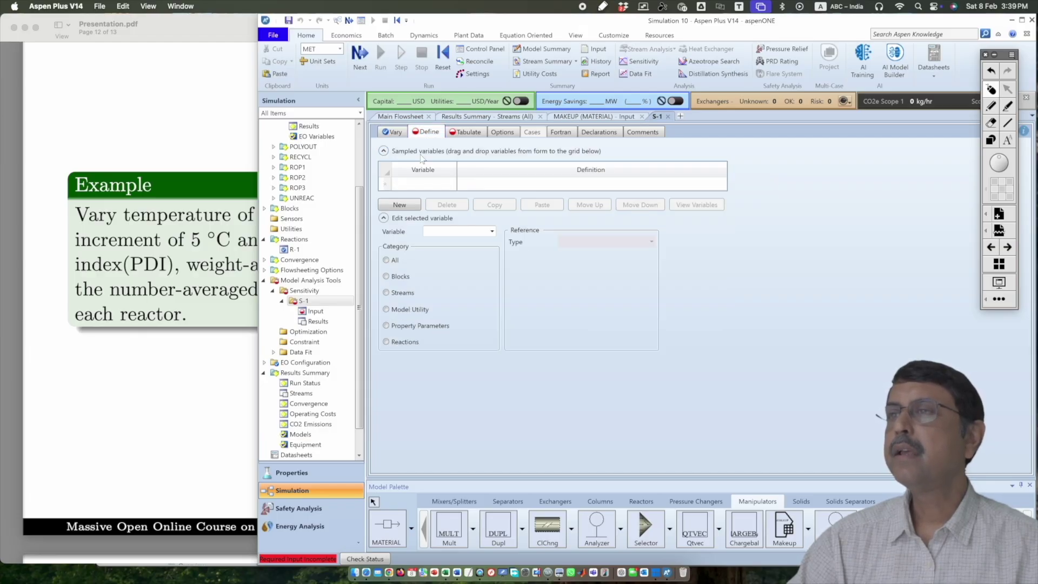
left_click(400, 205)
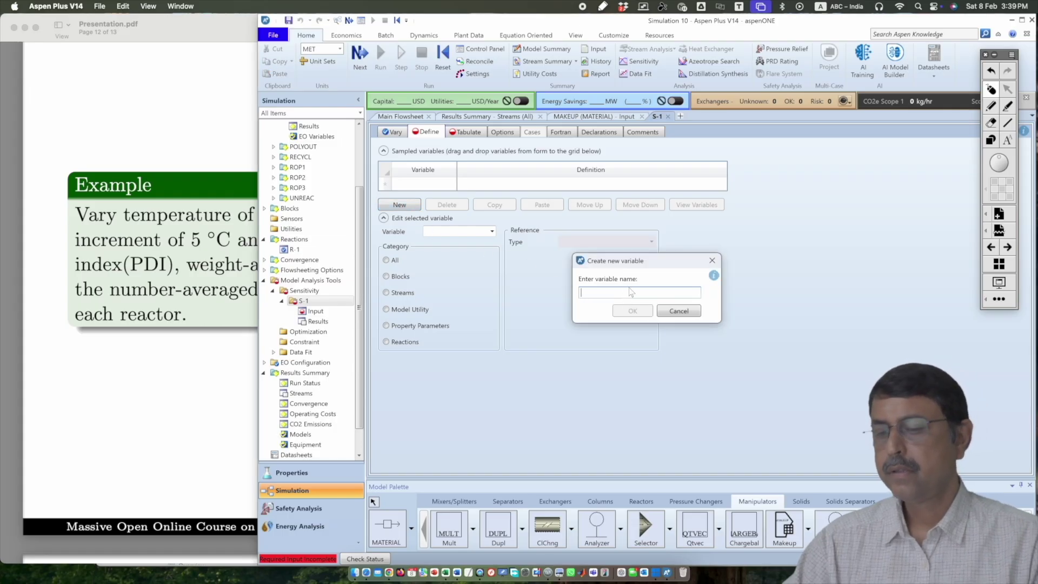
type("PD")
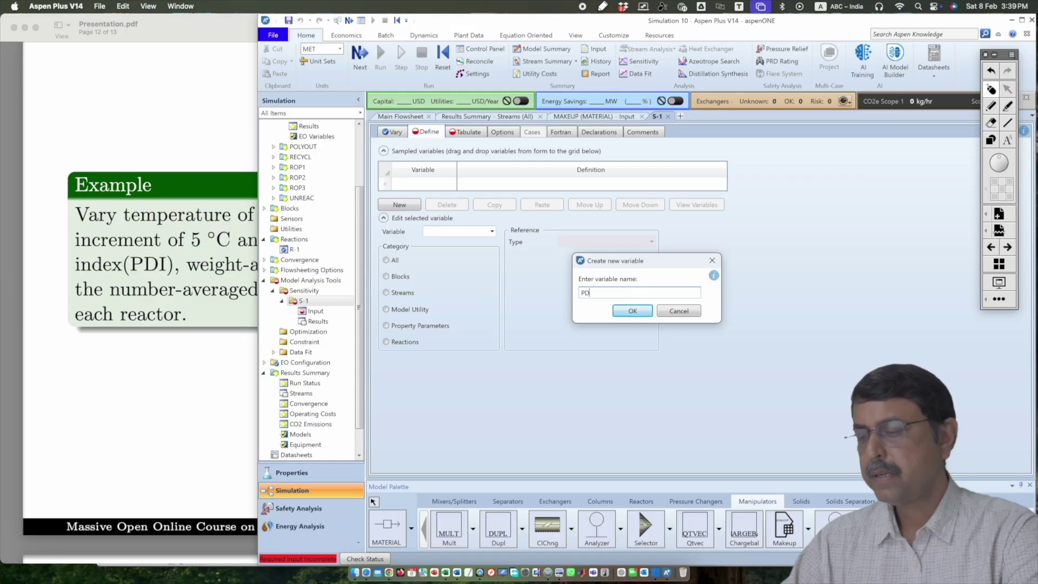
type("I")
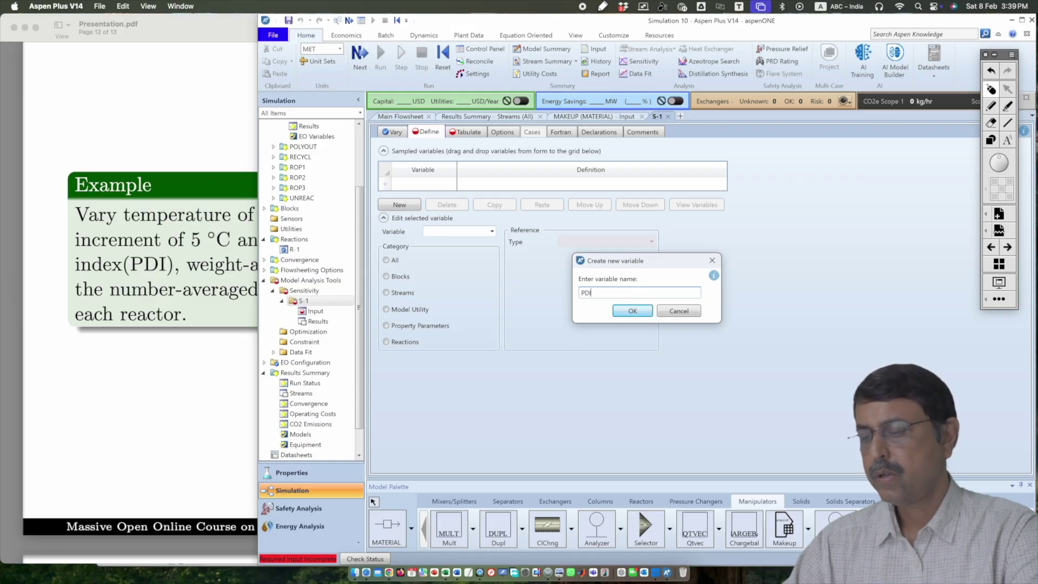
type("REAC1")
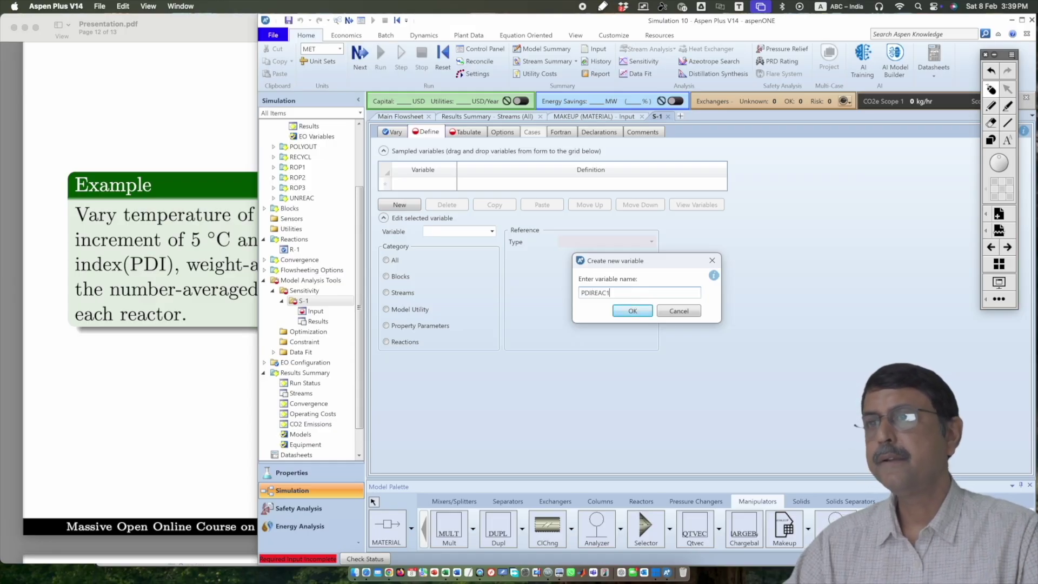
key("Return")
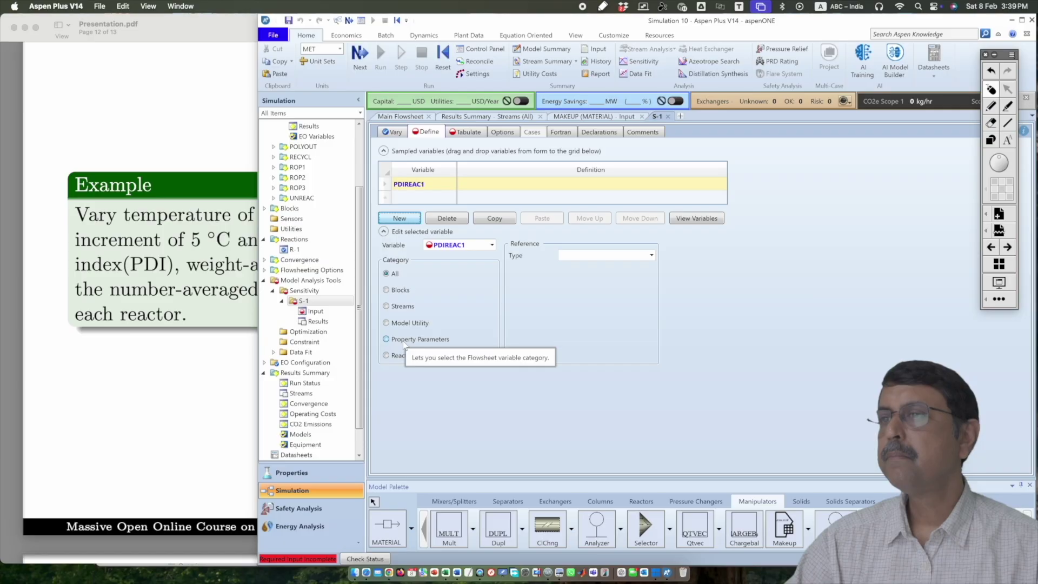
Define PDIREAC1 as a Compattr-Var for stream ROP1, substream MIXED, component POLYSTY, attribute PDI, element 1.
left_click(652, 256)
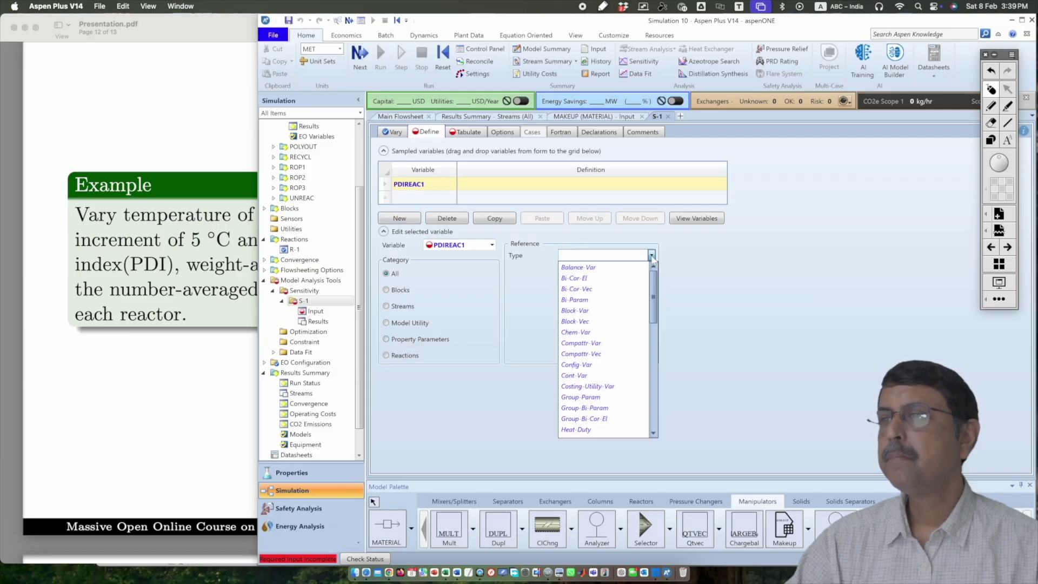
left_click(601, 346)
left_click(651, 269)
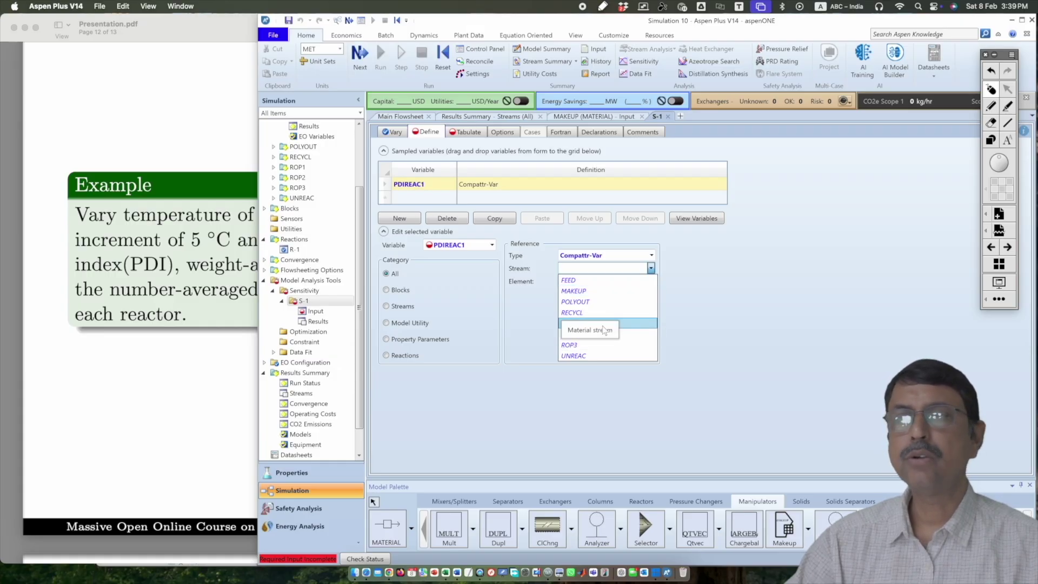
left_click(603, 326)
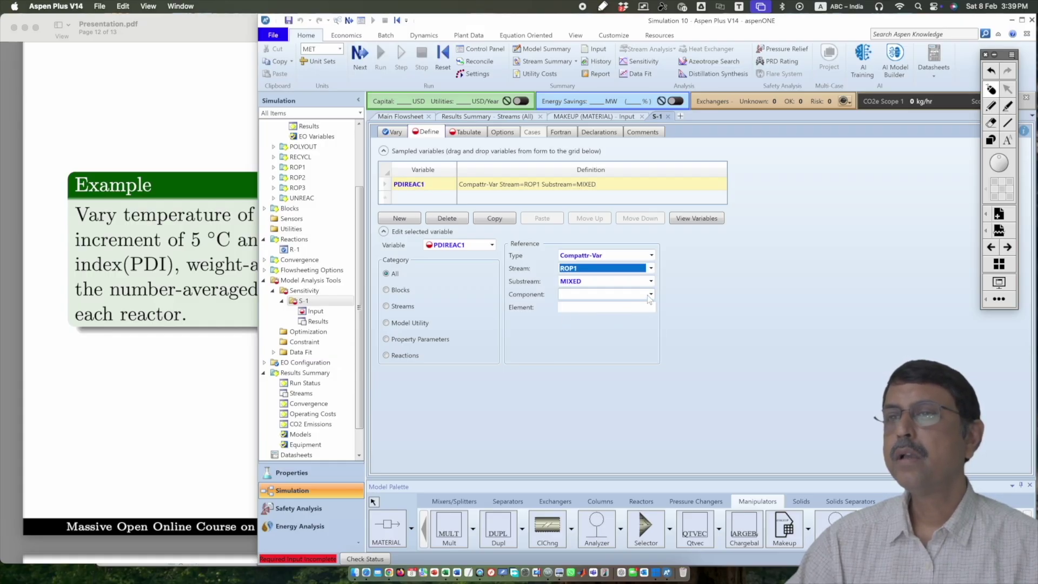
left_click(651, 294)
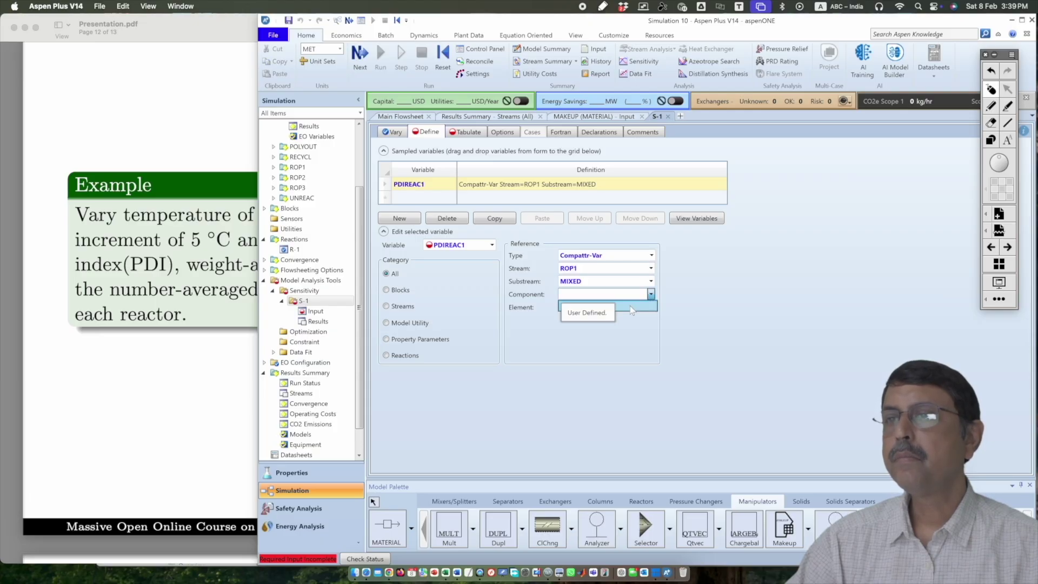
left_click(630, 306)
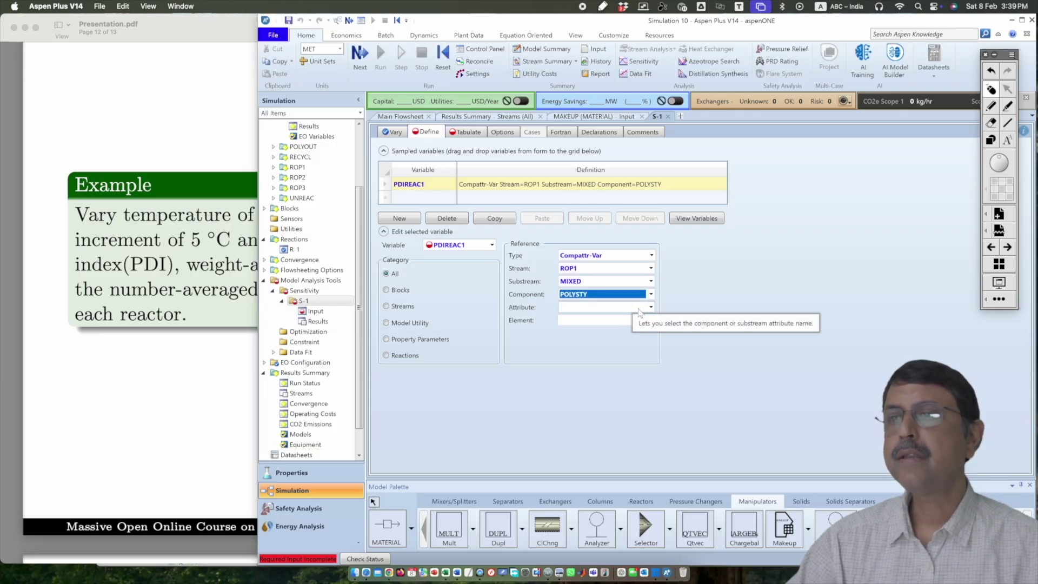
left_click(650, 307)
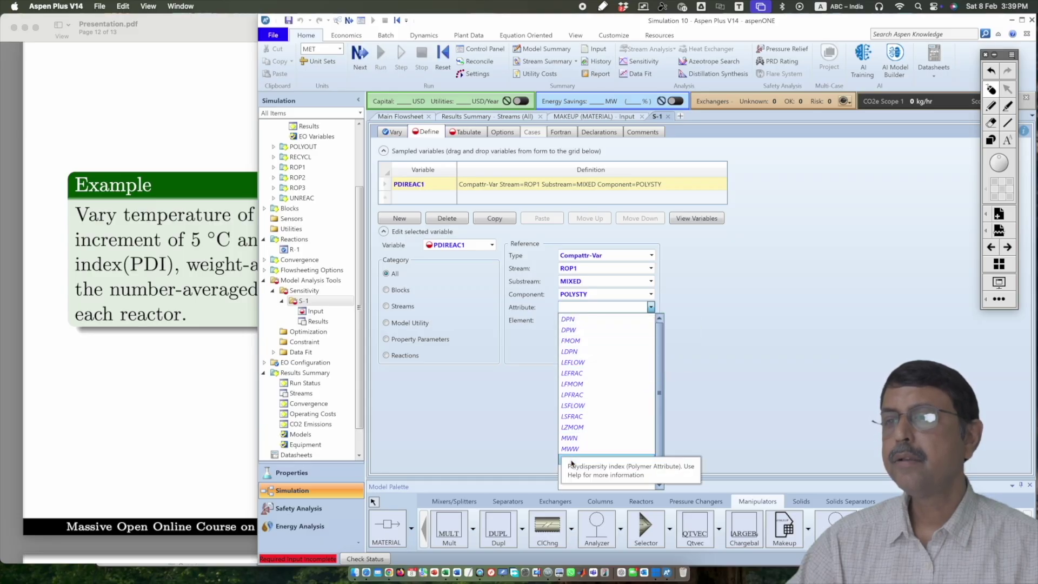
left_click(604, 464)
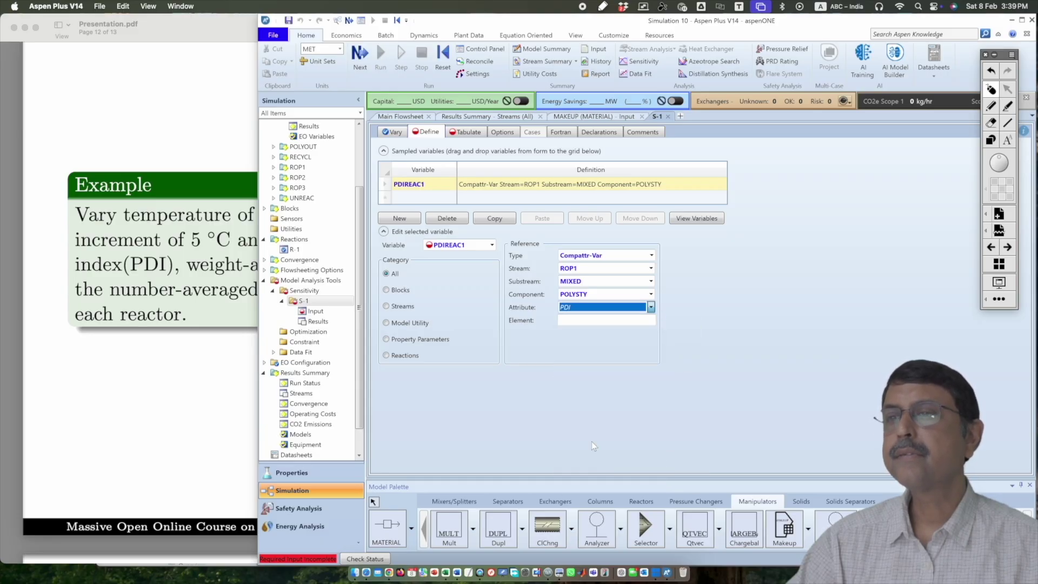
left_click(648, 320)
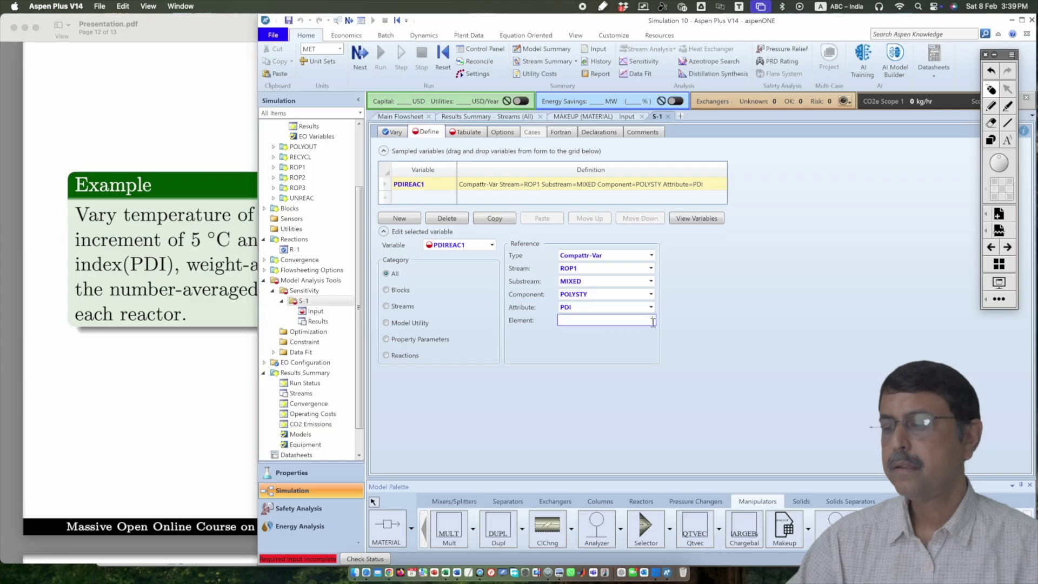
type("1")
left_click(771, 337)
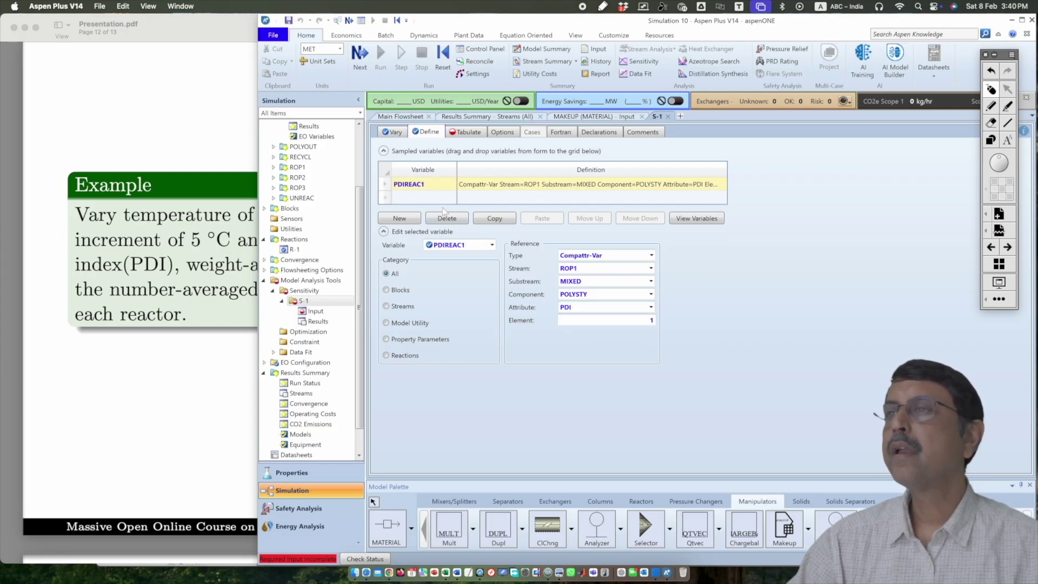
Create a second sampled variable named MWWREAC1 in sensitivity analysis S-1.
left_click(407, 220)
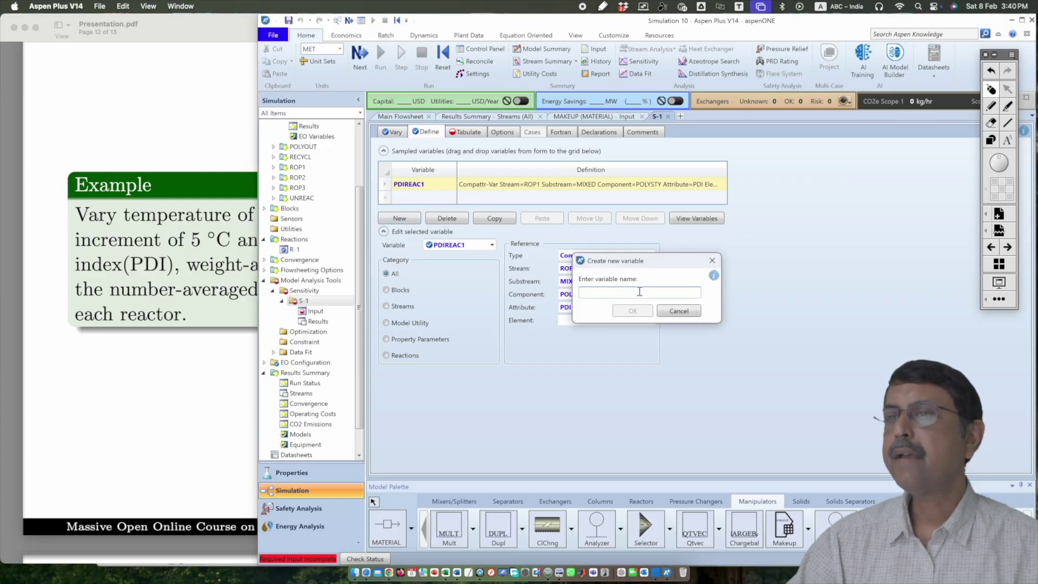
type("MM")
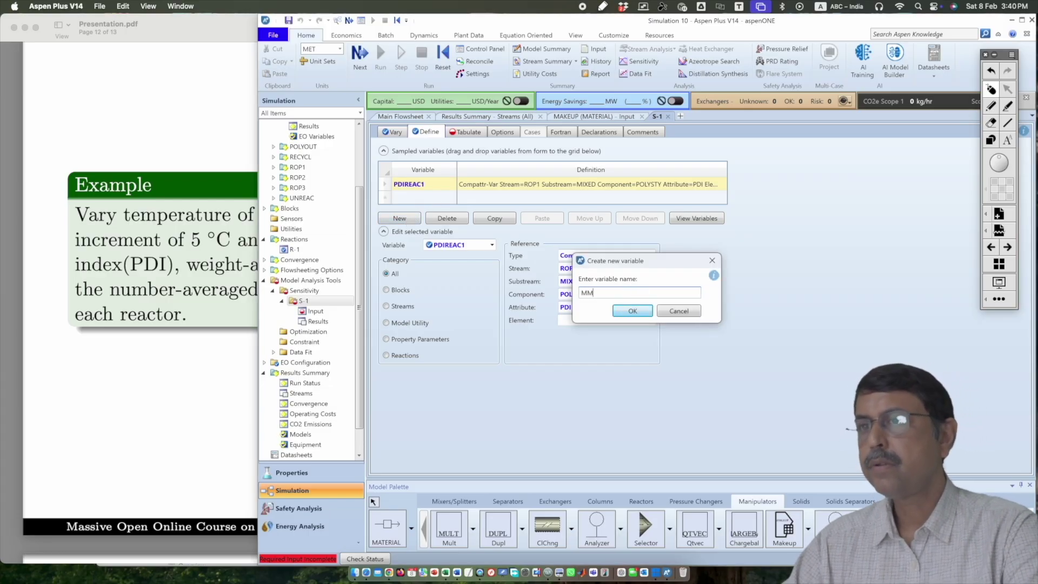
key("BackSpace")
type("WW")
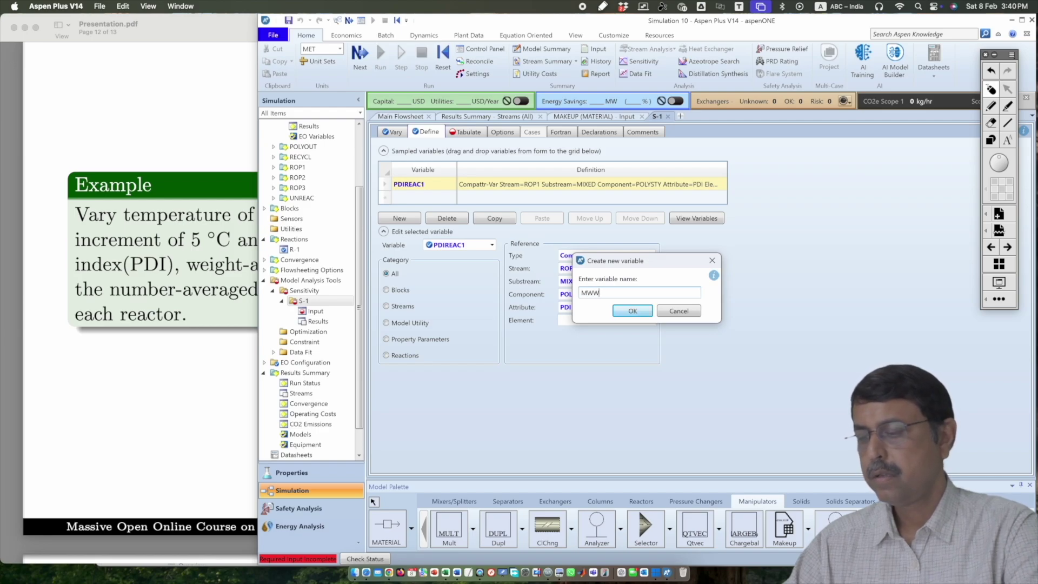
type("REAC1")
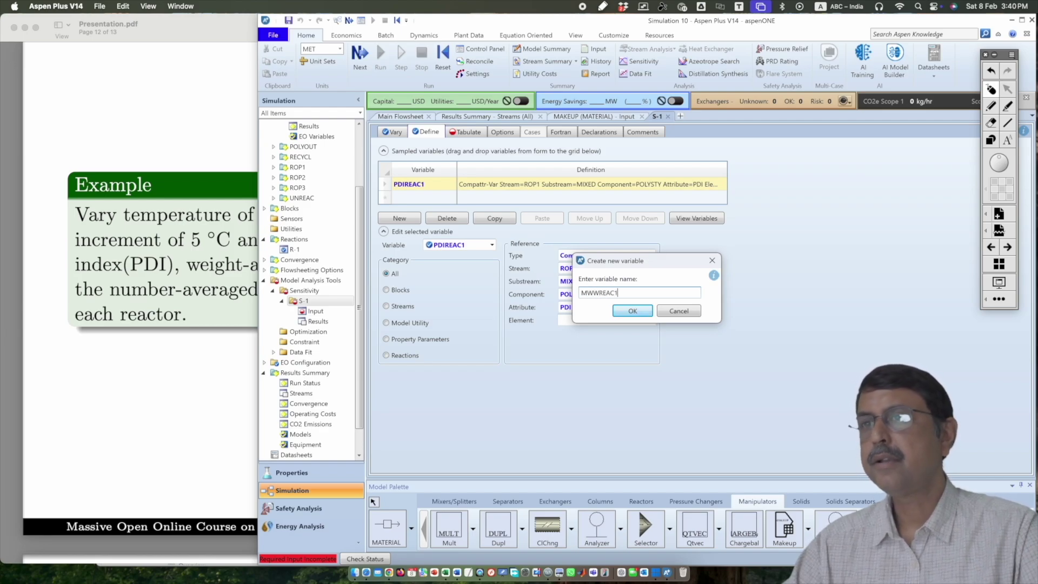
key("Return")
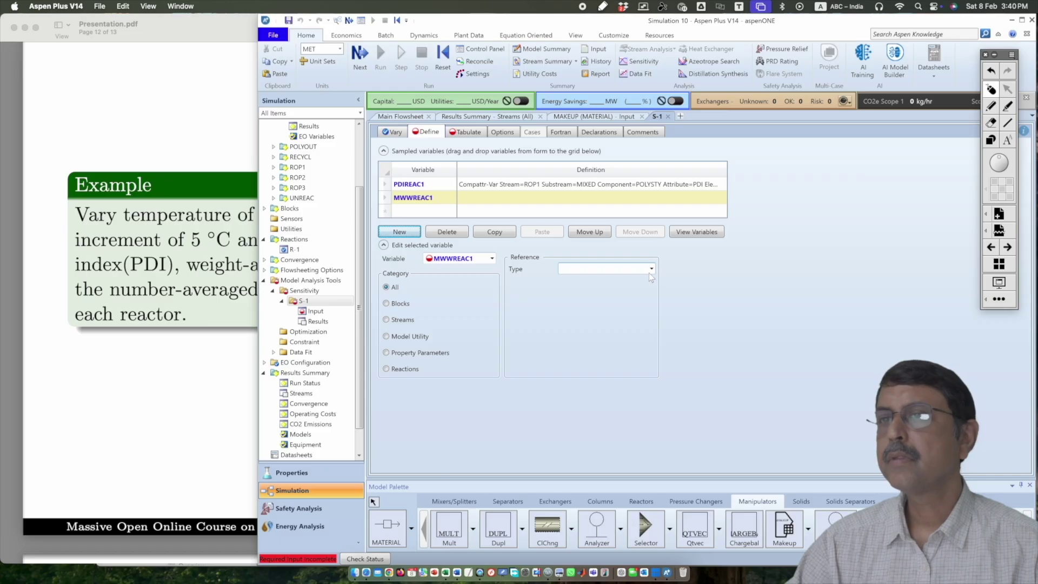
Define MWWREAC1 as a Compattr-Var for stream ROP1, substream MIXED, component POLYSTY, attribute MWW, element 1.
left_click(650, 269)
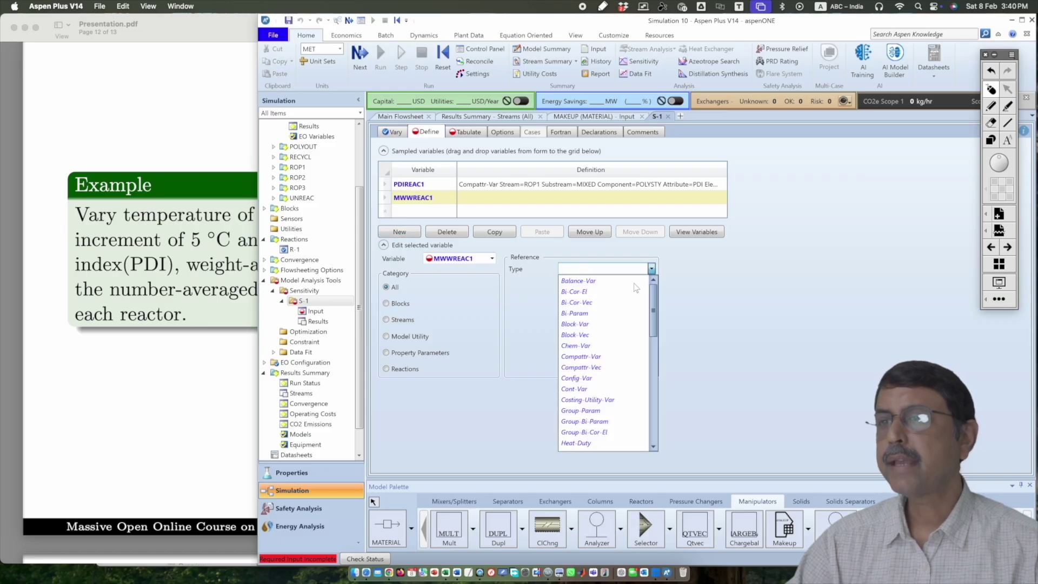
left_click(600, 356)
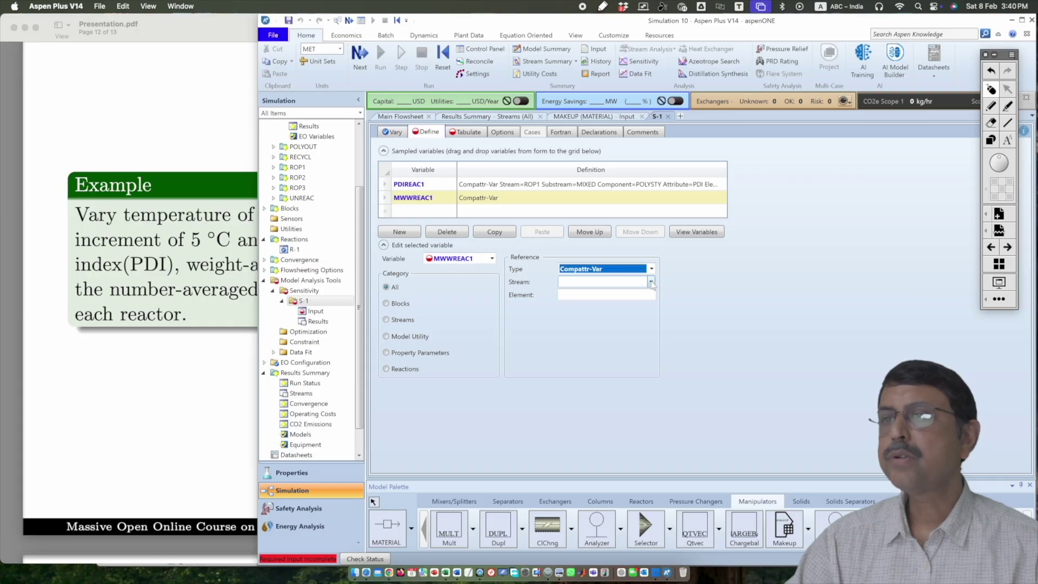
left_click(651, 281)
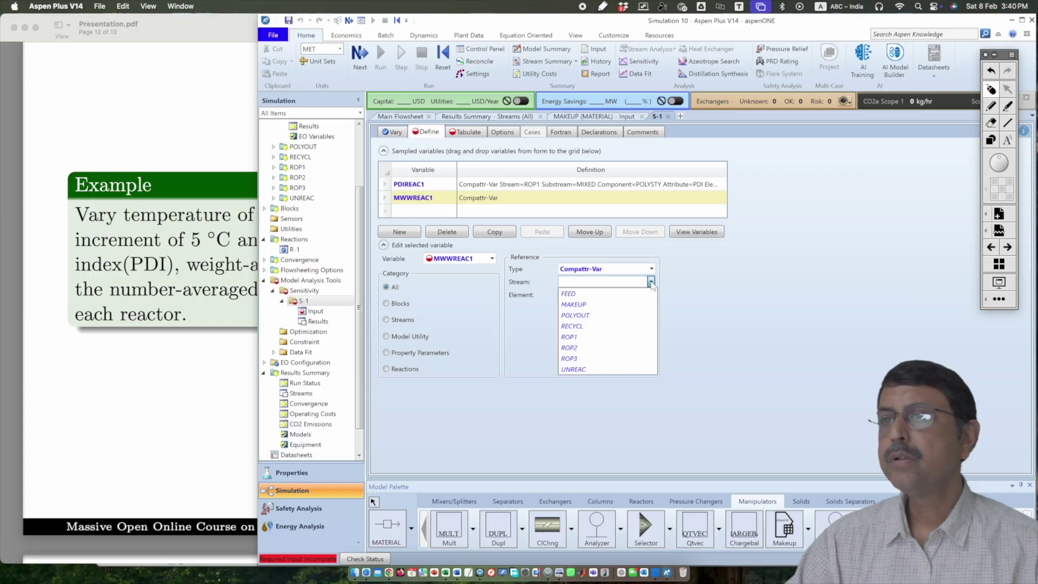
left_click(600, 336)
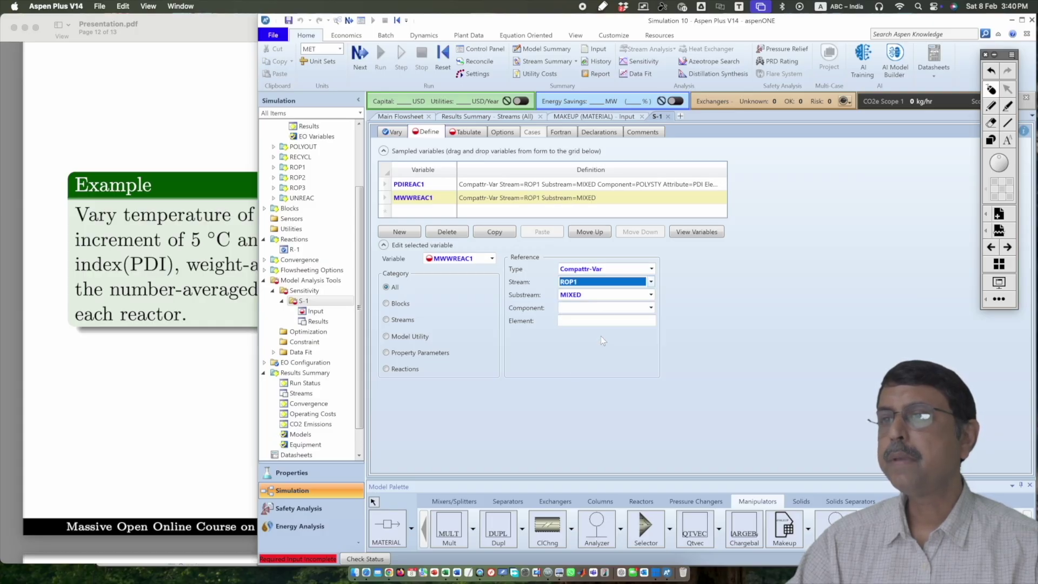
left_click(649, 310)
left_click(643, 322)
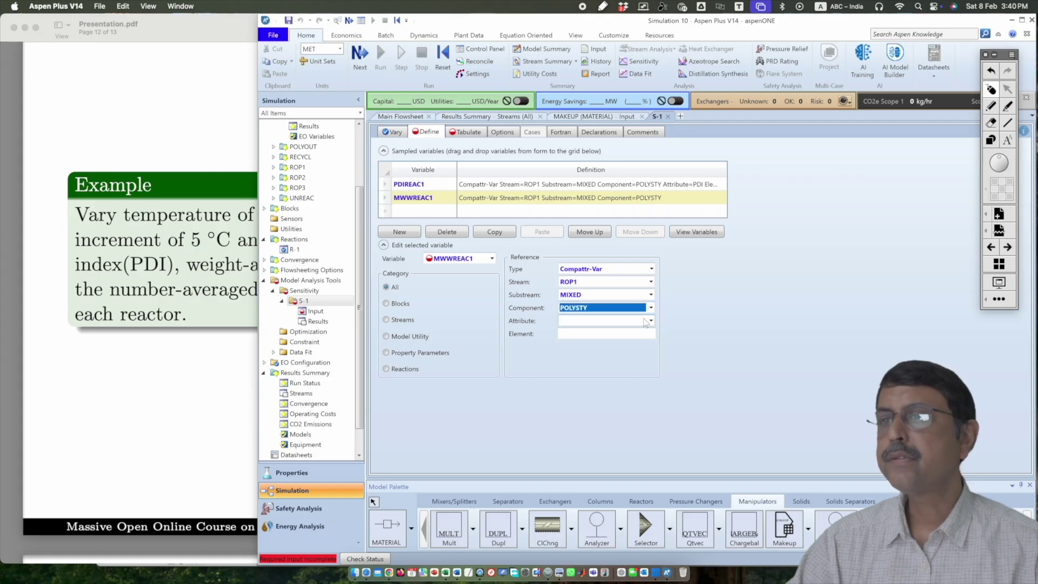
left_click(650, 321)
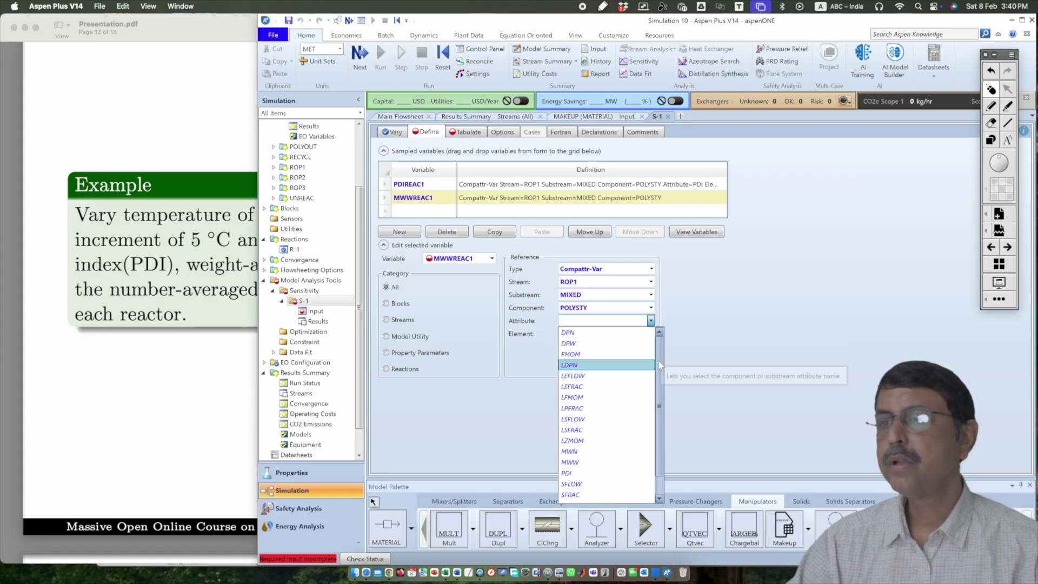
left_click(586, 462)
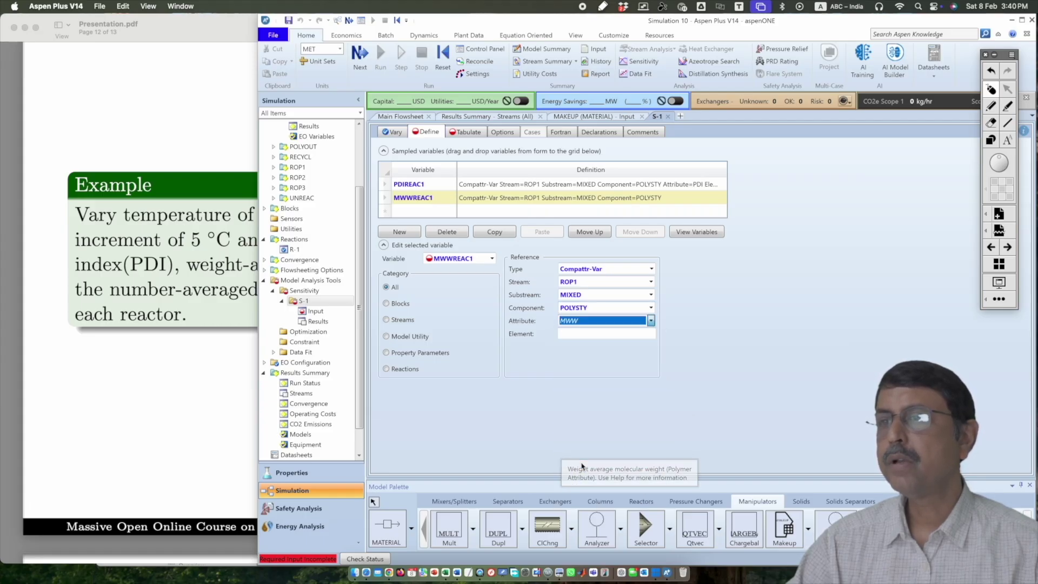
left_click(644, 335)
type("1")
left_click(704, 360)
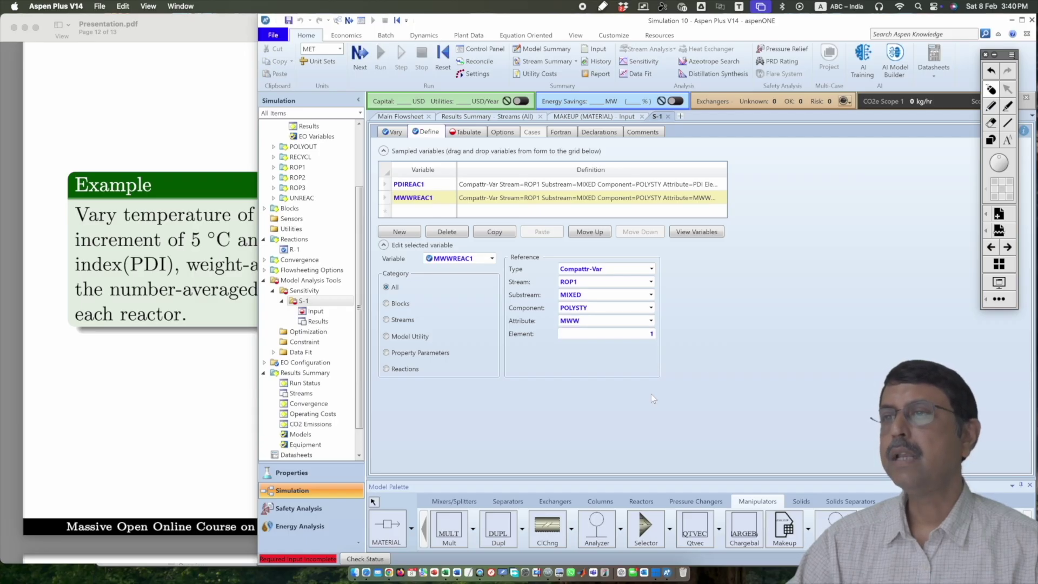
Create a third sampled variable named MWNREAC1 in sensitivity analysis S-1.
left_click(409, 231)
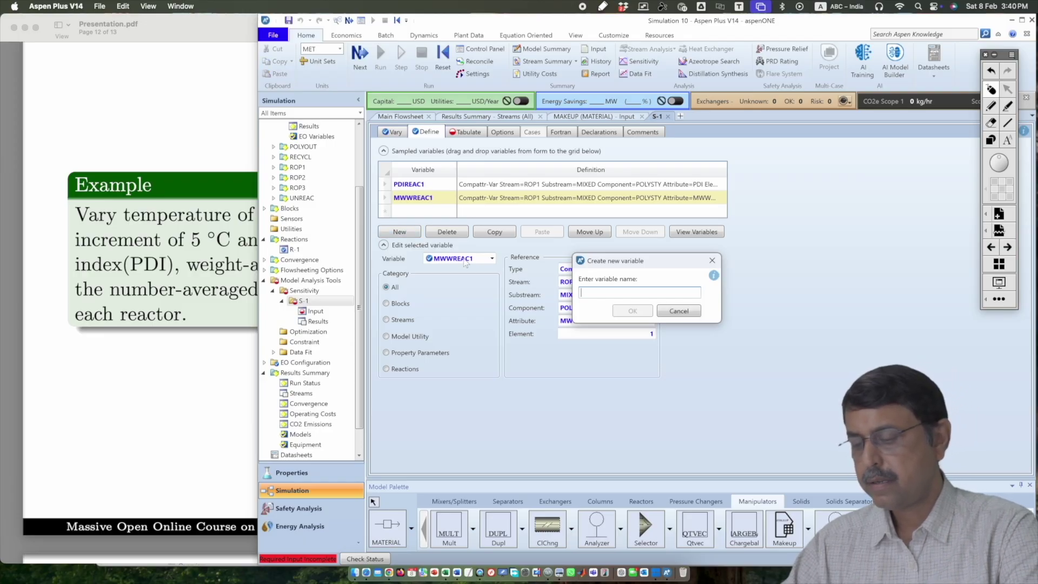
type("MWN1")
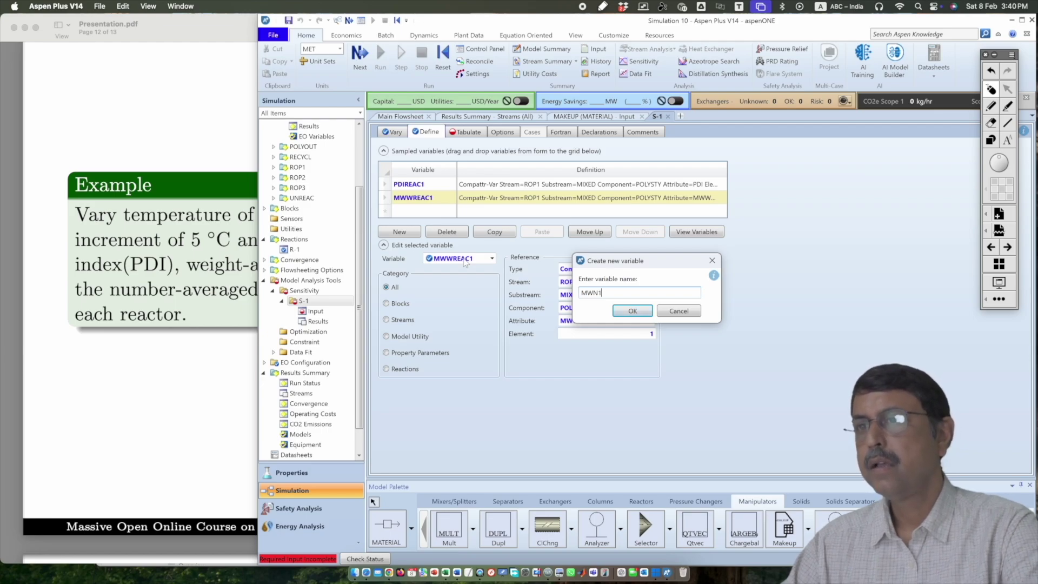
key("BackSpace")
type("REAC1")
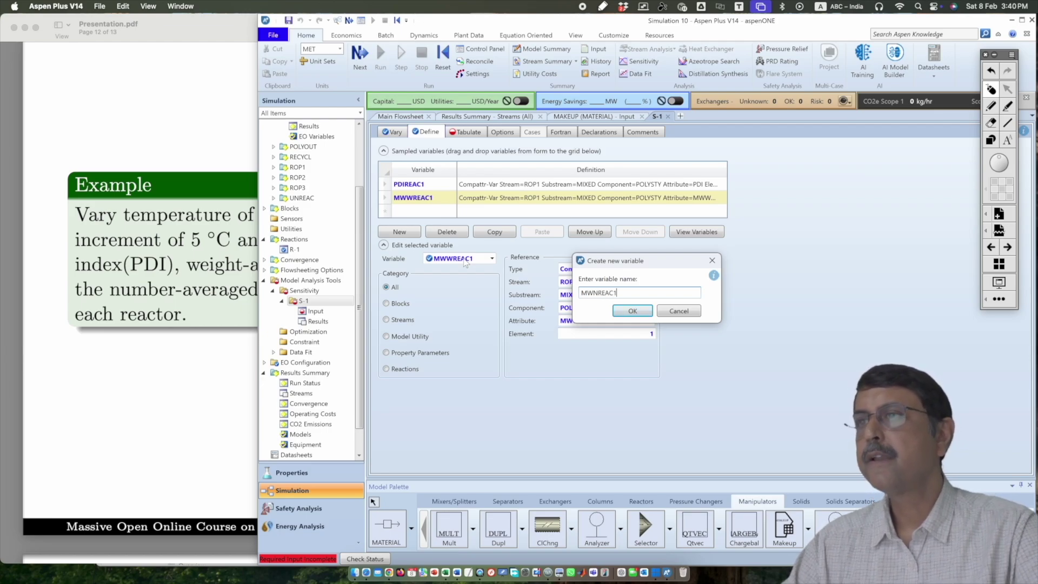
key("Return")
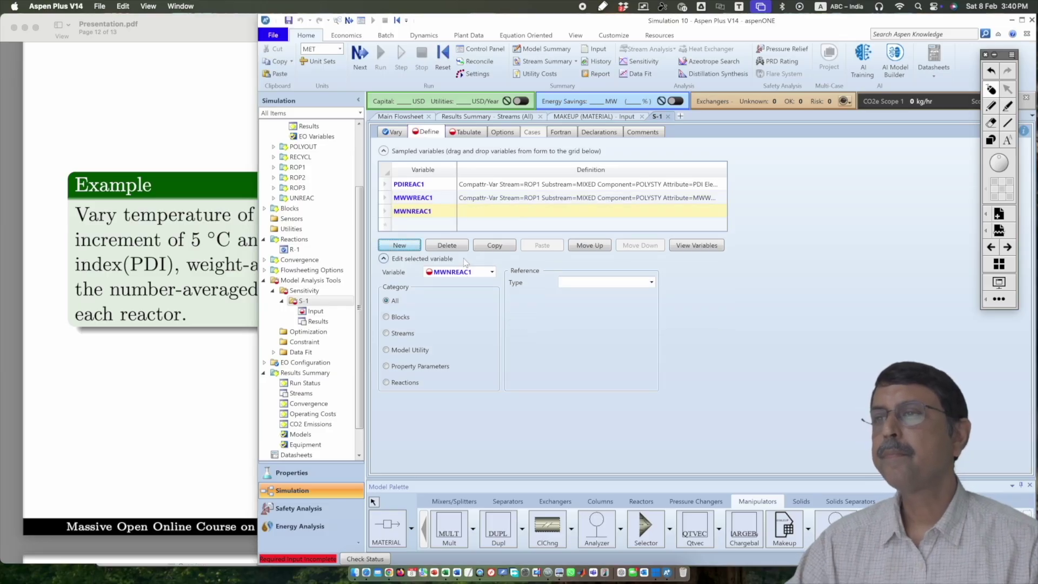
Define MWNREAC1 as a Compattr-Var for stream ROP1, substream MIXED, component POLYSTY, attribute MWN, element 1.
left_click(651, 282)
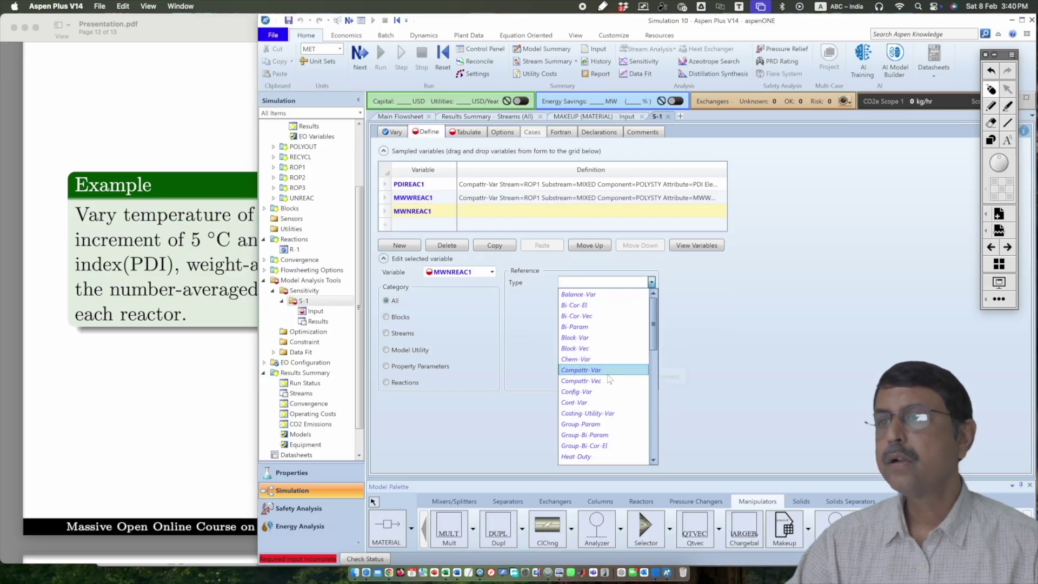
left_click(622, 372)
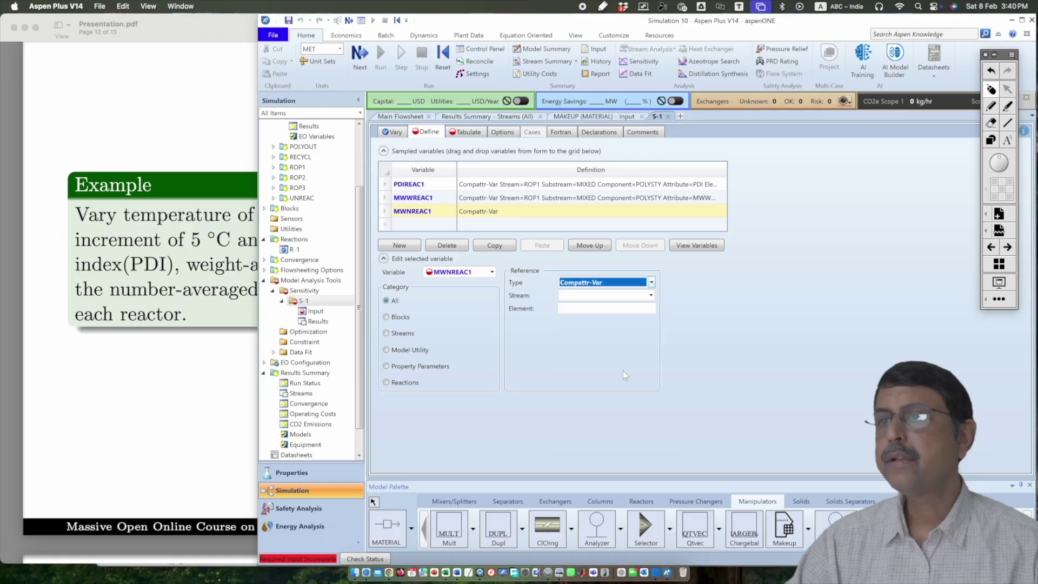
left_click(651, 295)
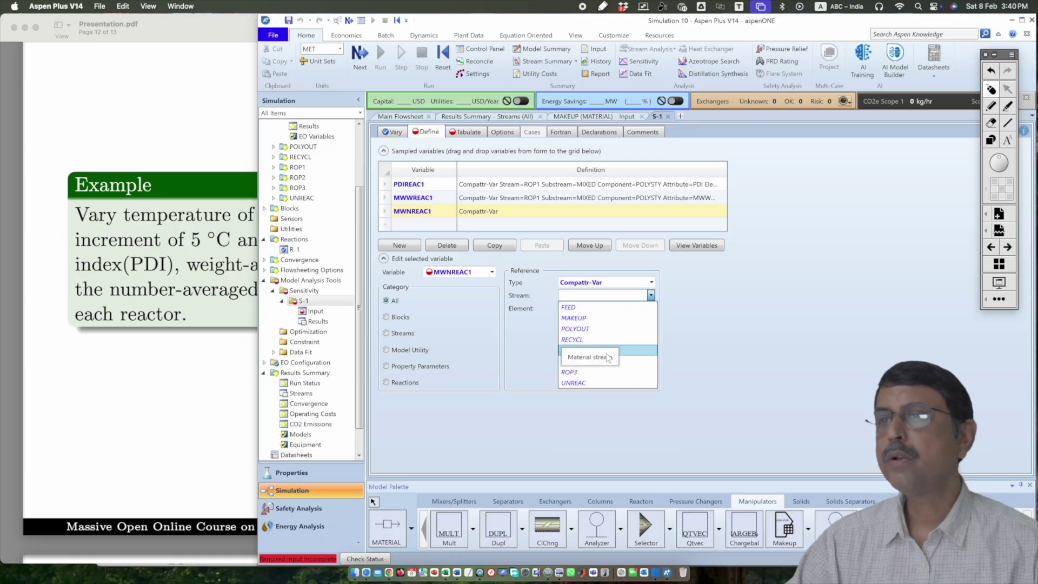
left_click(570, 350)
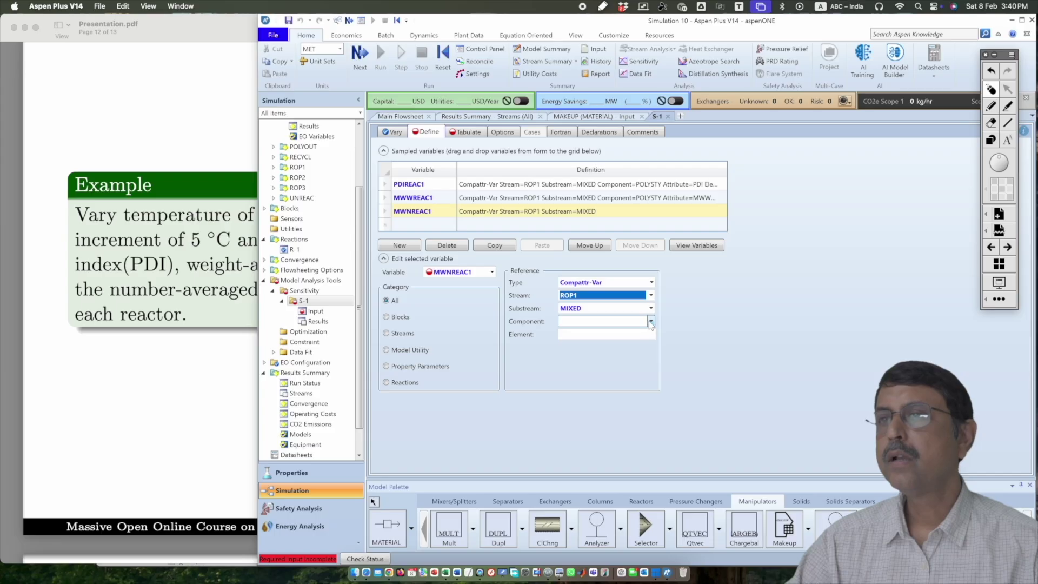
left_click(651, 322)
left_click(614, 337)
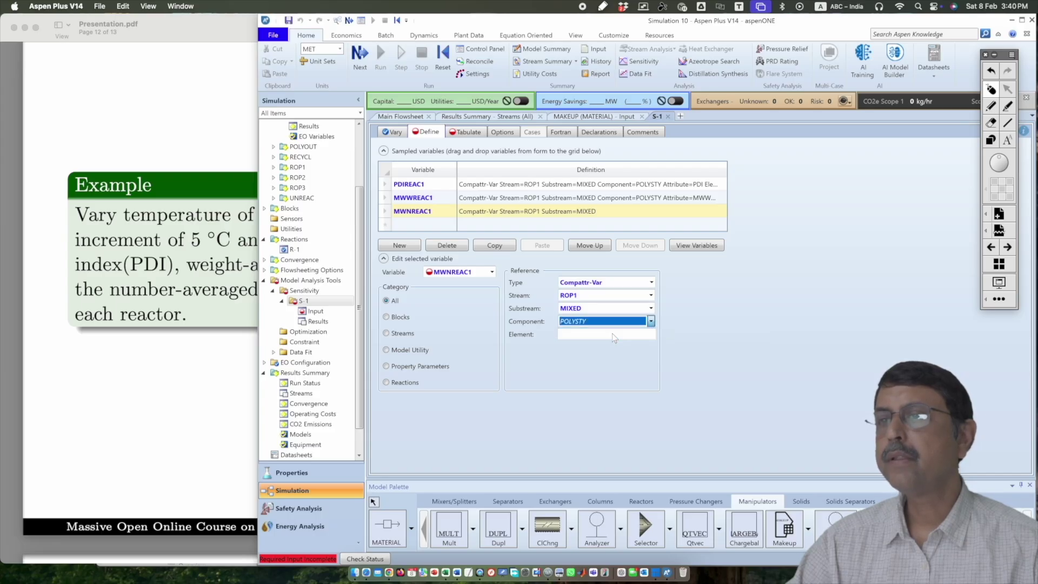
left_click(651, 334)
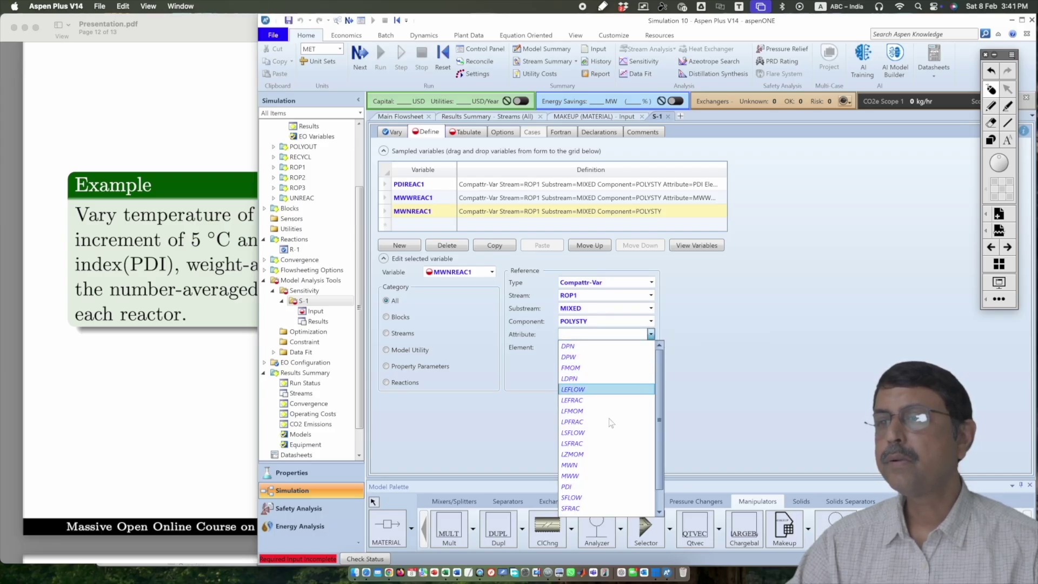
left_click(588, 467)
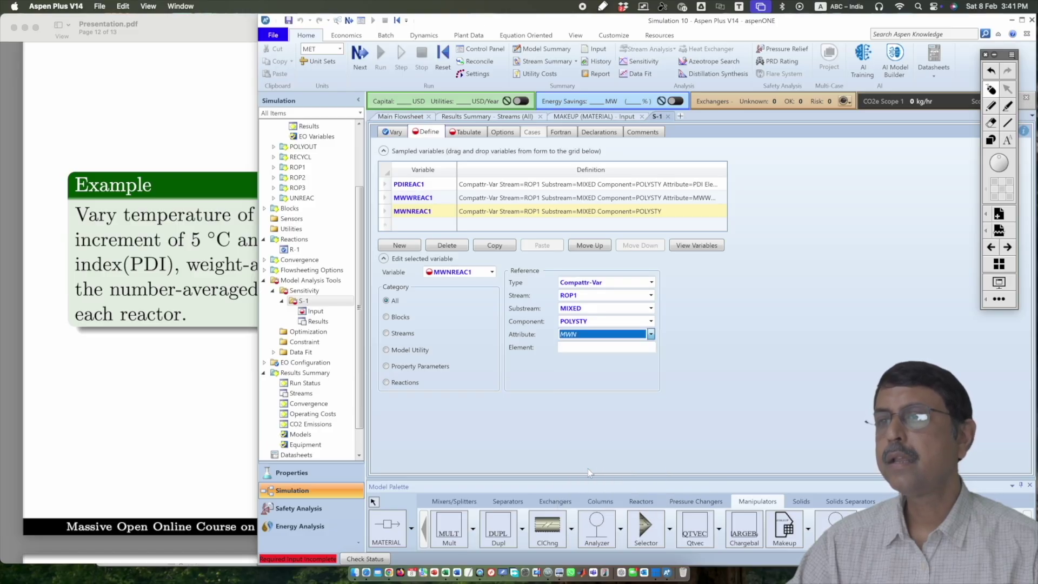
right_click(651, 351)
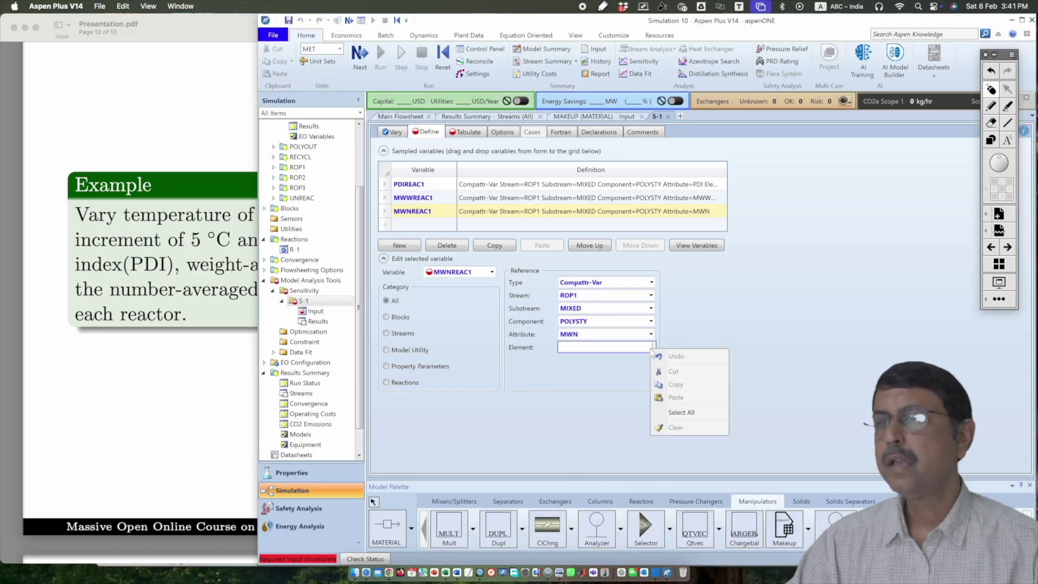
left_click(639, 349)
type("1")
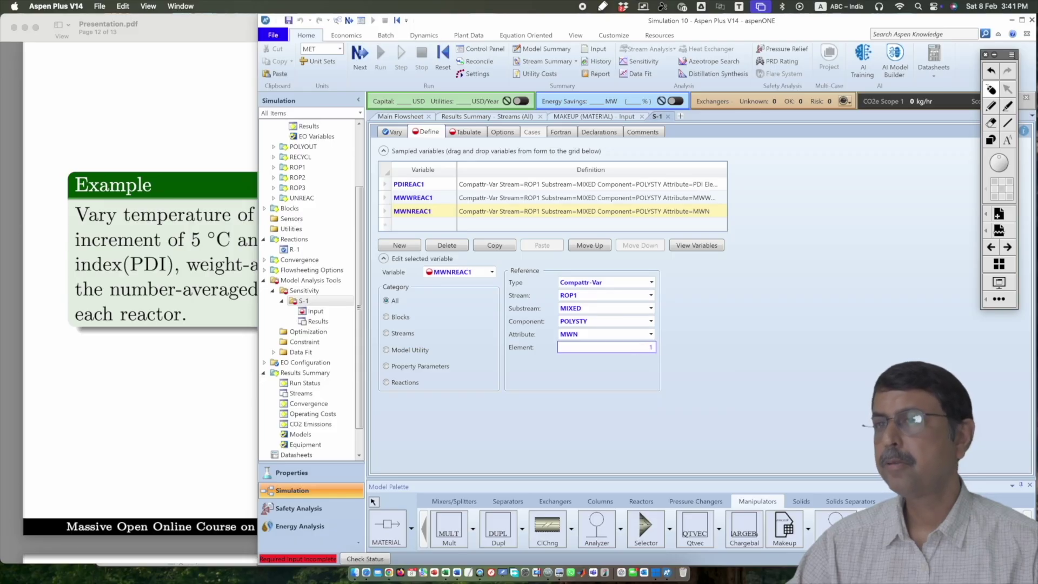
left_click(738, 342)
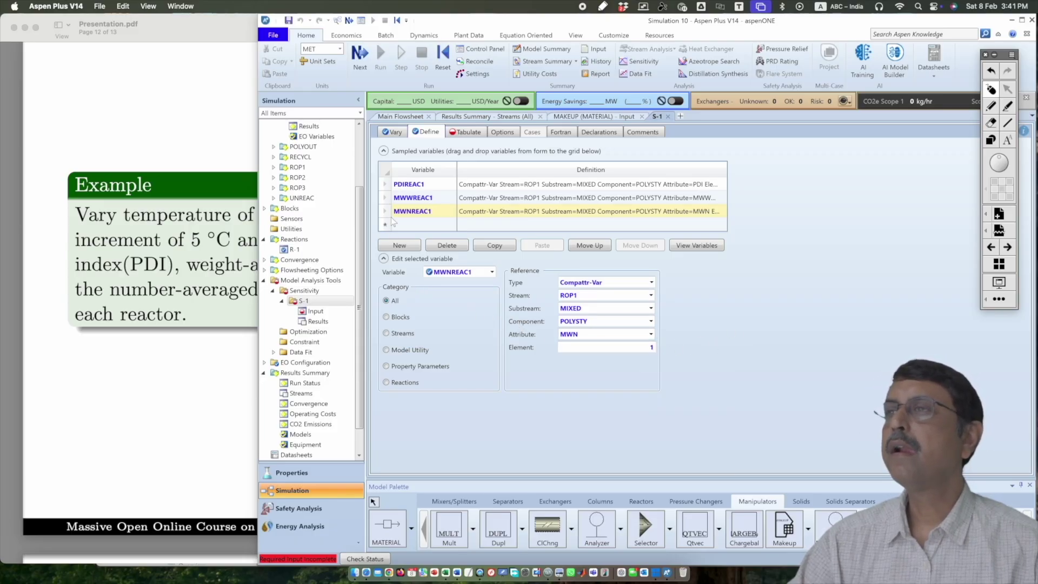
Check the requested outputs in Presentation.pdf and the stream results, and create a sampled variable named MSTYR in sensitivity analysis S-1.
left_click(157, 349)
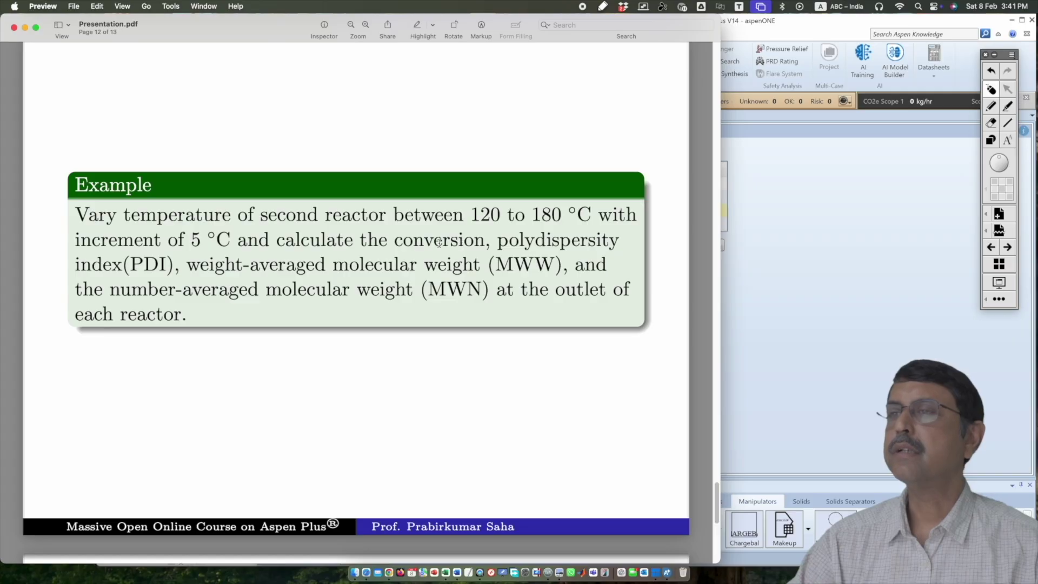
left_click(780, 245)
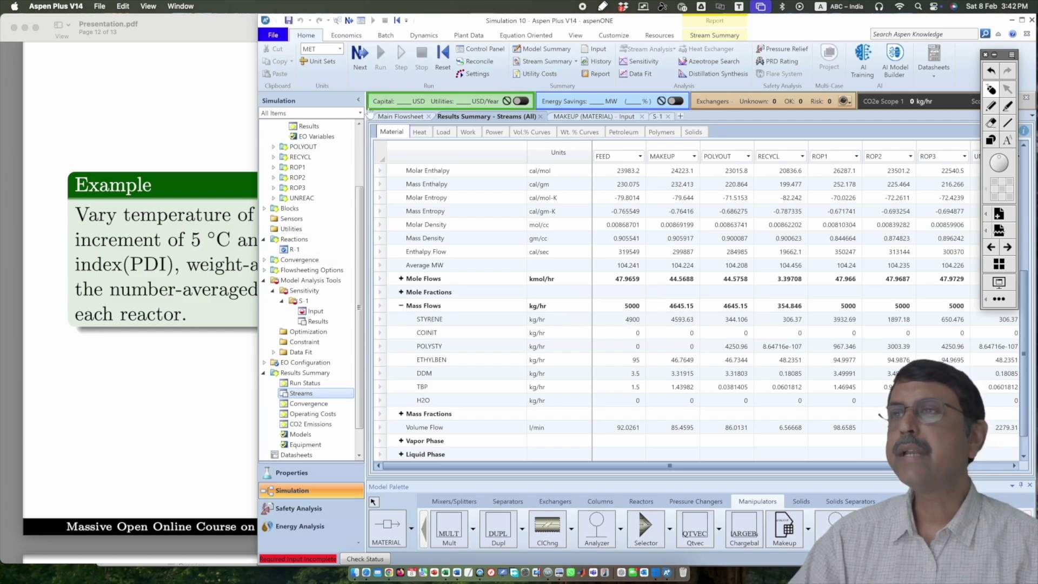
left_click(656, 117)
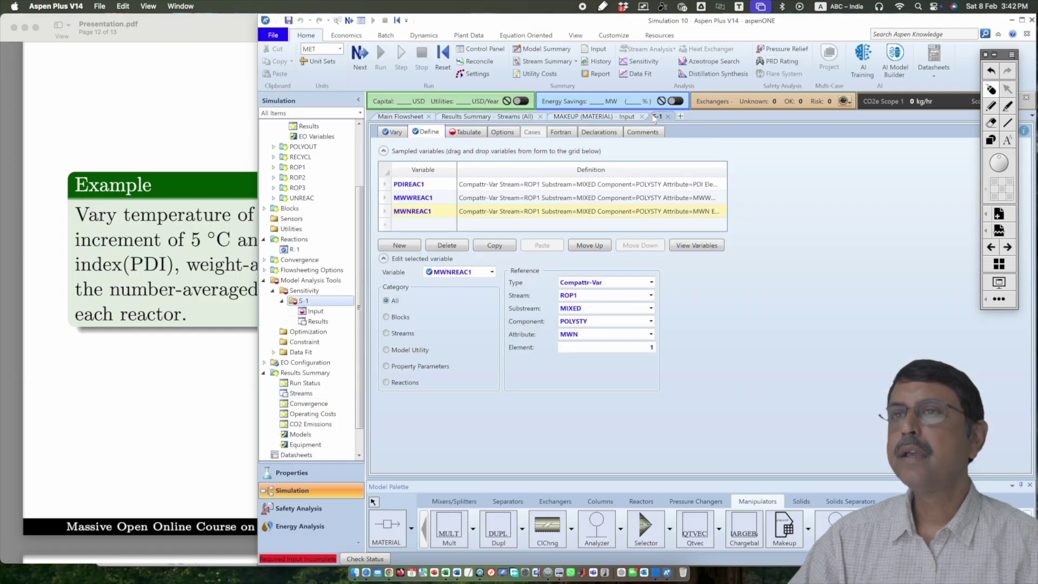
left_click(399, 245)
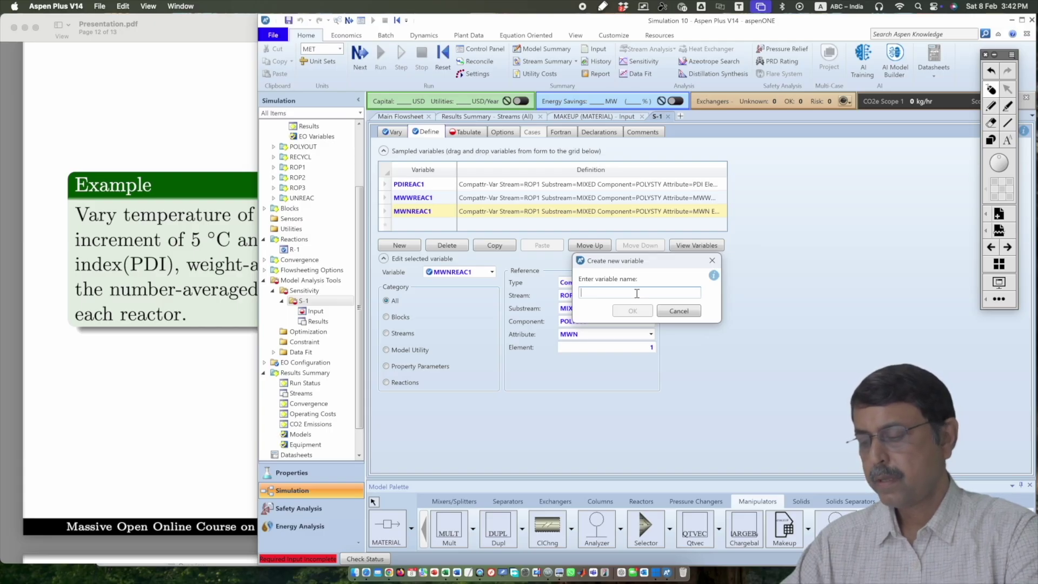
type("MSTYR")
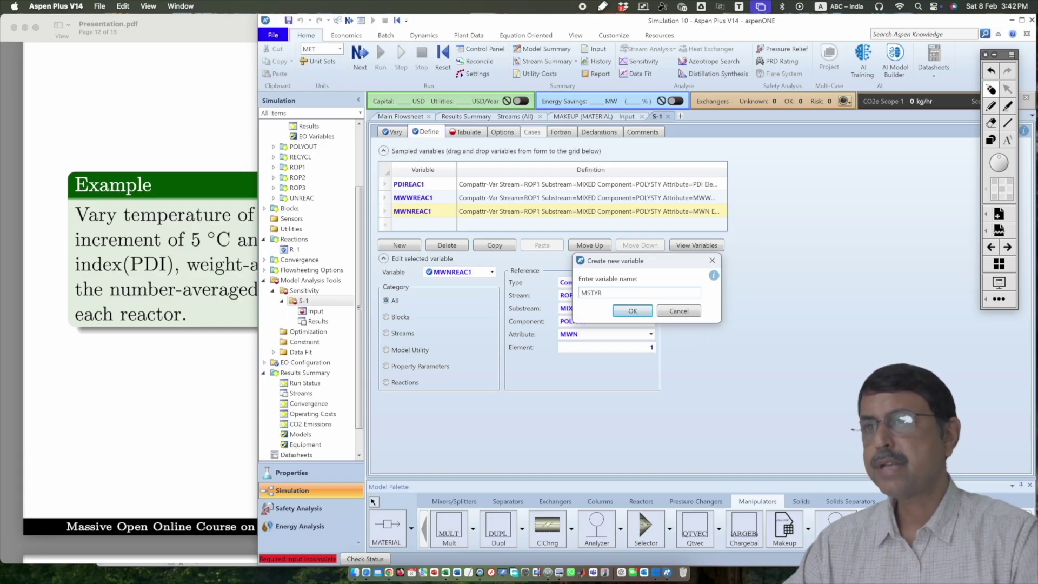
left_click(633, 312)
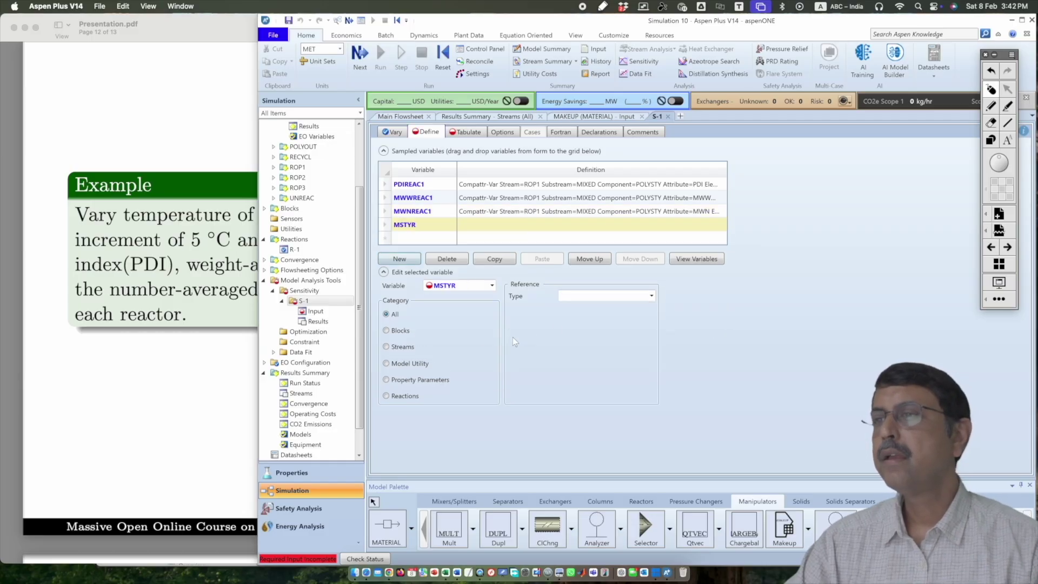
Define MSTYR in the Streams category as the Mass-Flow of component STYRENE in stream MAKEUP, substream MIXED.
left_click(386, 346)
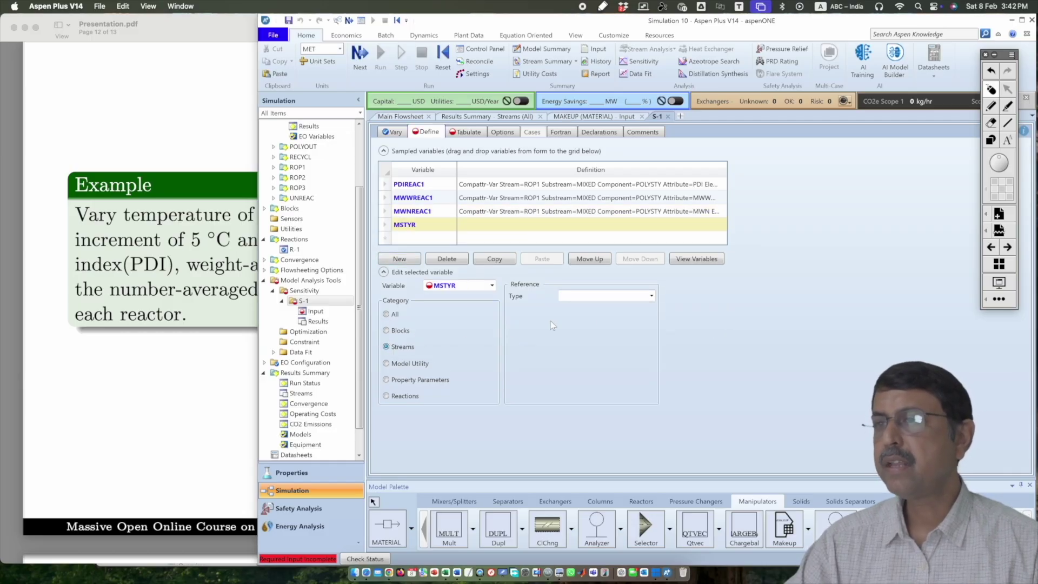
left_click(652, 296)
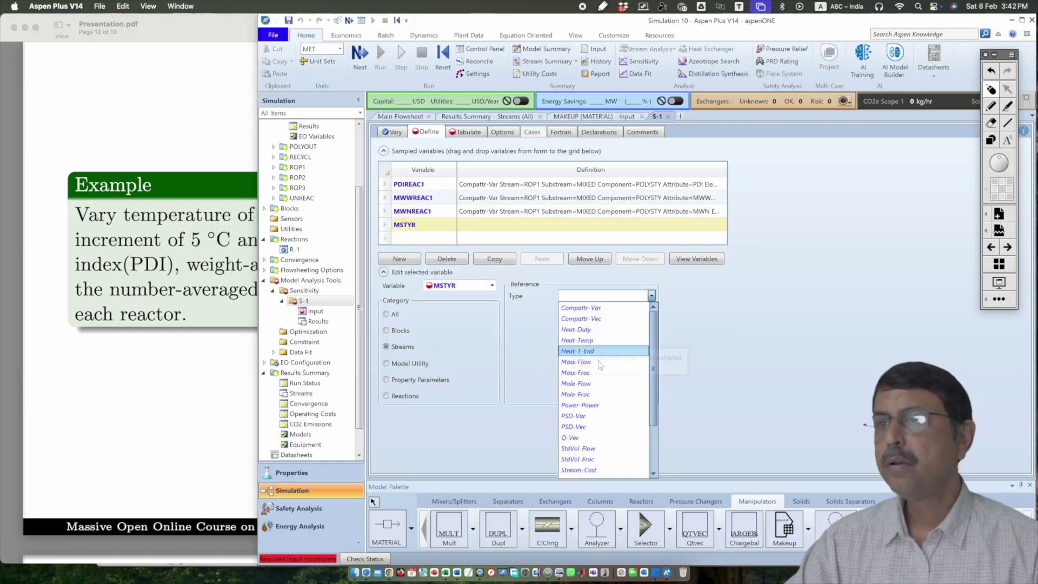
left_click(621, 363)
left_click(651, 309)
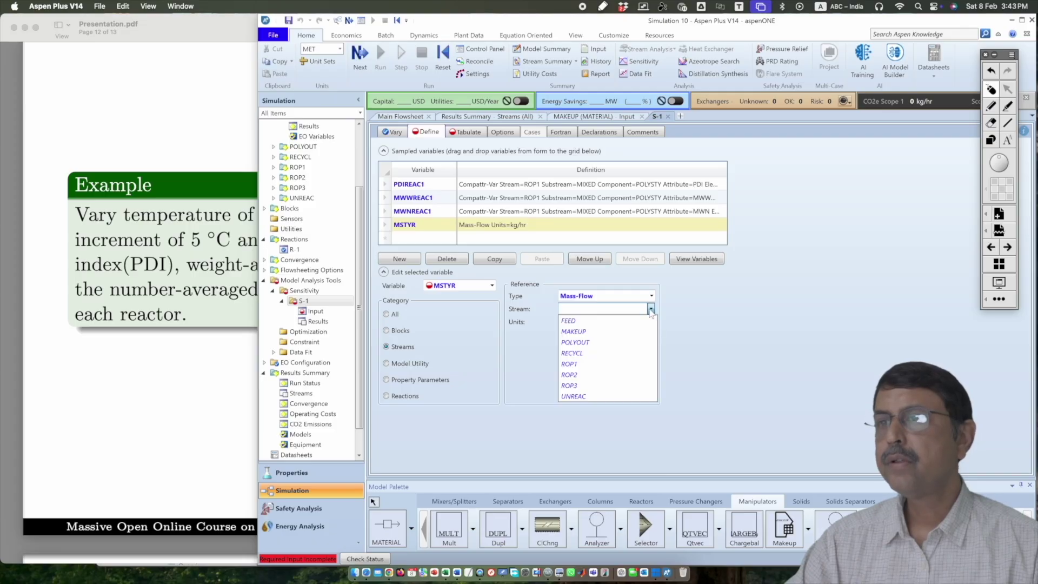
left_click(612, 336)
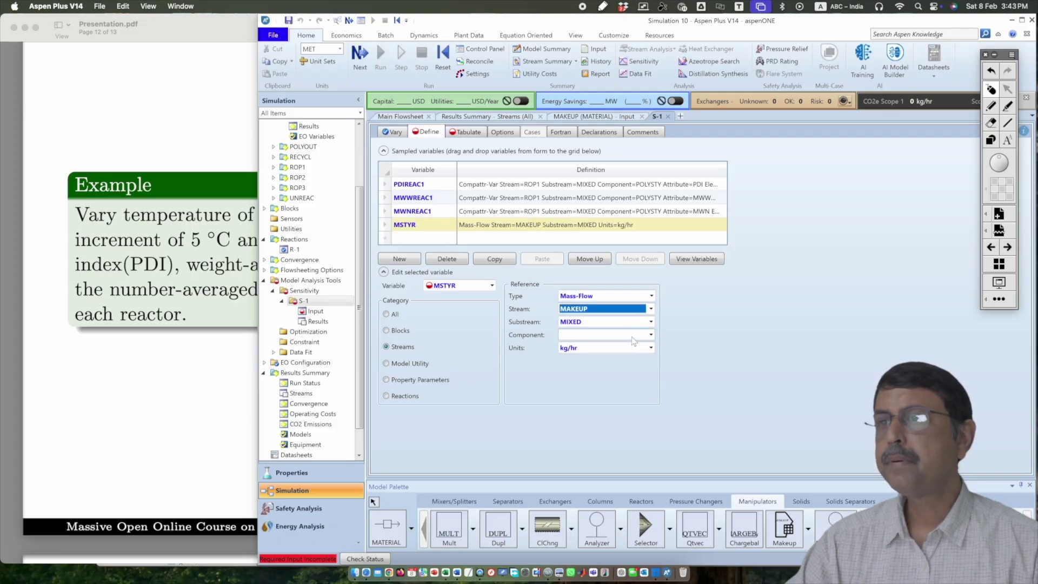
left_click(651, 335)
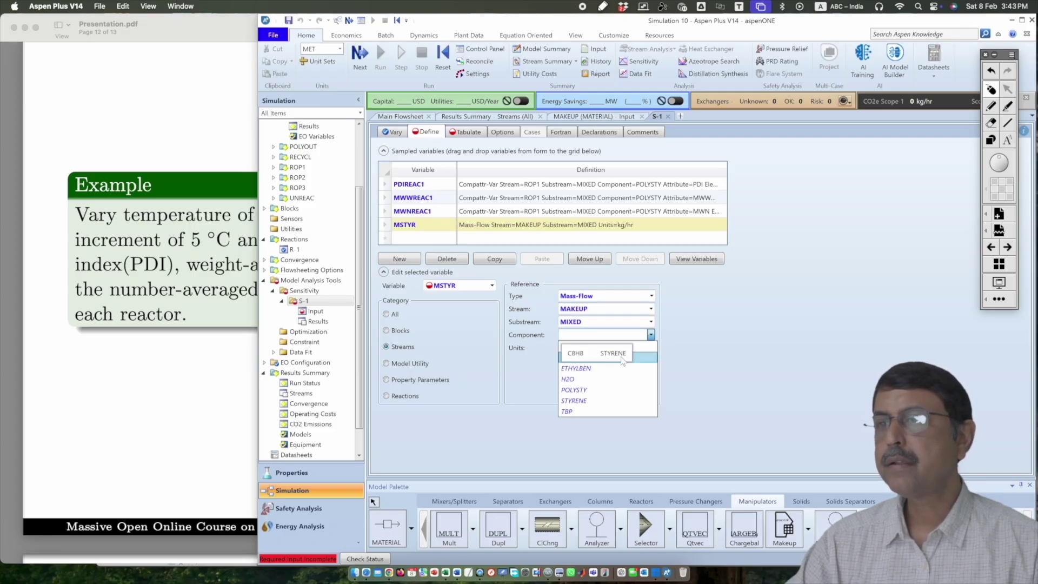
left_click(610, 400)
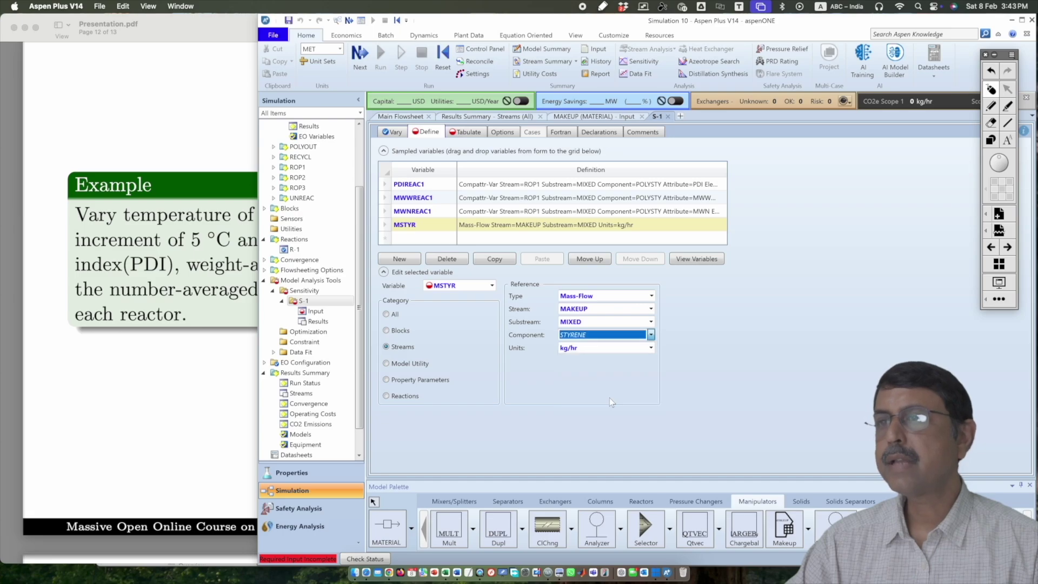
Start a Fortran statement in sensitivity analysis S-1 that assigns the variable CONV1, writing it up to the equals sign.
left_click(560, 132)
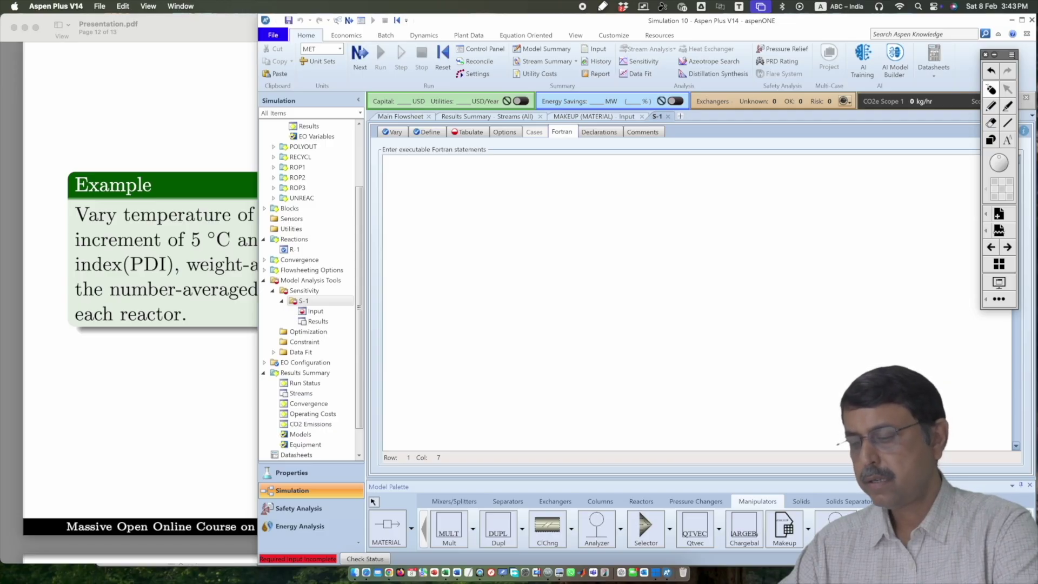
type("CONV")
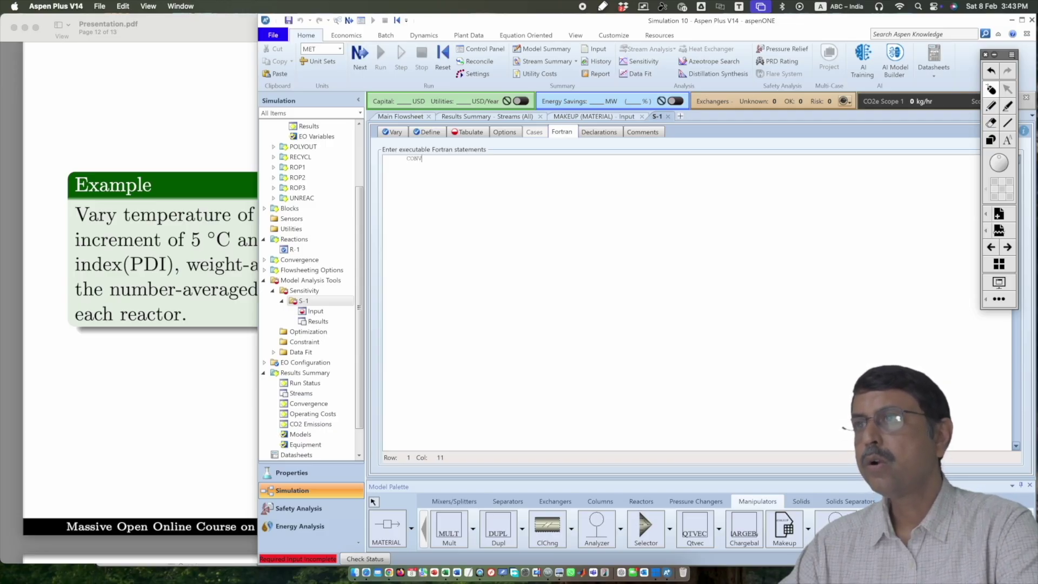
type("1")
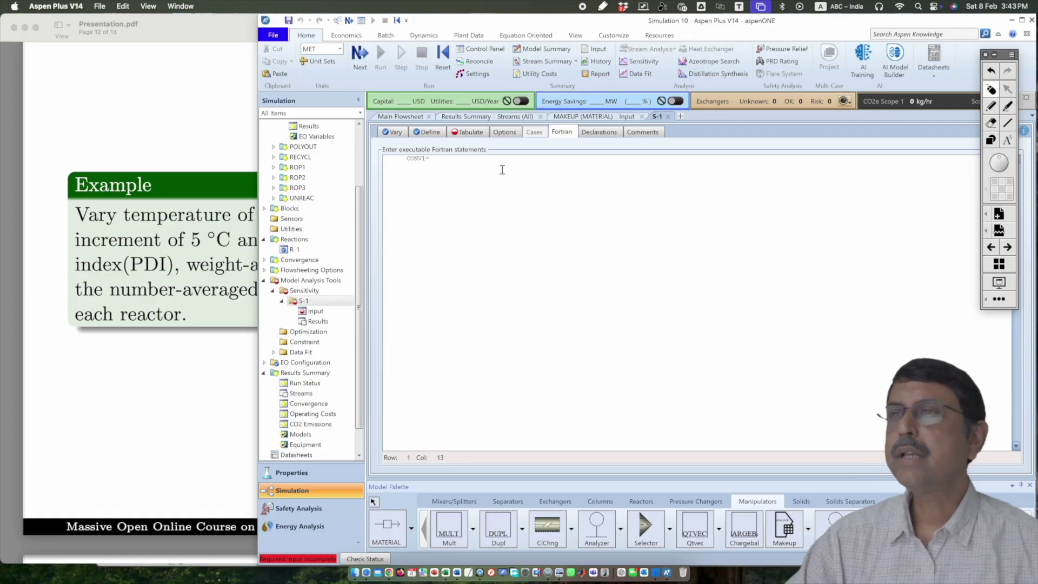
type("=")
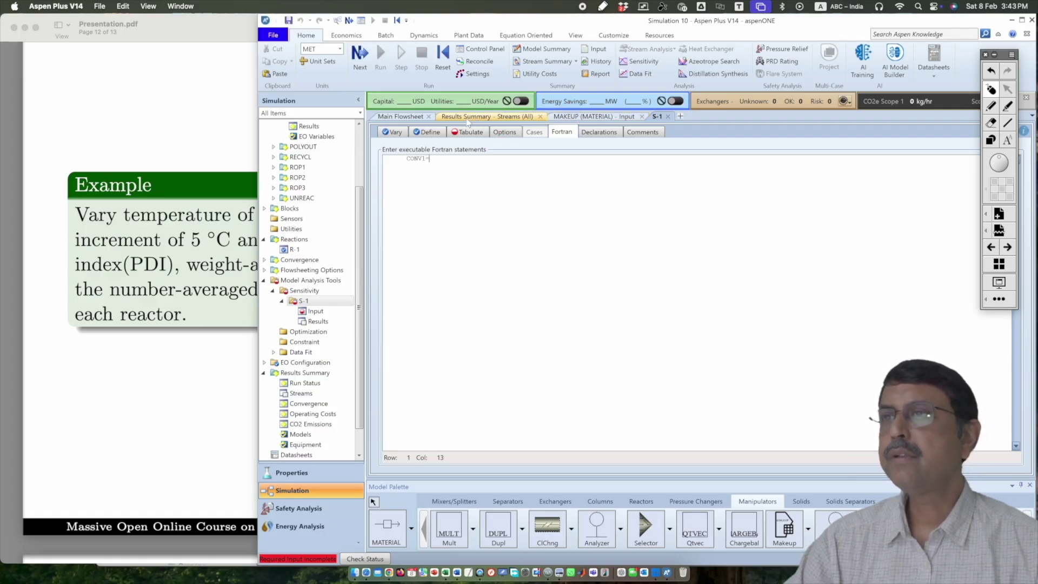
Check the styrene mass flows in the stream results, and rename the sampled variable MSTYR in S-1 to ROP1STY.
left_click(486, 116)
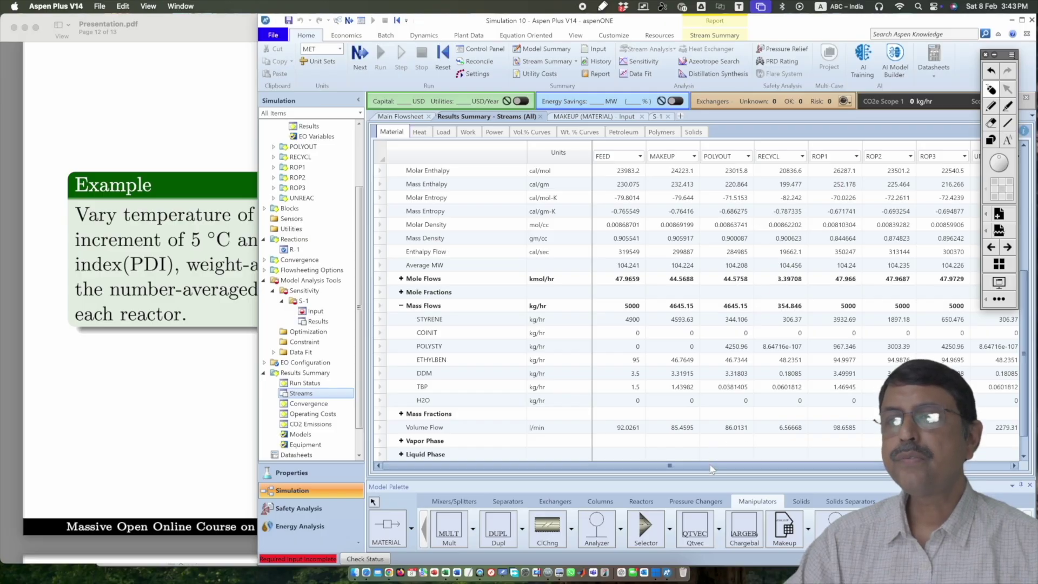
scroll(762, 465, "right", 1)
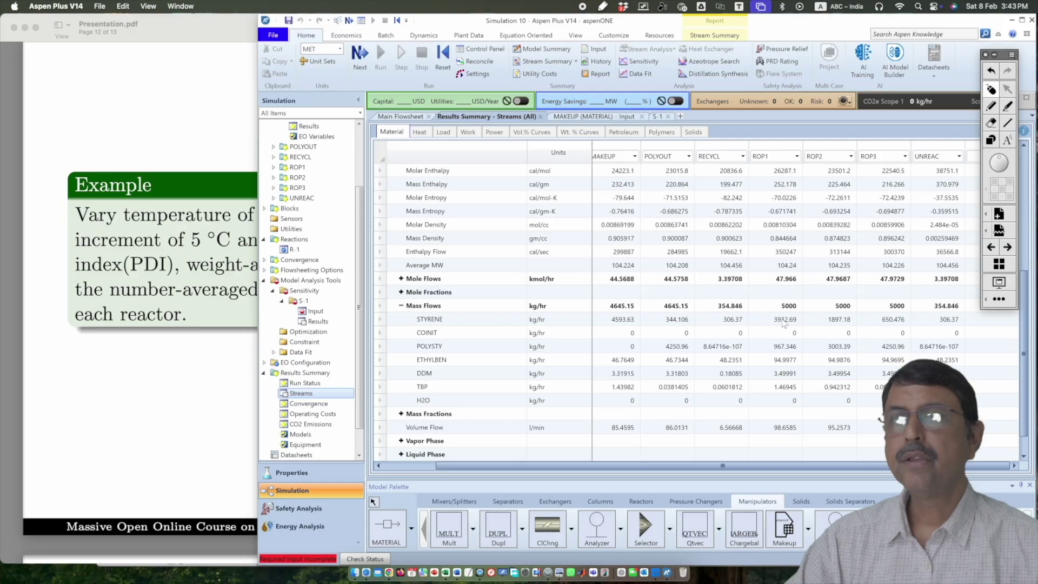
left_click_drag(740, 466, 686, 467)
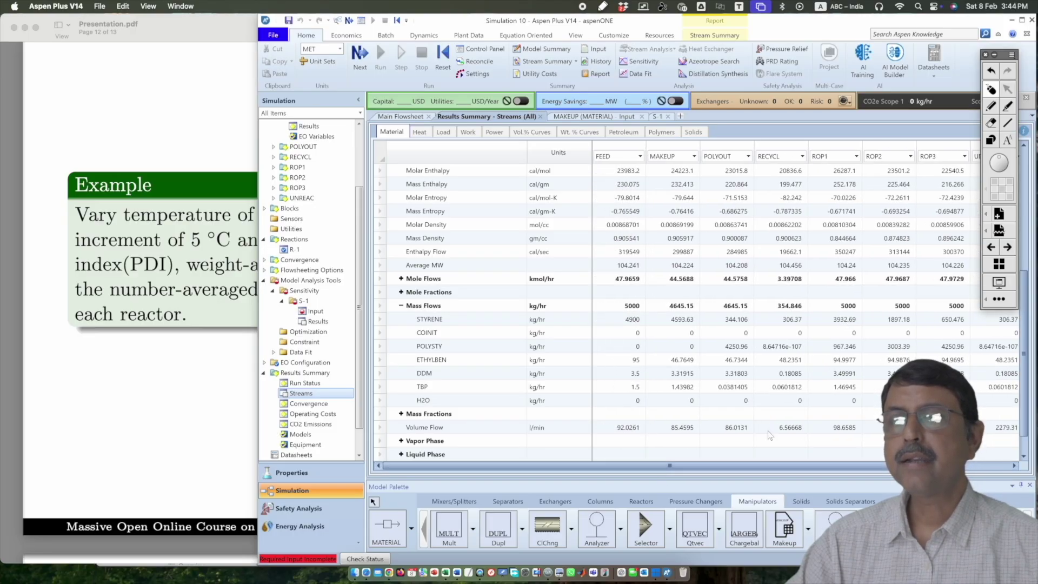
left_click_drag(769, 465, 802, 465)
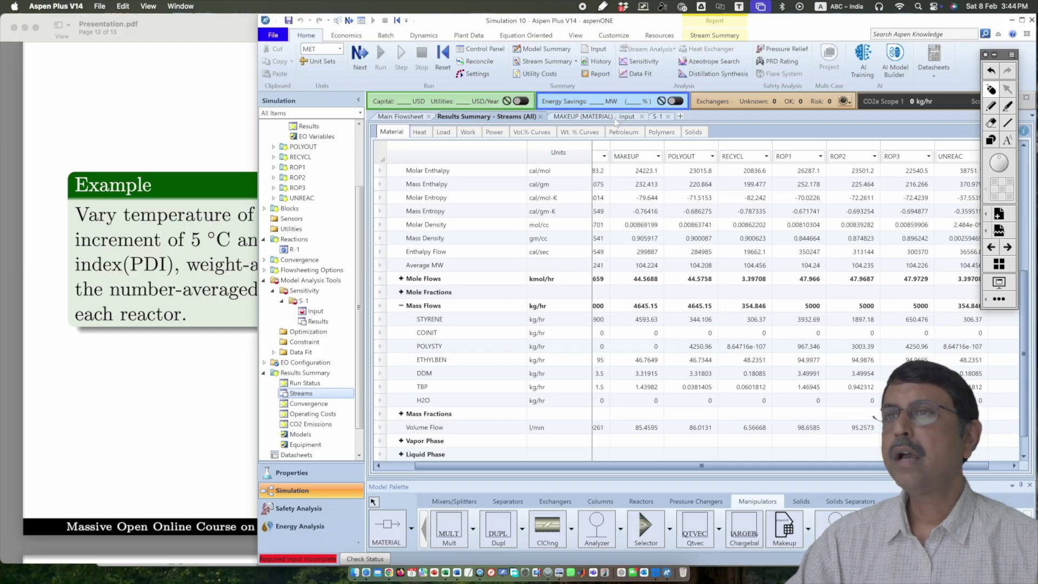
left_click(657, 117)
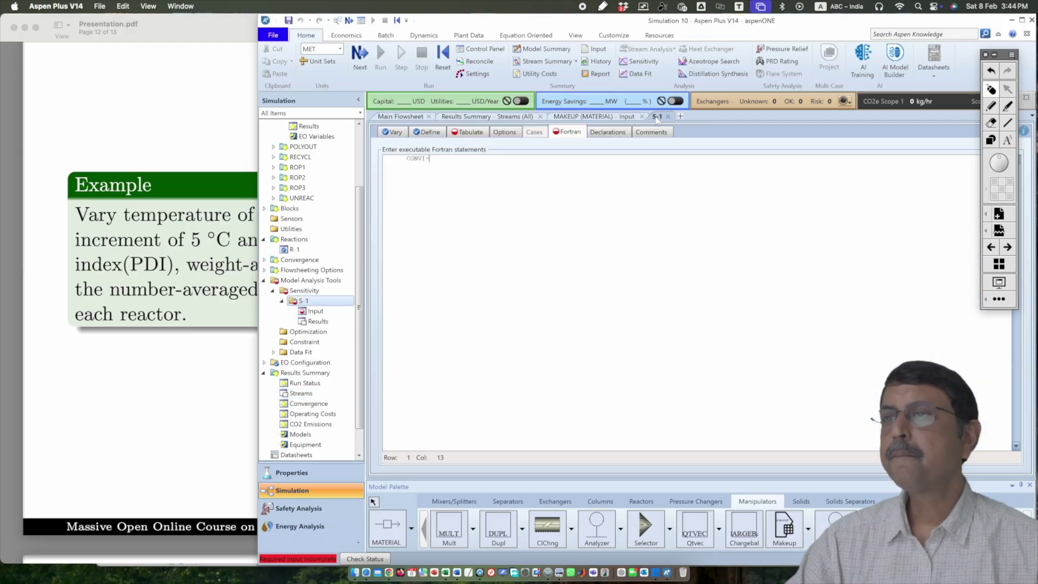
left_click(436, 133)
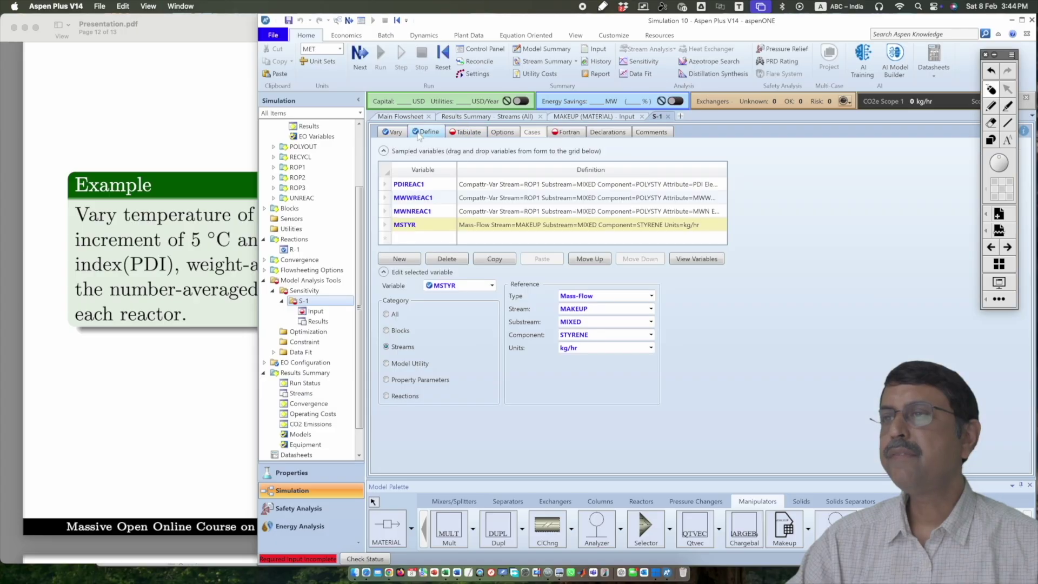
left_click(405, 228)
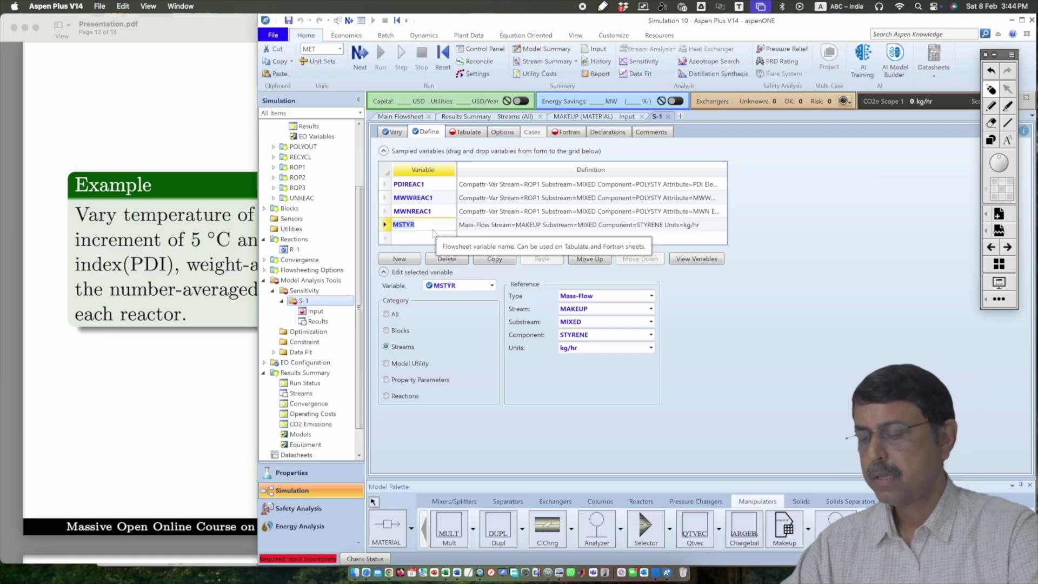
type("ROP1")
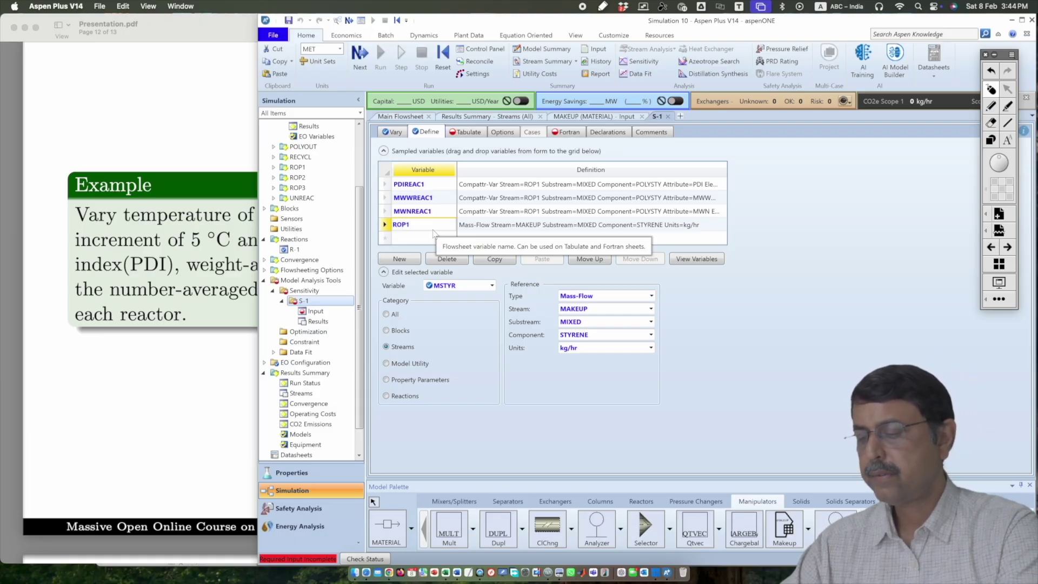
type("STY")
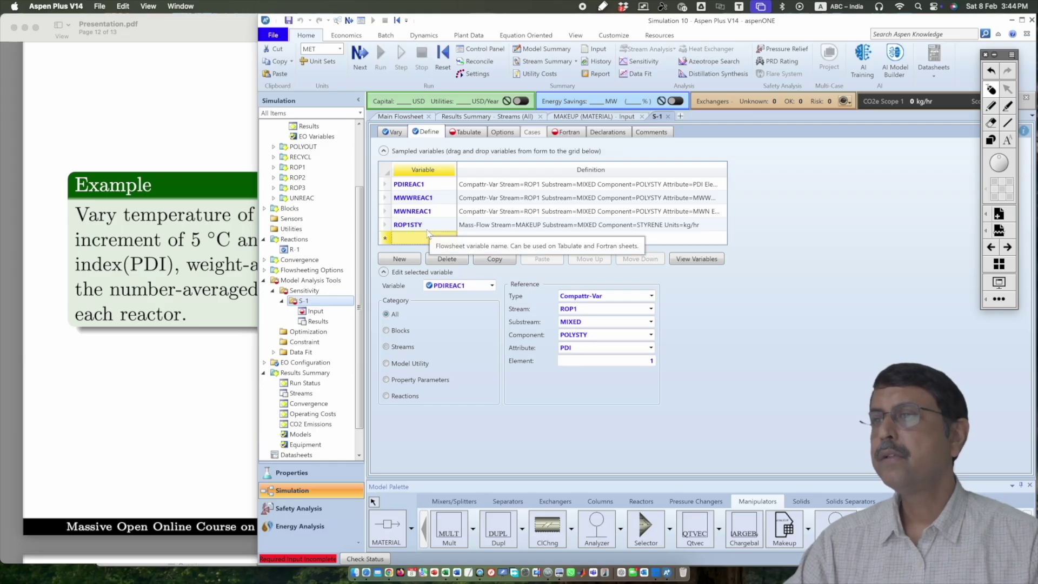
Set the reference stream of sampled variable ROP1STY to ROP1.
left_click(385, 225)
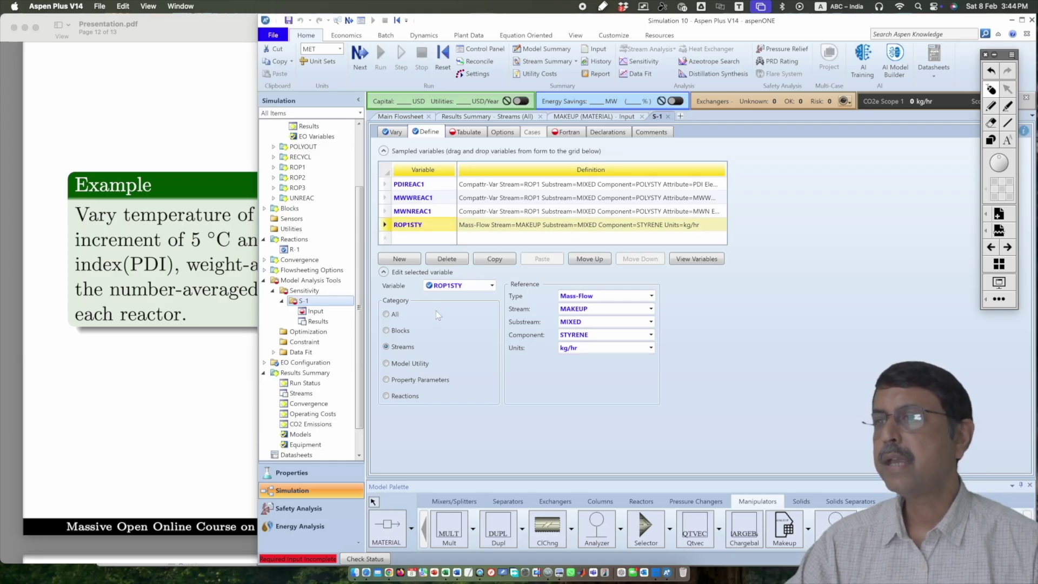
left_click(651, 308)
left_click(602, 363)
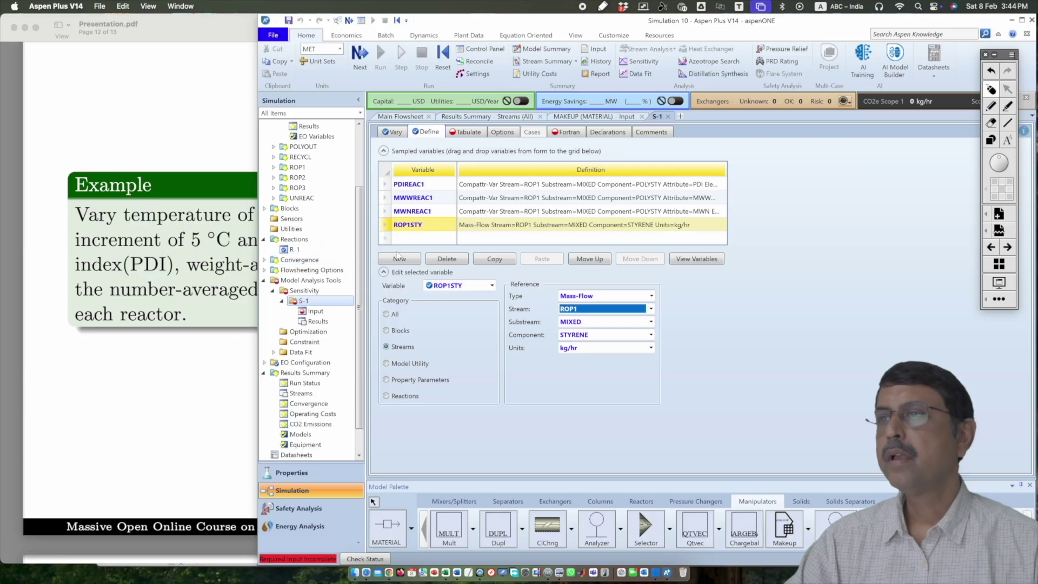
Continue the CONV1 Fortran statement with an opening parenthesis and 4900 minus the styrene flow variable of the first reactor outlet.
left_click(573, 133)
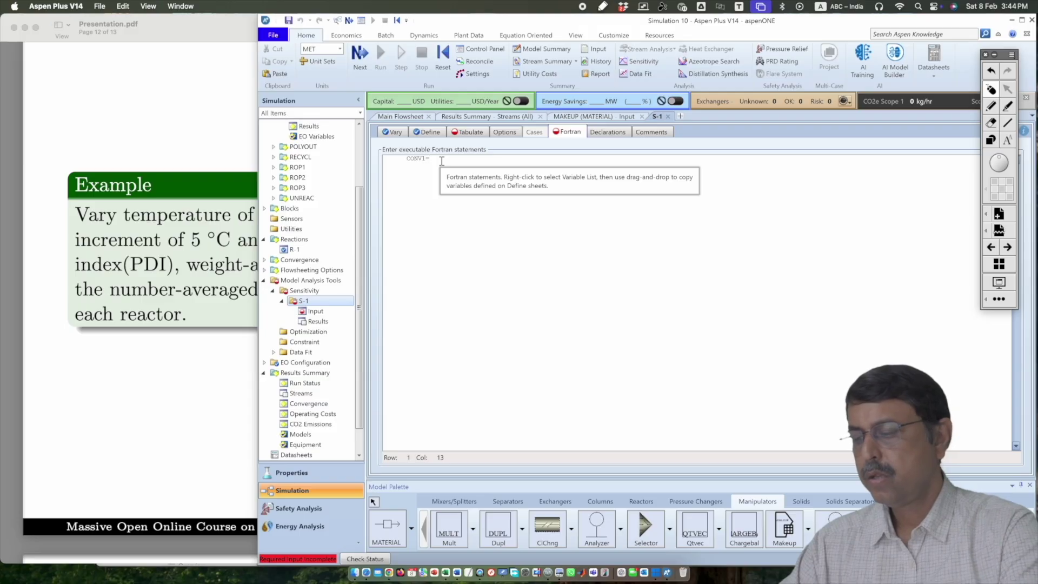
type("(4900")
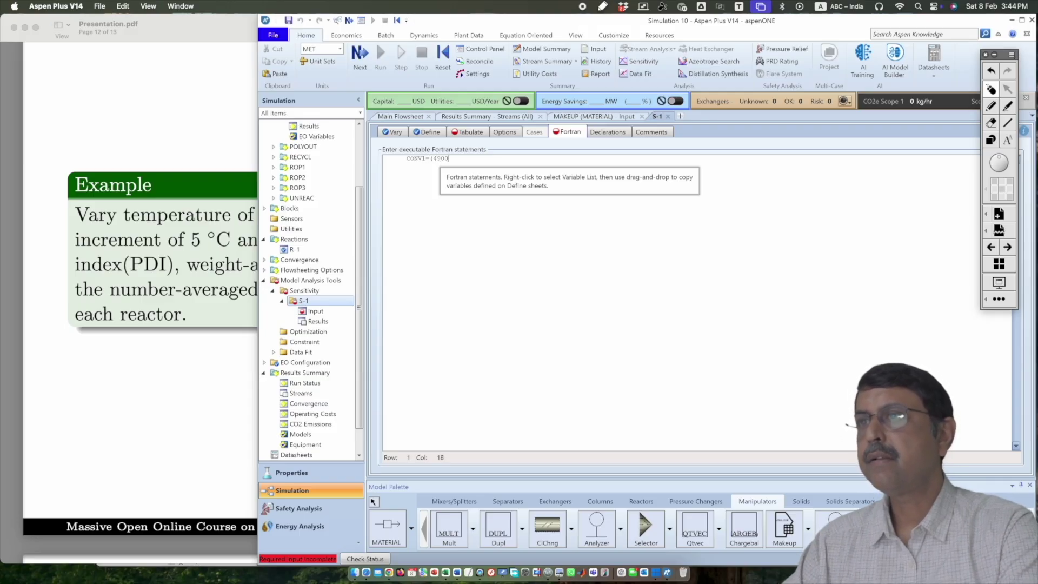
type("-")
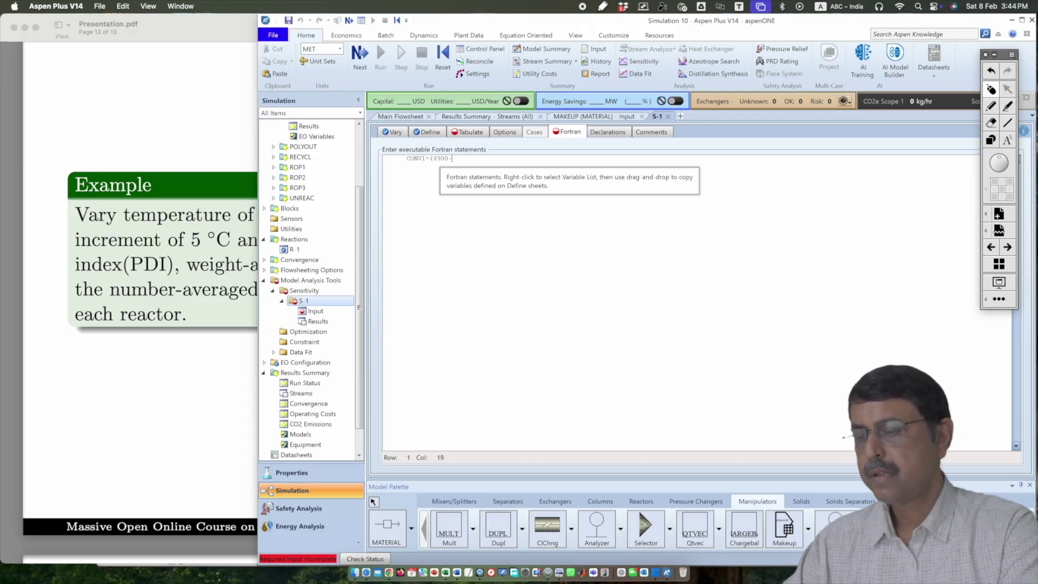
type("ROP")
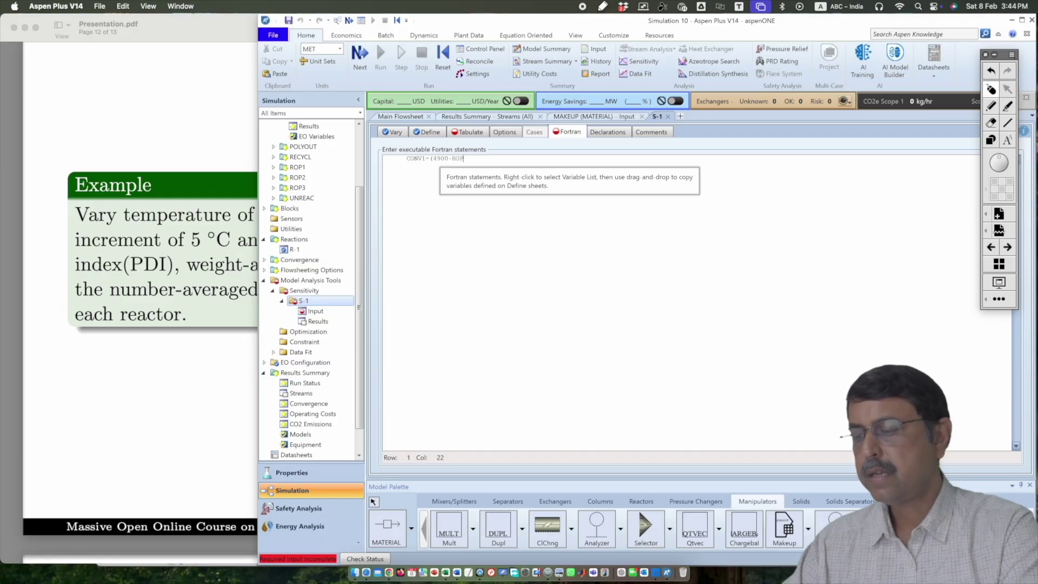
type("1sty")
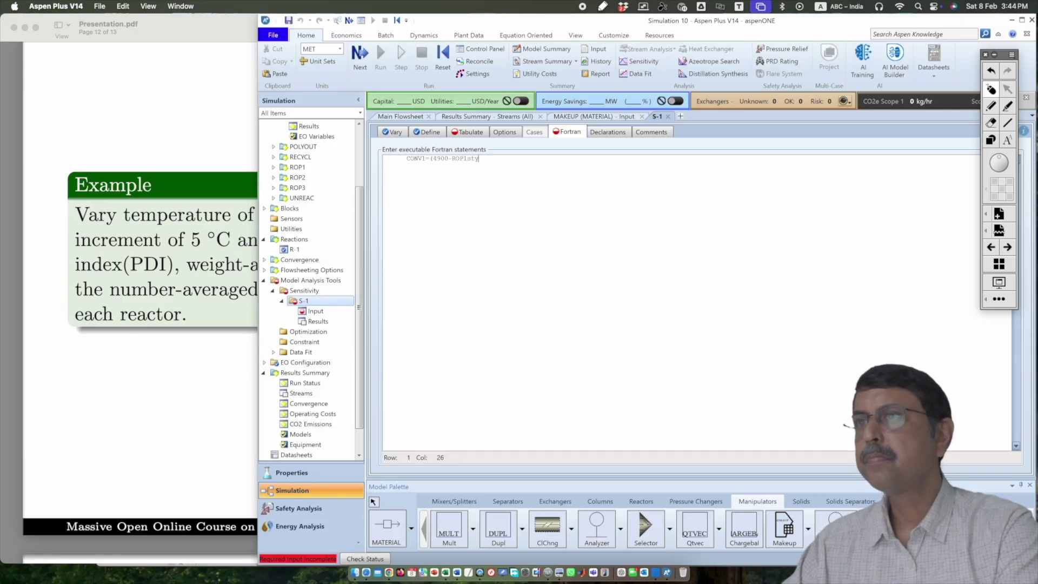
key("BackSpace")
key("BackSpace")
key("BackSpace")
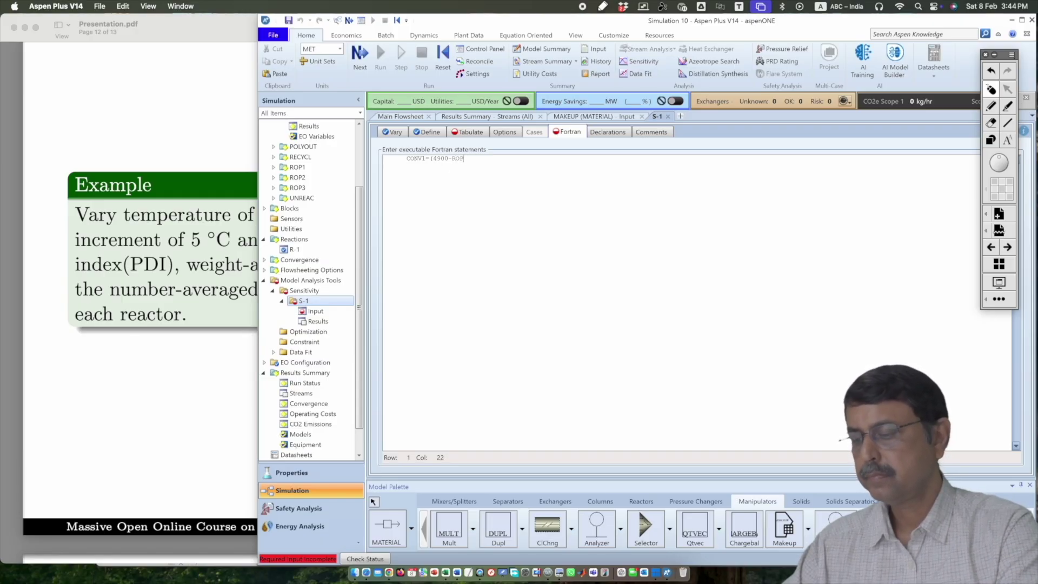
type("TYP")
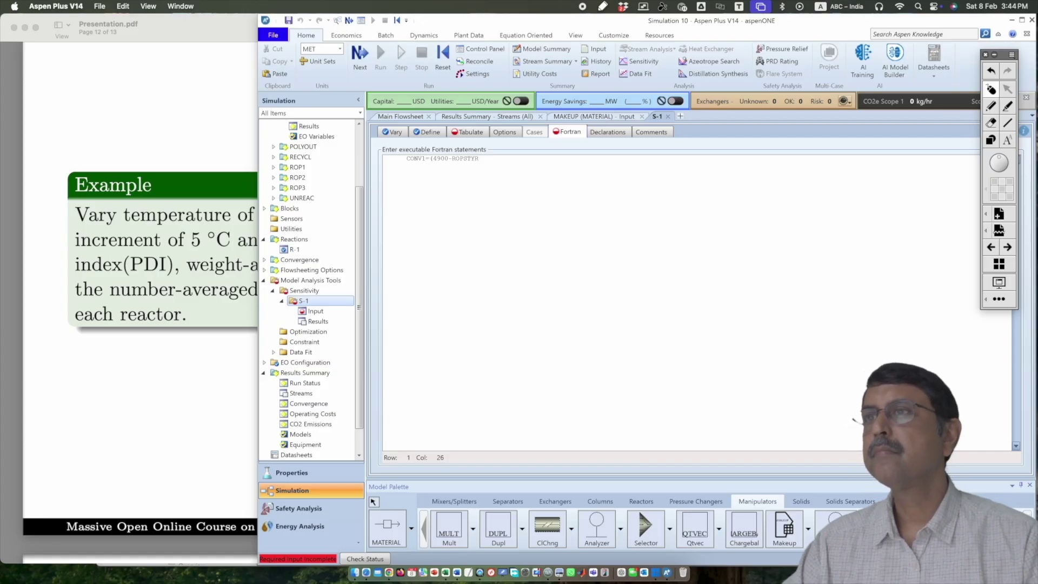
Check the sampled variable's name, correct it in the Fortran statement, and complete the line as CONV1=(4900-ROP1STY)/4900.
left_click(428, 132)
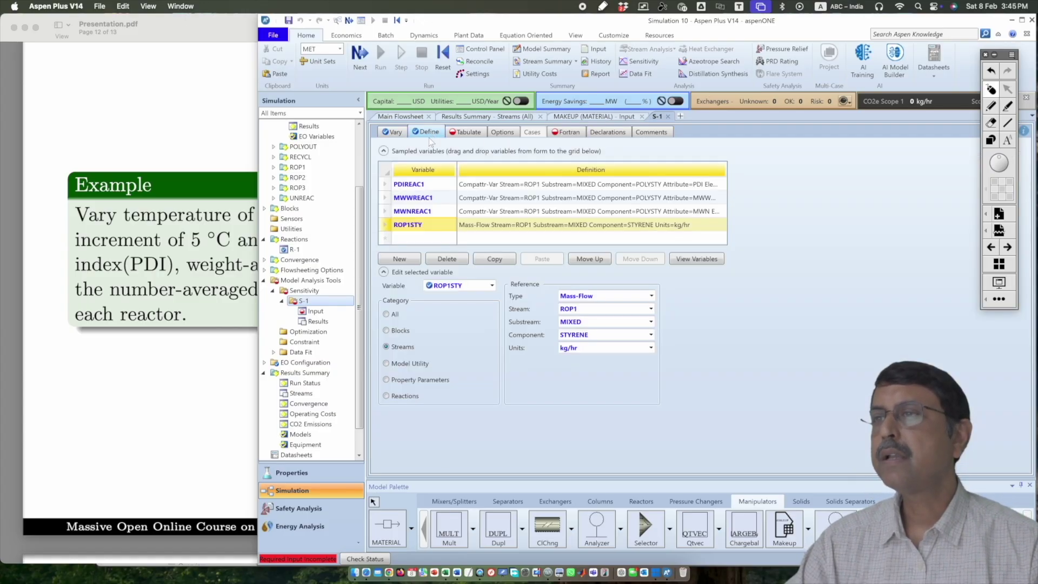
left_click(567, 132)
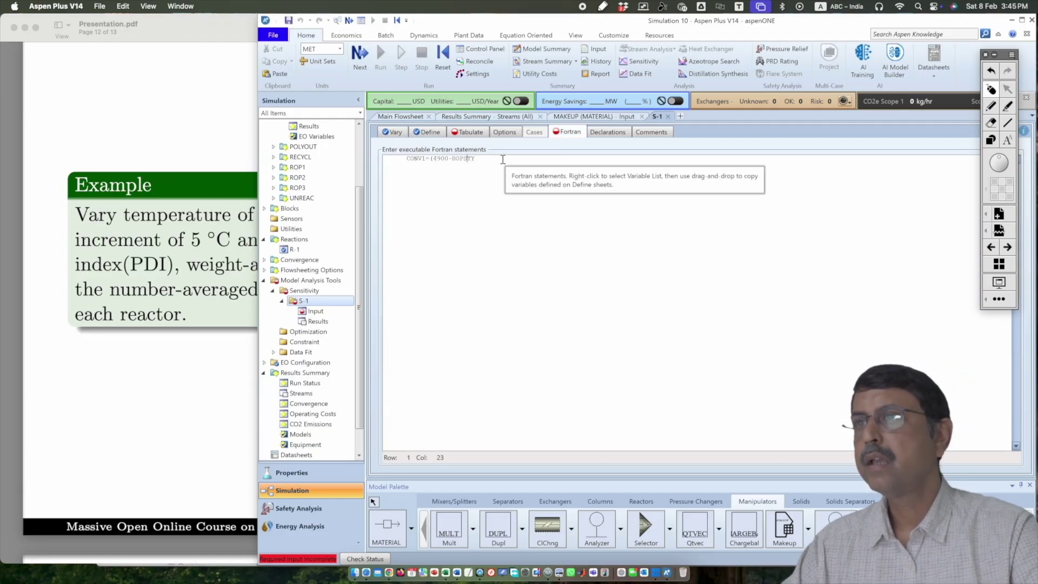
type("Y)")
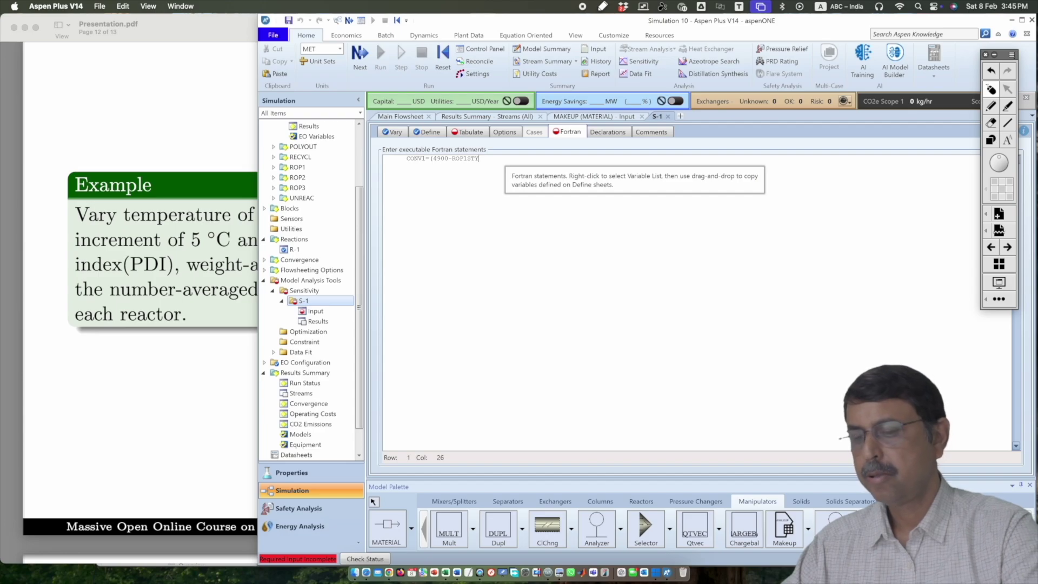
type("/")
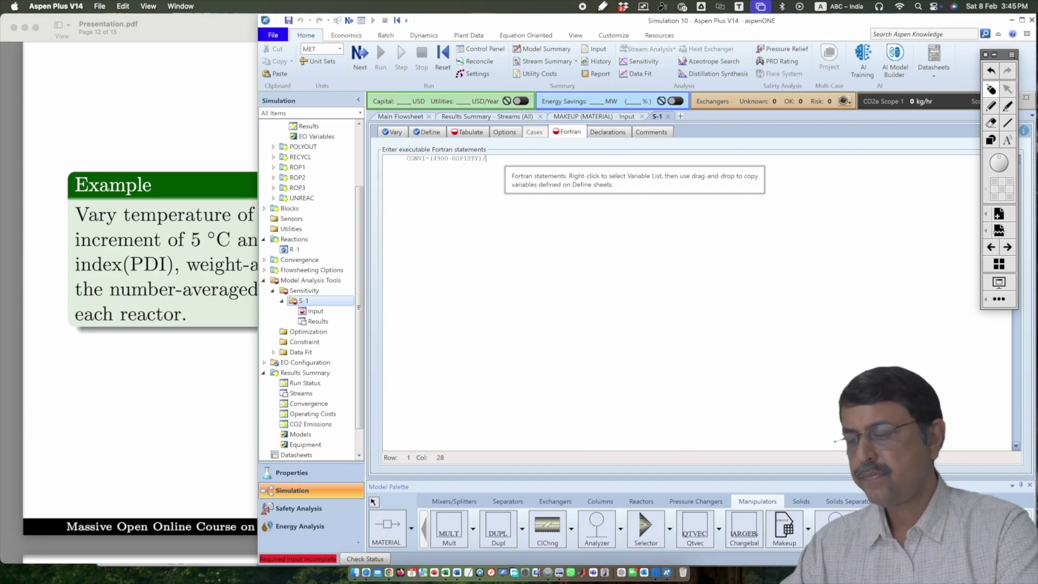
type("4900")
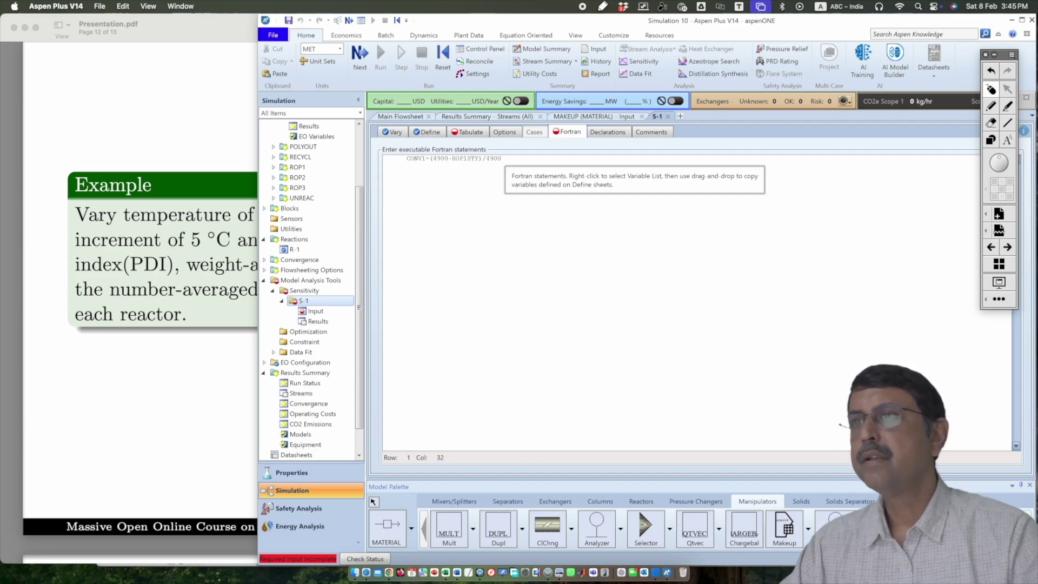
Add column number 1 to the tabulation table of sensitivity analysis S-1.
left_click(474, 133)
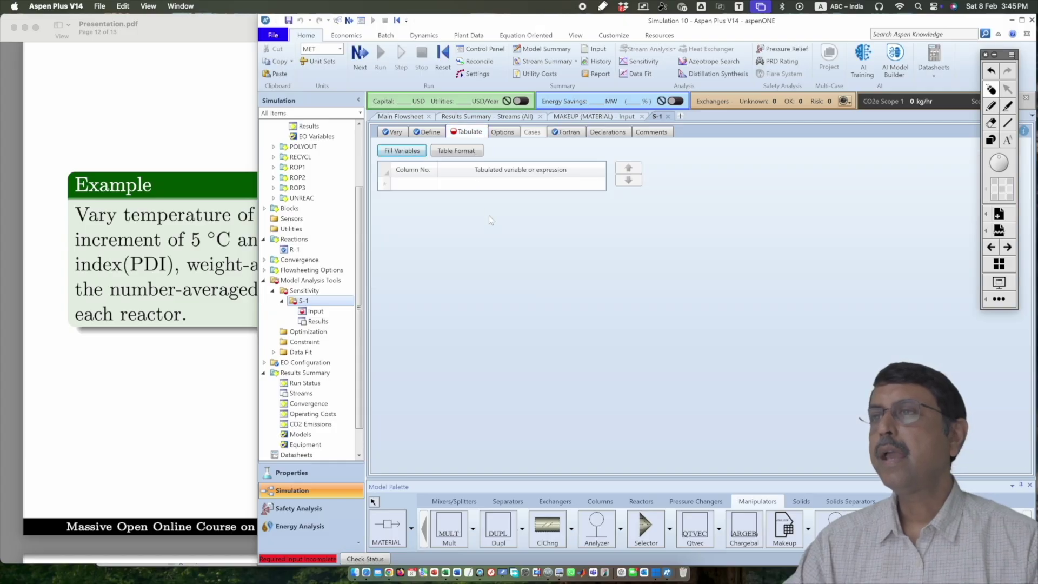
left_click(429, 185)
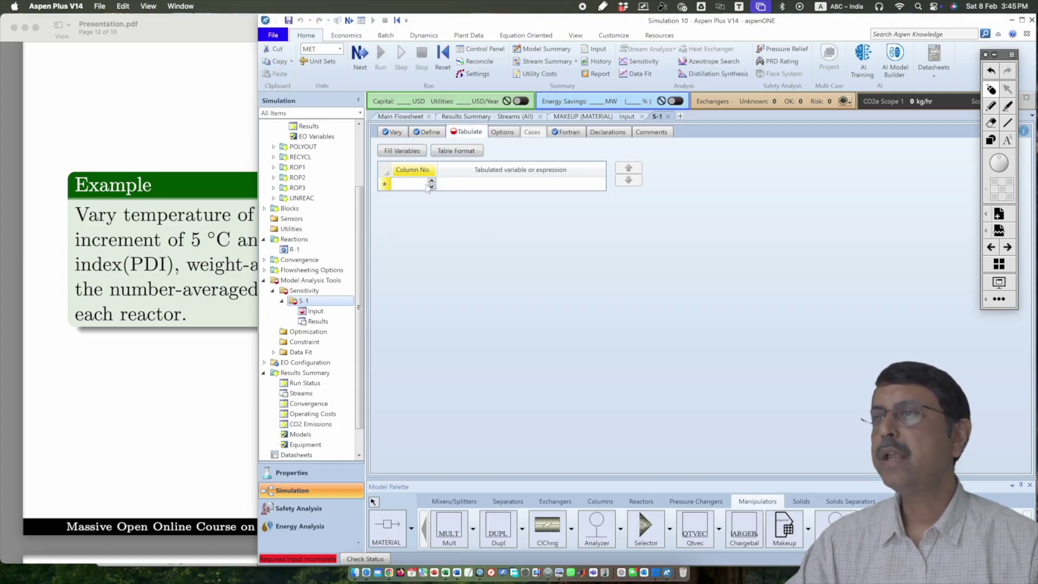
type("1")
left_click(449, 187)
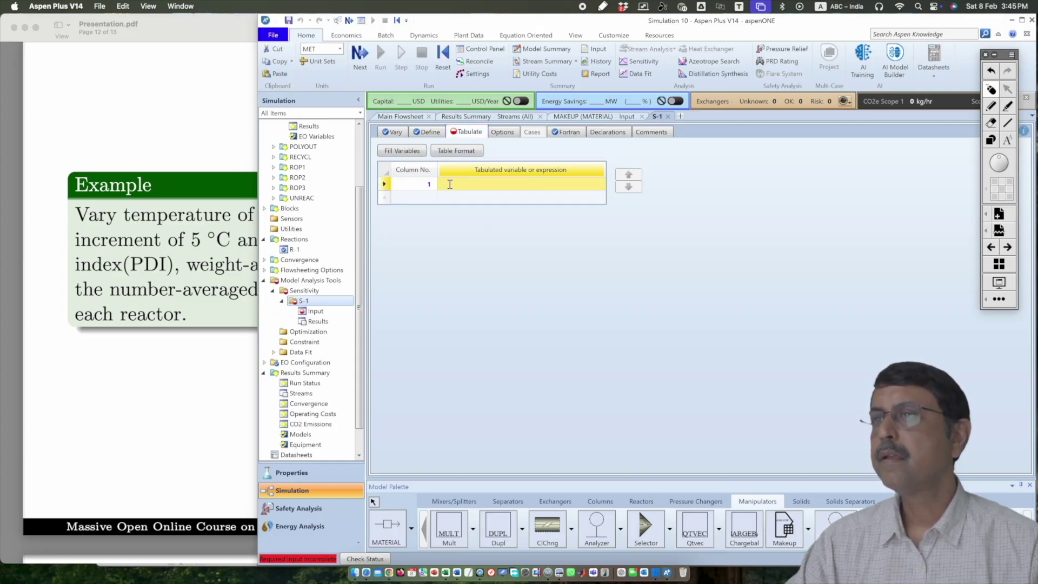
right_click(465, 184)
left_click(498, 277)
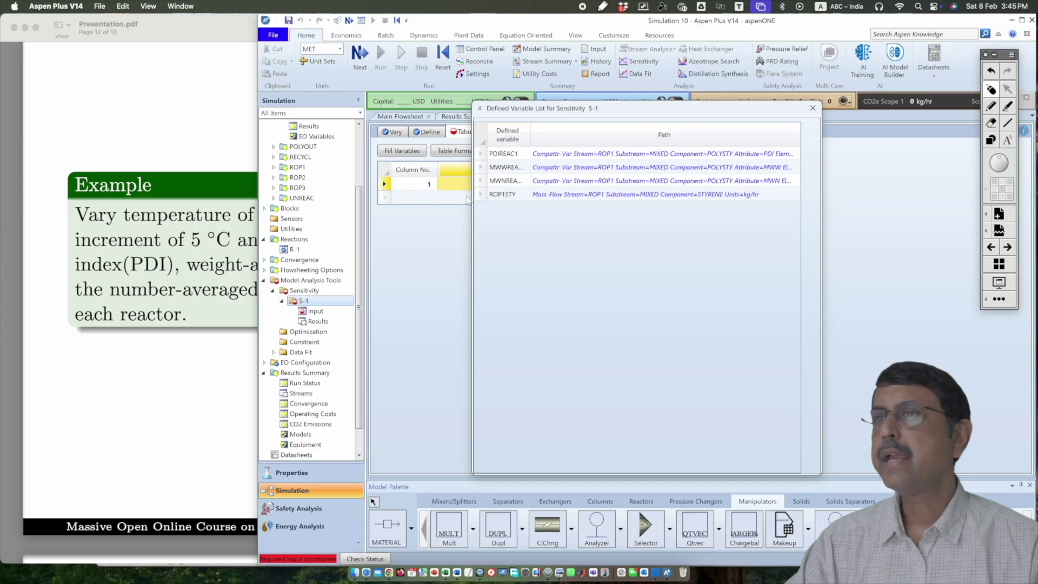
left_click(456, 185)
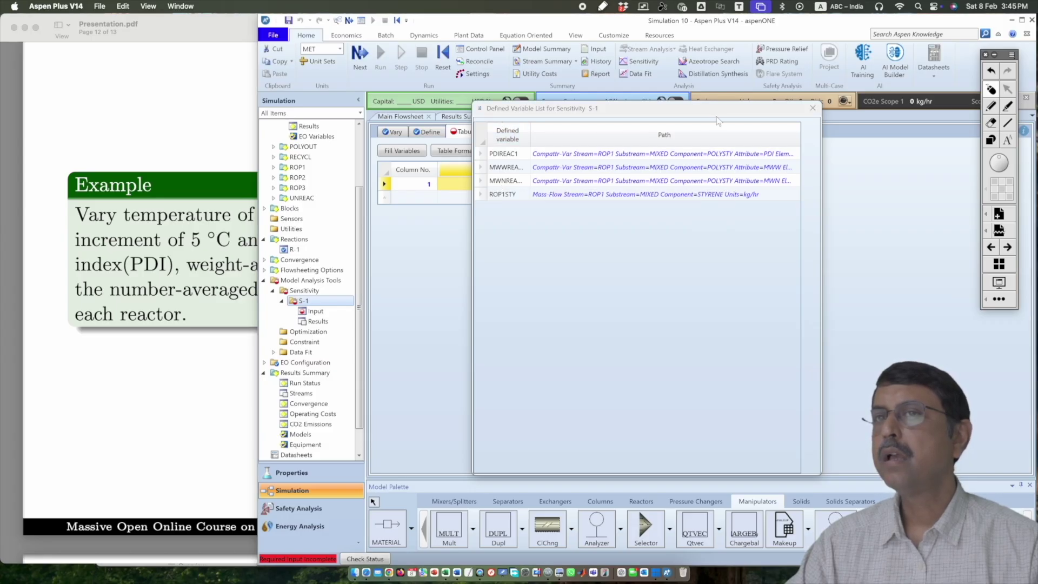
left_click(506, 155)
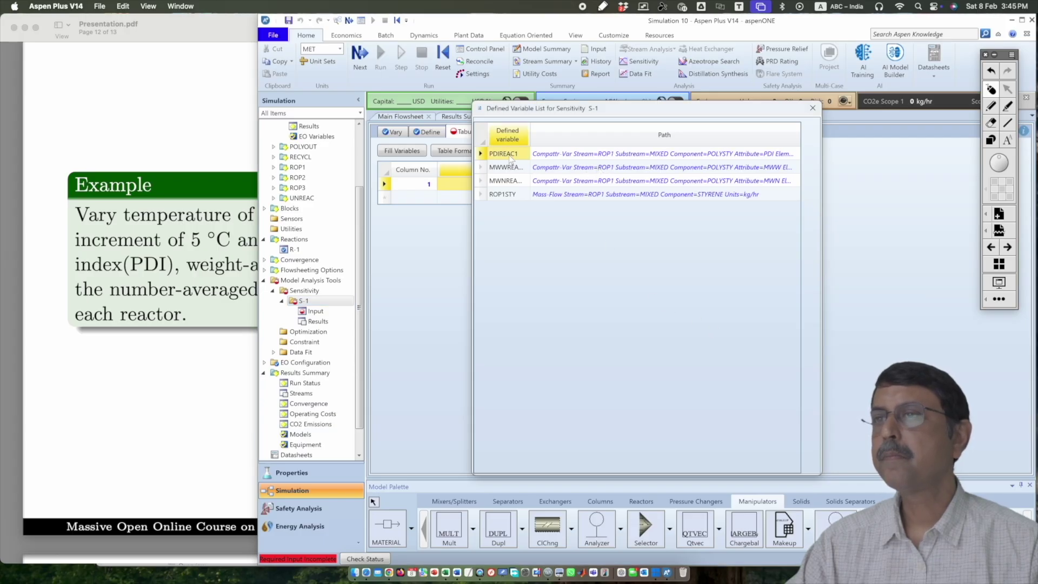
left_click(812, 108)
Enter CONV1 as the tabulated variable for column 1.
type("c")
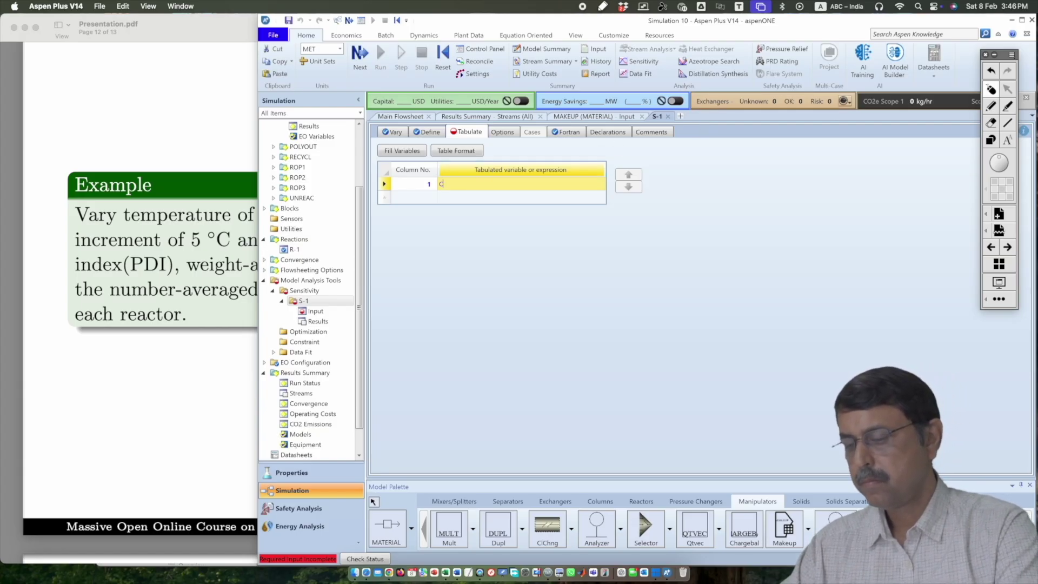
type("onv1")
left_click(466, 198)
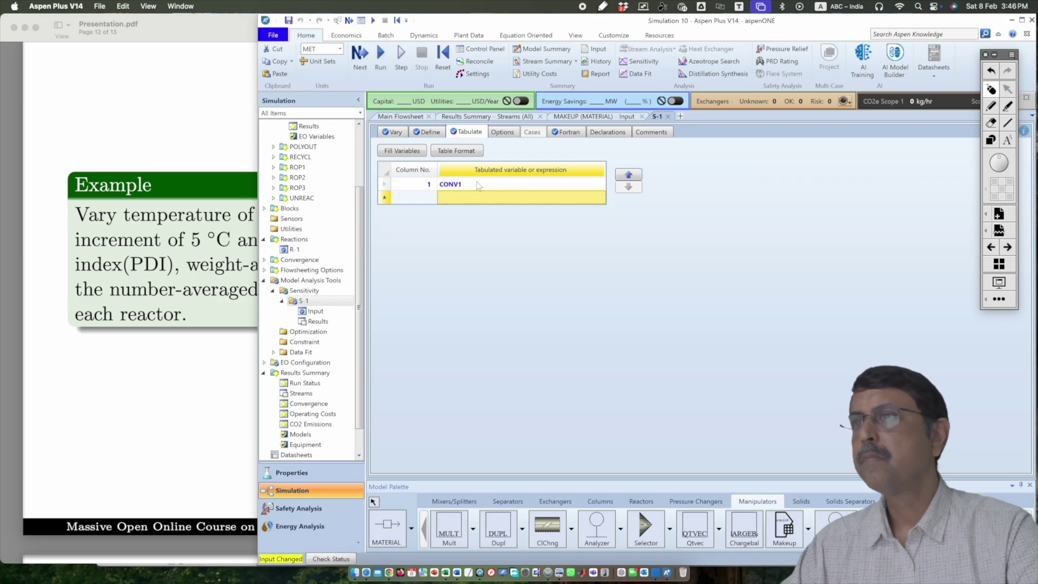
Add column number 2 to the tabulation table and check the variable names in the defined variable list of S-1.
left_click(465, 198)
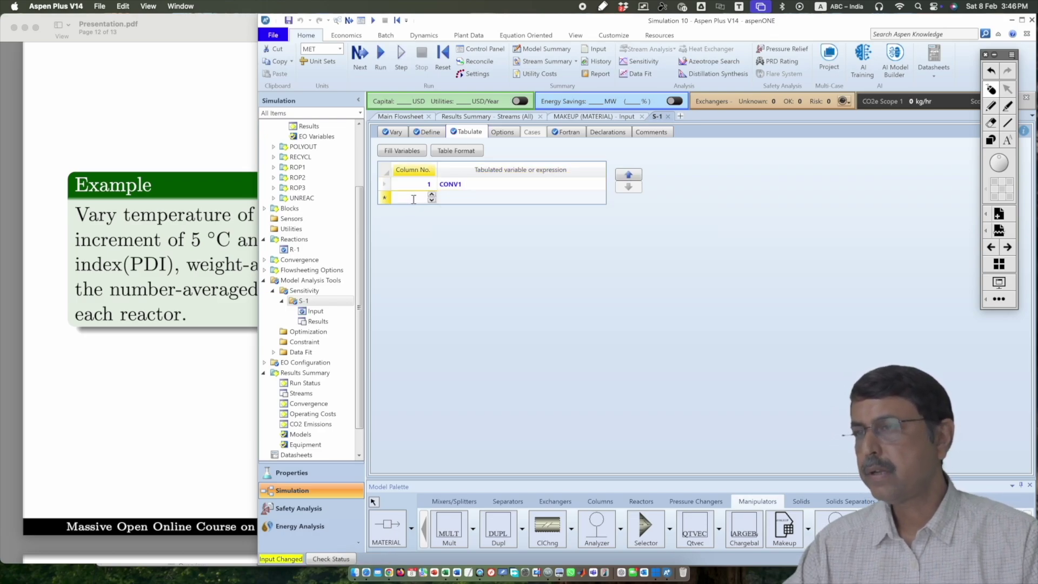
right_click(464, 199)
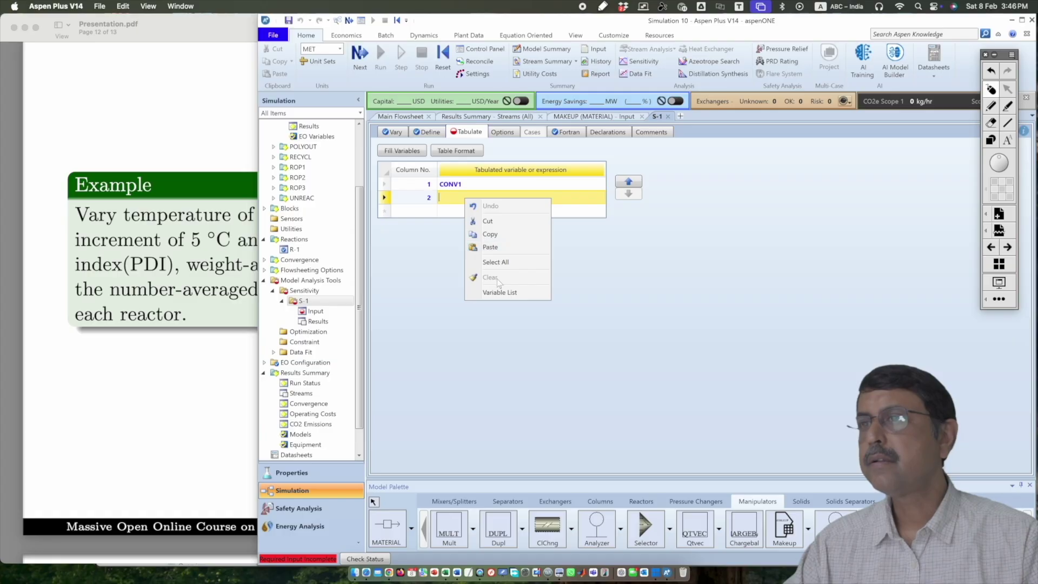
left_click(499, 293)
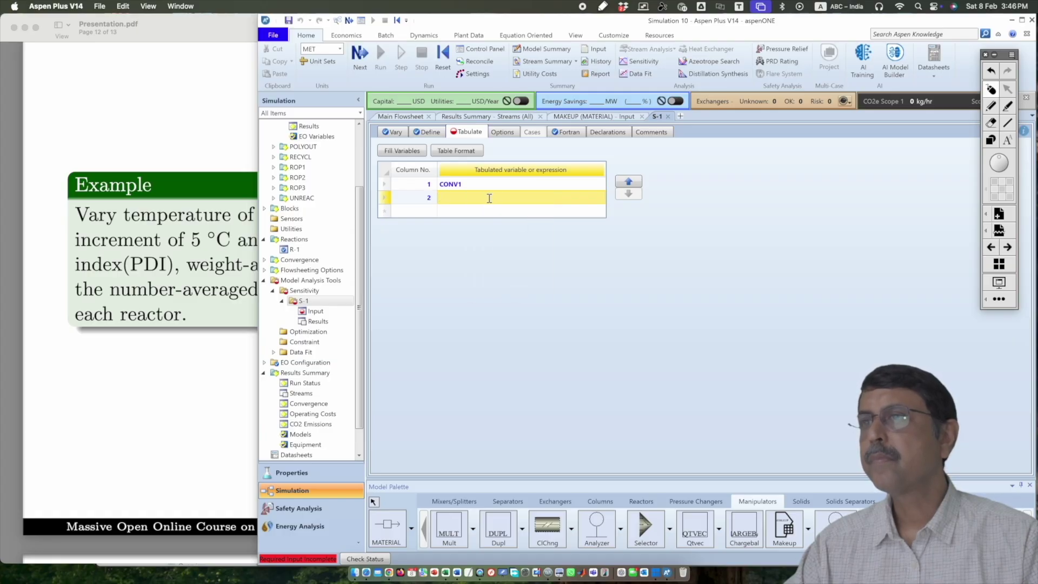
right_click(489, 197)
left_click(500, 294)
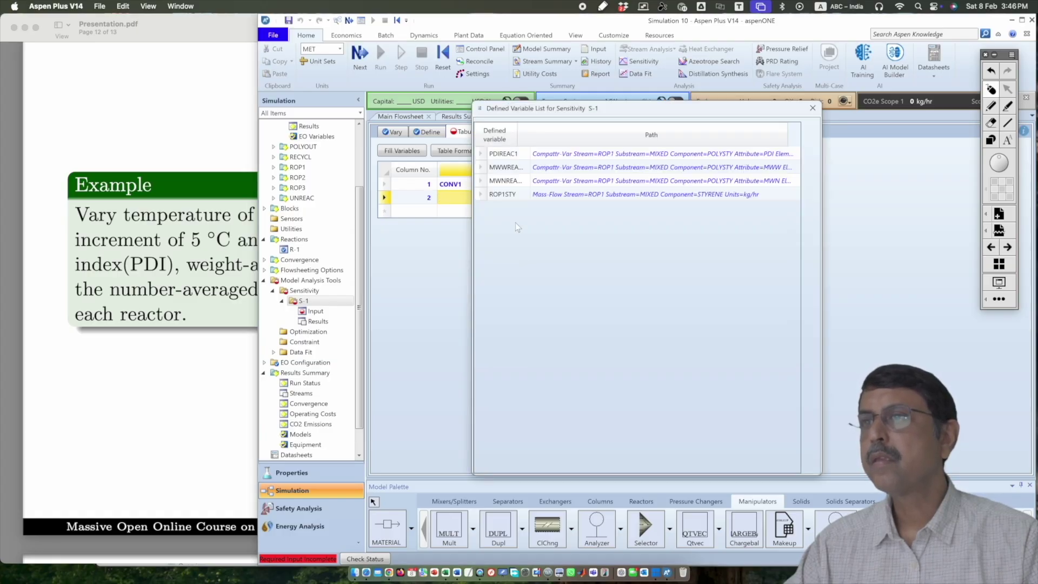
left_click(811, 109)
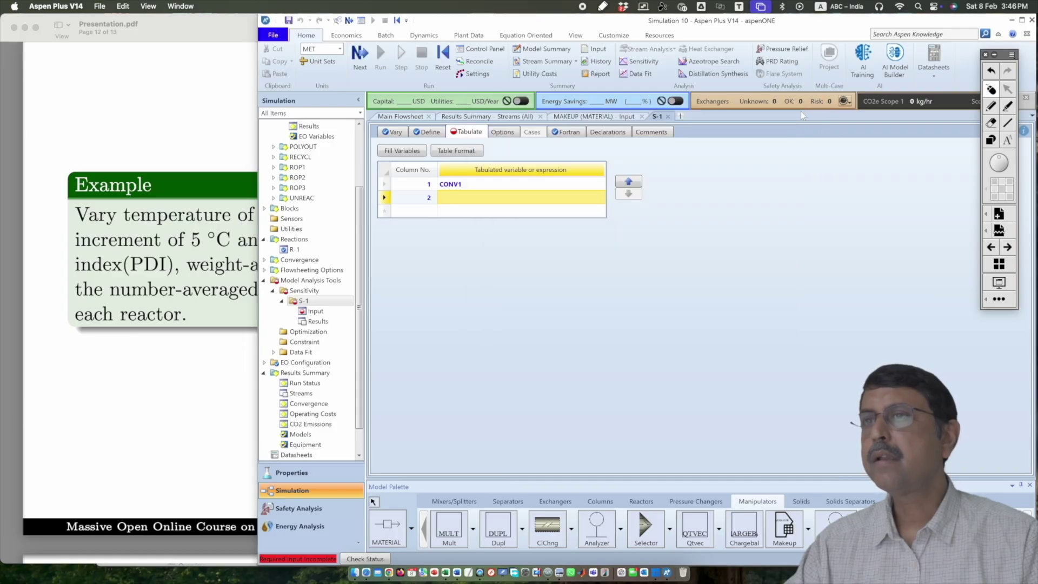
Enter PDIREAC1 as the tabulated variable for column 2.
left_click(480, 198)
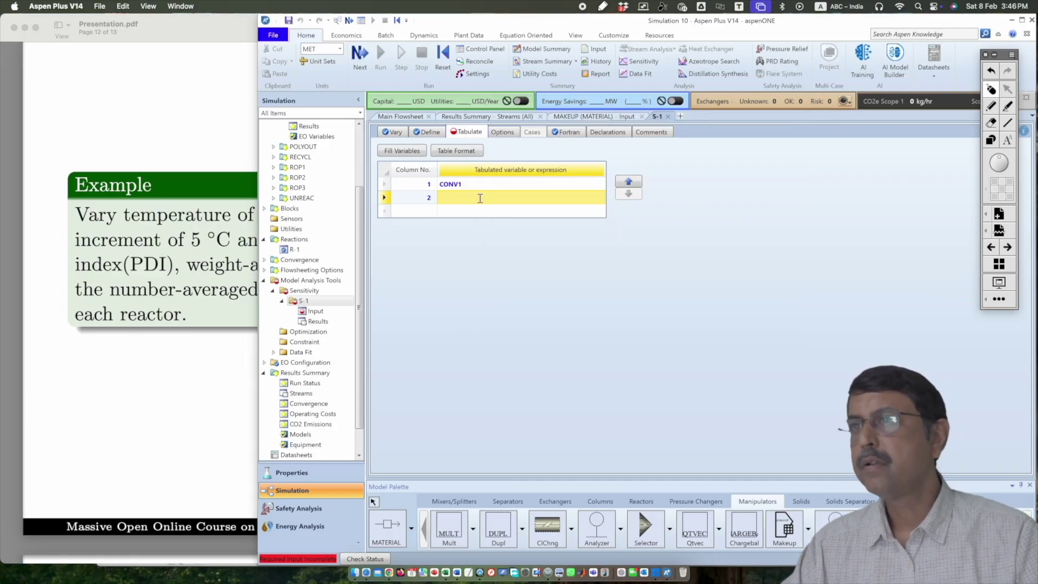
type("PDIREAC1")
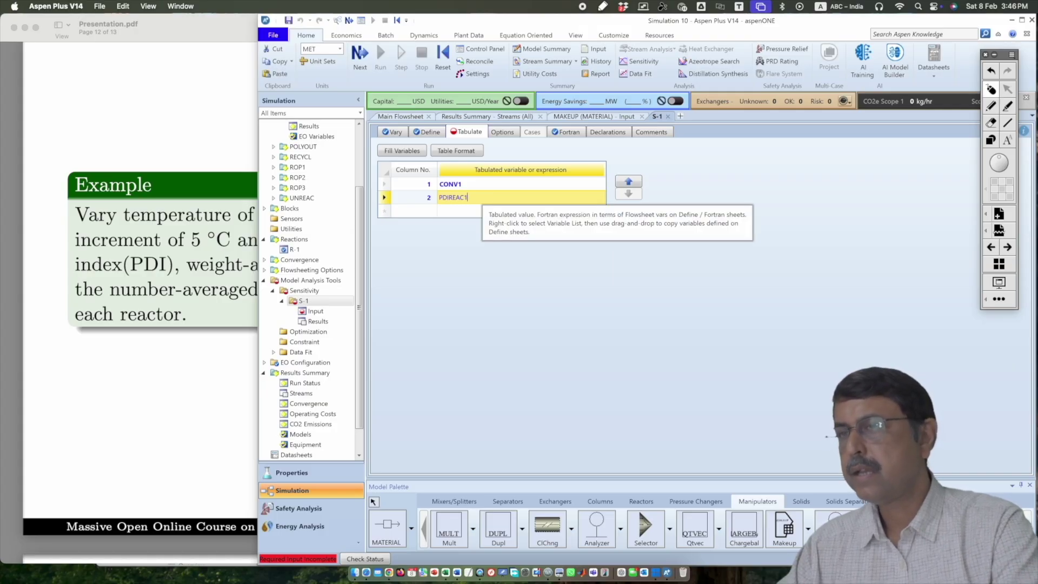
key("Return")
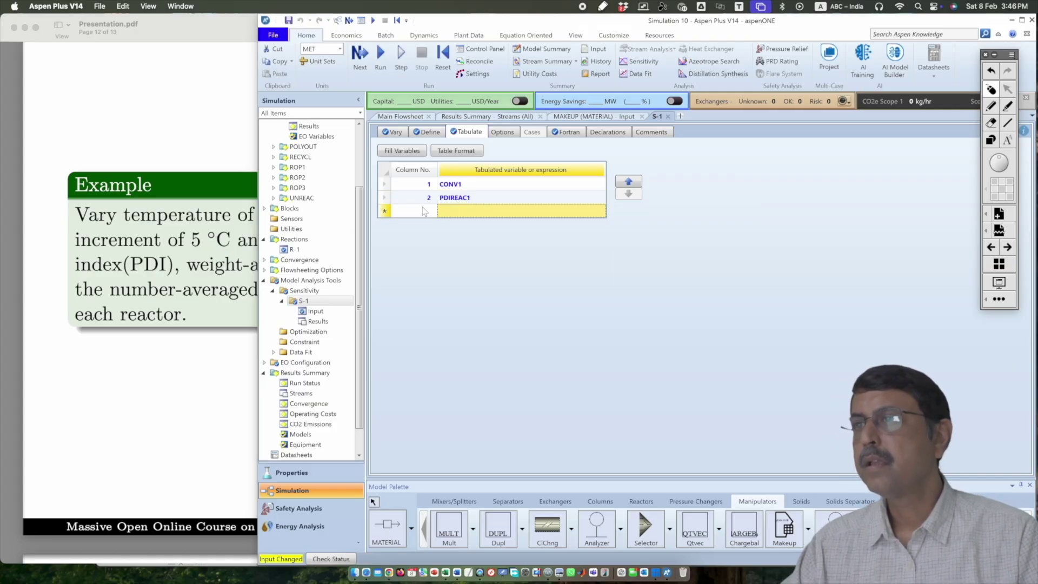
Add columns 3 and 4 to the tabulation table with MWWREAC1 and MWNREAC1 as their tabulated variables.
left_click(426, 211)
left_click(447, 210)
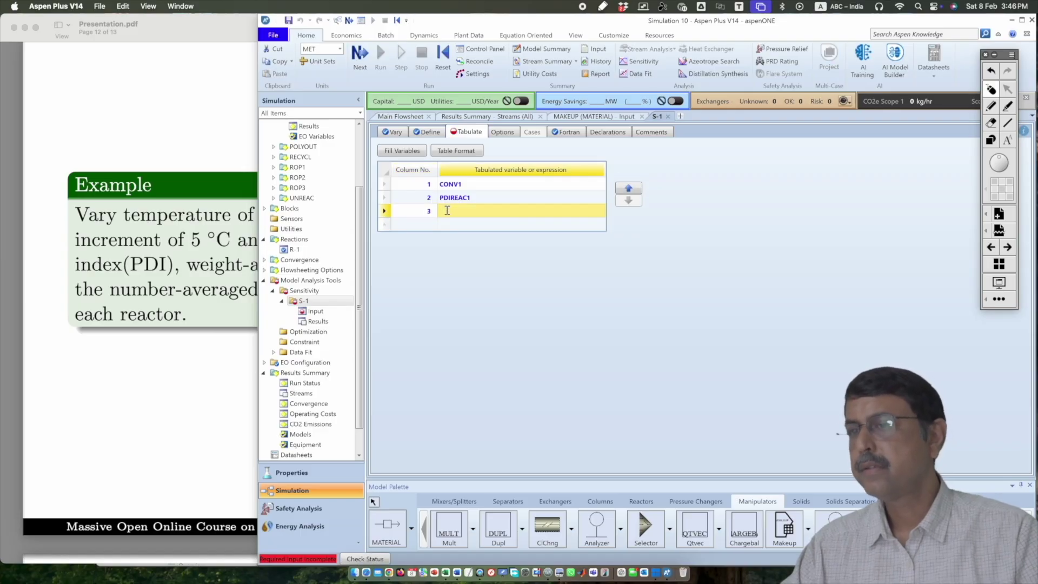
type("MWWREAC1")
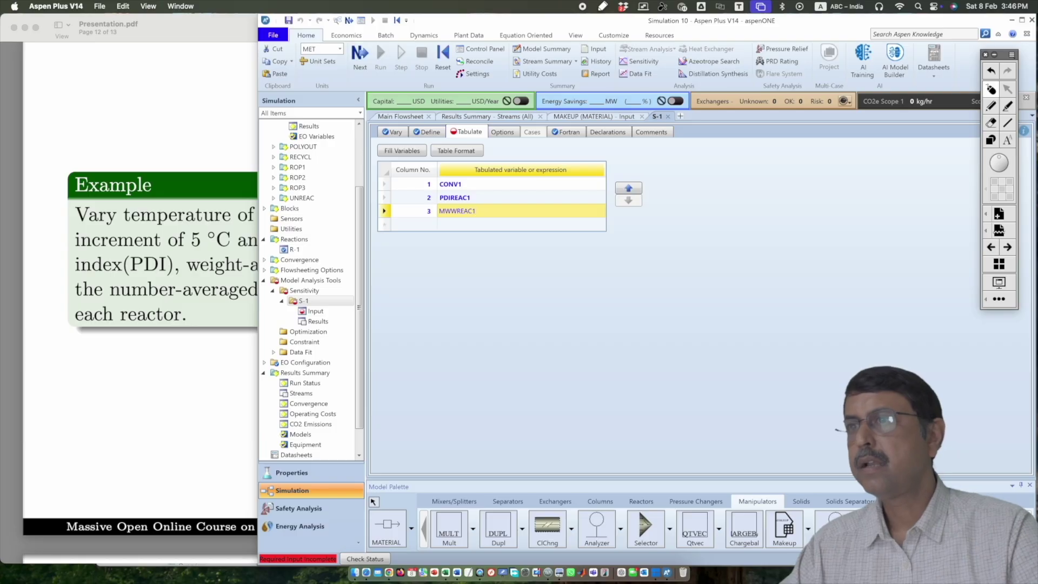
key("Return")
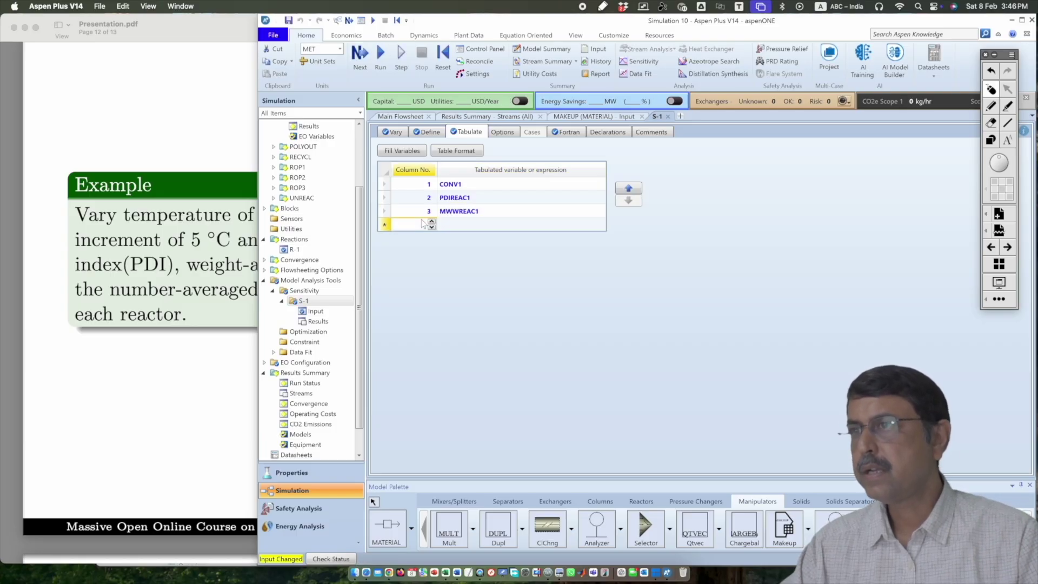
left_click(455, 222)
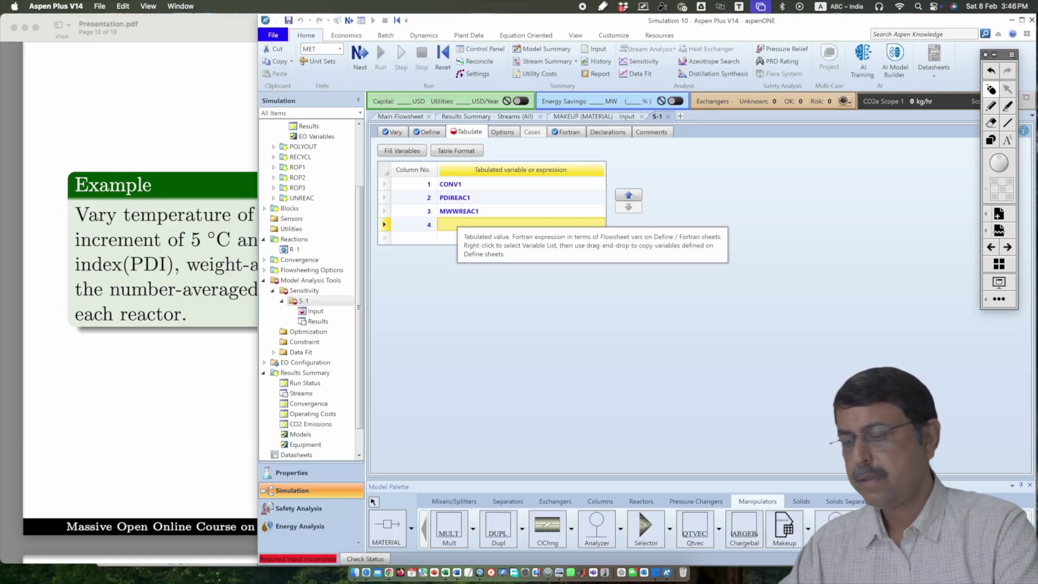
type("MWNREAC1")
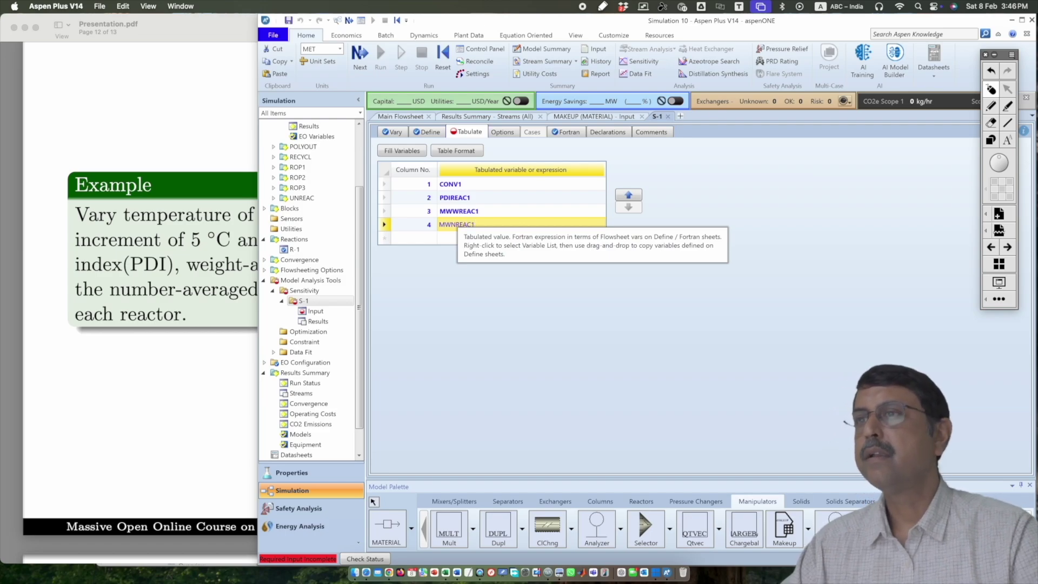
key("Return")
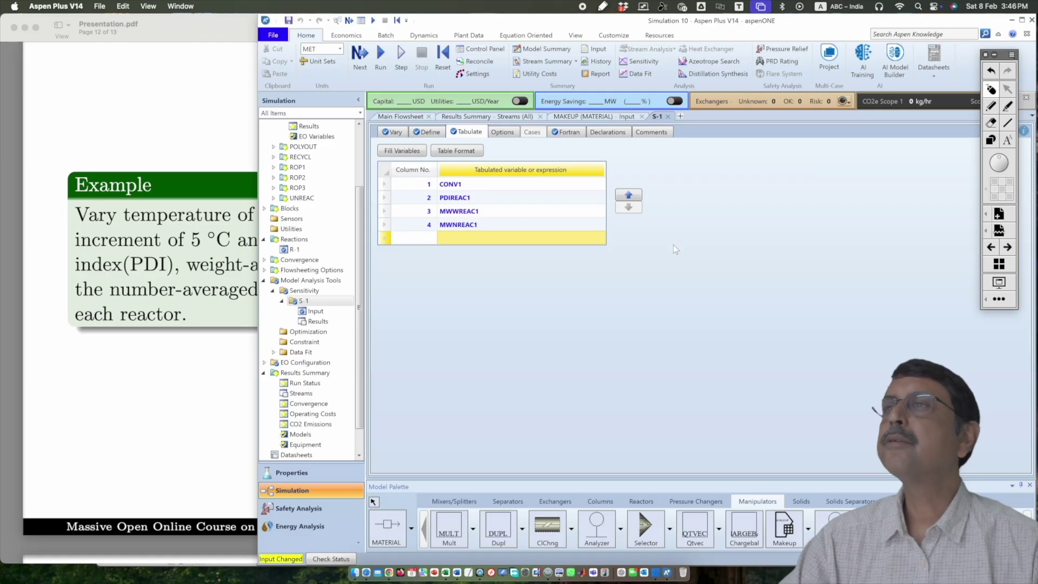
Run the simulation and review the results table of sensitivity S-1 against the main flowsheet.
left_click(380, 54)
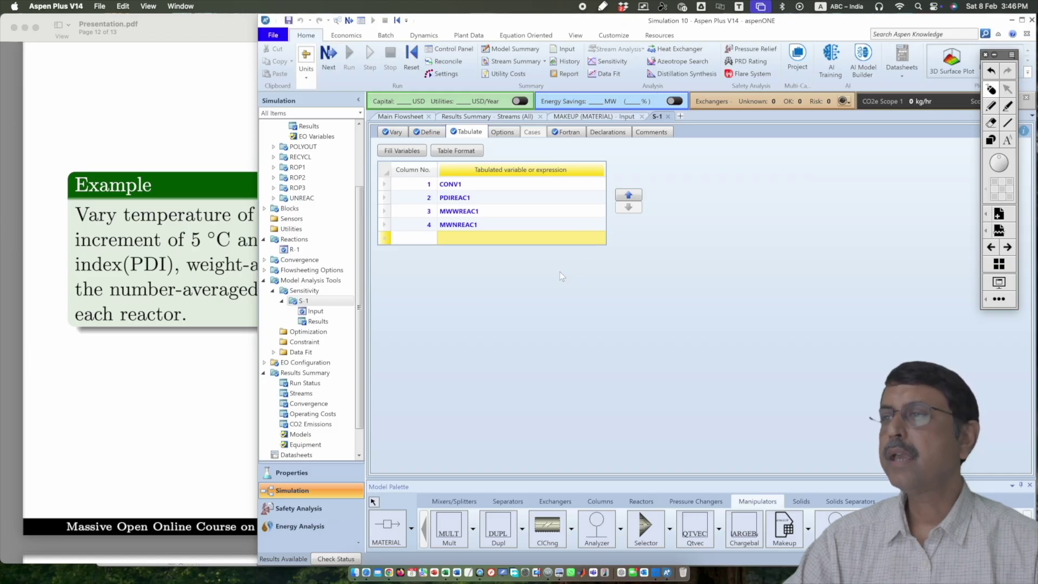
left_click(317, 320)
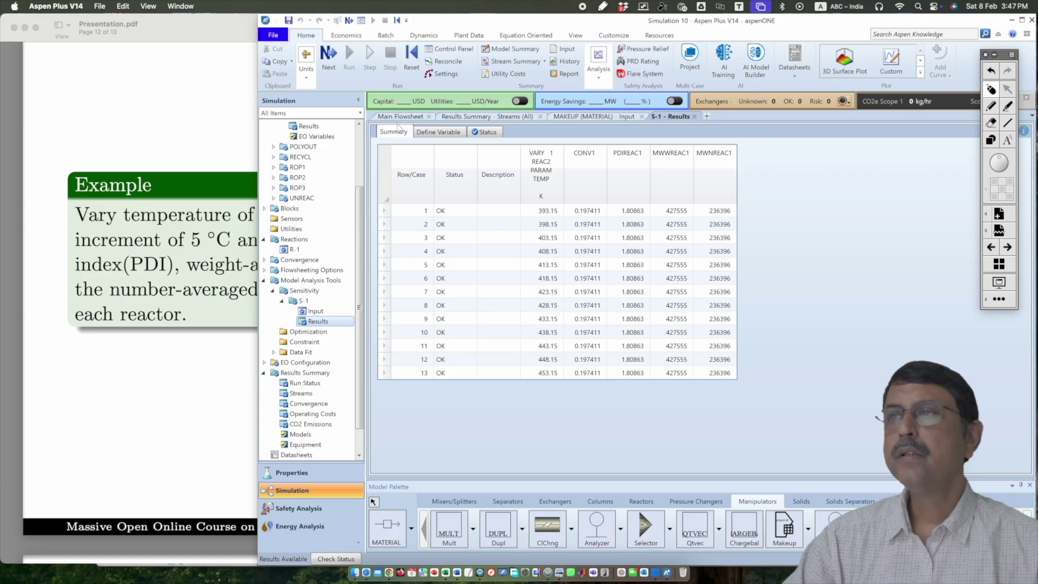
left_click(400, 116)
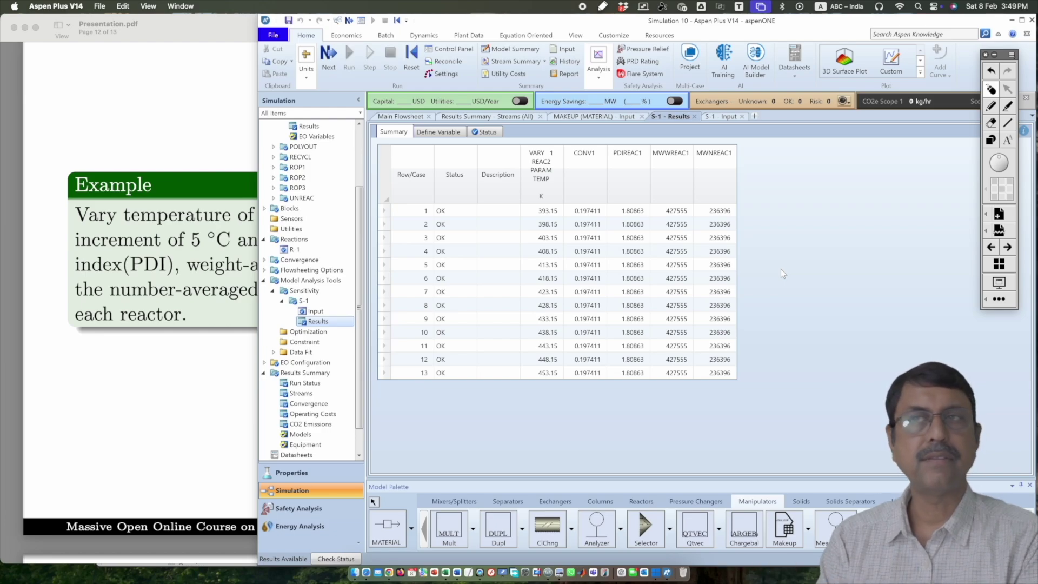
In the S-1 input definitions, change the reference stream of PDIREAC1 and MWWREAC1 to ROP2.
left_click(719, 116)
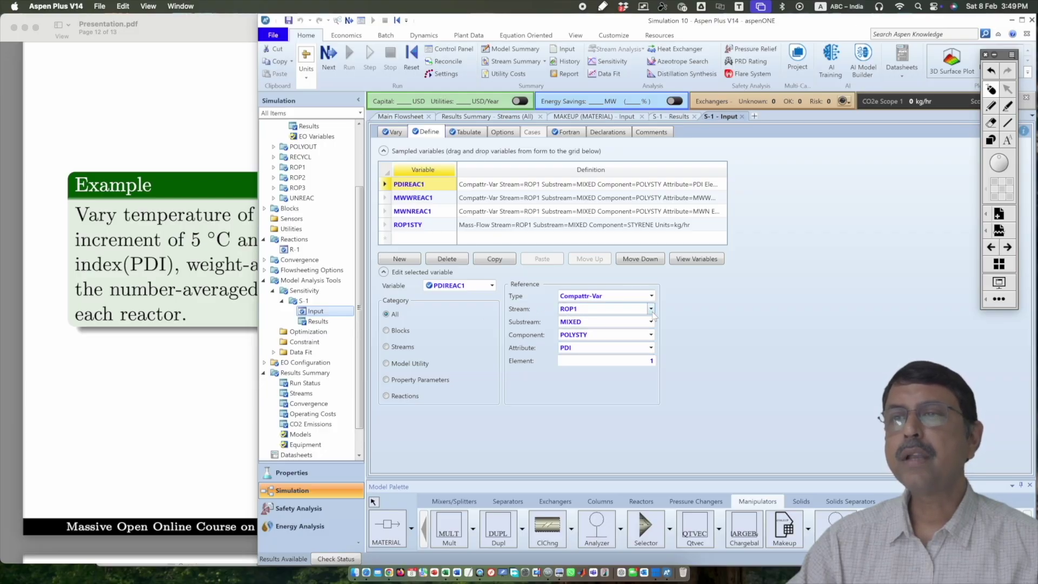
left_click(651, 308)
left_click(626, 374)
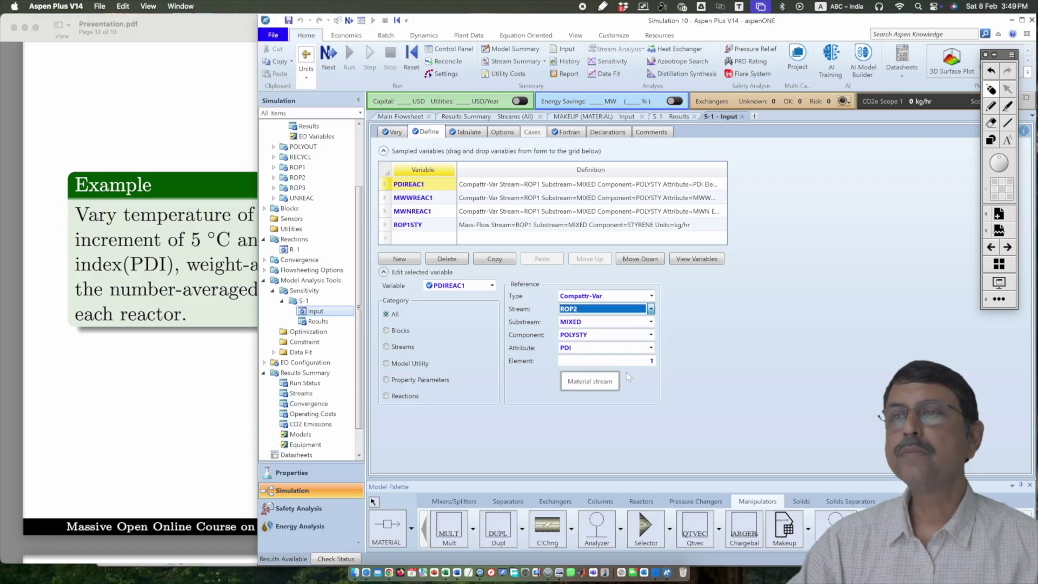
left_click(443, 199)
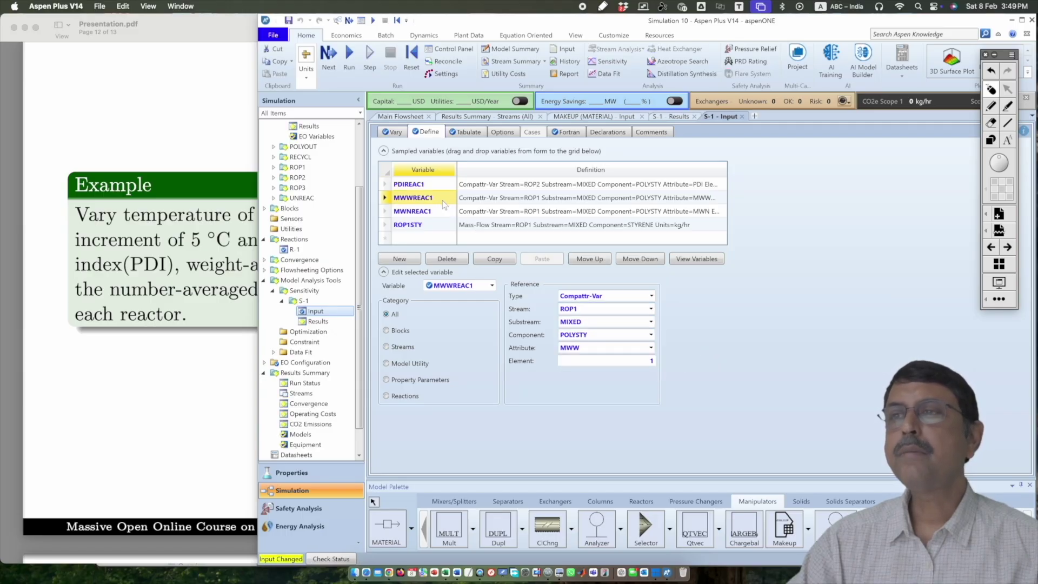
left_click(651, 308)
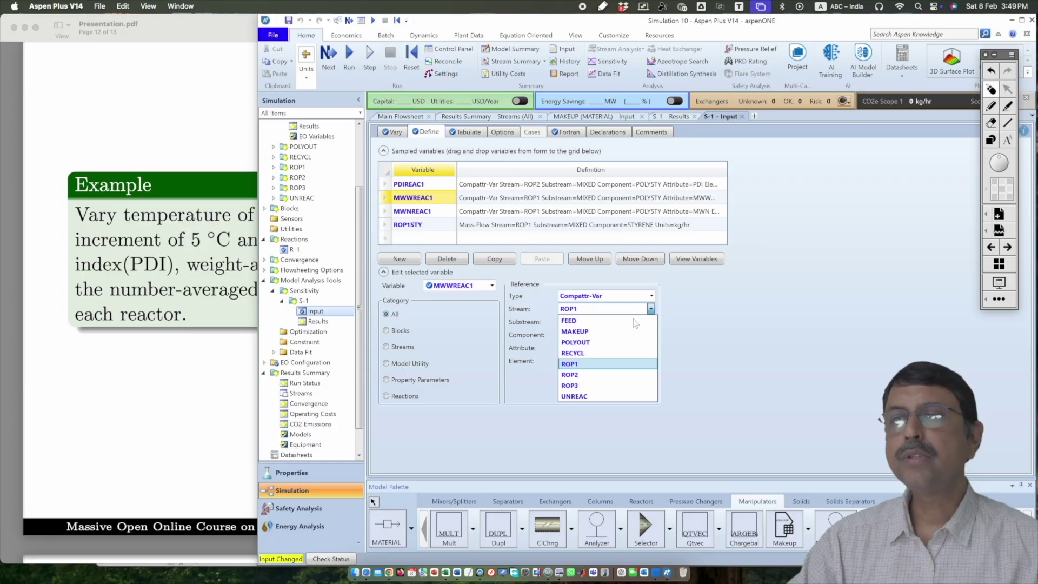
left_click(610, 375)
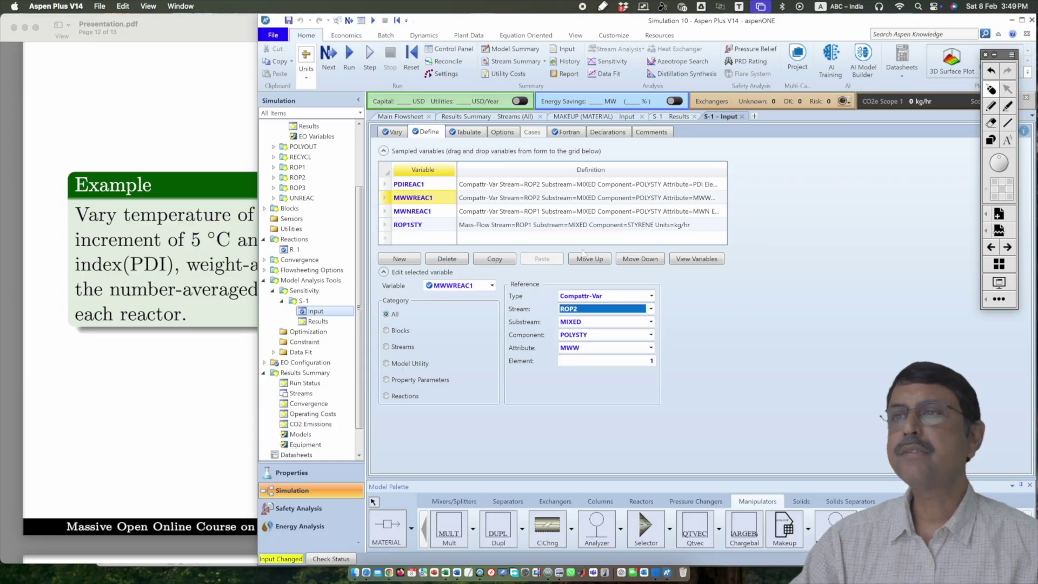
Change the reference stream of the sampled variables MWNREAC1 and ROP1STY to ROP2.
left_click(420, 212)
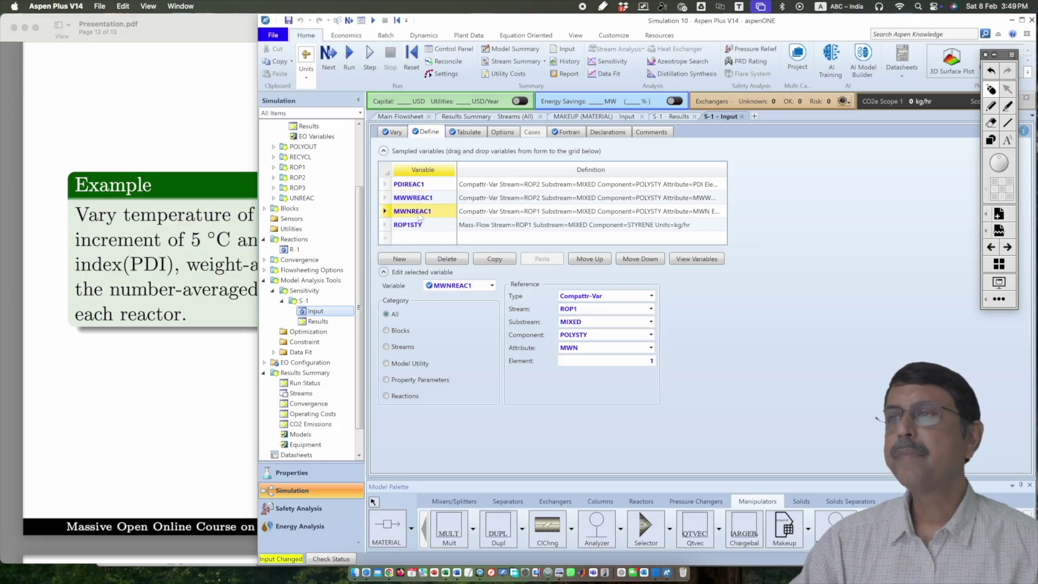
left_click(650, 309)
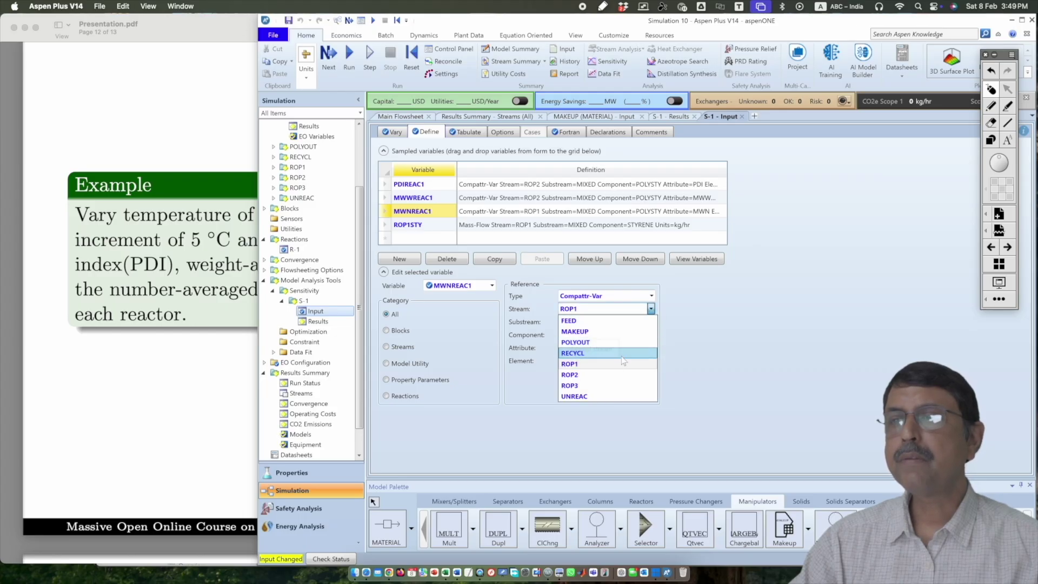
left_click(619, 375)
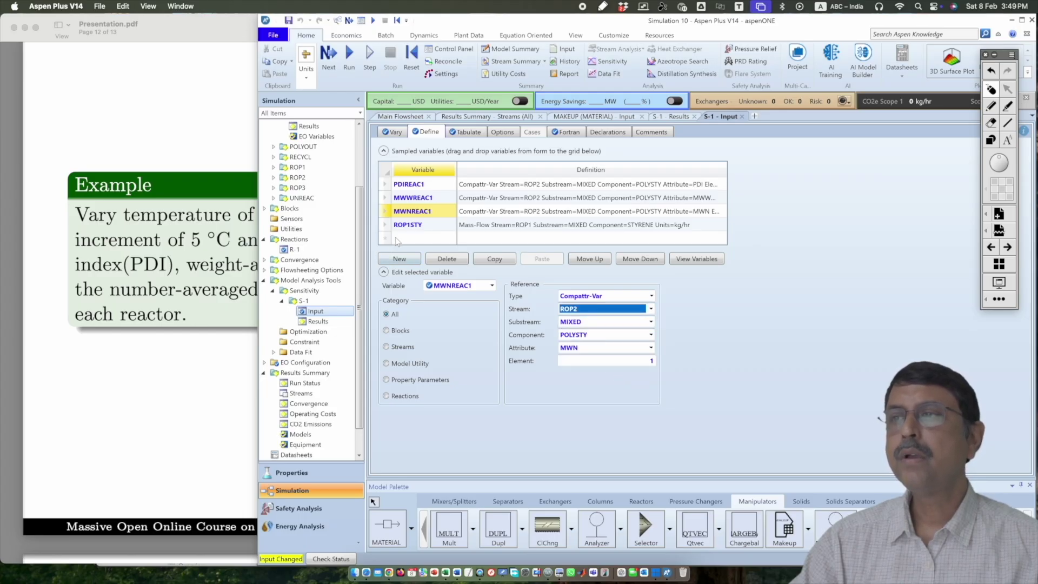
left_click(405, 227)
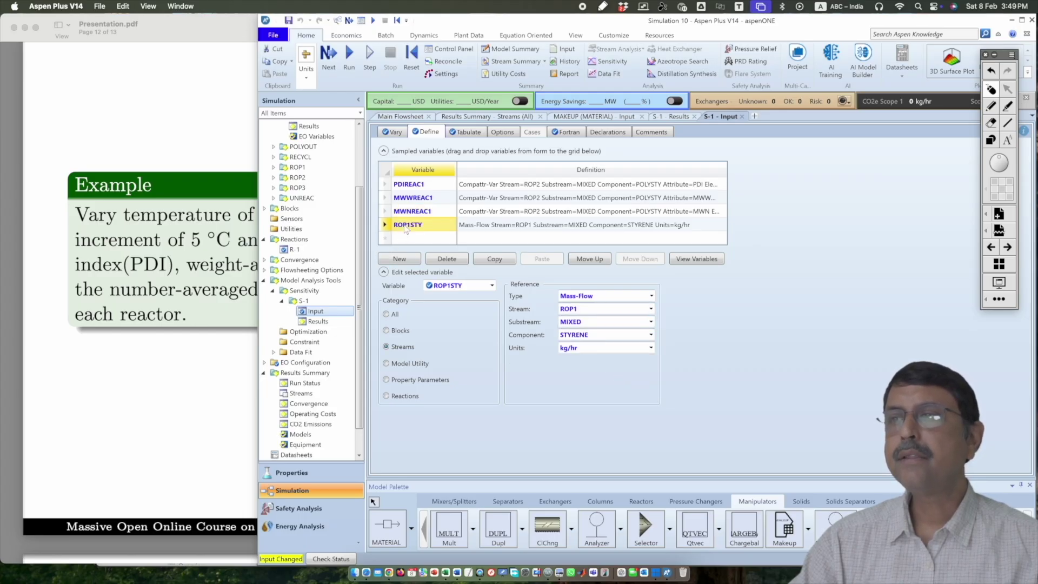
left_click(651, 308)
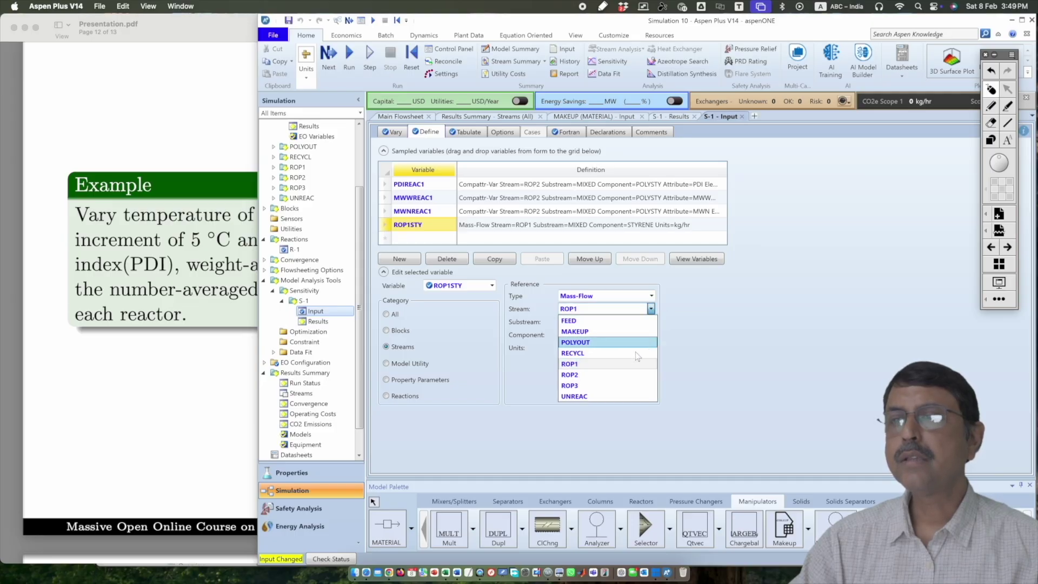
left_click(627, 375)
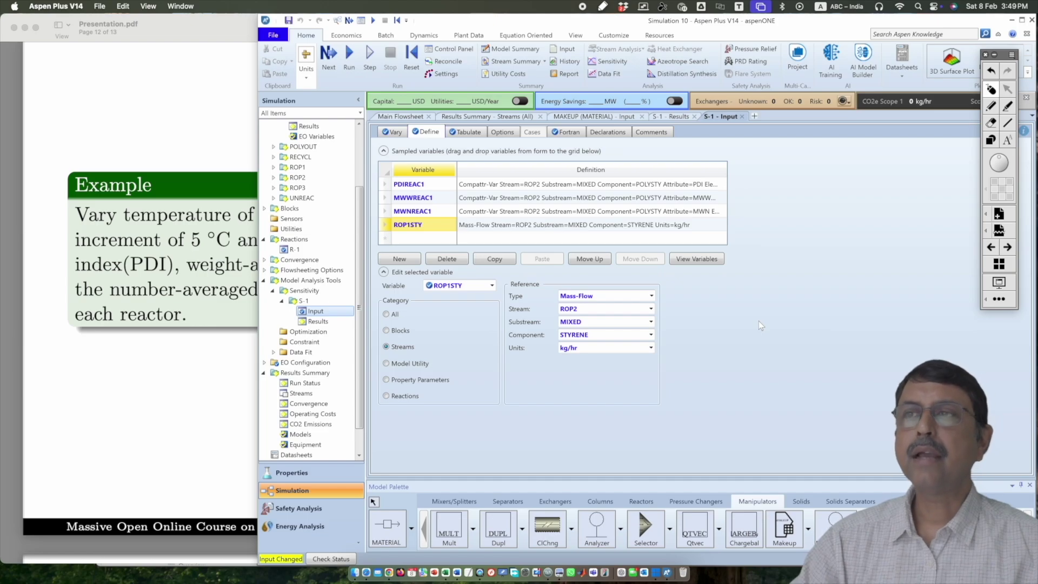
Check the tabulated variables and Fortran statement of S-1, and rerun the simulation to update its results table.
left_click(465, 136)
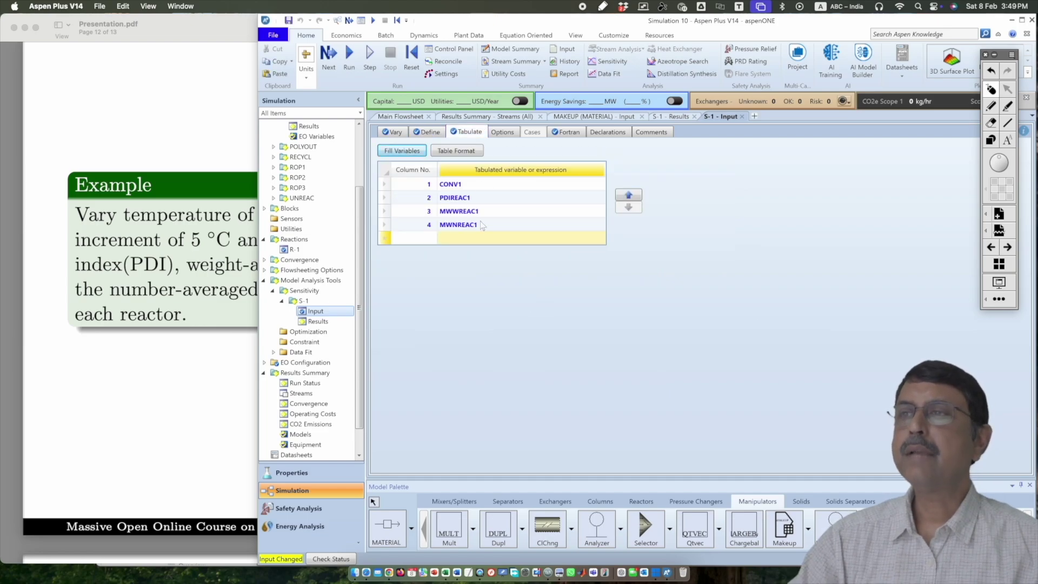
left_click(567, 132)
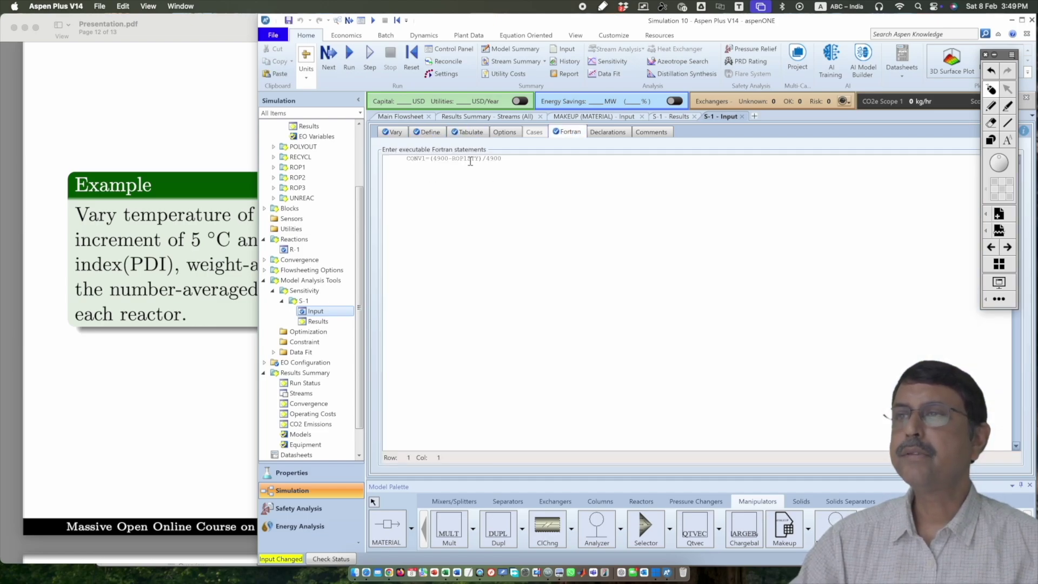
left_click(429, 132)
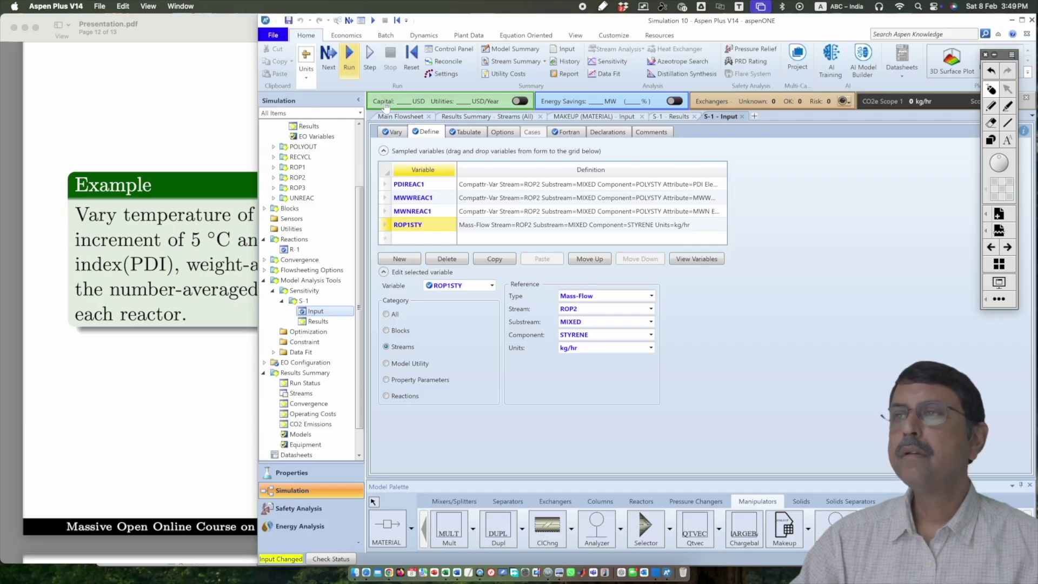
left_click(681, 118)
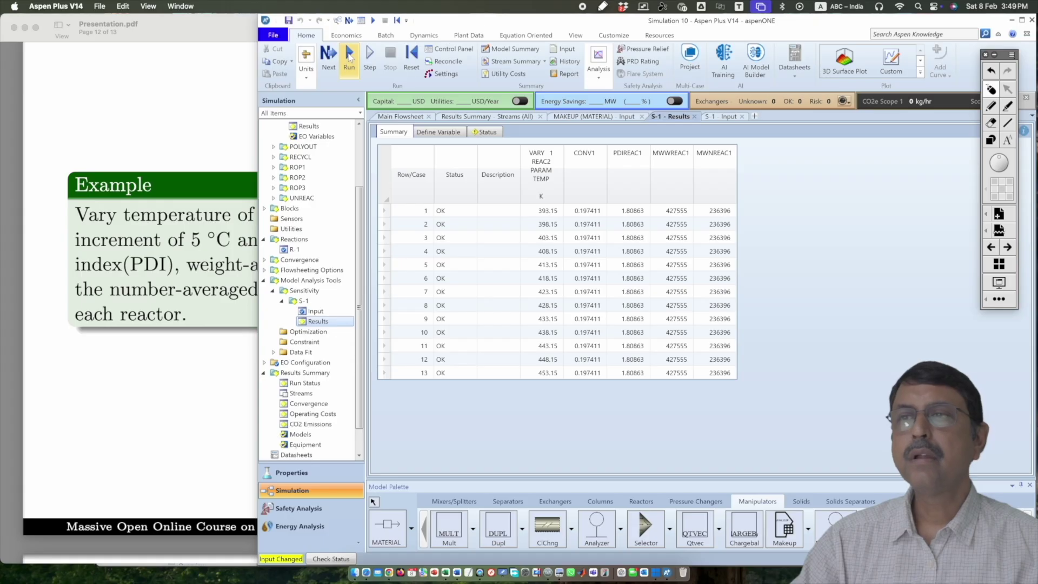
left_click(349, 55)
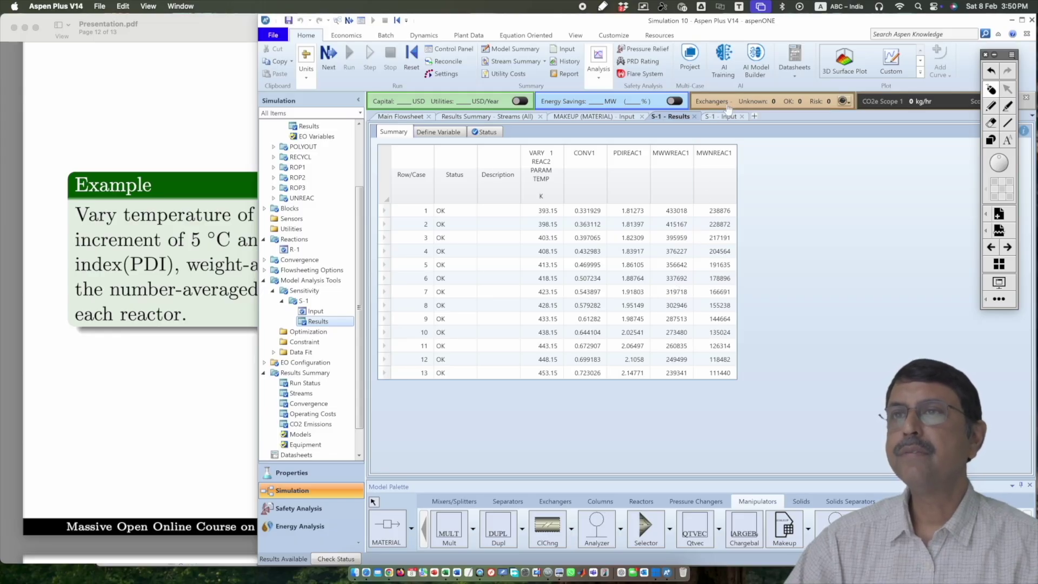
In the S-1 input definitions, change the reference stream of PDIREAC1 and MWWREAC1 to ROP3.
left_click(716, 118)
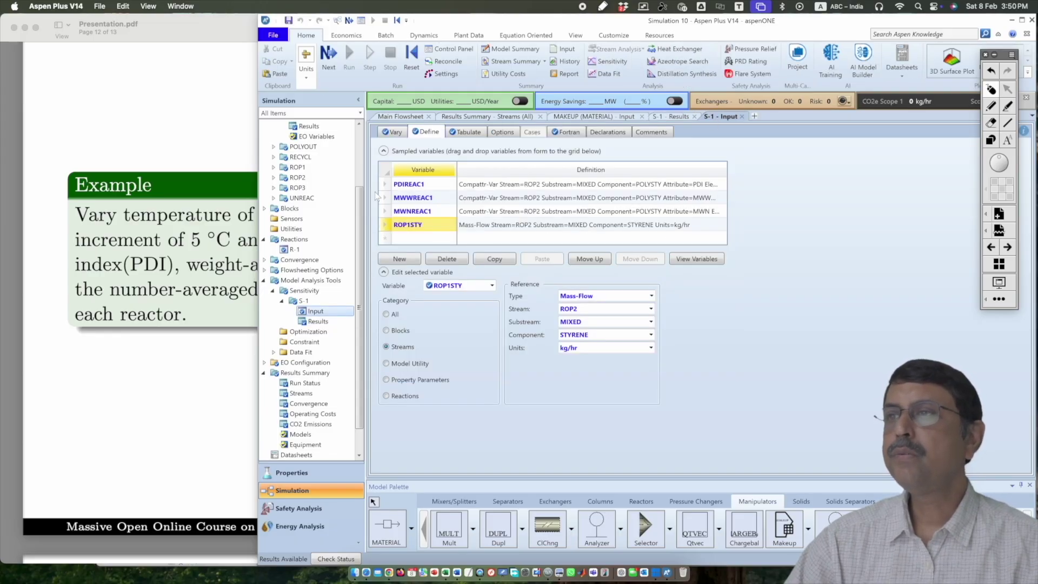
left_click(427, 186)
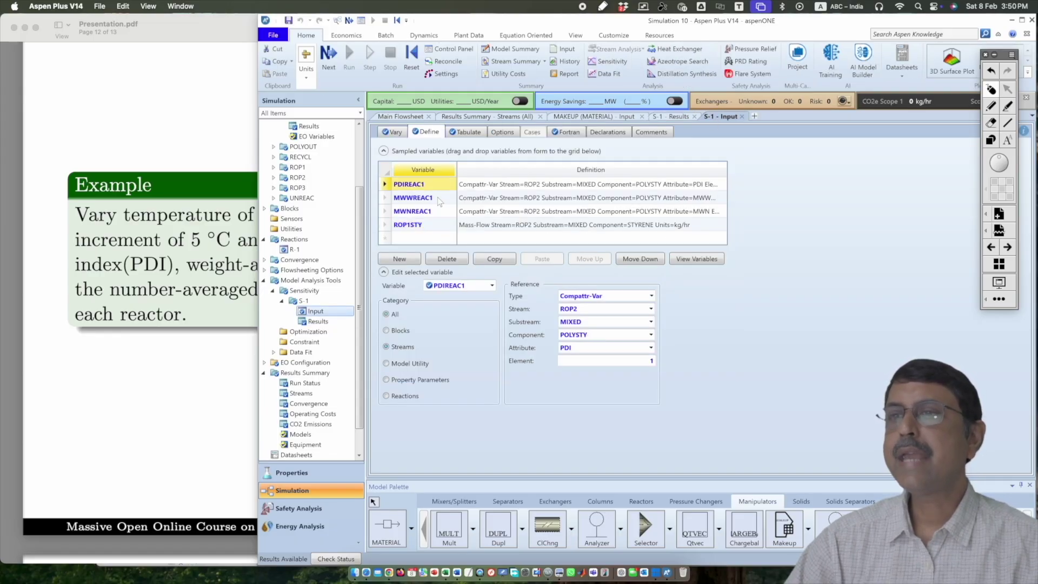
left_click(651, 309)
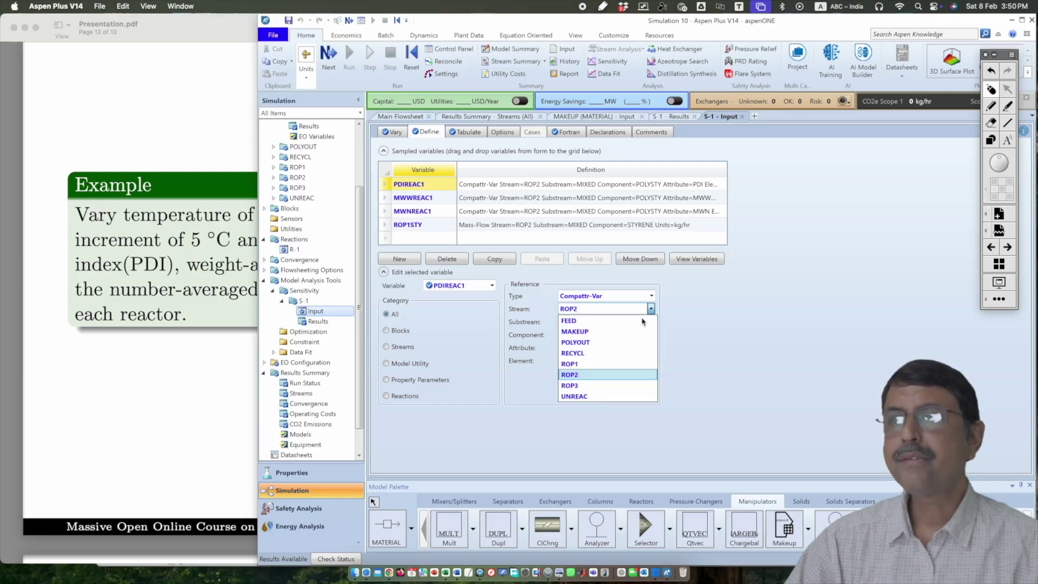
left_click(621, 385)
left_click(413, 199)
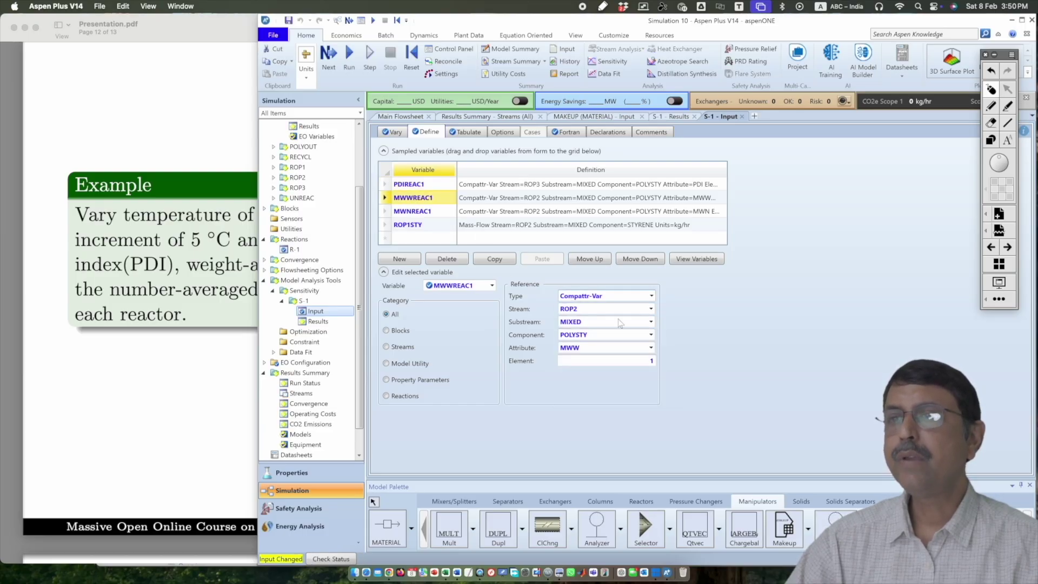
left_click(651, 308)
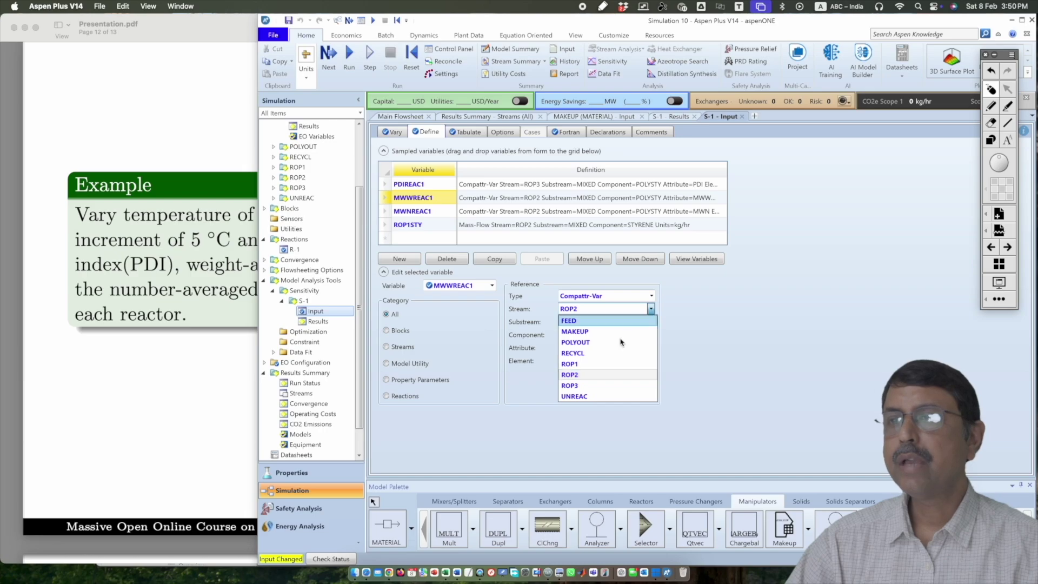
left_click(604, 386)
Change the reference stream of MWNREAC1 and ROP1STY to ROP3, and rerun the simulation to update the S-1 results table.
left_click(443, 211)
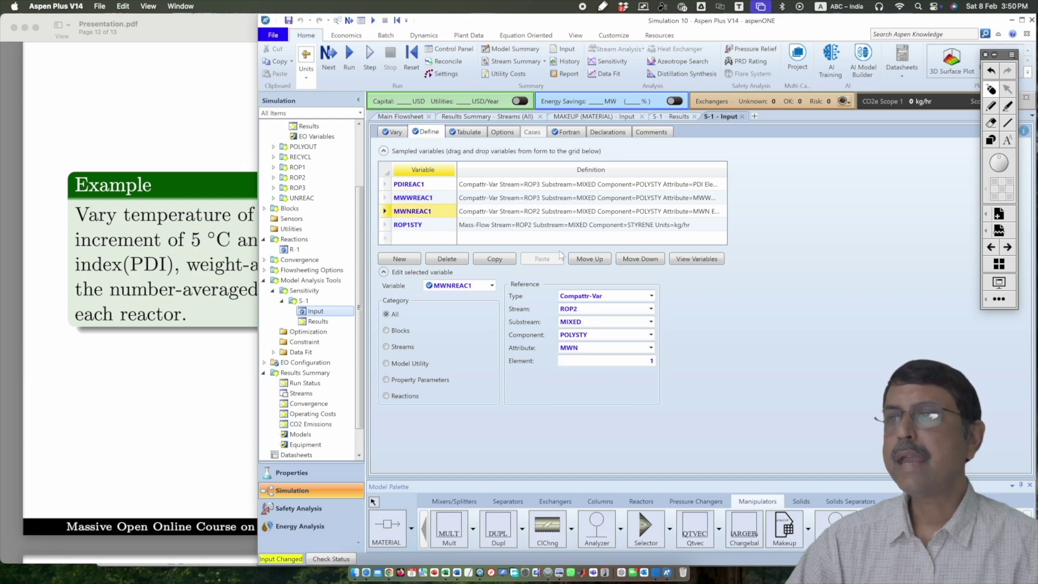
left_click(651, 308)
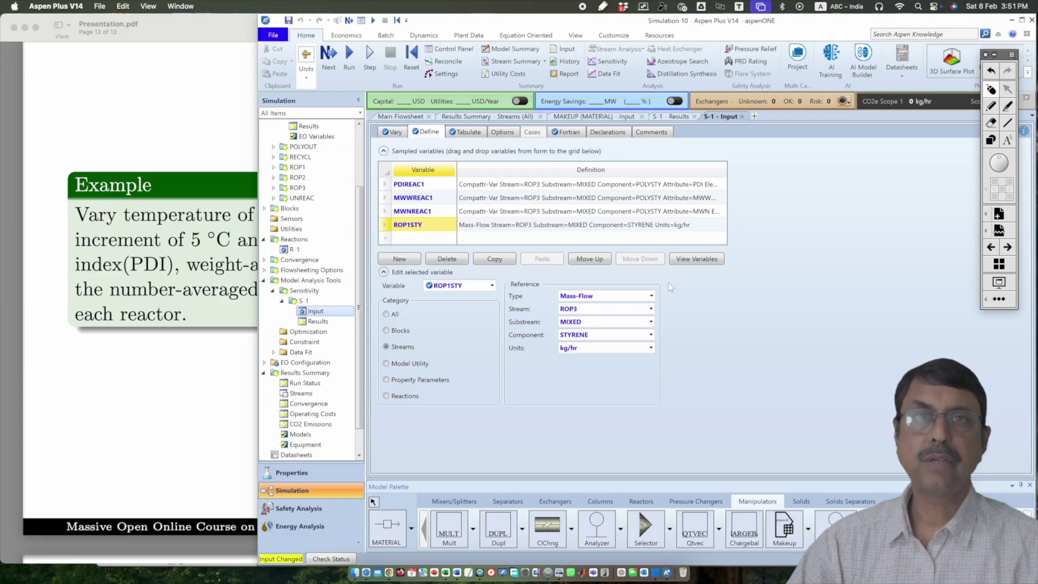
left_click(676, 117)
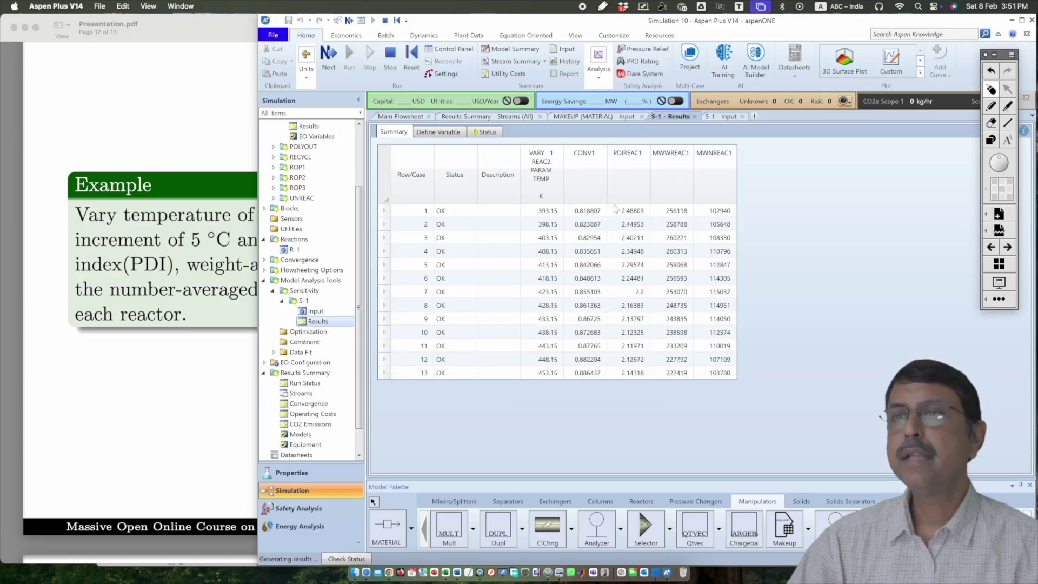